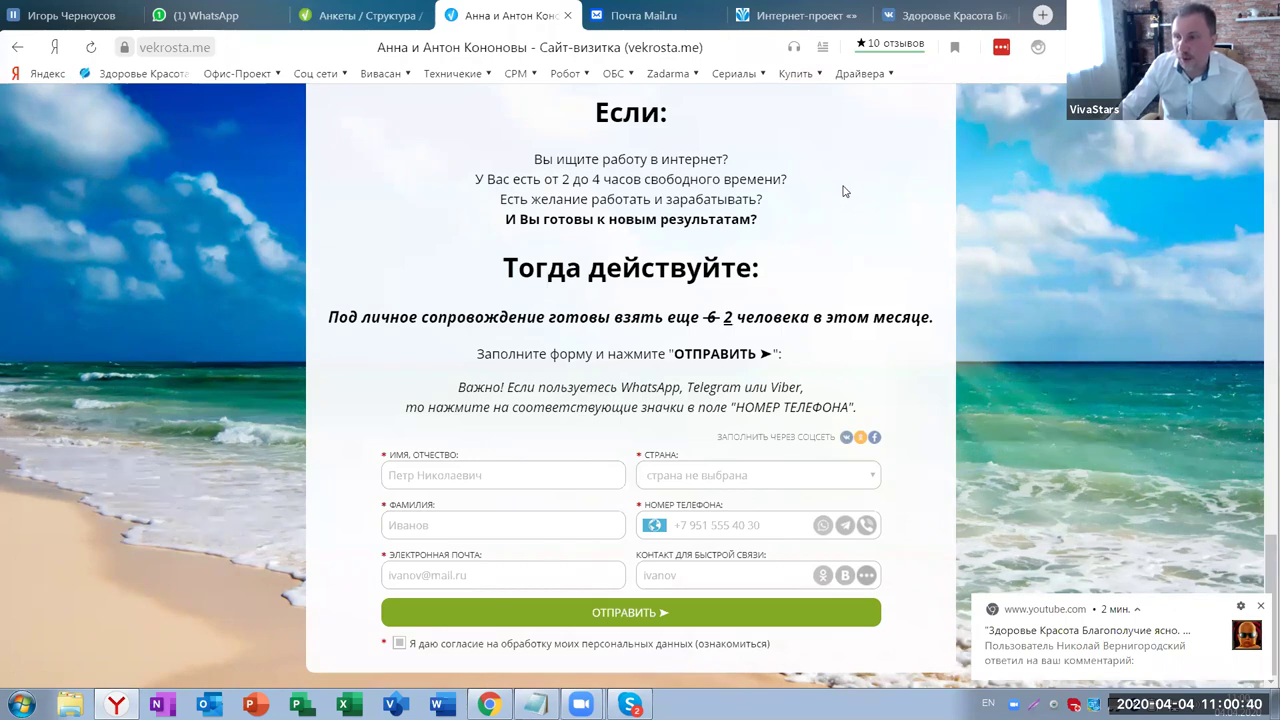
Review the Faberlic business card page from its contact form up to the social links, and through all its sections again
scroll(835, 212, "up", 2)
scroll(860, 220, "up", 3)
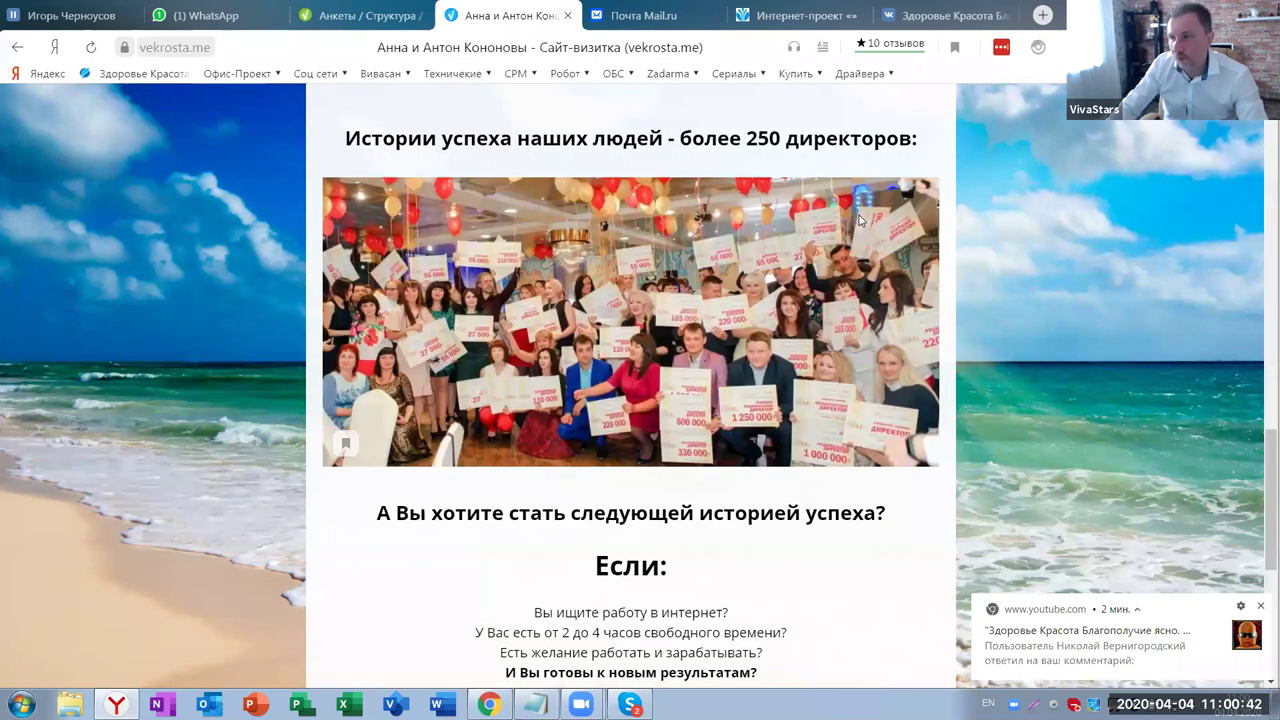
scroll(857, 220, "up", 5)
scroll(853, 221, "up", 3)
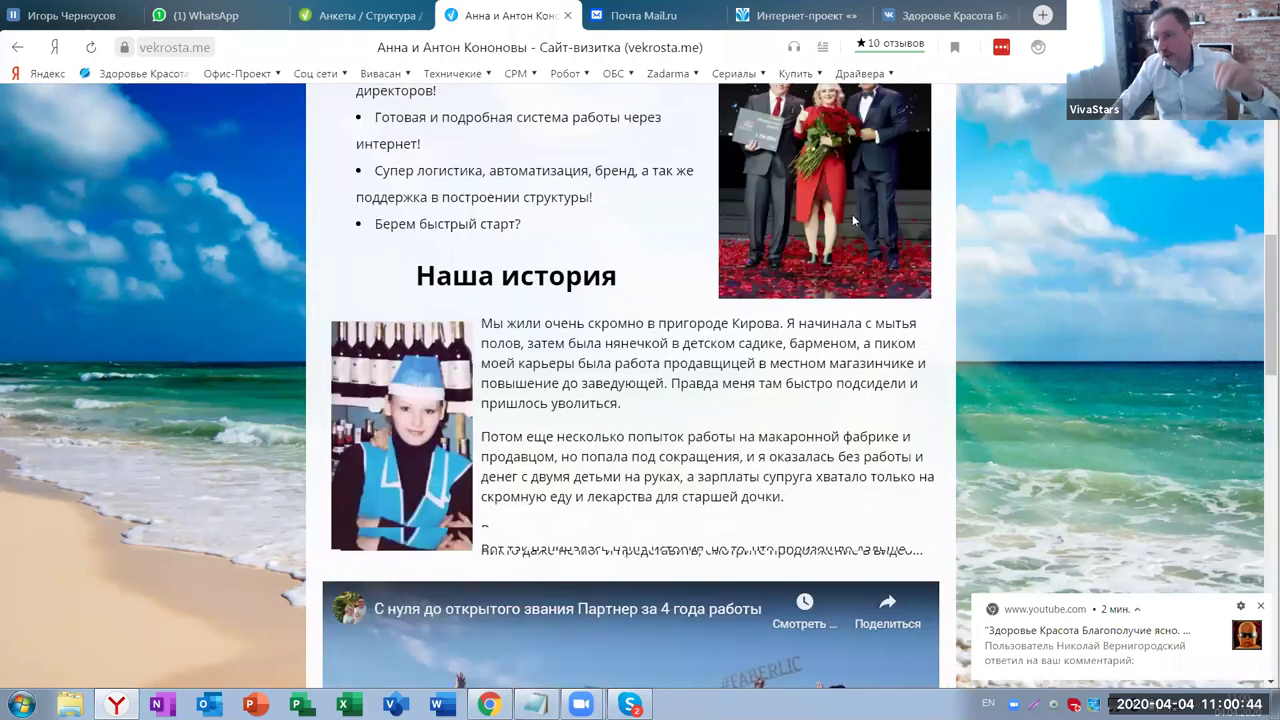
scroll(853, 220, "up", 6)
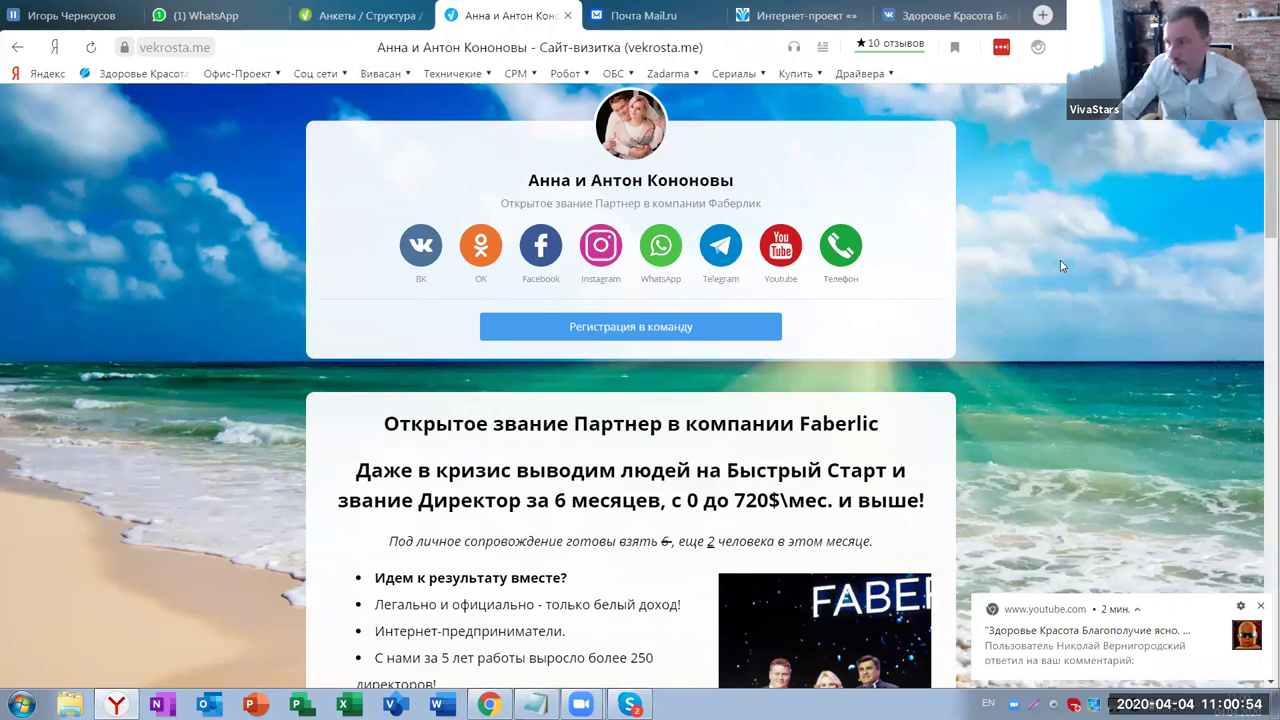
scroll(944, 318, "down", 2)
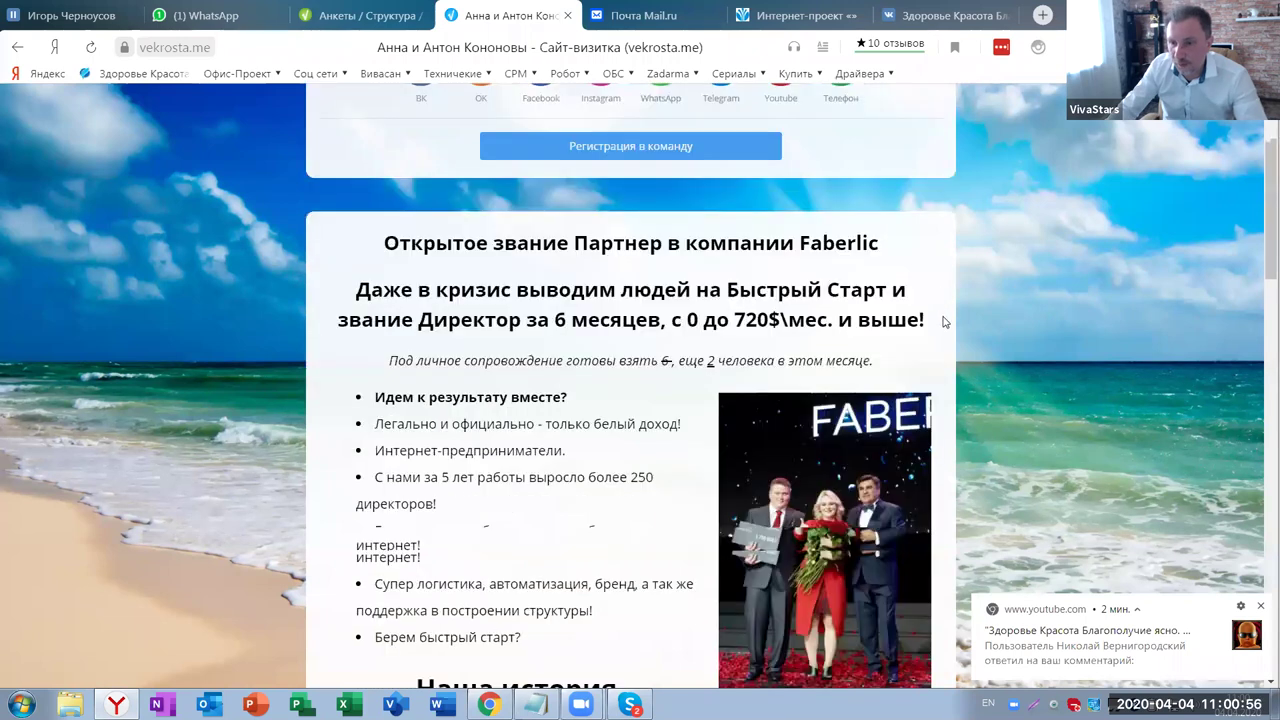
scroll(946, 318, "down", 2)
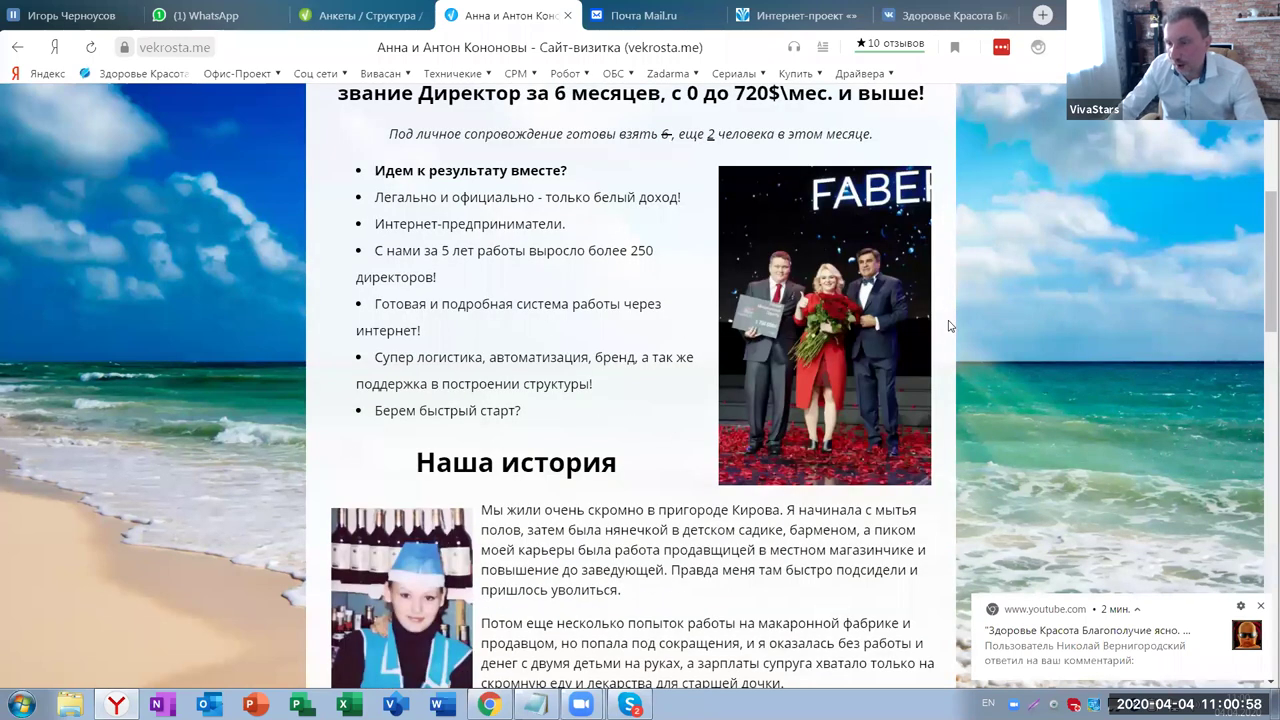
scroll(940, 305, "down", 6)
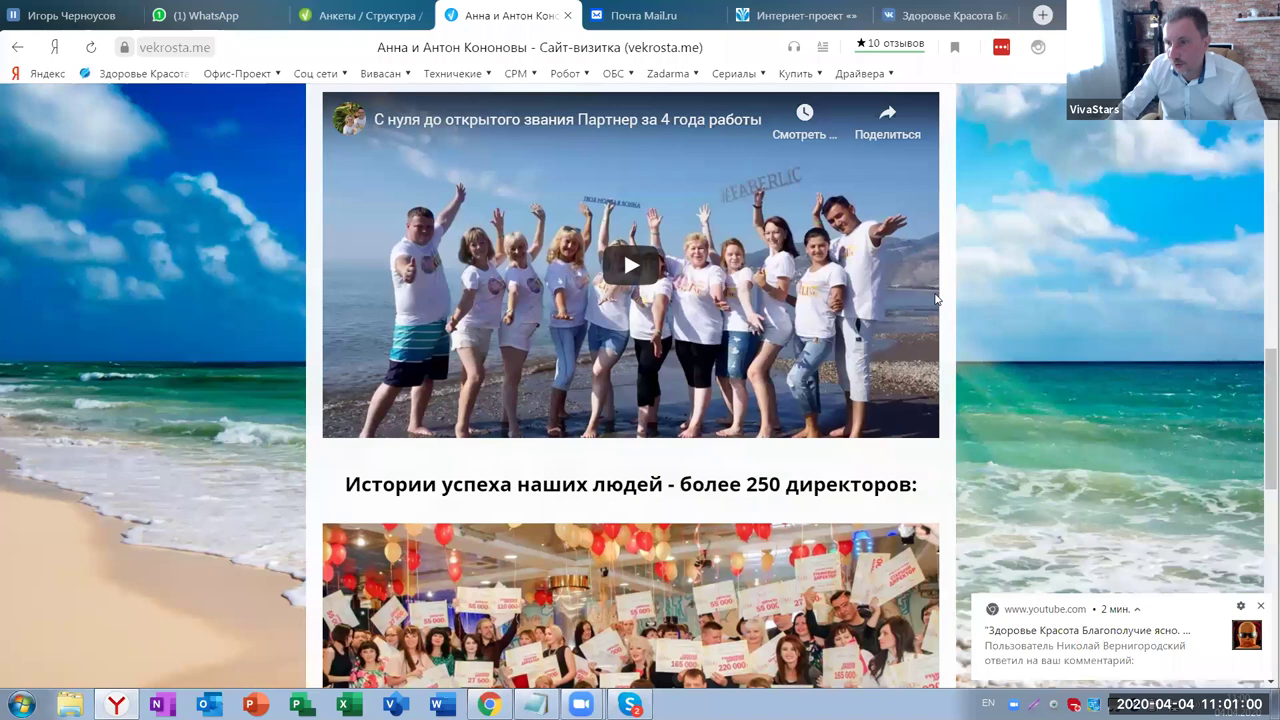
scroll(940, 298, "down", 6)
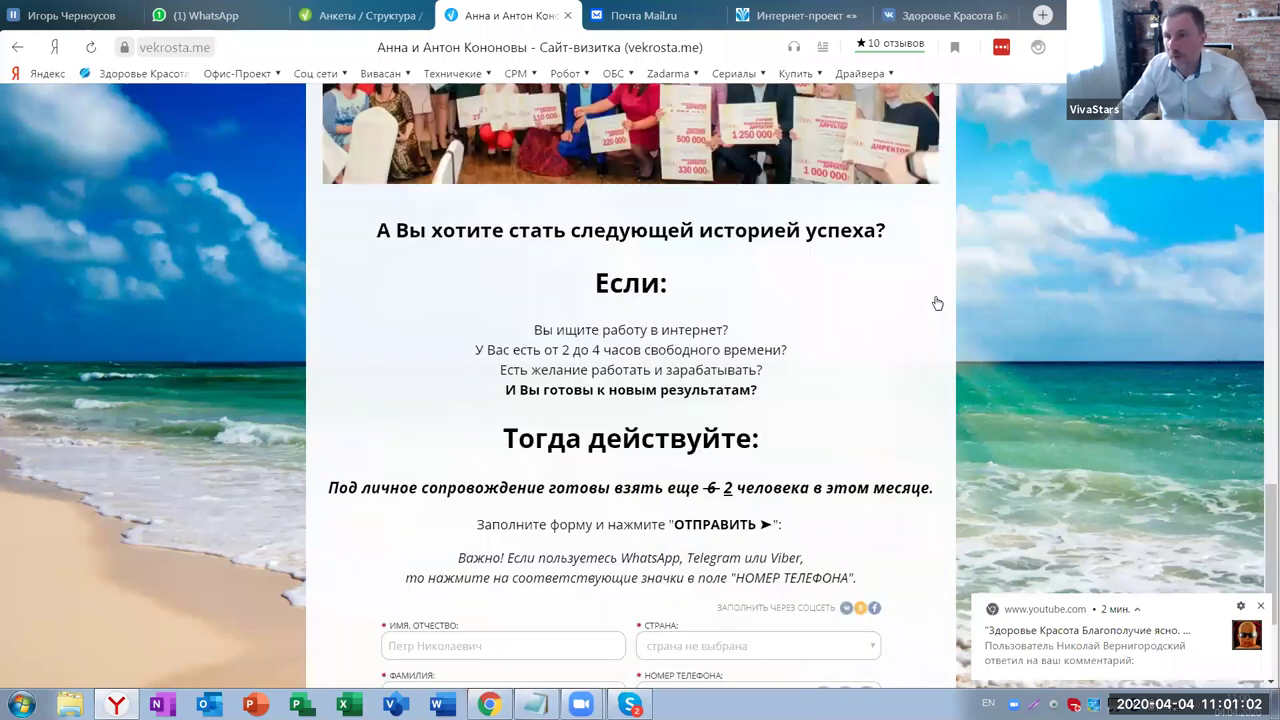
scroll(940, 303, "down", 1)
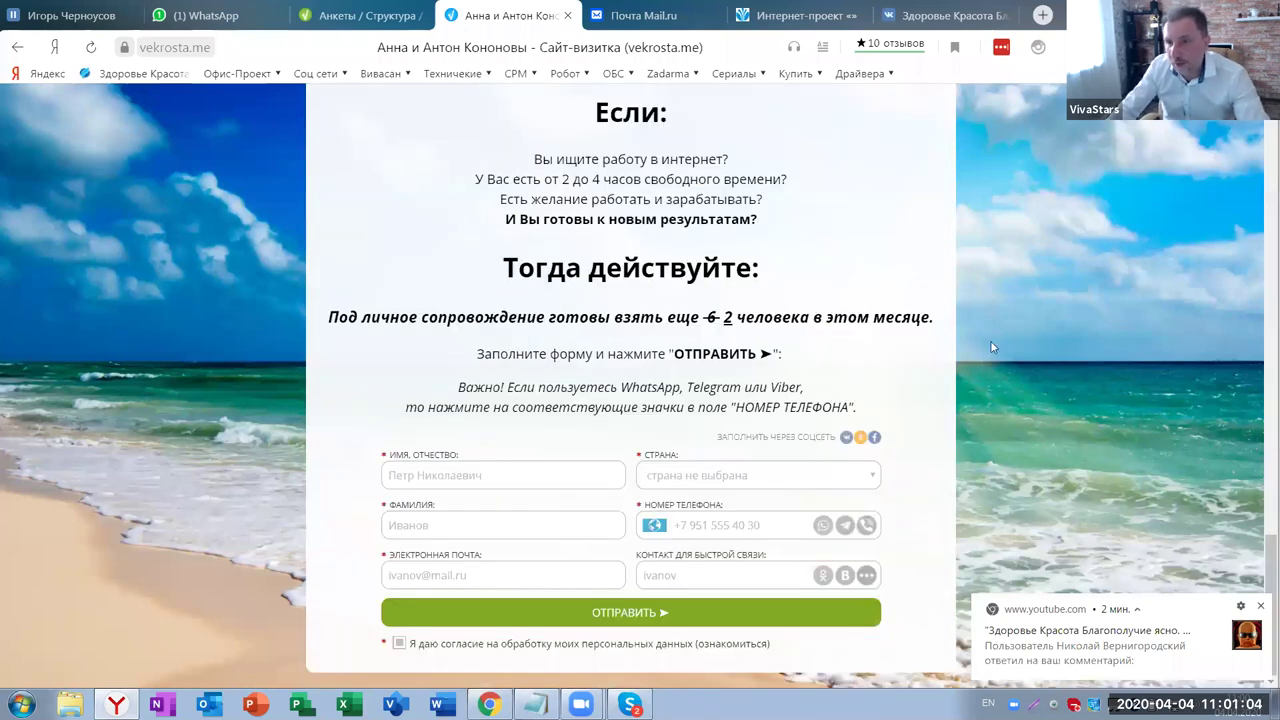
scroll(551, 414, "up", 4)
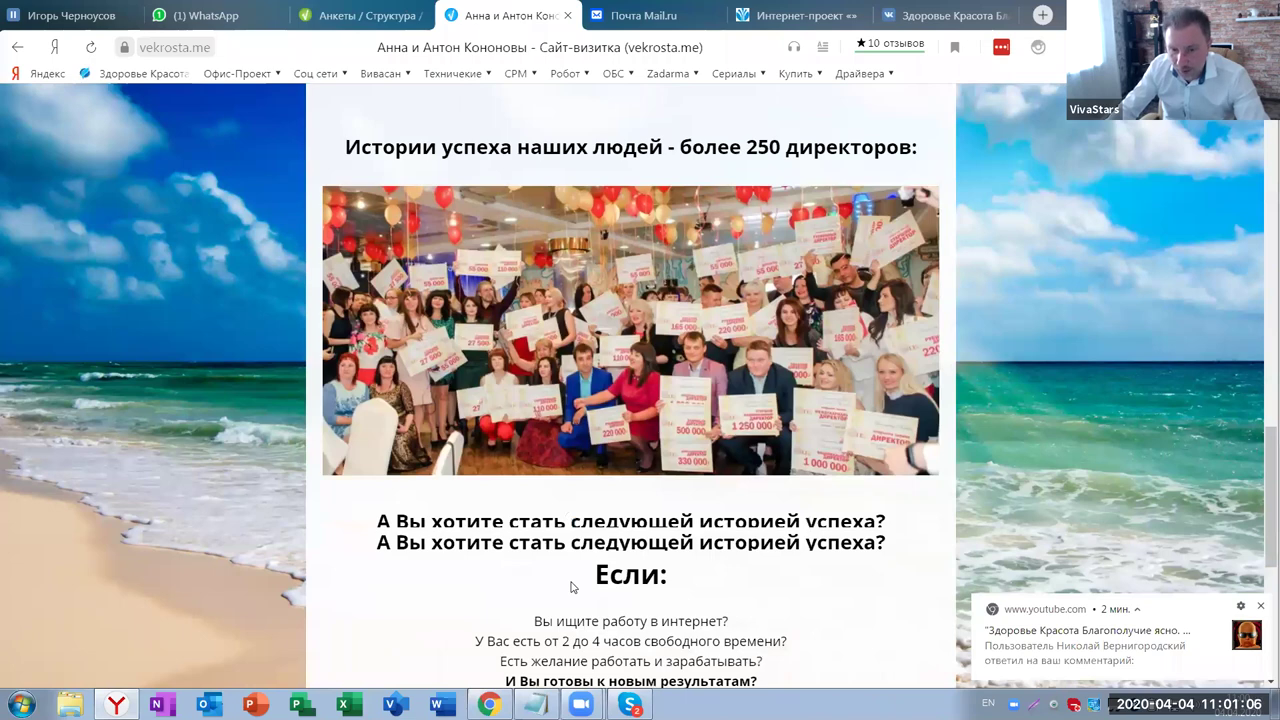
scroll(748, 424, "up", 10)
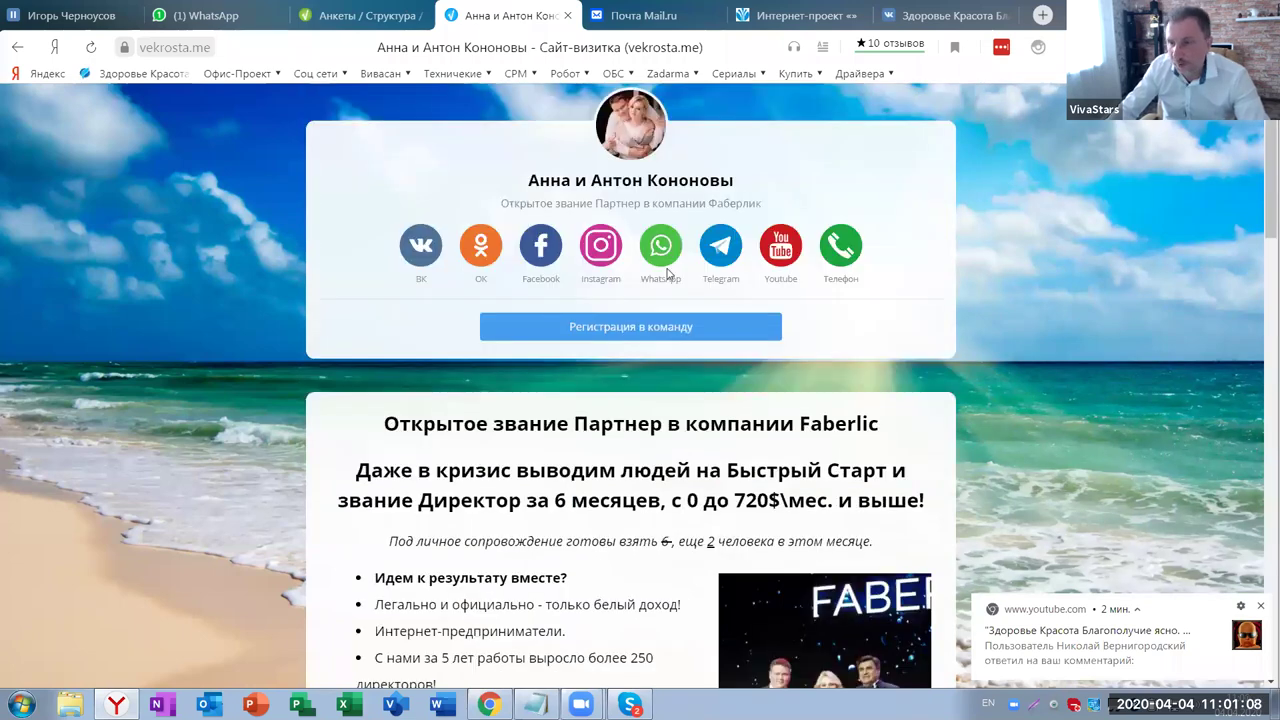
Switch to the VekRosta account in Chrome, open the Сайт-визитка settings under Инструменты, and dismiss the YouTube notification
key("alt+Tab")
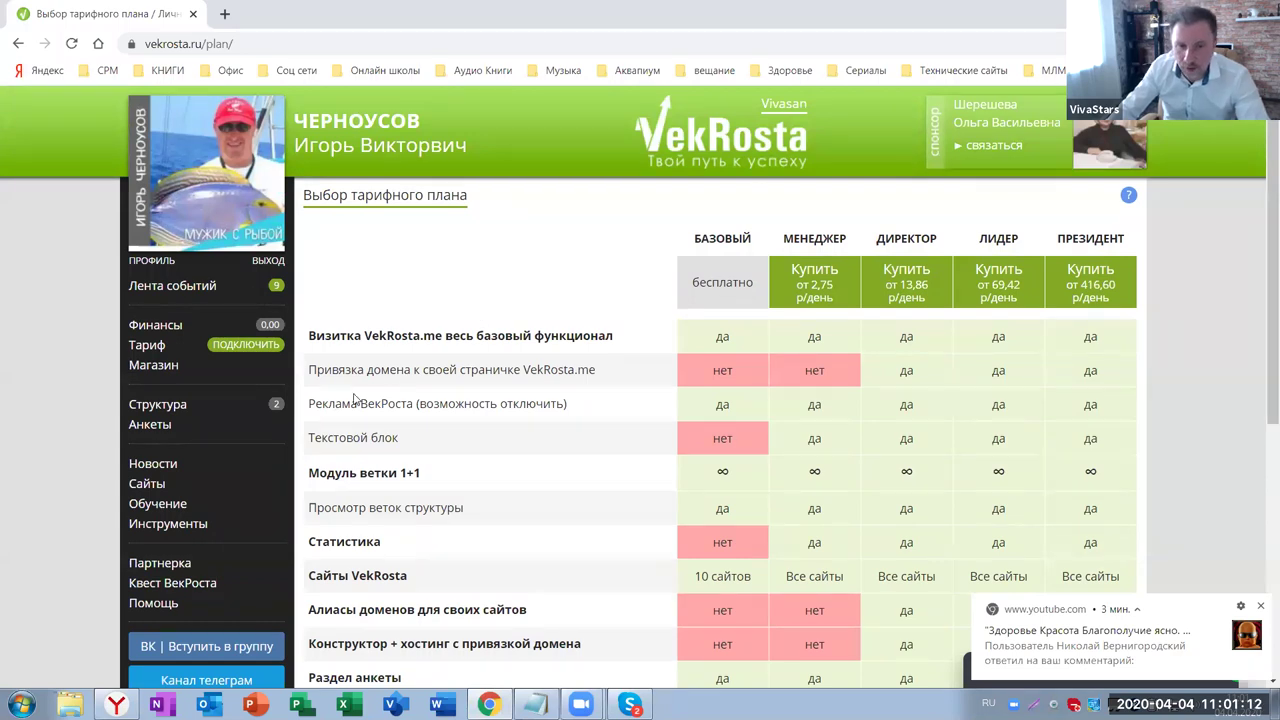
left_click(147, 526)
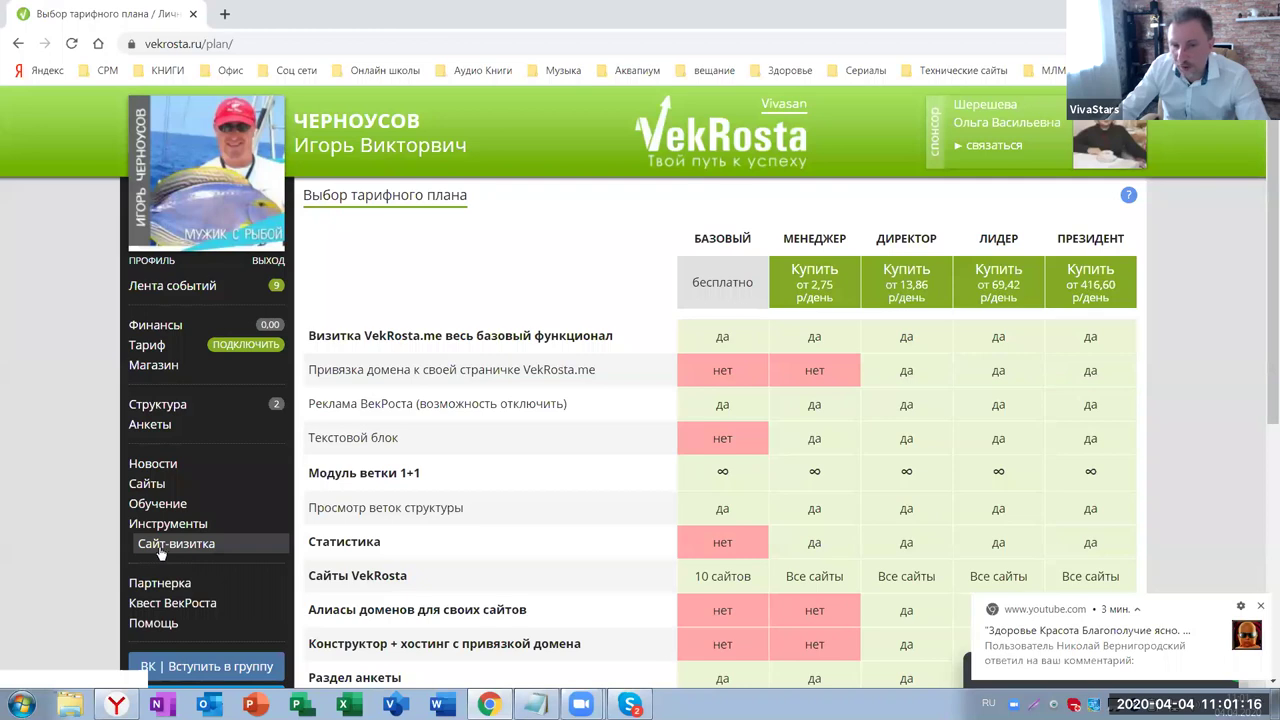
left_click(1260, 608)
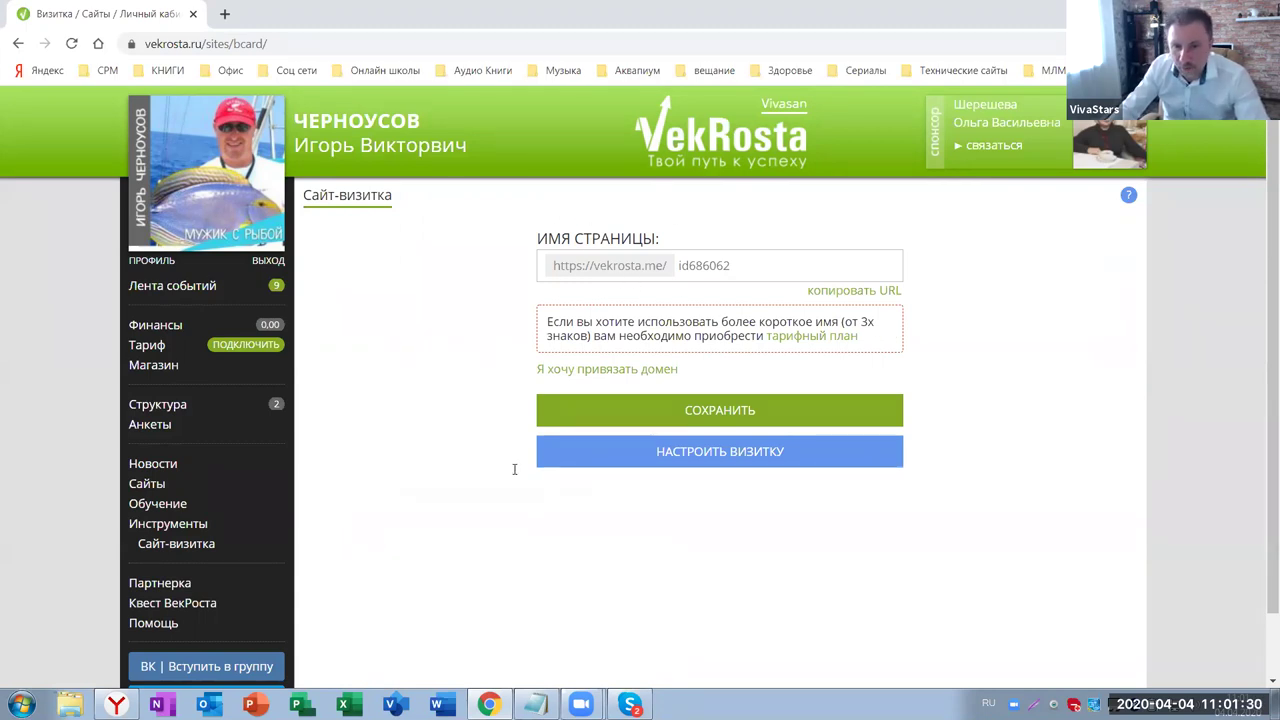
Switch to Yandex Browser and copy the domain name vivastar.site from the other account's Сайт-визитка settings
key("alt+Tab")
left_click(333, 16)
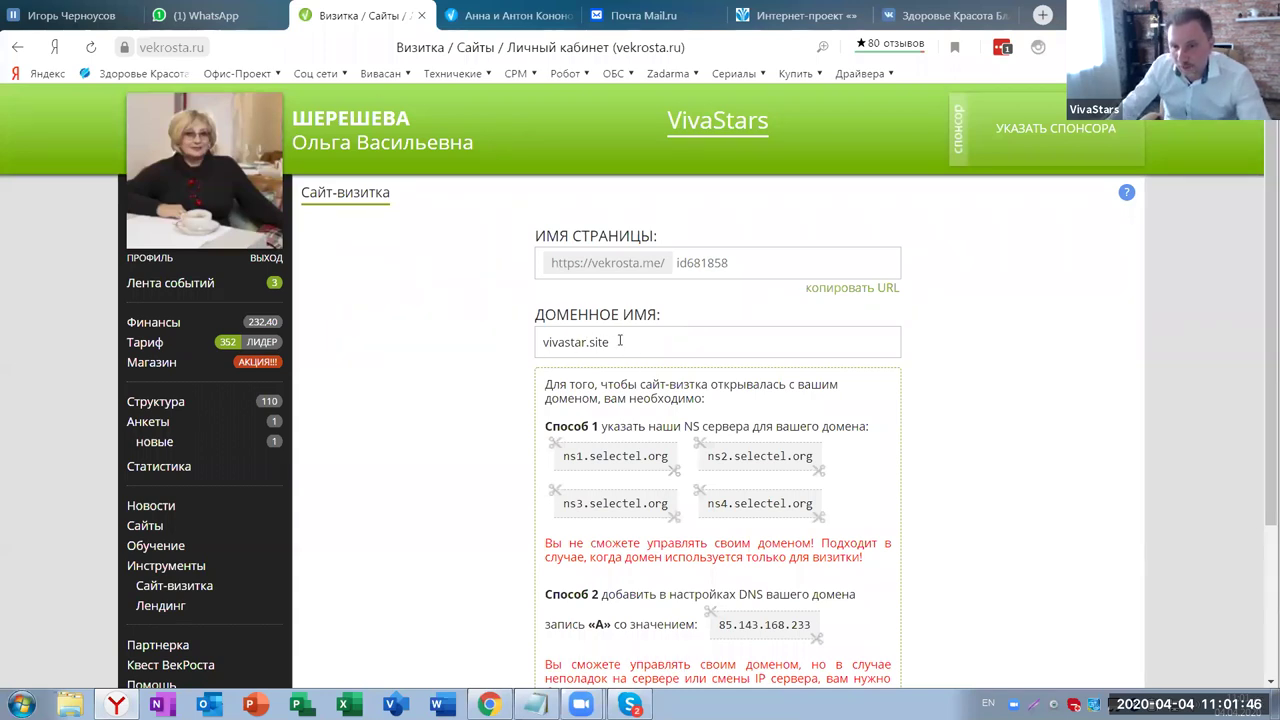
double_click(579, 345)
right_click(579, 343)
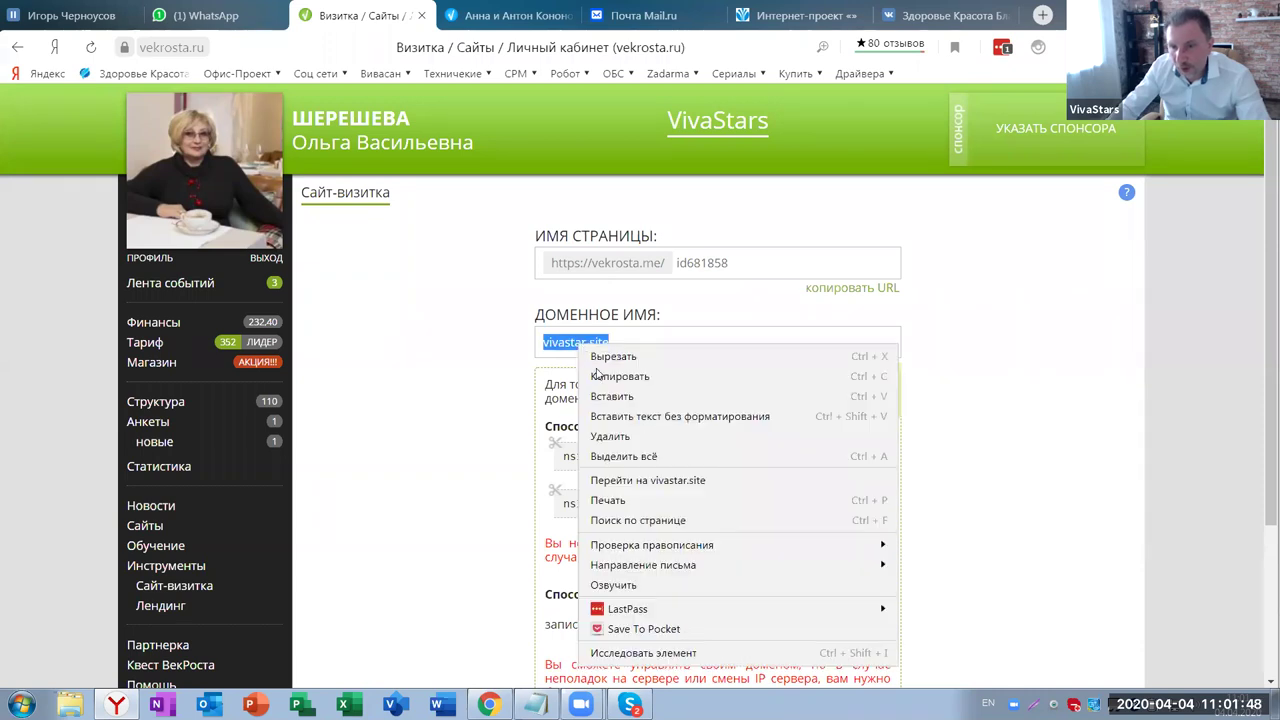
left_click(620, 376)
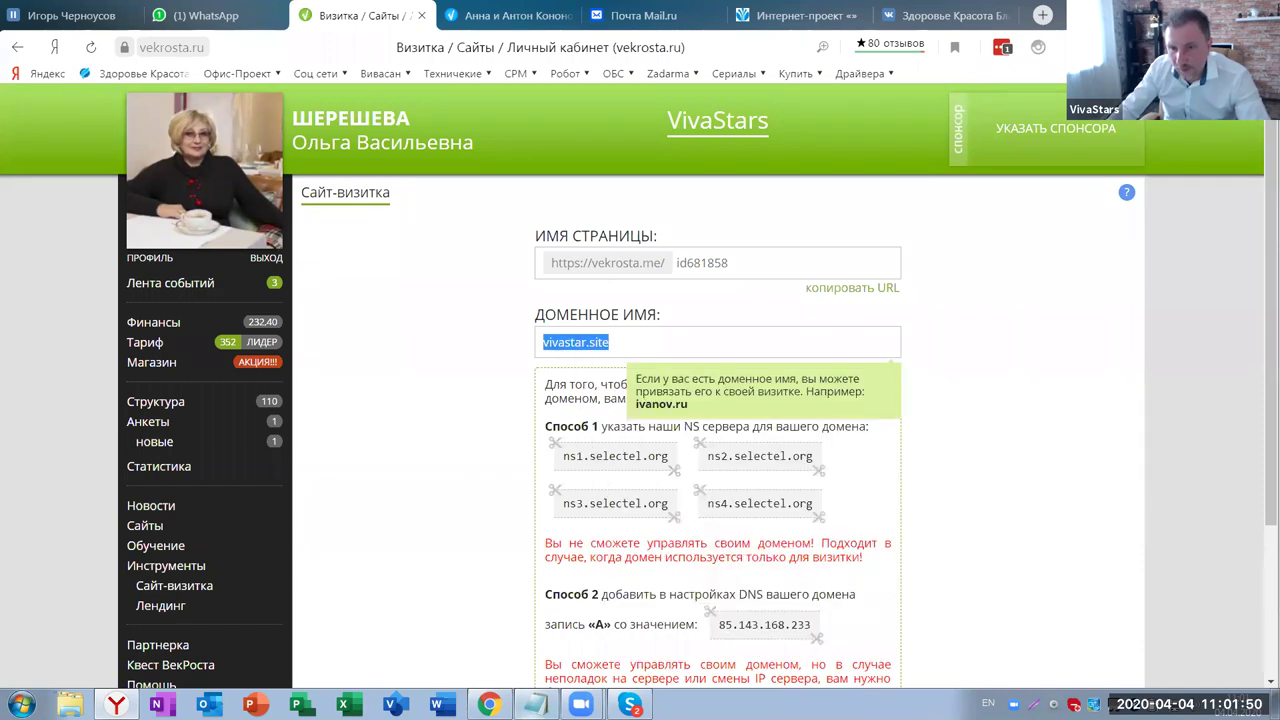
Switch to the Notepad file Для трансляции and paste vivastar.site above the Mindmeister note, followed by blank lines
key("alt+Tab")
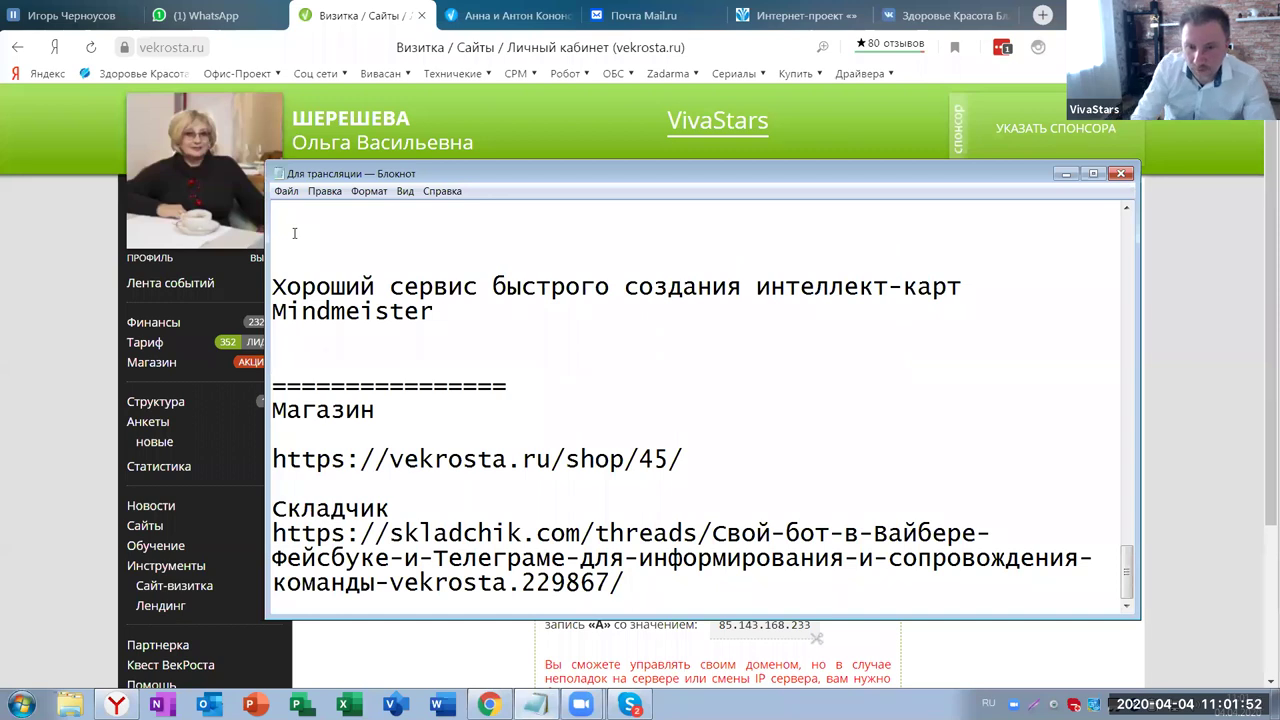
key("ctrl+v")
key("Return")
key("Return")
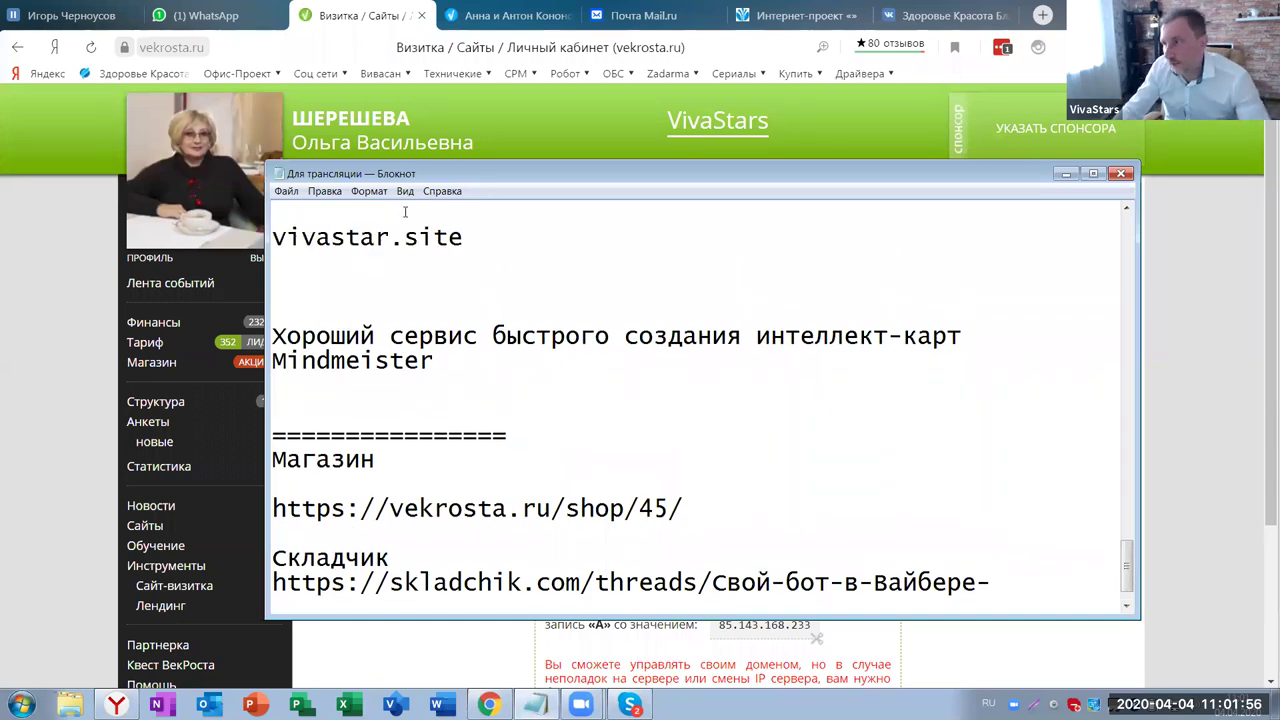
key("Down")
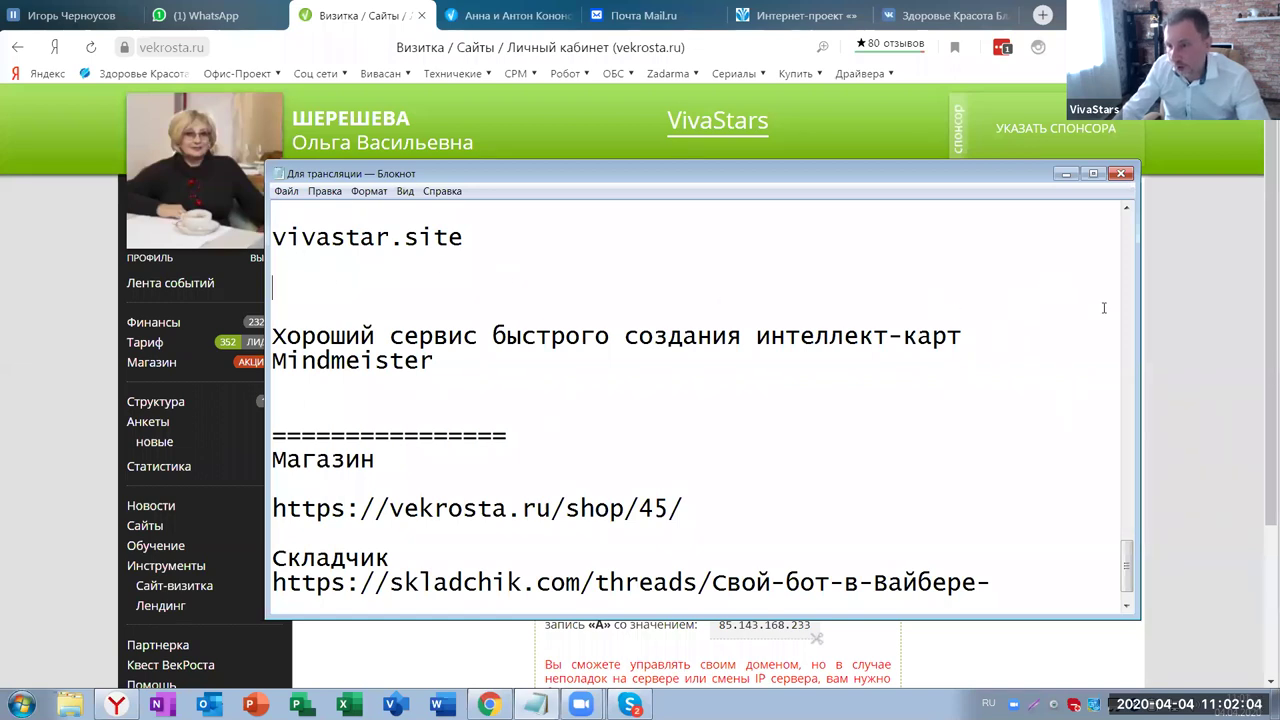
Return to Chrome and search Yandex in a new tab for СОКРАЩЕНИЕ ССЫЛОК
key("alt+Tab")
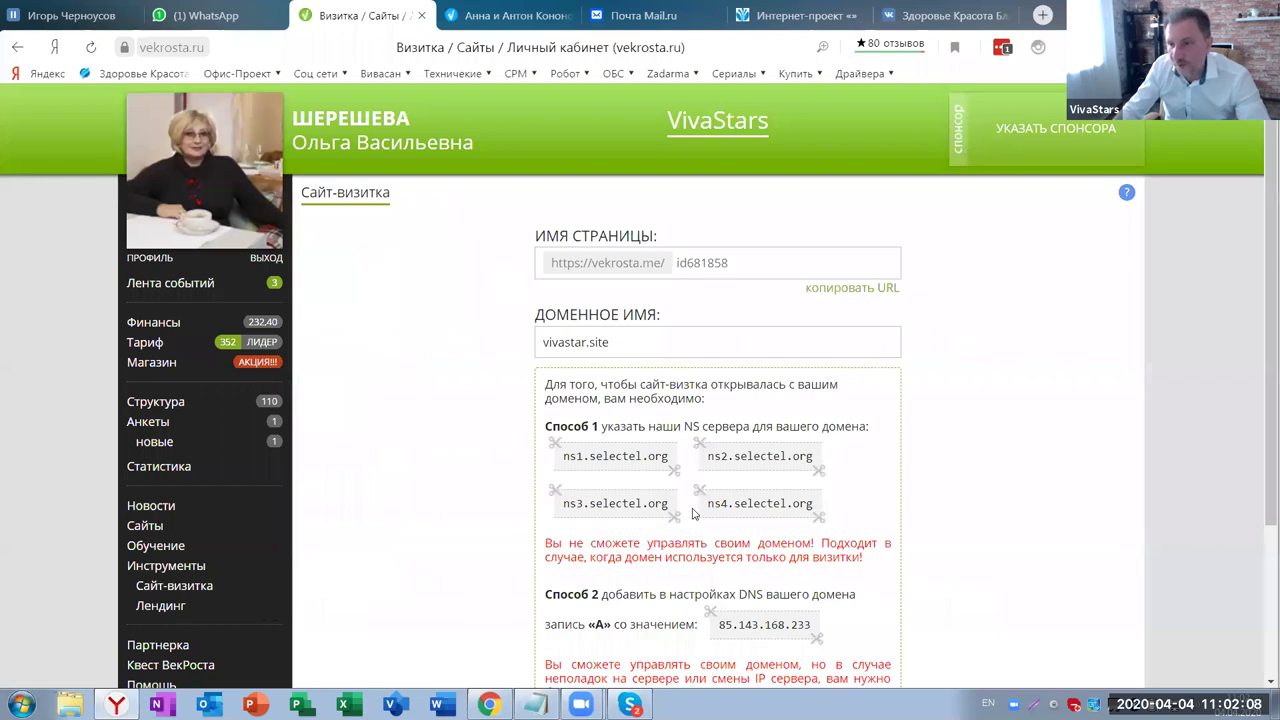
key("alt+Tab")
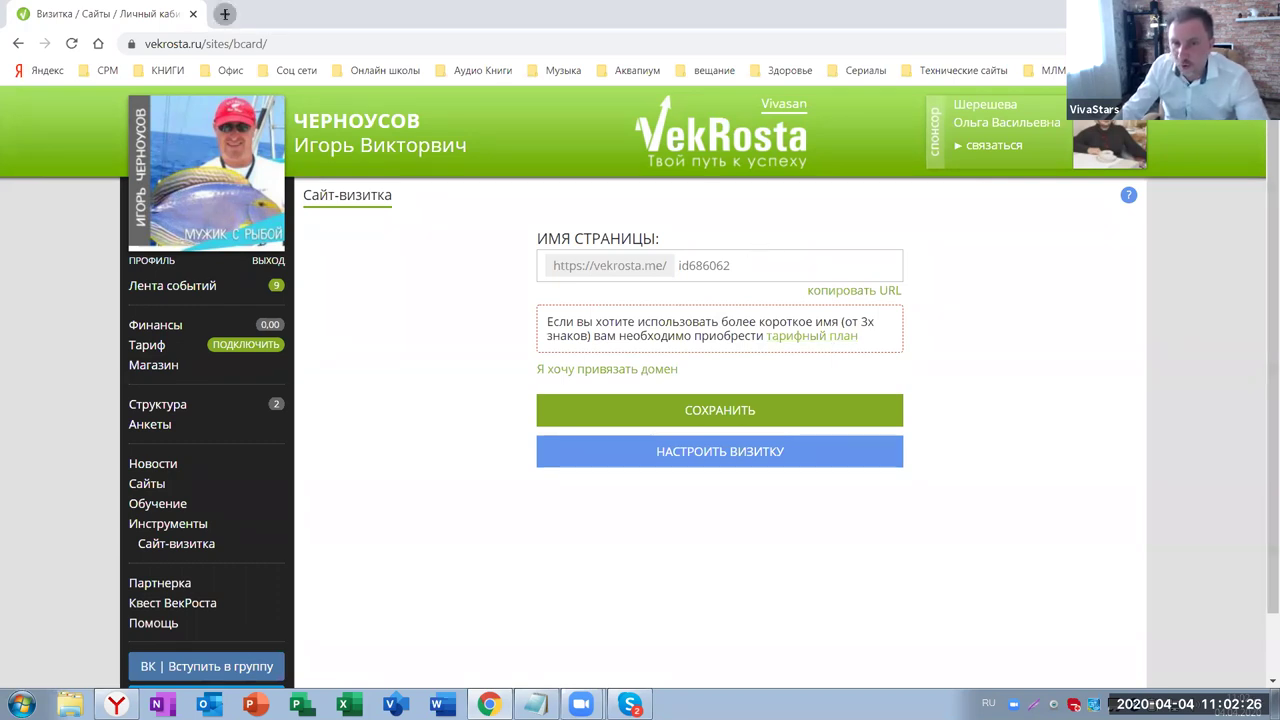
key("ctrl+t")
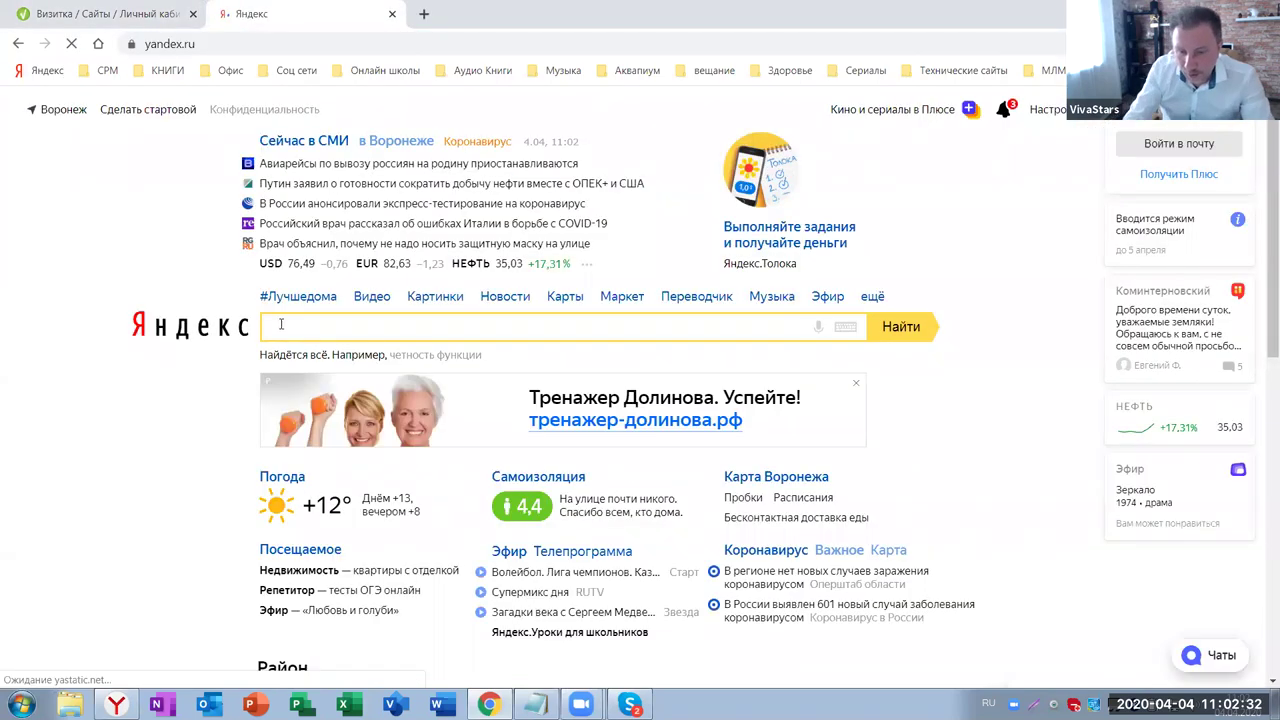
type("СОКРАЩЕНИЕ ")
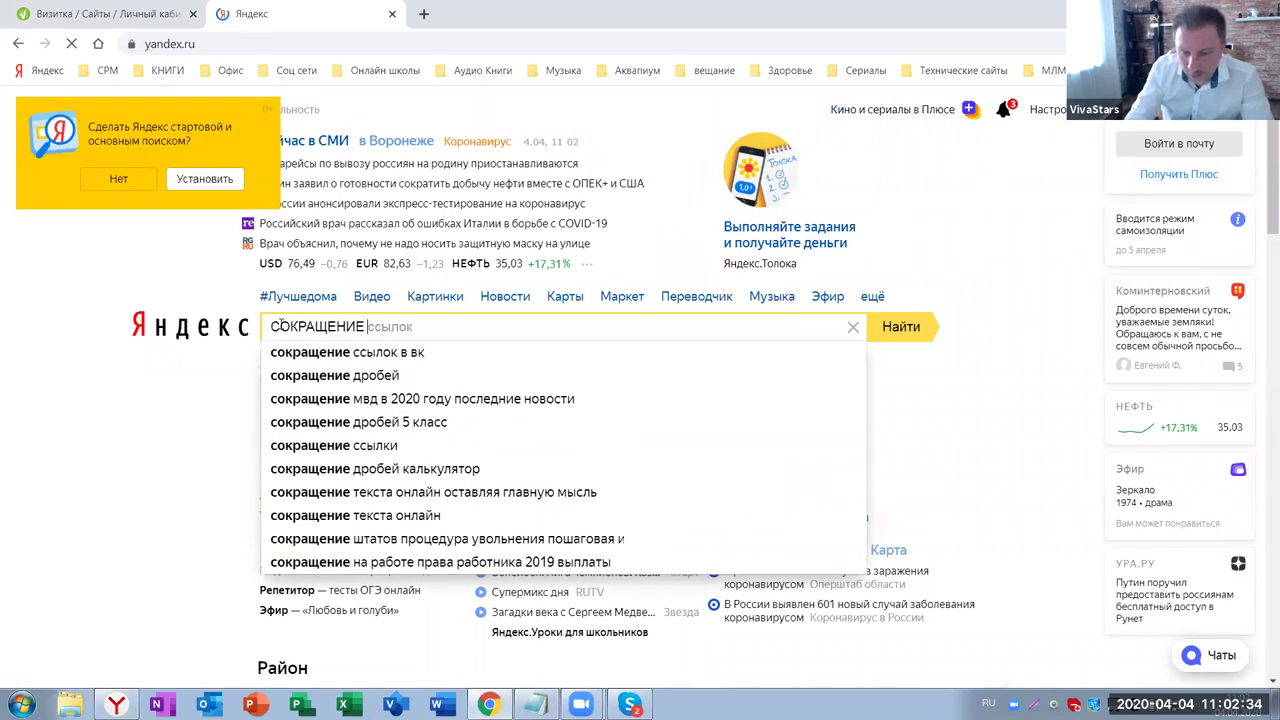
type("ССЫЛОК")
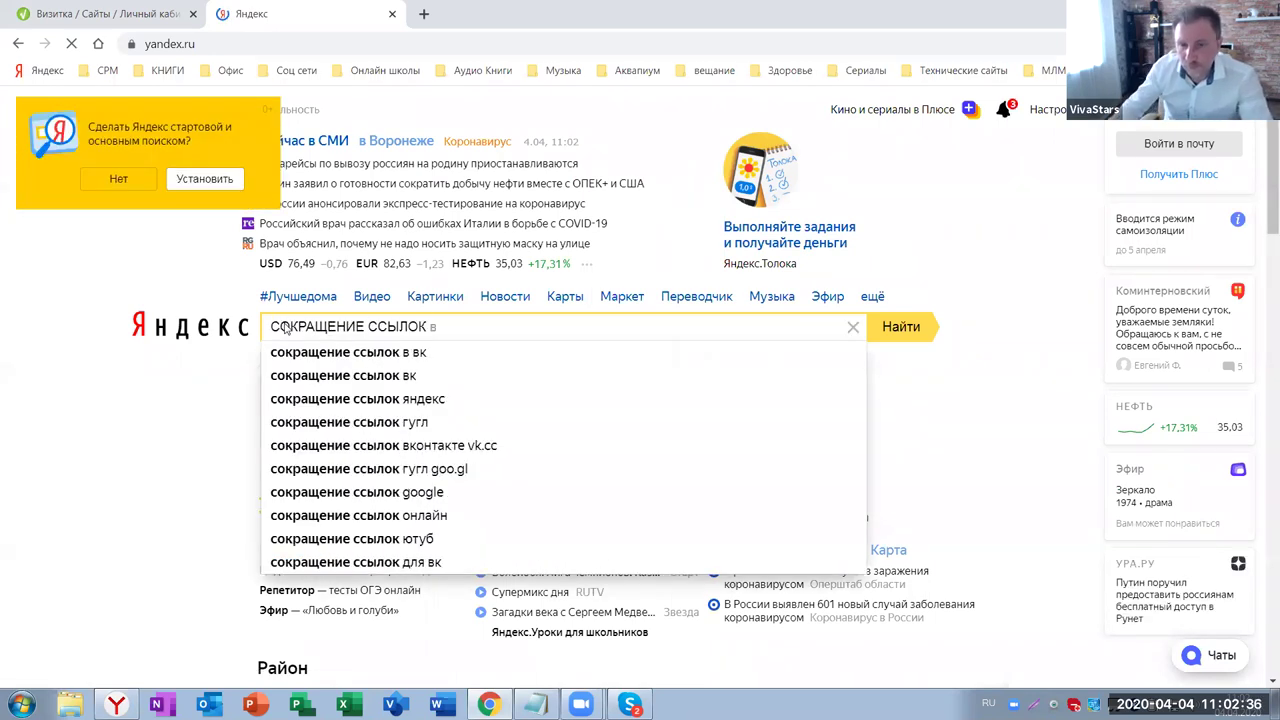
key("Return")
Look through the link shortener results and open Bitly in a new tab at its link shortening form
scroll(474, 384, "down", 2)
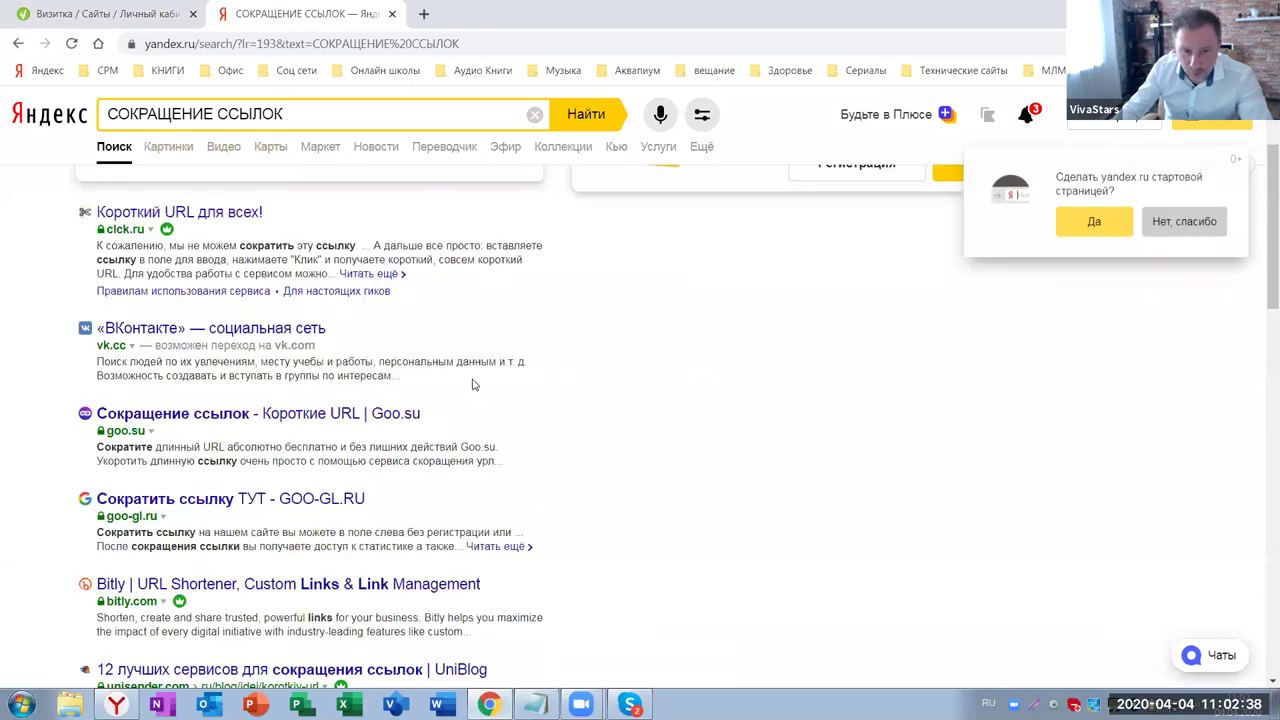
scroll(476, 390, "down", 2)
scroll(413, 496, "down", 2)
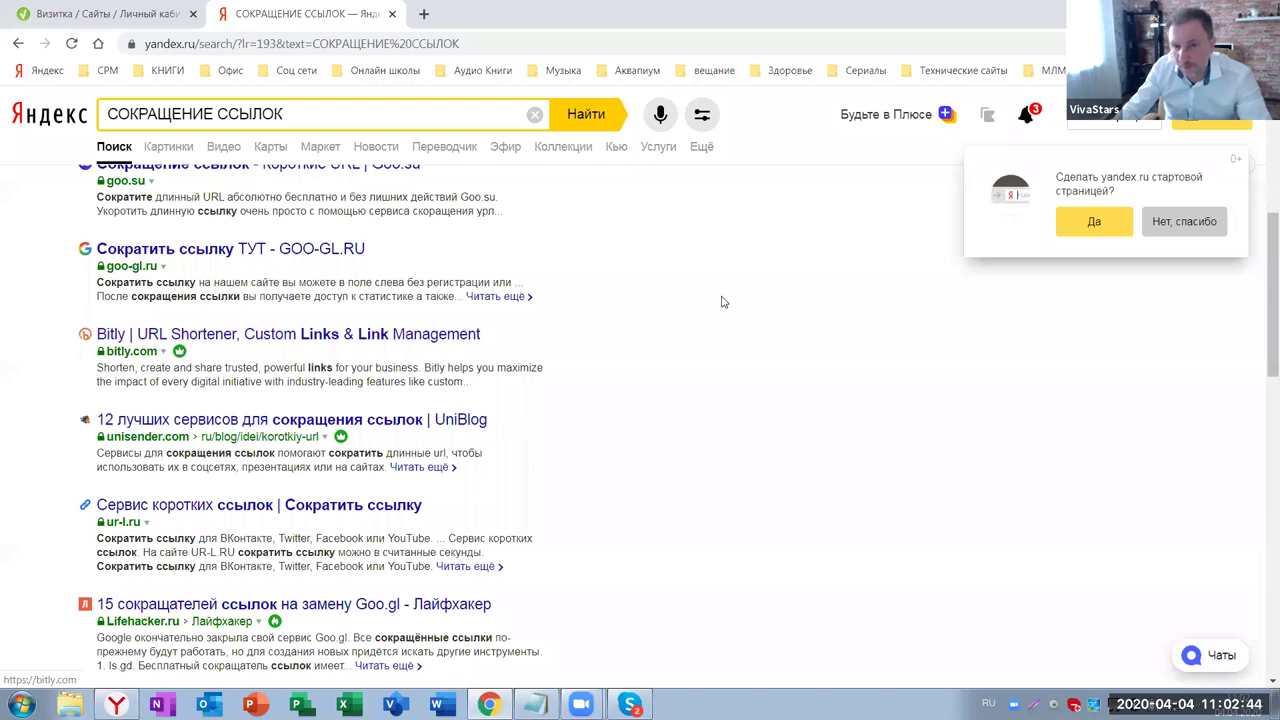
scroll(543, 437, "up", 3)
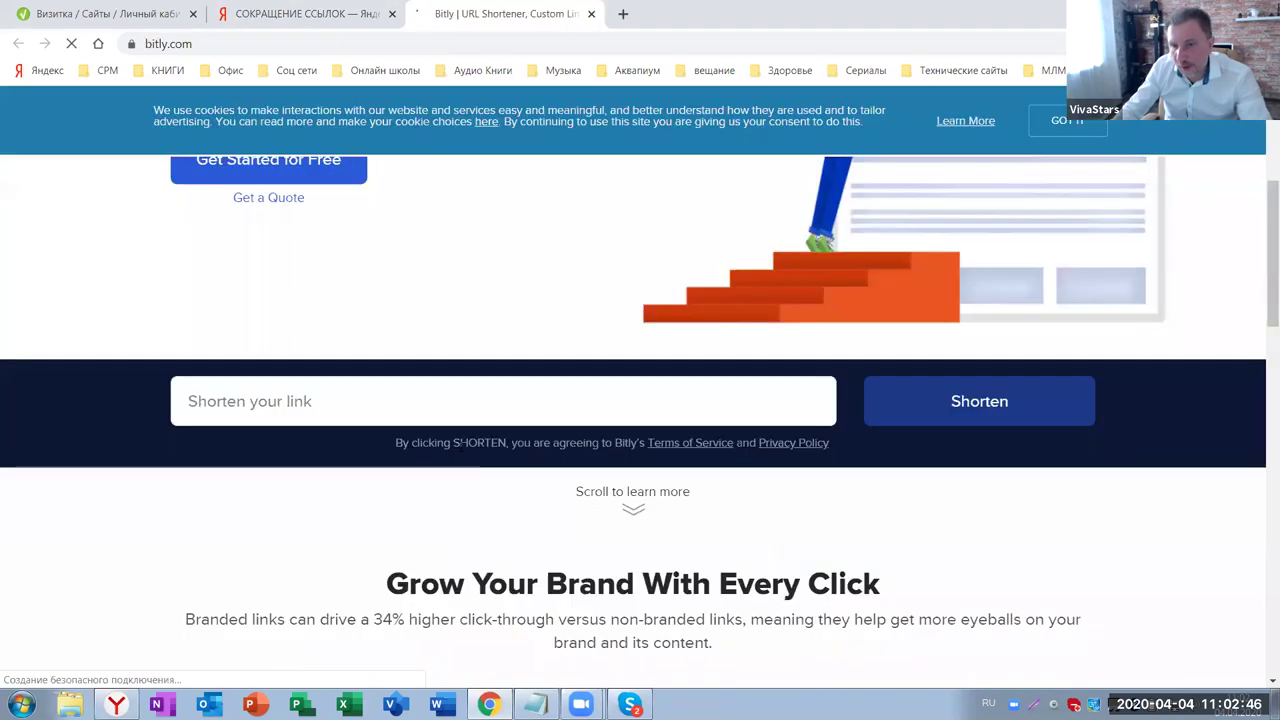
Go back to the Сайт-визитка settings and copy the page's direct link from the Ссылка на страницу dialog
left_click(62, 18)
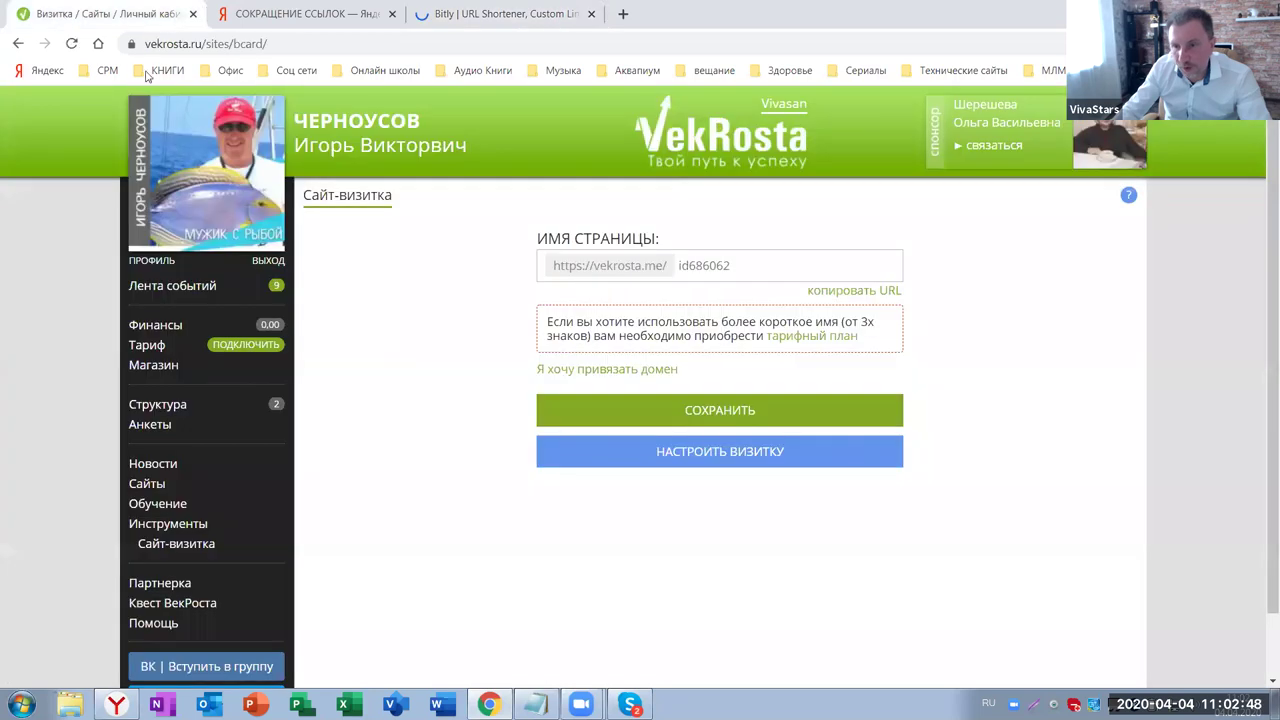
left_click(853, 294)
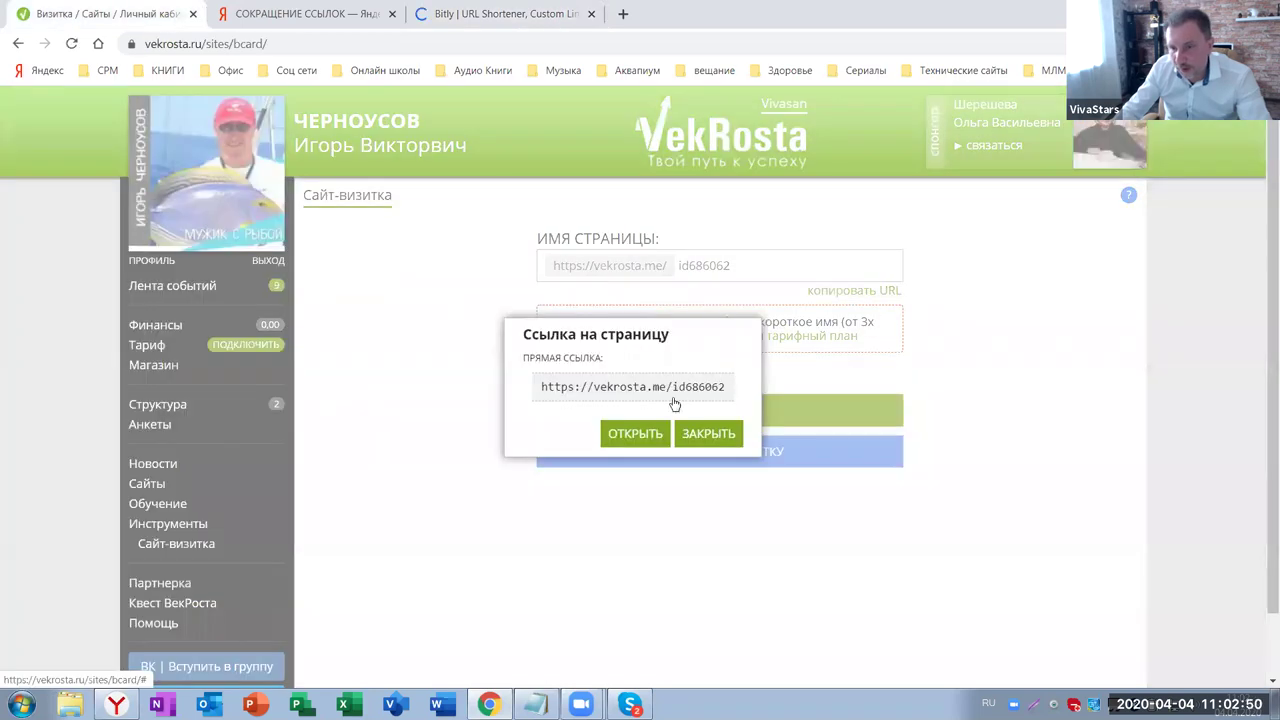
left_click(655, 390)
key("ctrl+c")
right_click(654, 391)
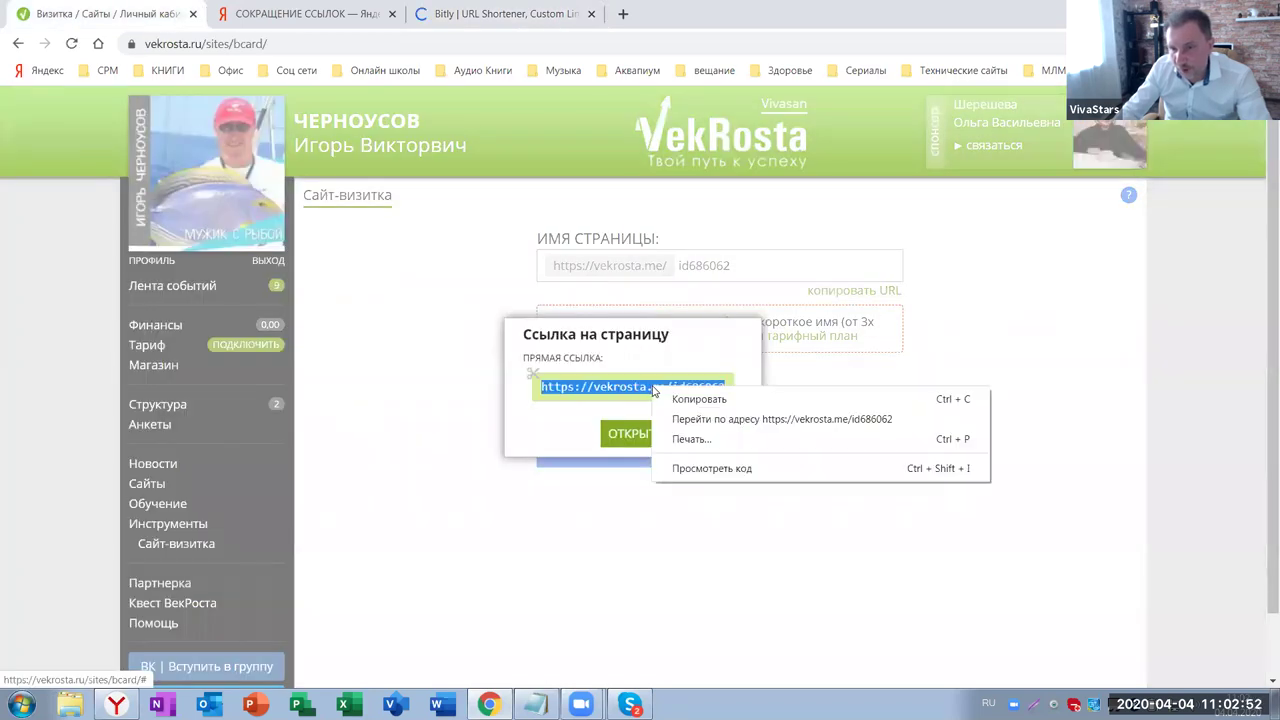
left_click(550, 558)
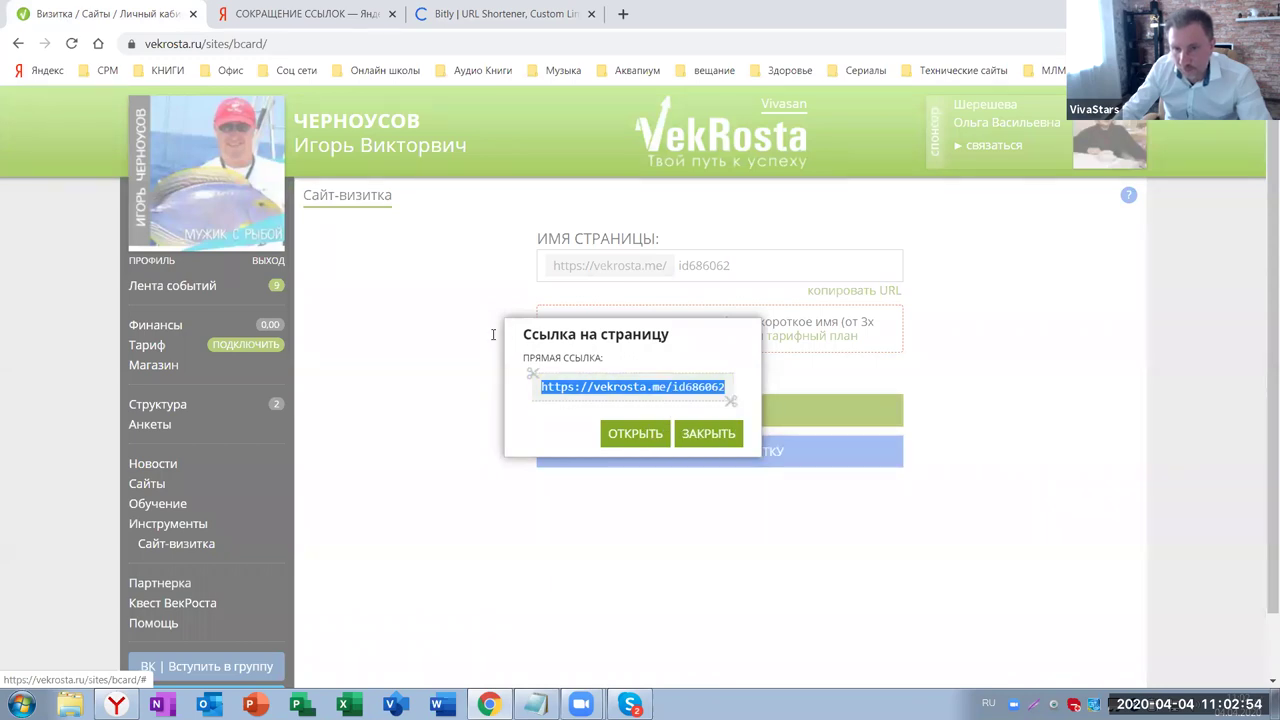
Switch to the Notepad file, paste the business card page link on a separate line below vivastar.site, and select it
key("alt+Tab")
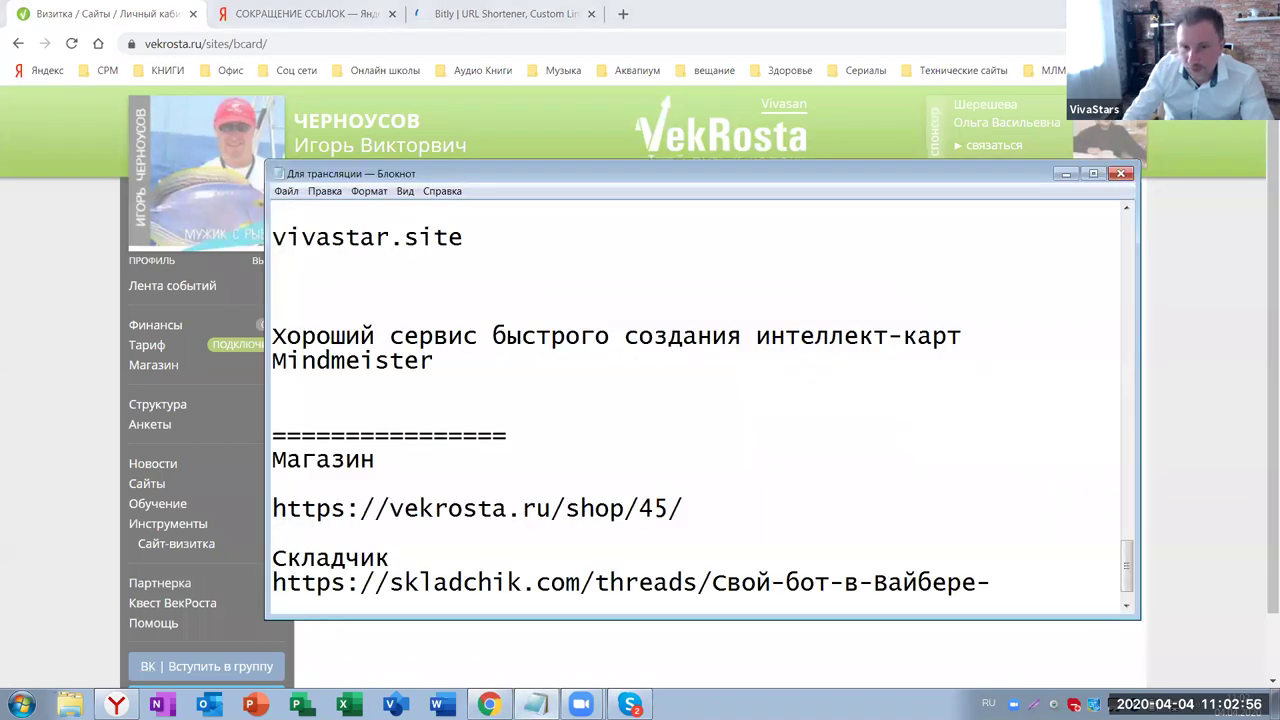
left_click(300, 287)
key("Return")
key("Return")
key("Return")
key("Return")
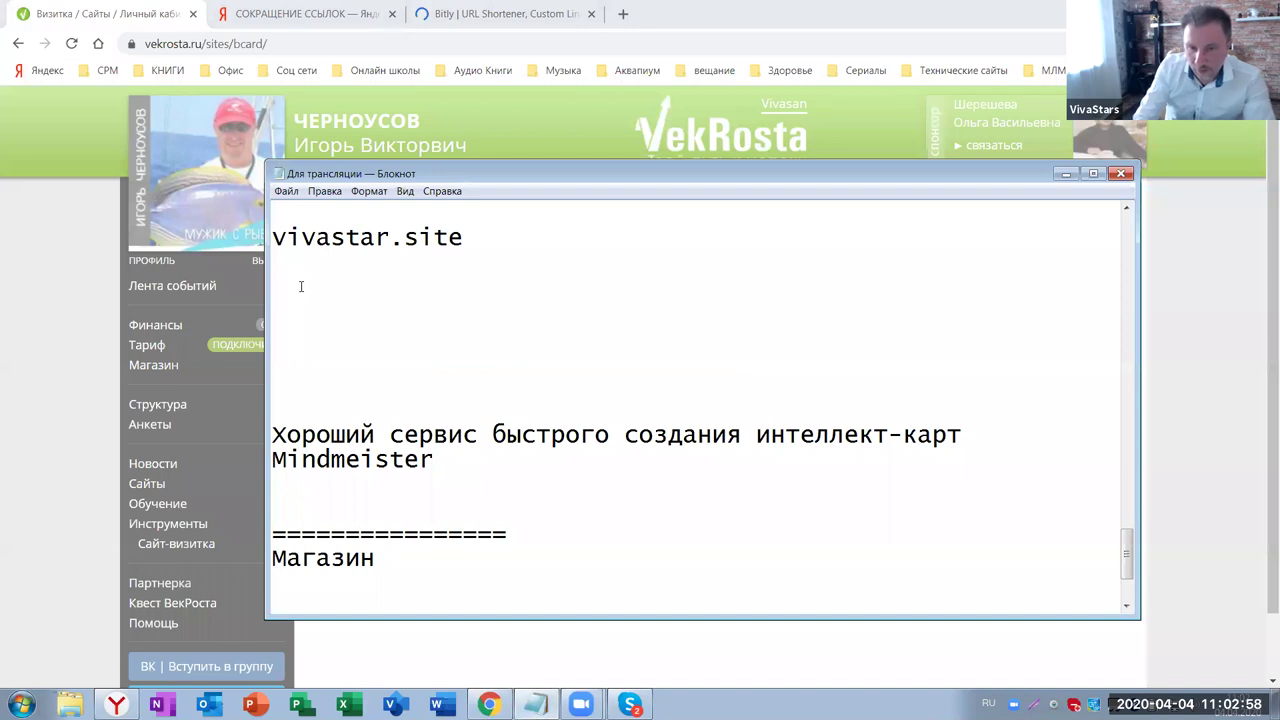
key("ctrl+v")
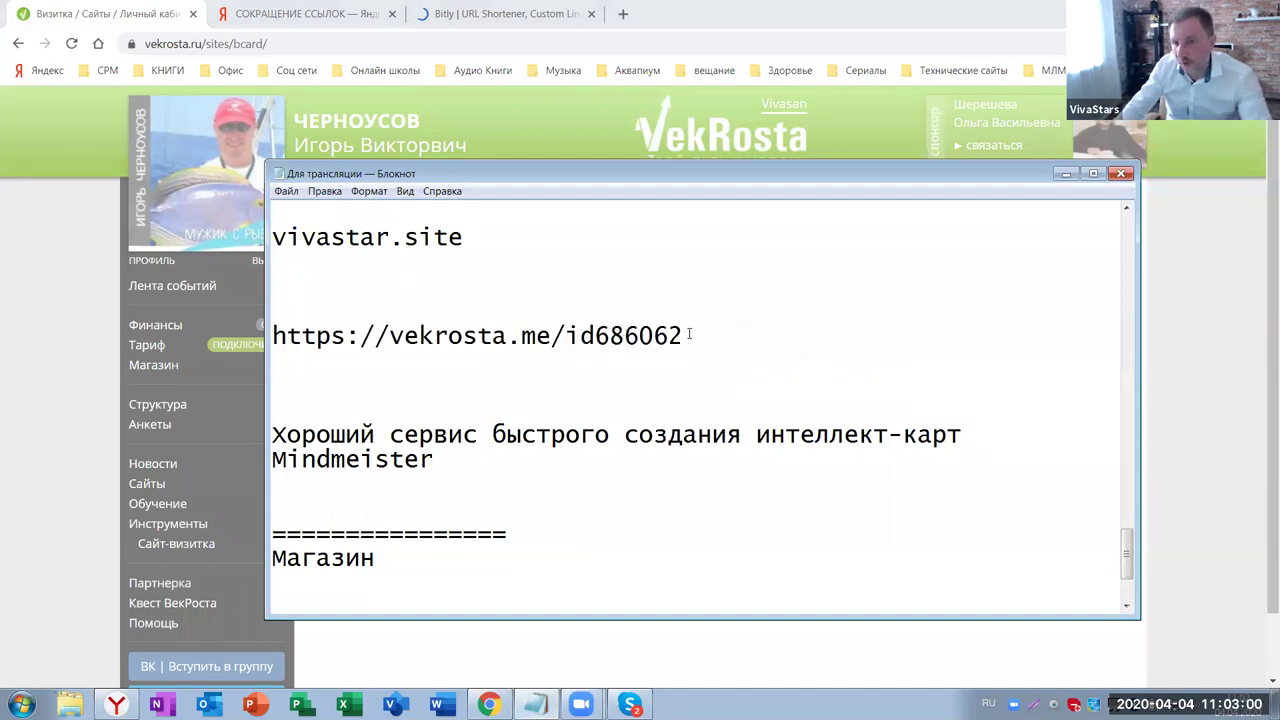
double_click(360, 335)
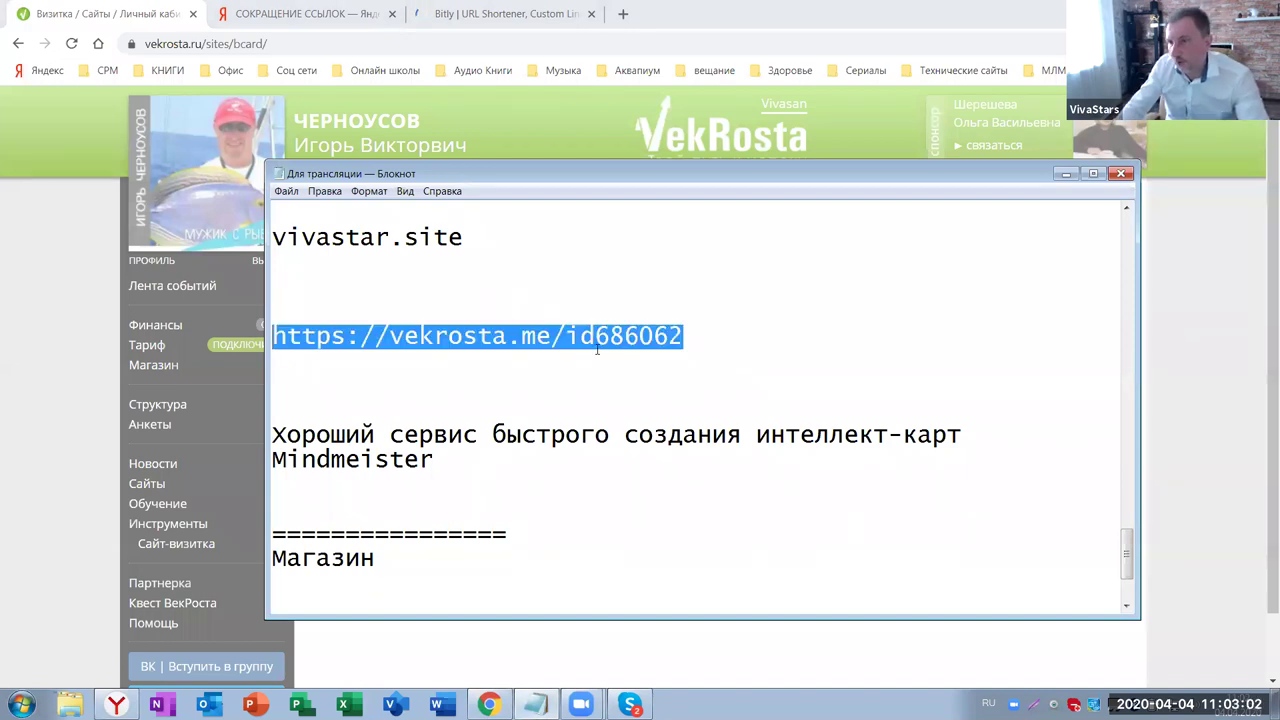
Reselect the business card page link in Notepad, return to the Сайт-визитка settings in Chrome and close the page link dialog
left_click(530, 366)
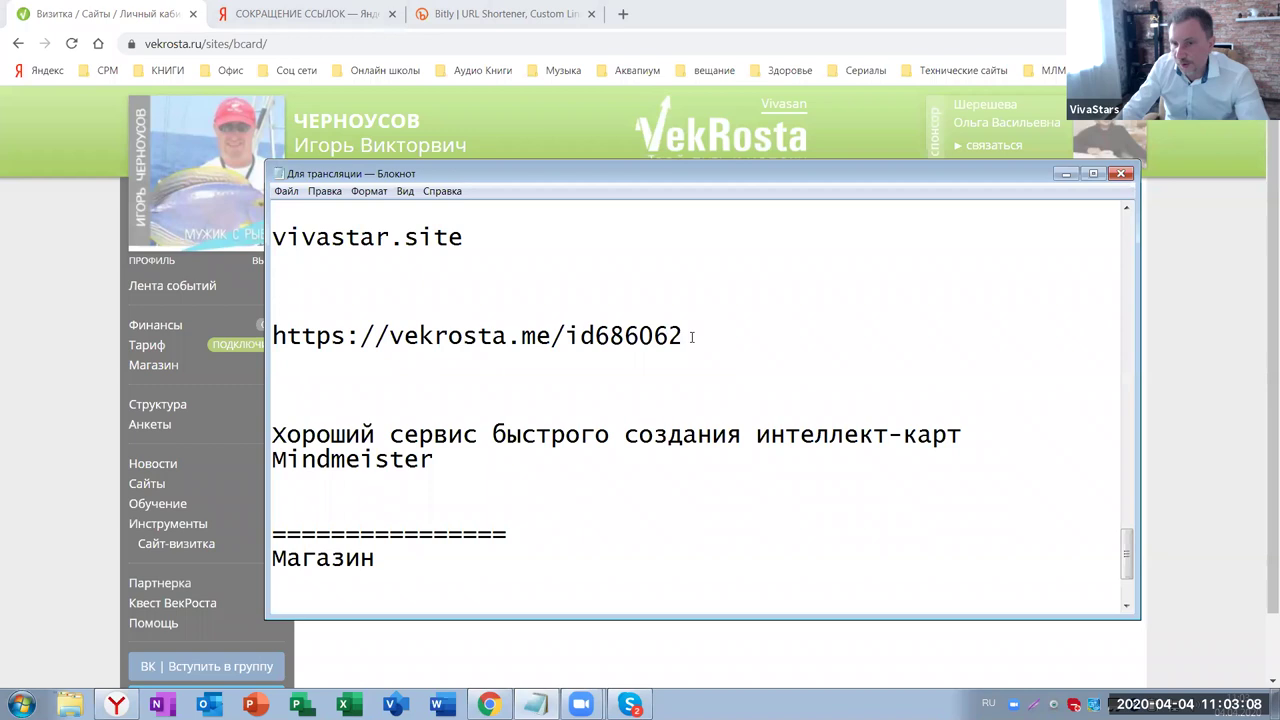
double_click(414, 333)
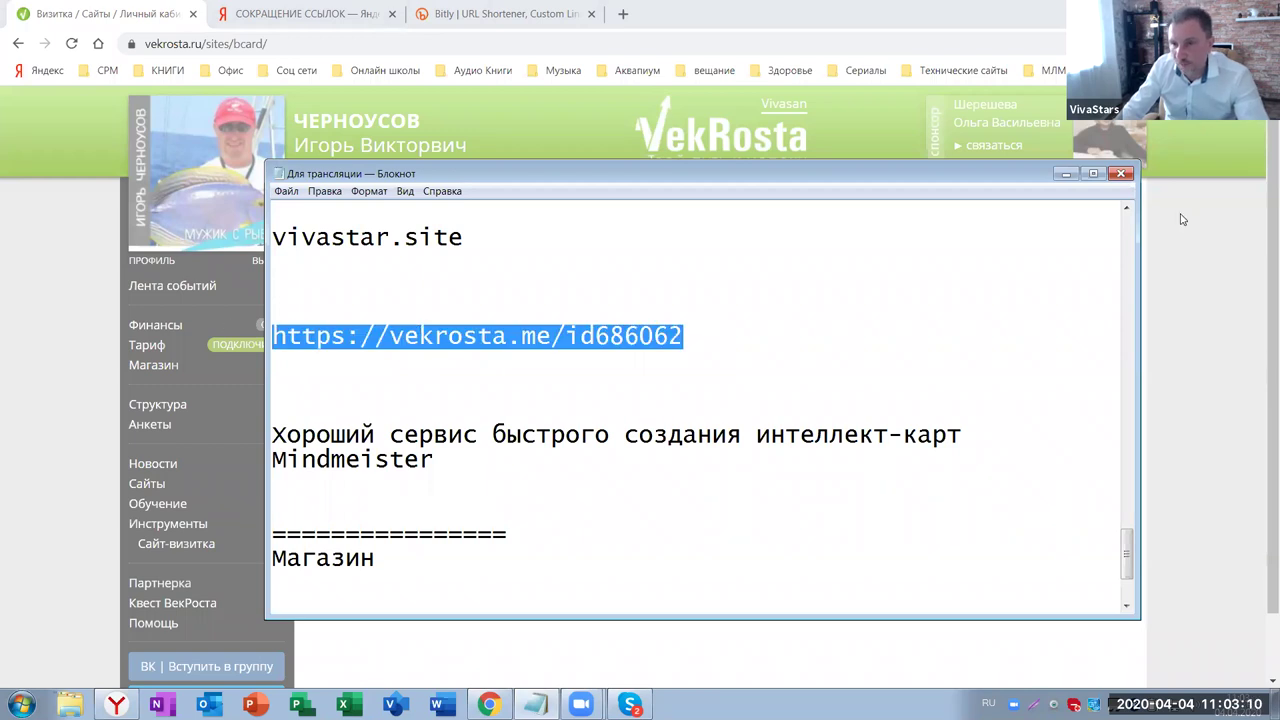
key("alt+Tab")
left_click(706, 431)
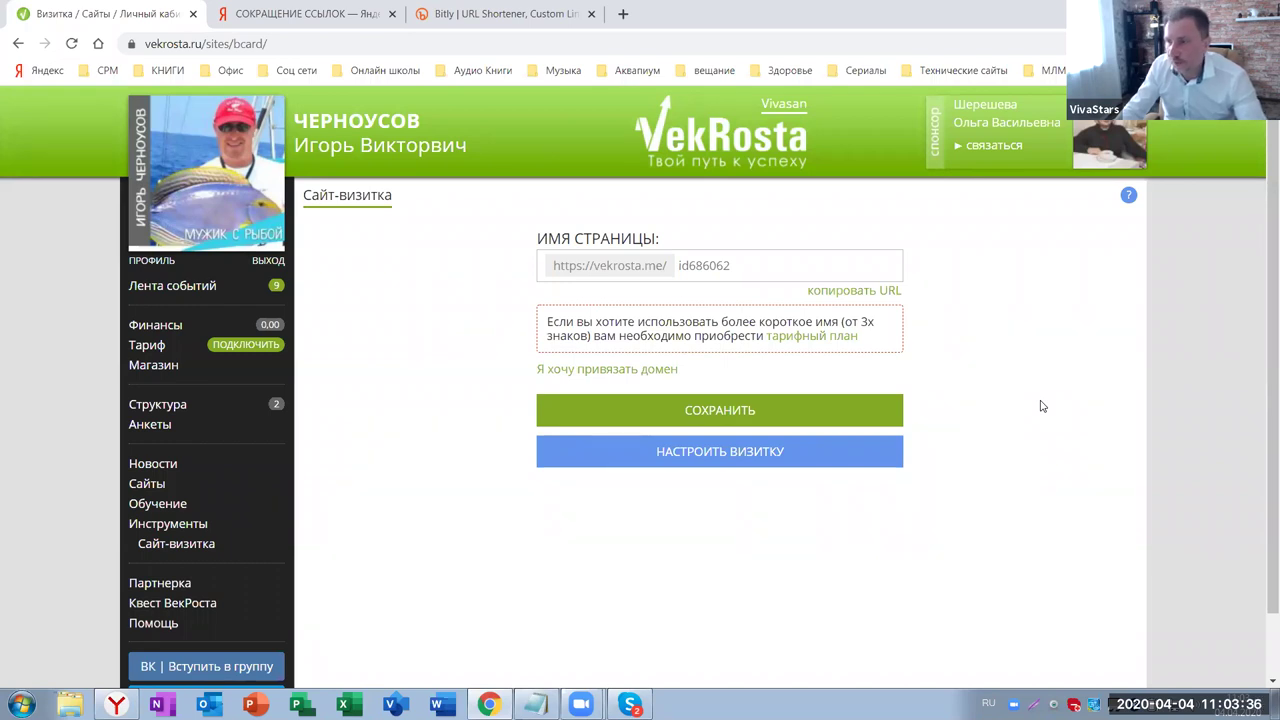
Expand the domain-linking settings, examine both connection methods, and copy the ns1.selectel.org server name
left_click(586, 376)
scroll(1049, 495, "down", 3)
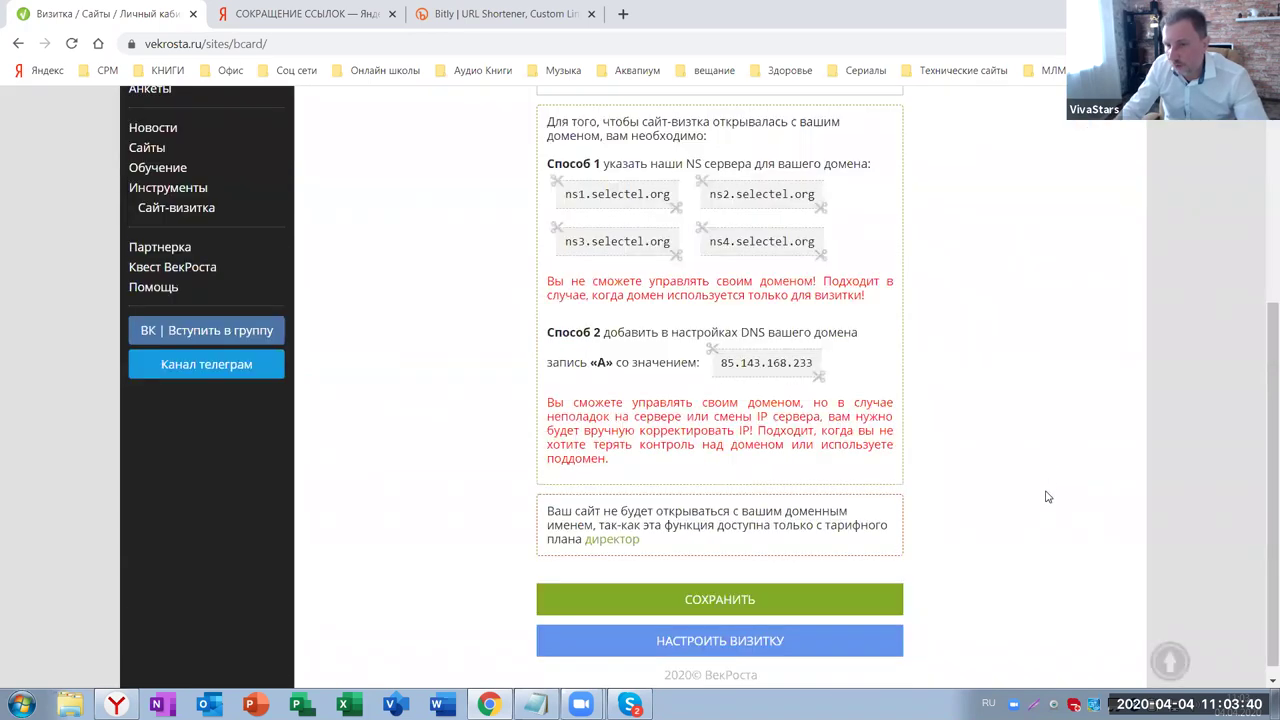
scroll(504, 311, "up", 3)
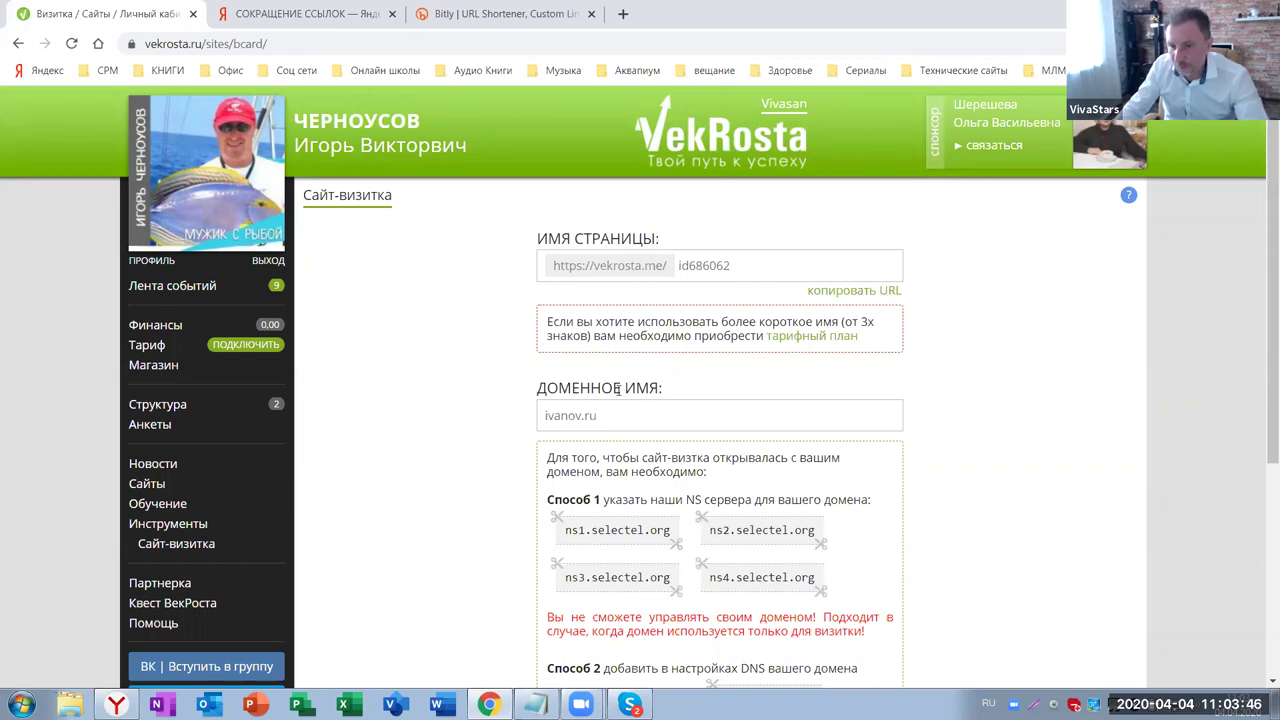
scroll(1007, 357, "down", 1)
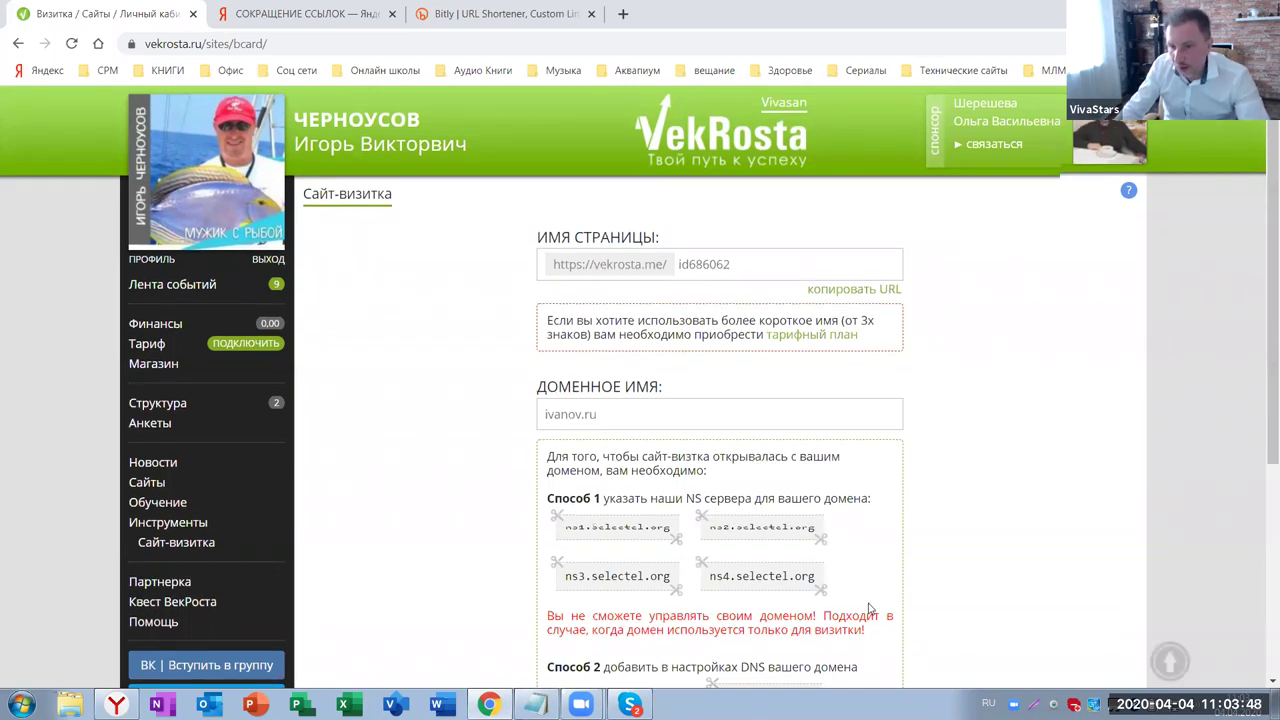
scroll(1000, 285, "down", 3)
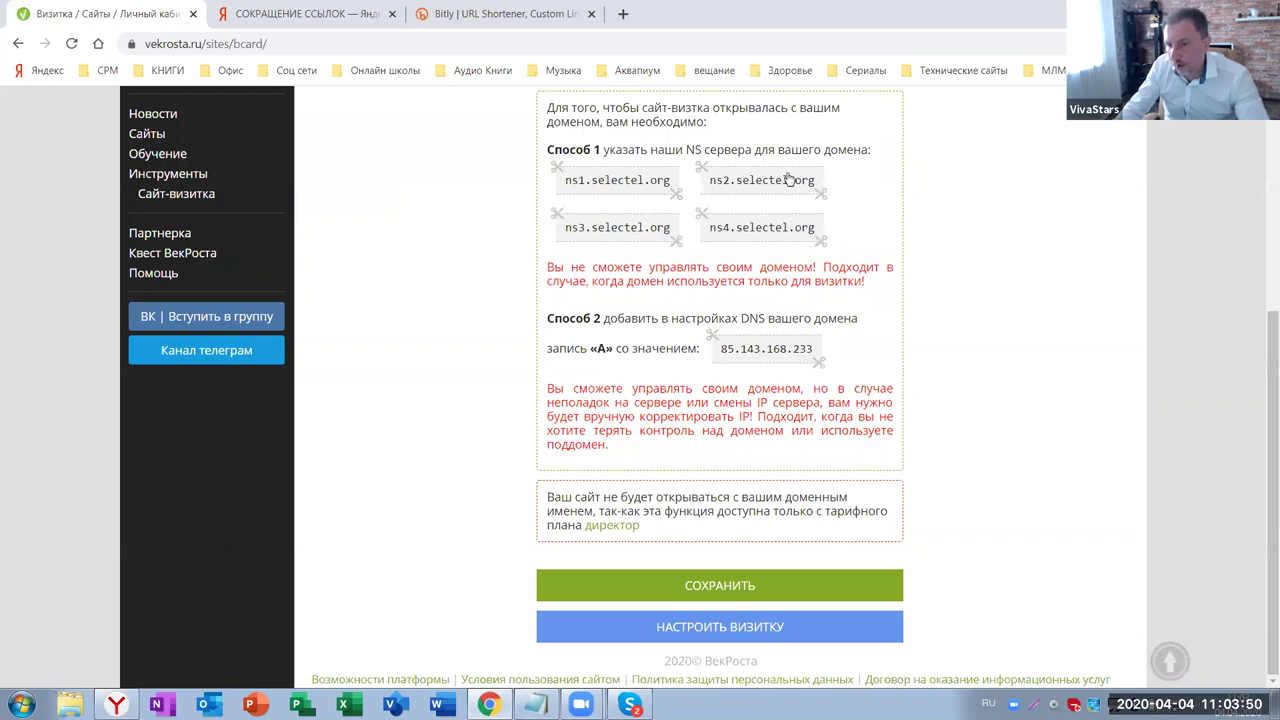
left_click(609, 182)
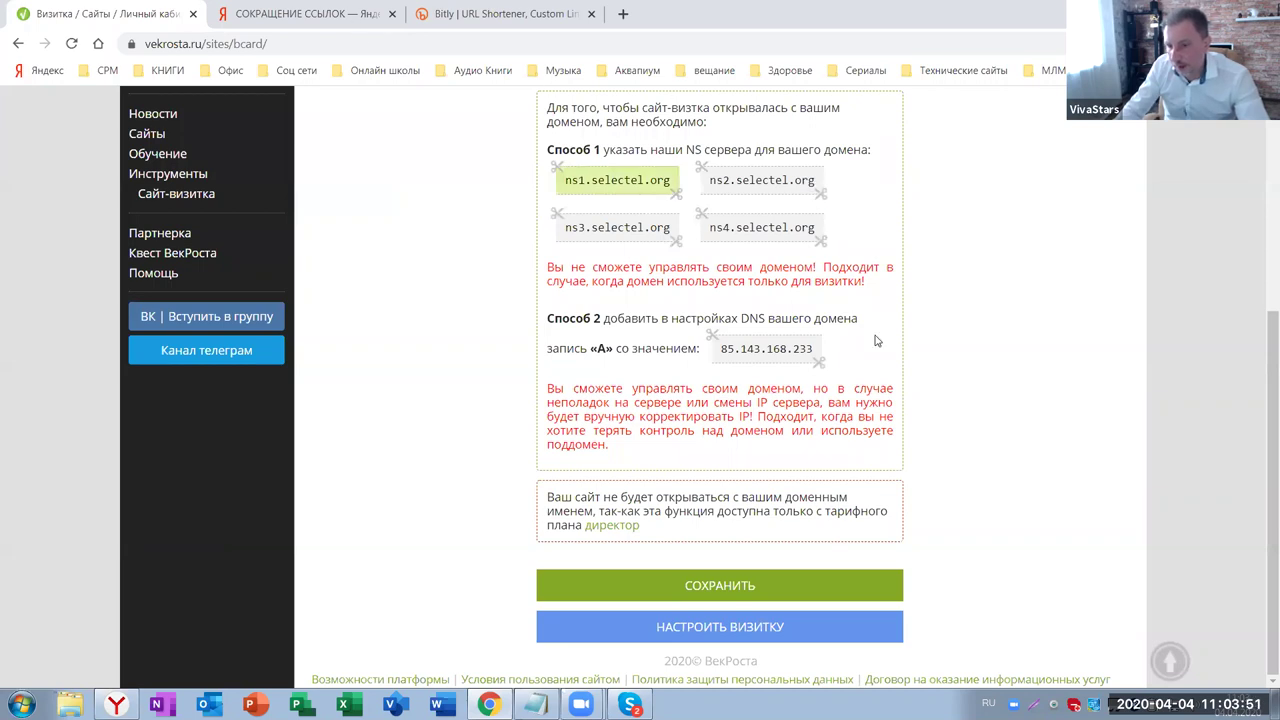
Open the business card editor and replace the profile photo with the Пингвины picture from Образцы изображений
left_click(714, 627)
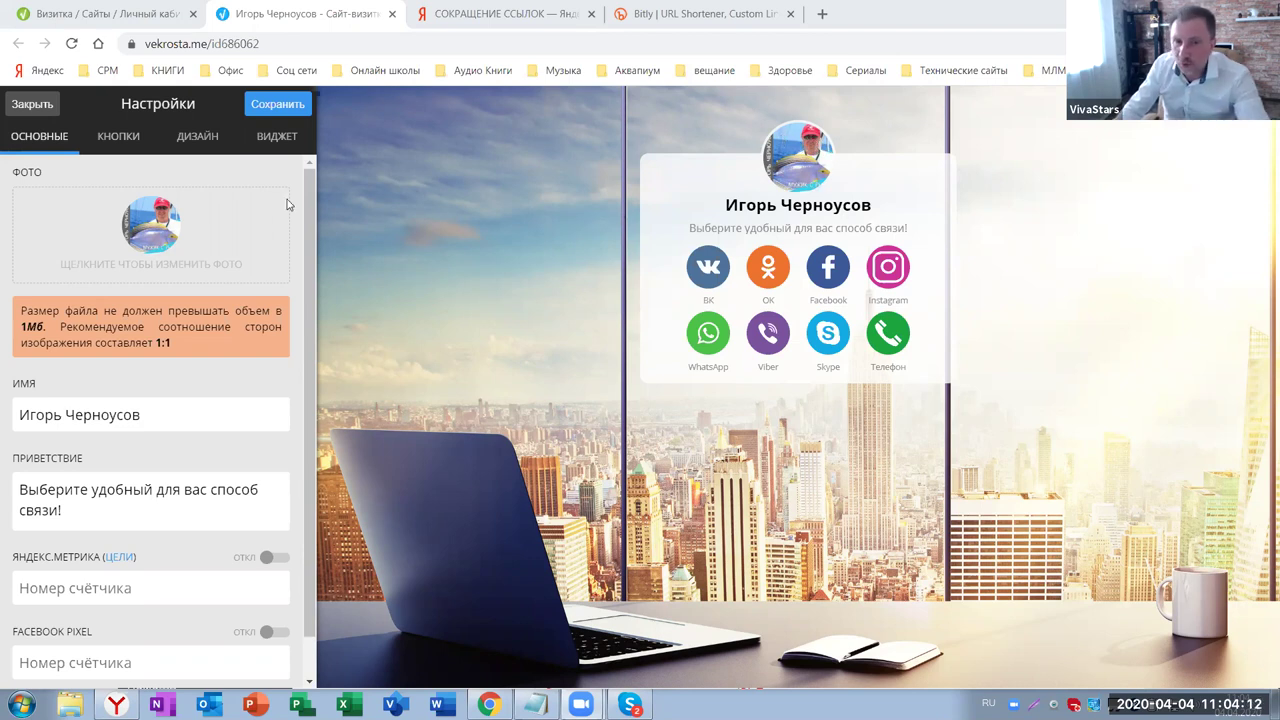
left_click(153, 231)
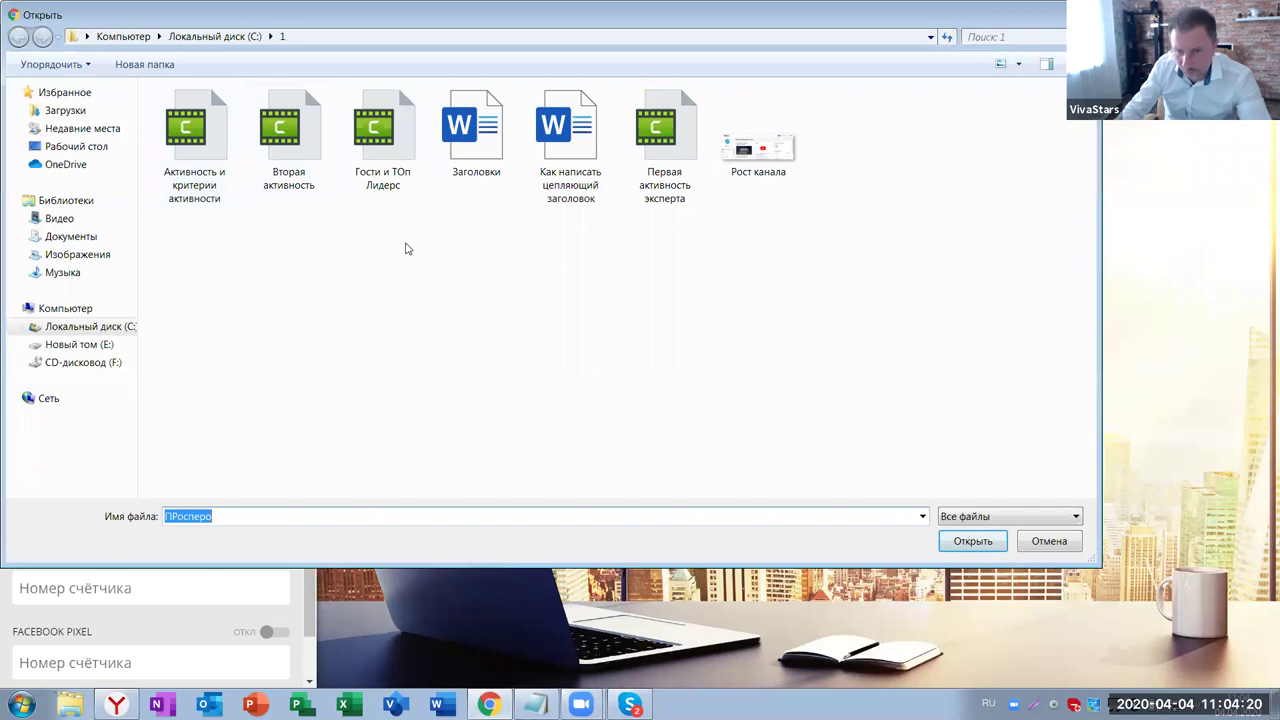
left_click(77, 254)
double_click(194, 177)
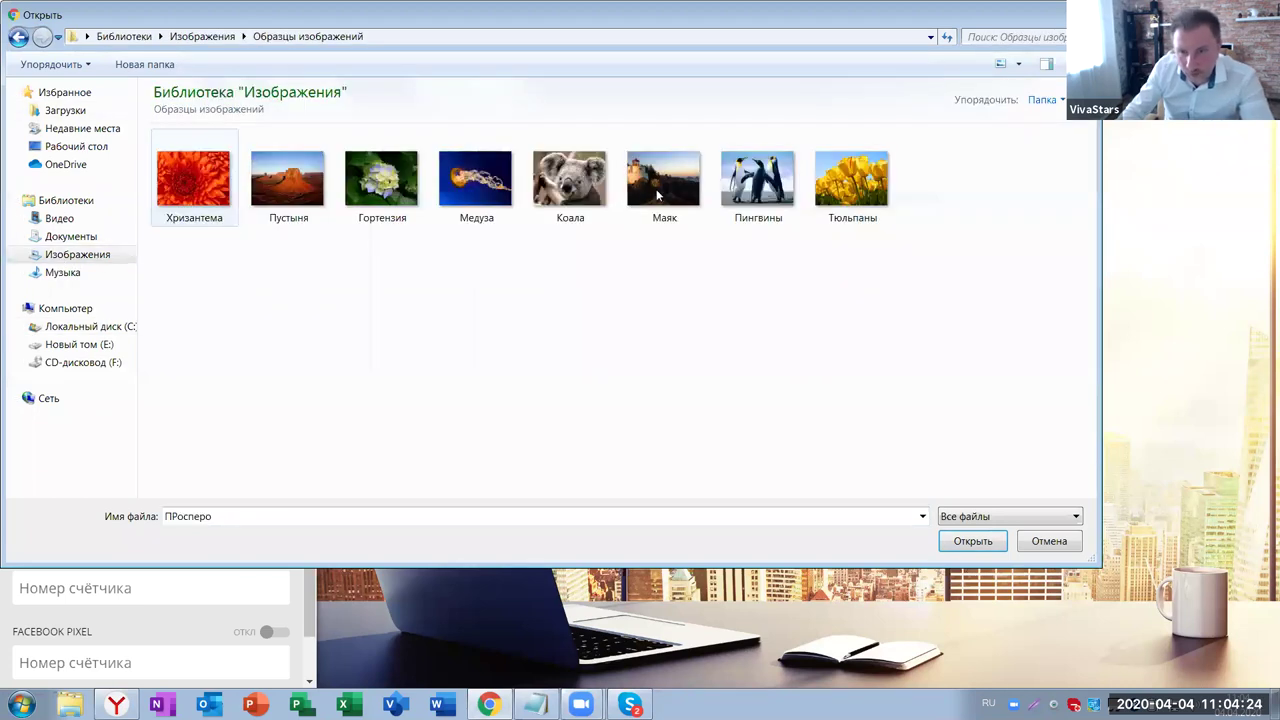
left_click(970, 542)
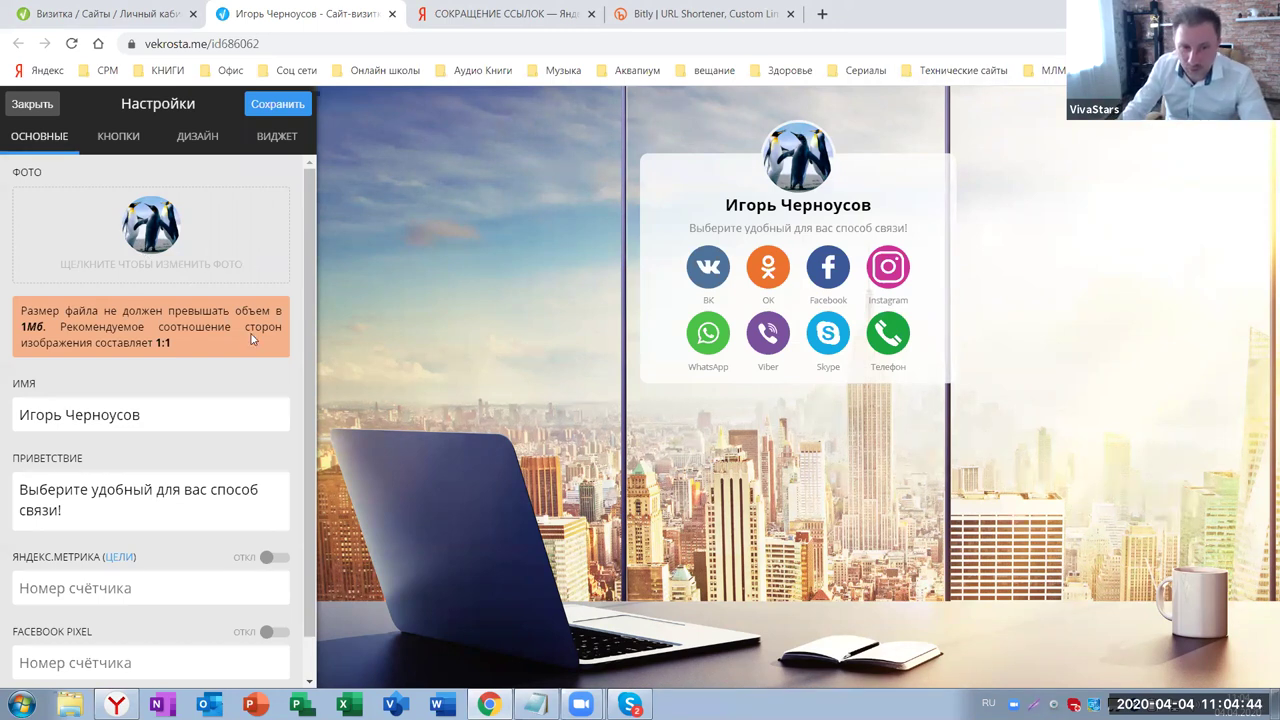
Replace the name on the business card with the sample text рЛРЛРОВЛФ ЛОЛДО ДВФ
scroll(43, 352, "down", 1)
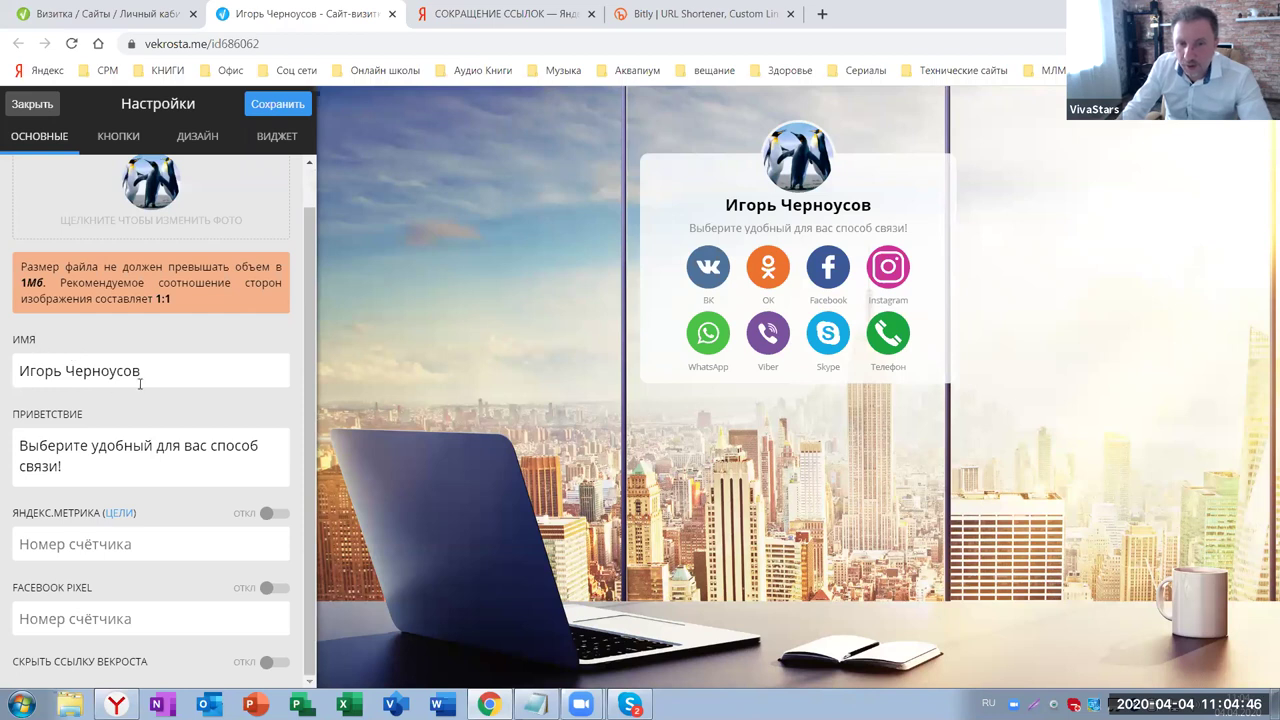
left_click_drag(157, 370, 4, 367)
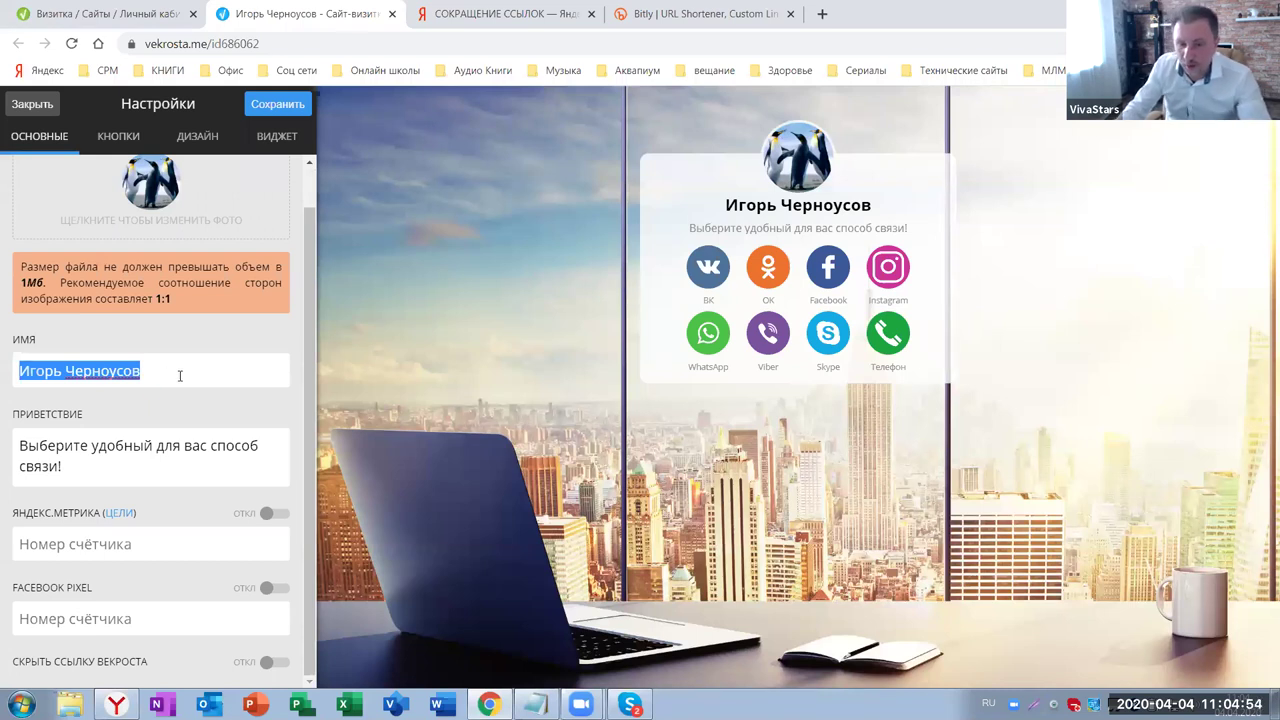
type("рЛРЛРОВЛФ Л")
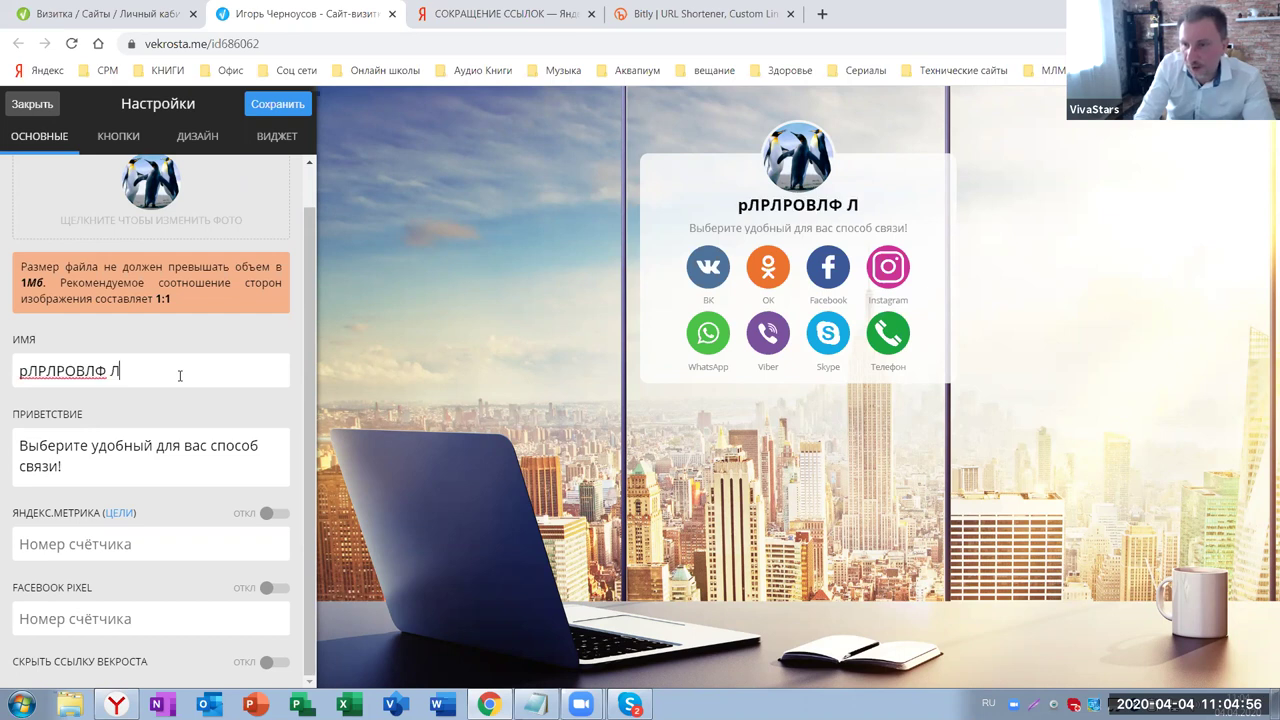
type("ОЛДО ДВФ")
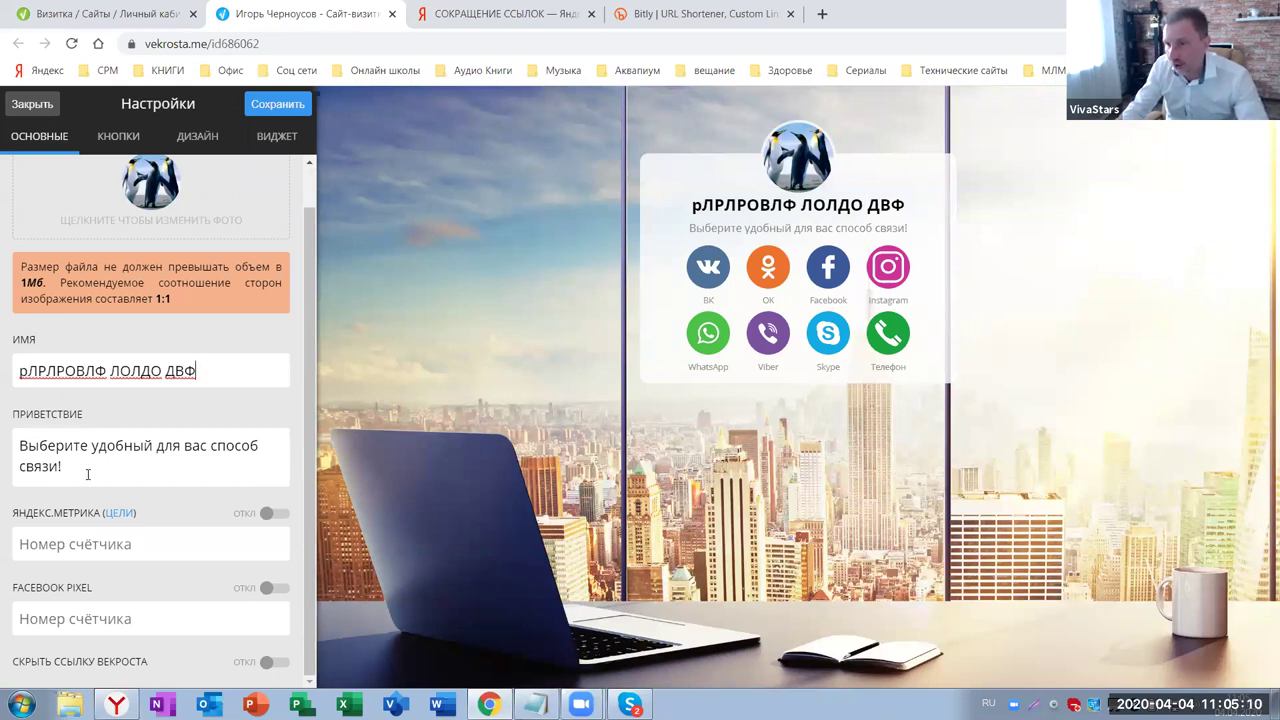
Append the sample text ЯЯМЧМ ЫАЫВПЫВПЫМ ВЧПЫВП ЫВПЫВП to the end of the card's greeting
left_click(86, 469)
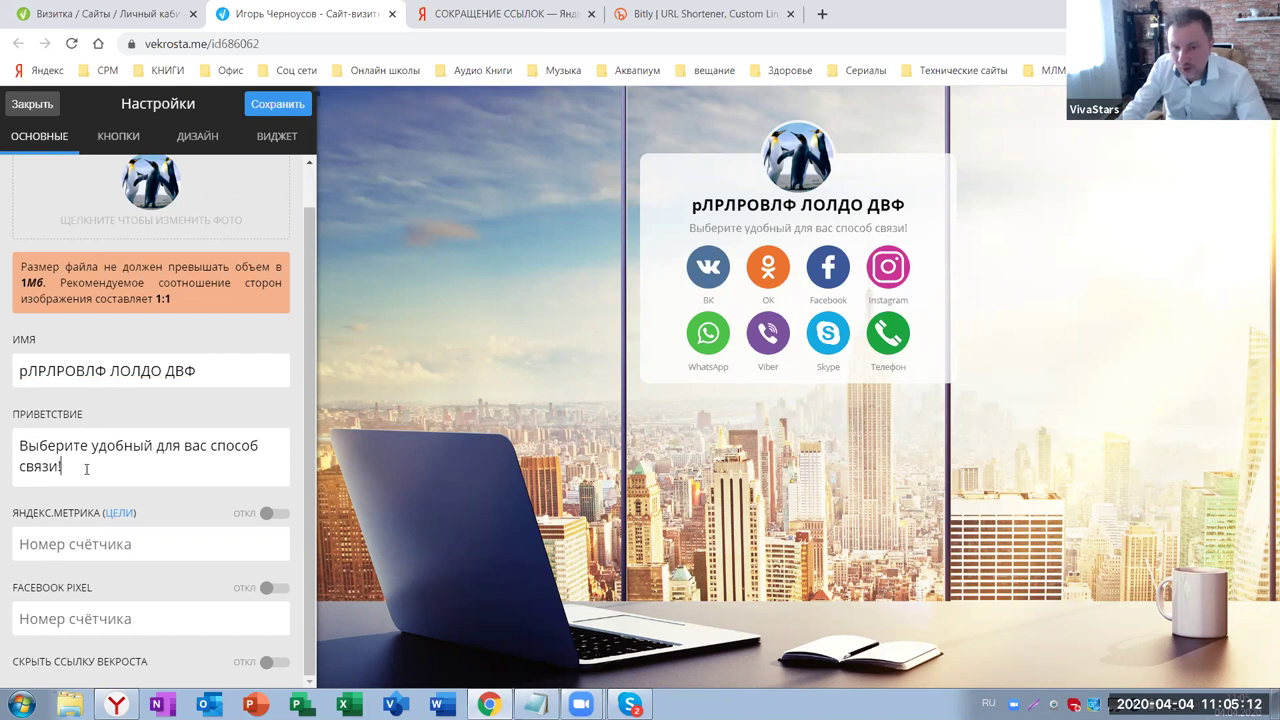
type("ЯЯМЧМ ЫАЫВПЫВПЫ")
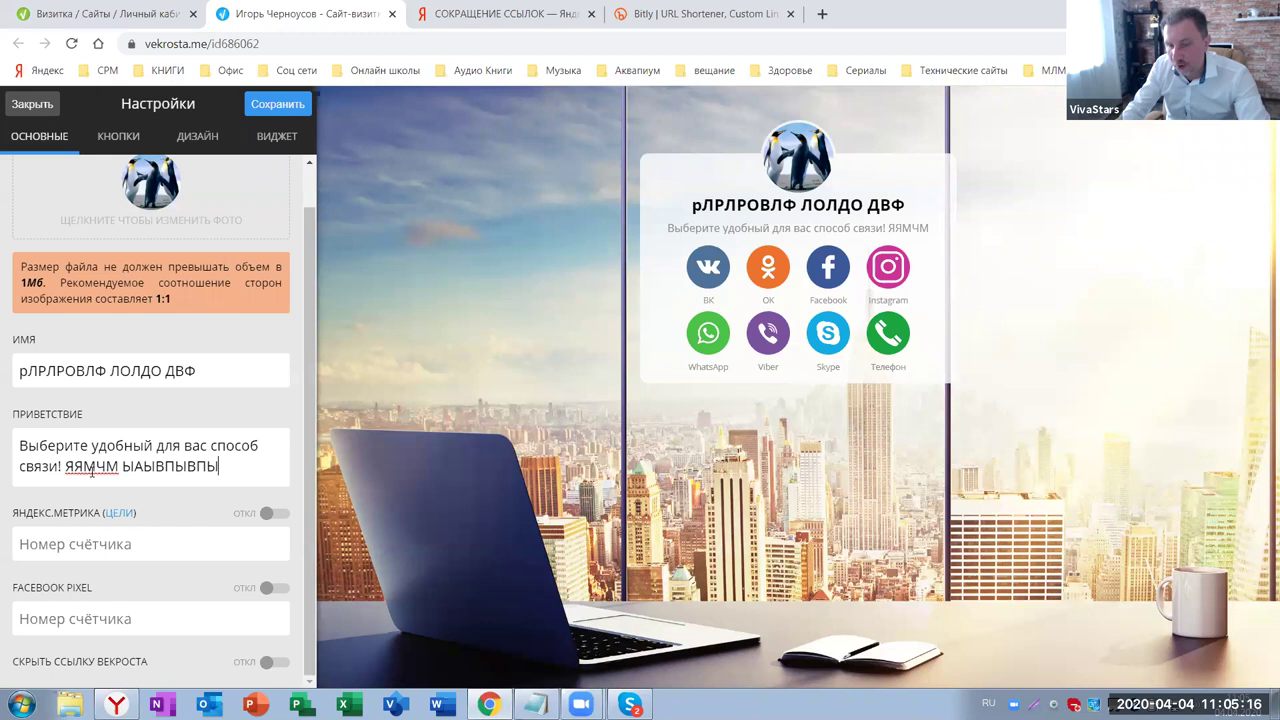
type("М ВЧПЫВП ЫВПЫВП")
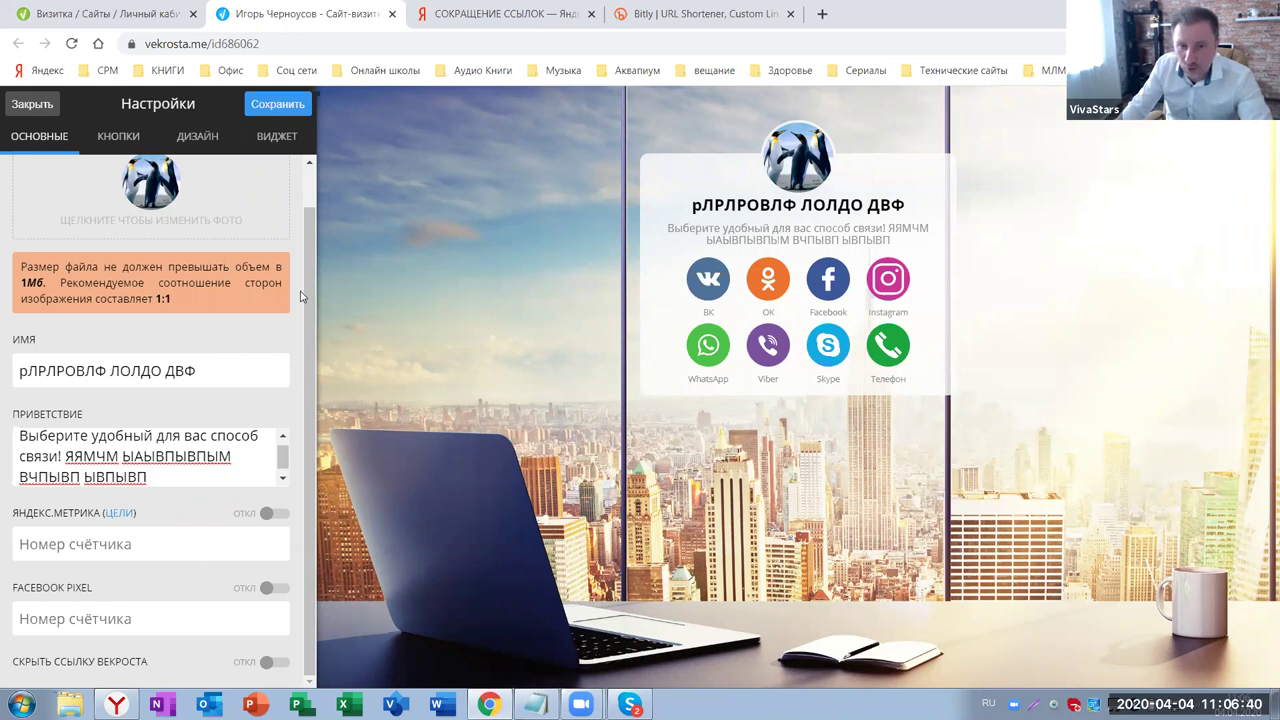
scroll(269, 171, "up", 1)
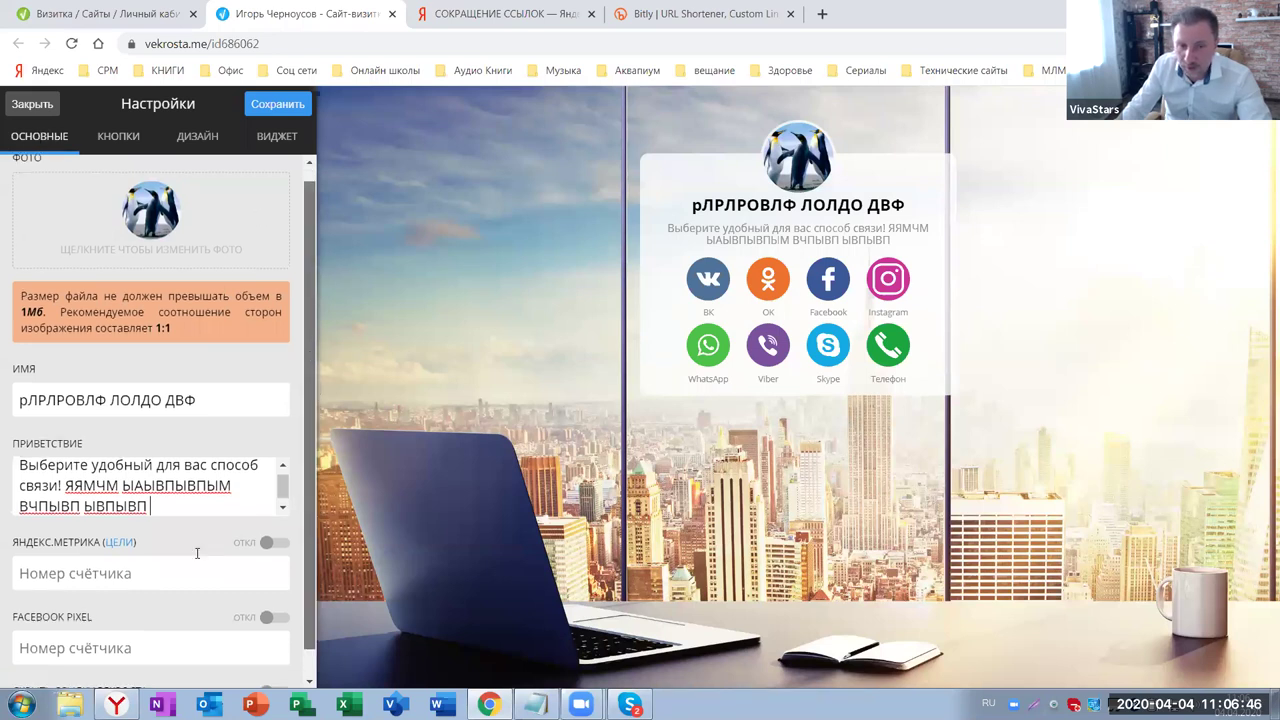
scroll(316, 393, "down", 1)
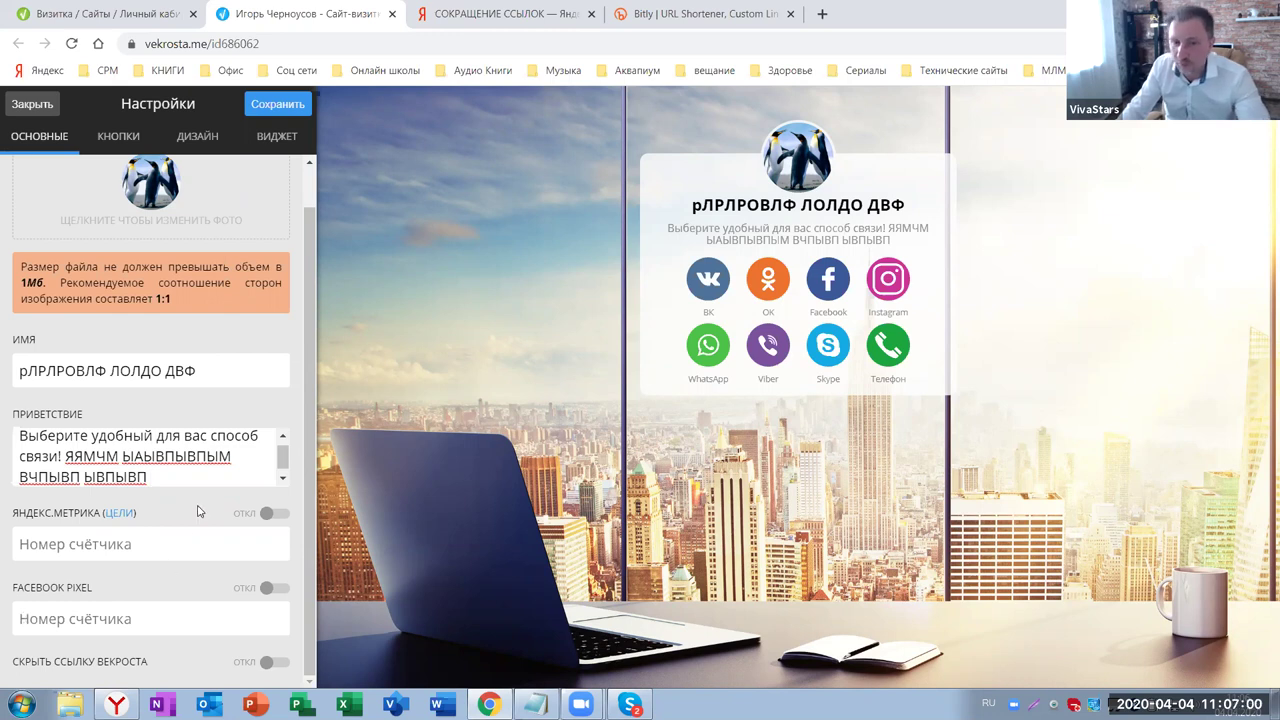
In the card's contact button settings, turn off the Одноклассники and Instagram buttons
left_click(119, 139)
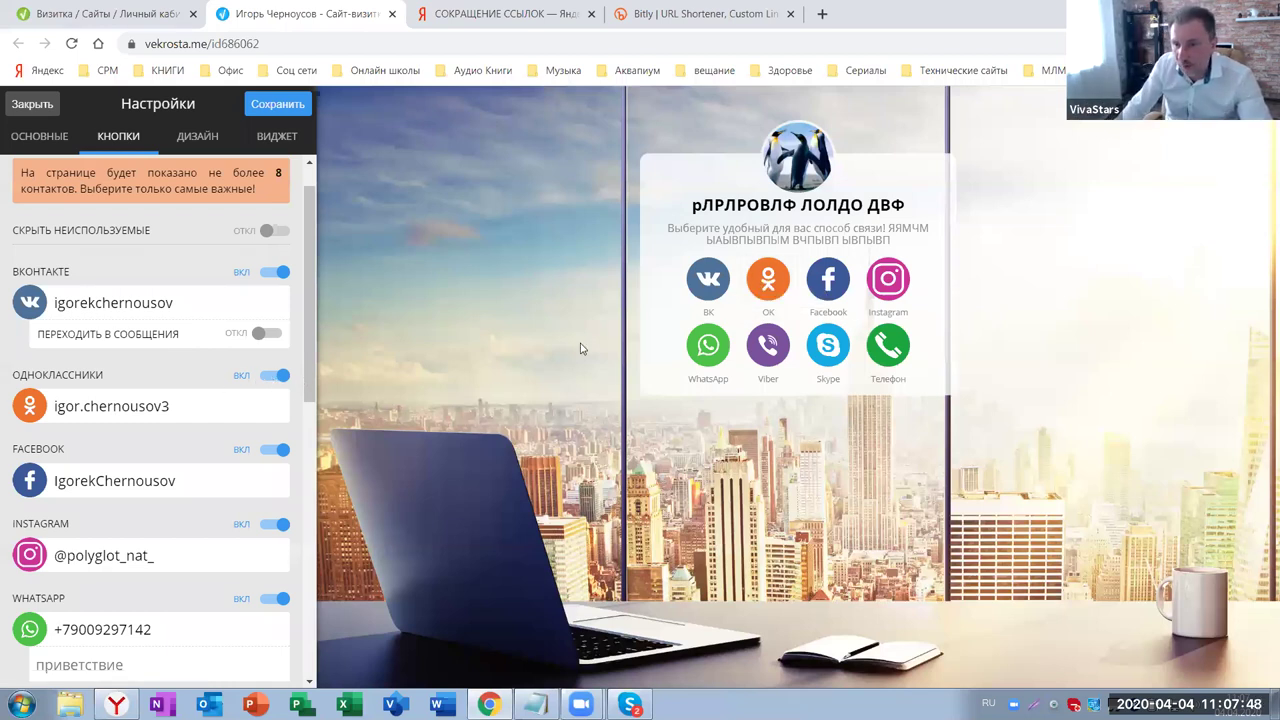
left_click(276, 378)
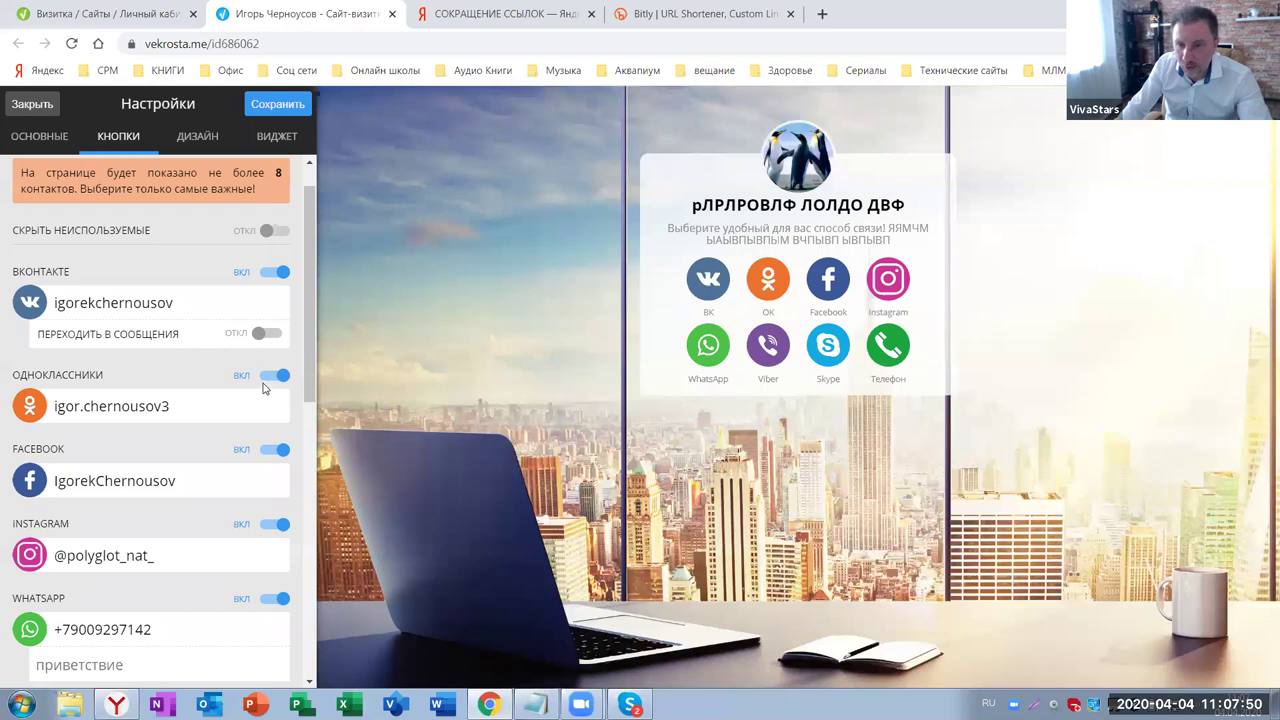
left_click(276, 525)
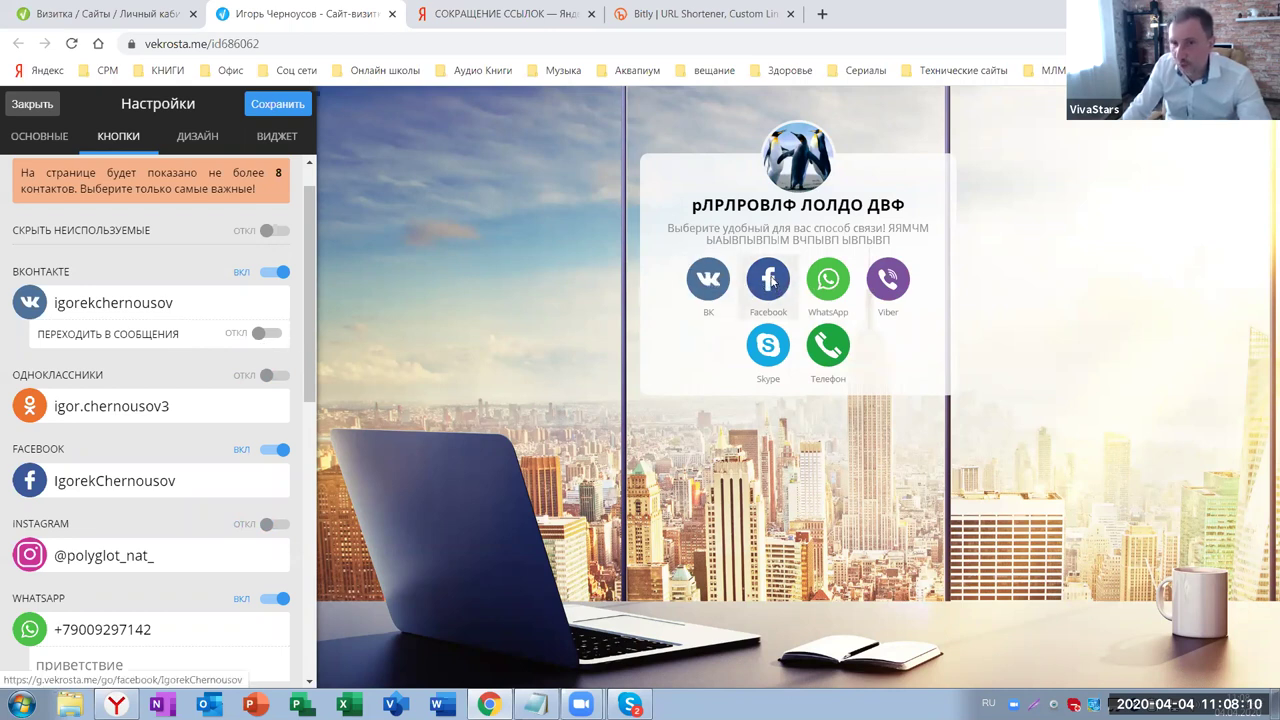
Test the card's Facebook button by opening the linked profile, dismiss the notification request, and close the profile page
left_click(770, 281)
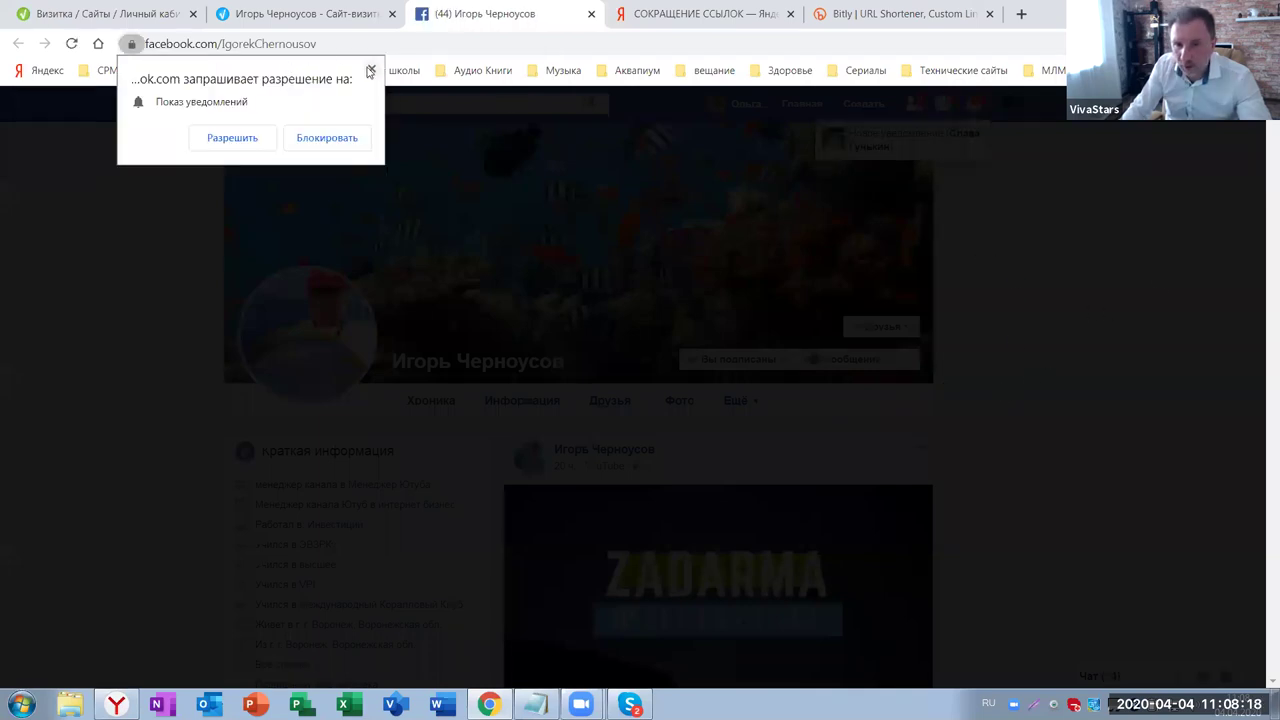
left_click(814, 418)
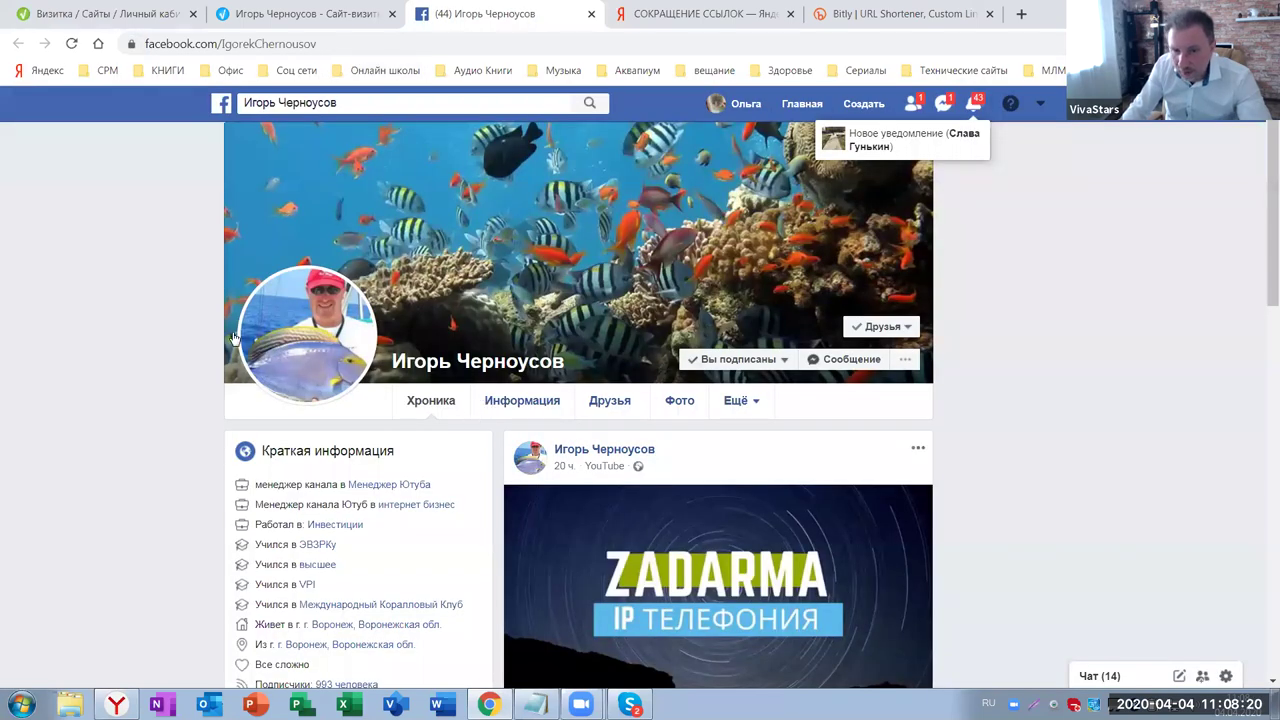
left_click(591, 15)
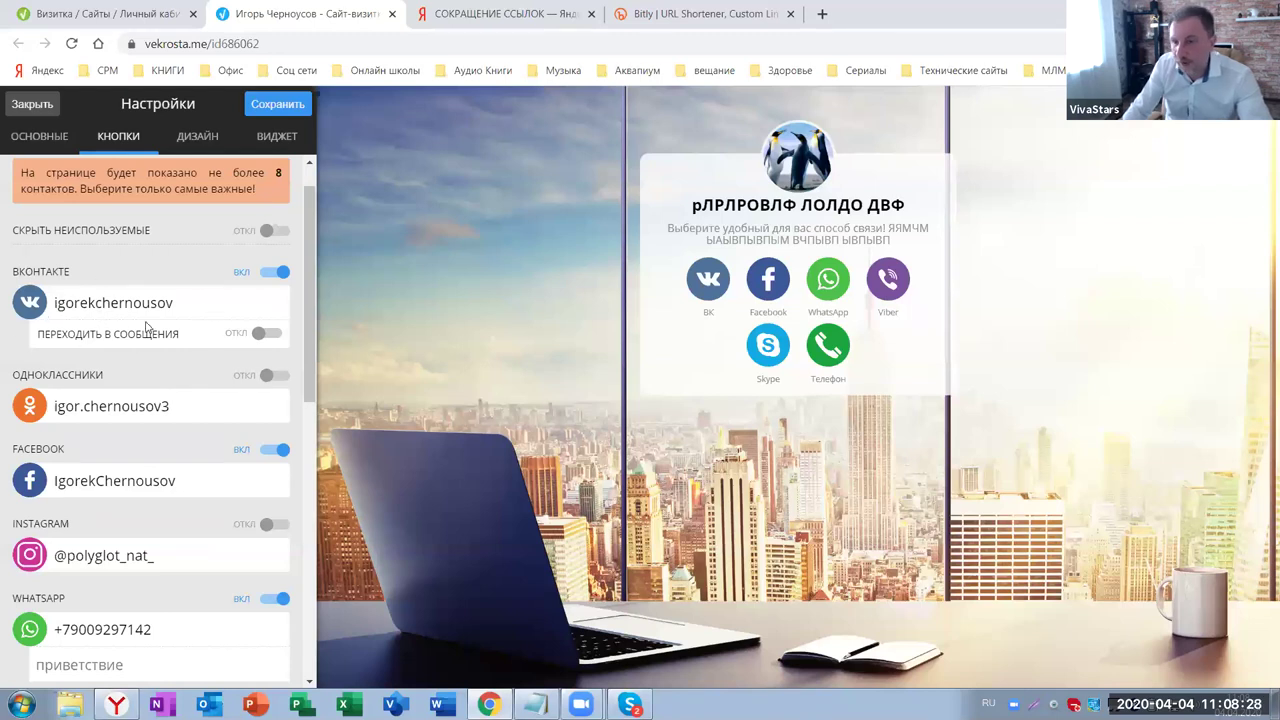
Enable Переходить в сообщения for ВКонтакте, test the ВК button up to the message box, and close the chat page
left_click(262, 335)
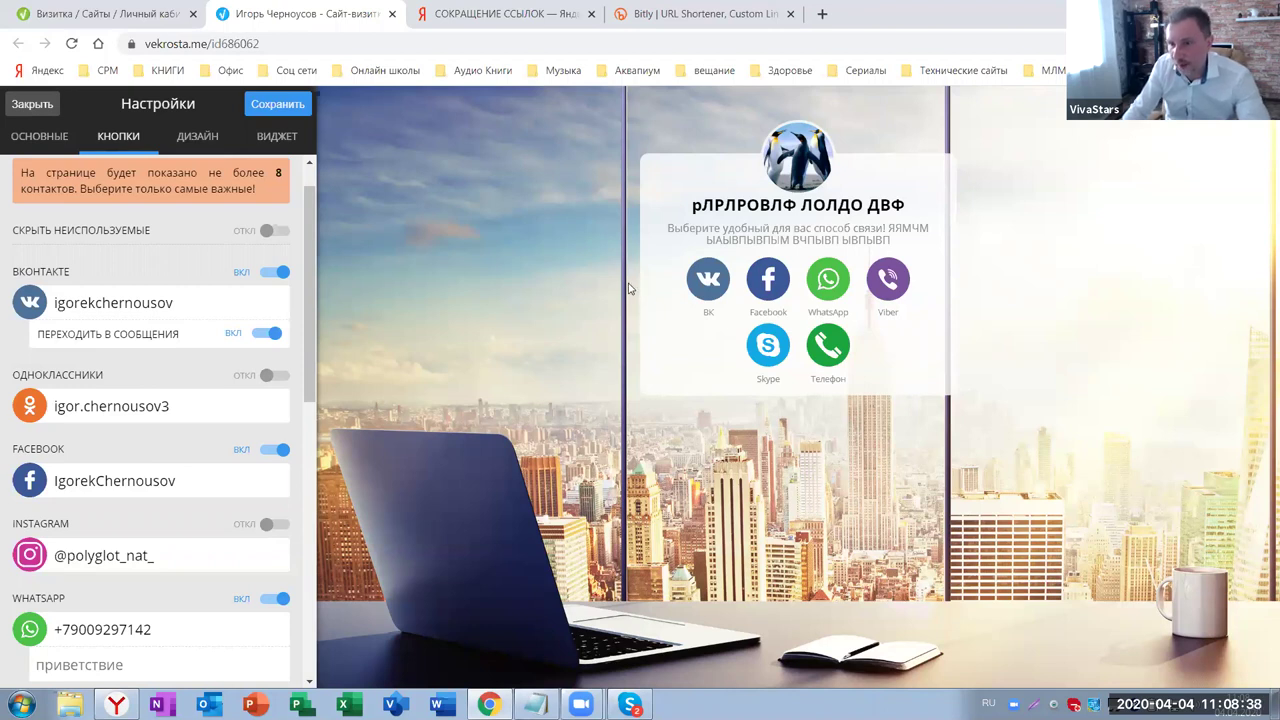
left_click(710, 285)
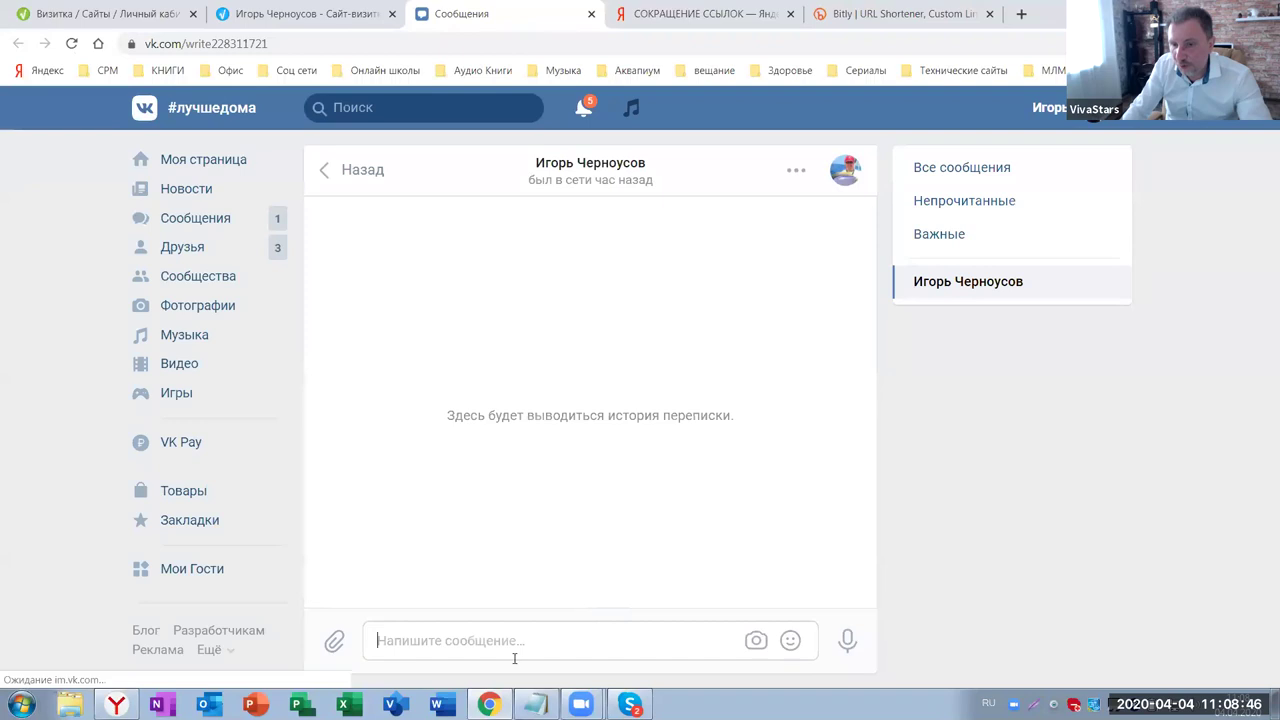
left_click(445, 652)
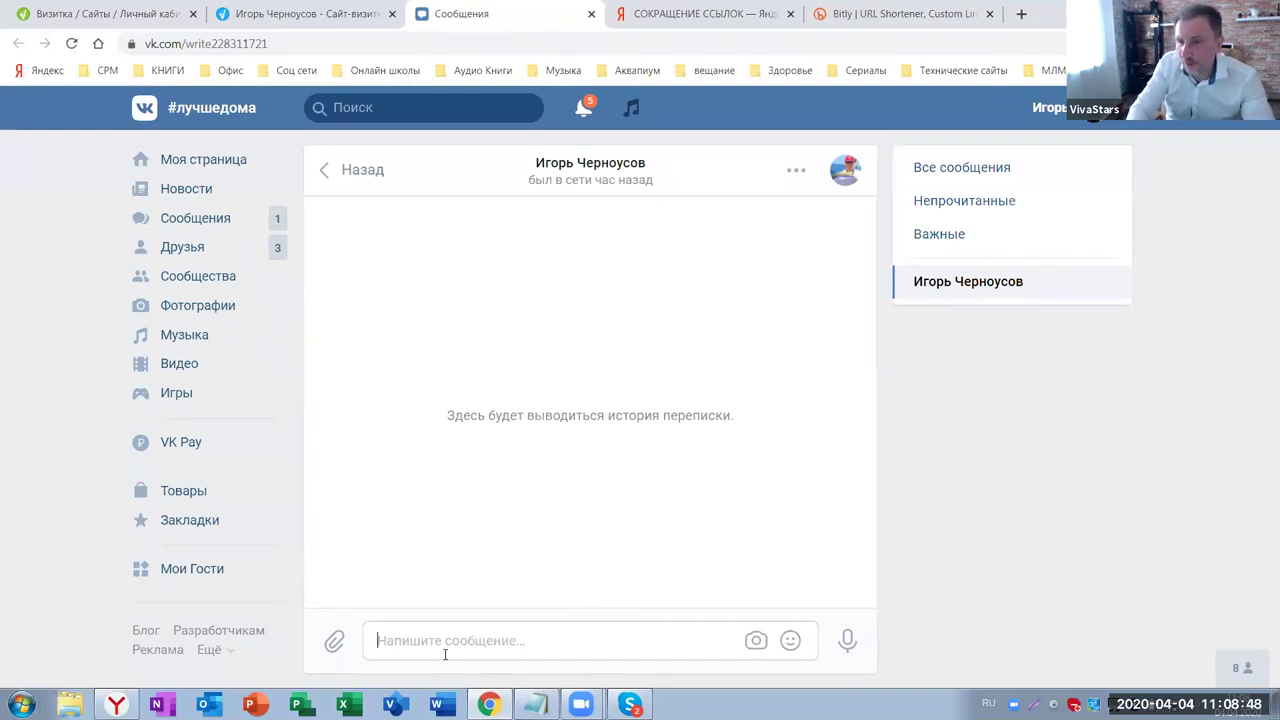
left_click(591, 15)
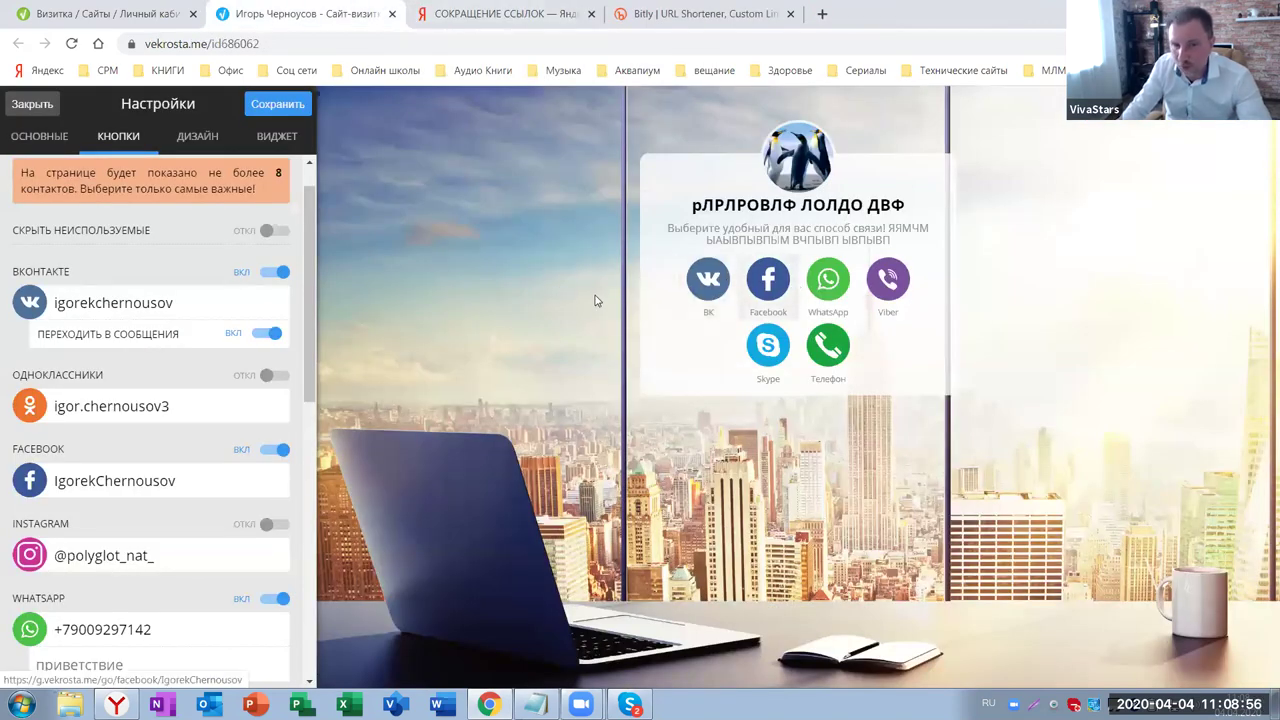
Set the WhatsApp greeting to пРИВЕТ. у МЕН ЯВОПРОС and open the card's WhatsApp contact page to test it
scroll(170, 425, "down", 2)
scroll(170, 425, "down", 1)
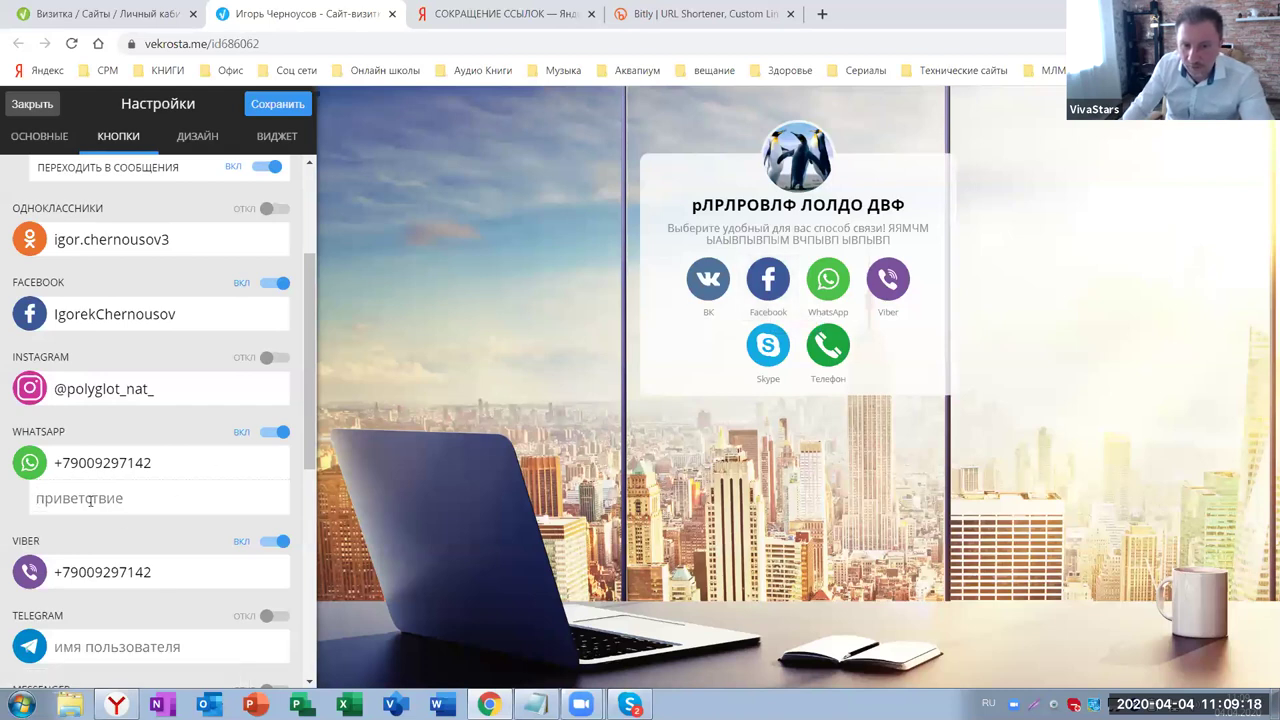
type("пРИ")
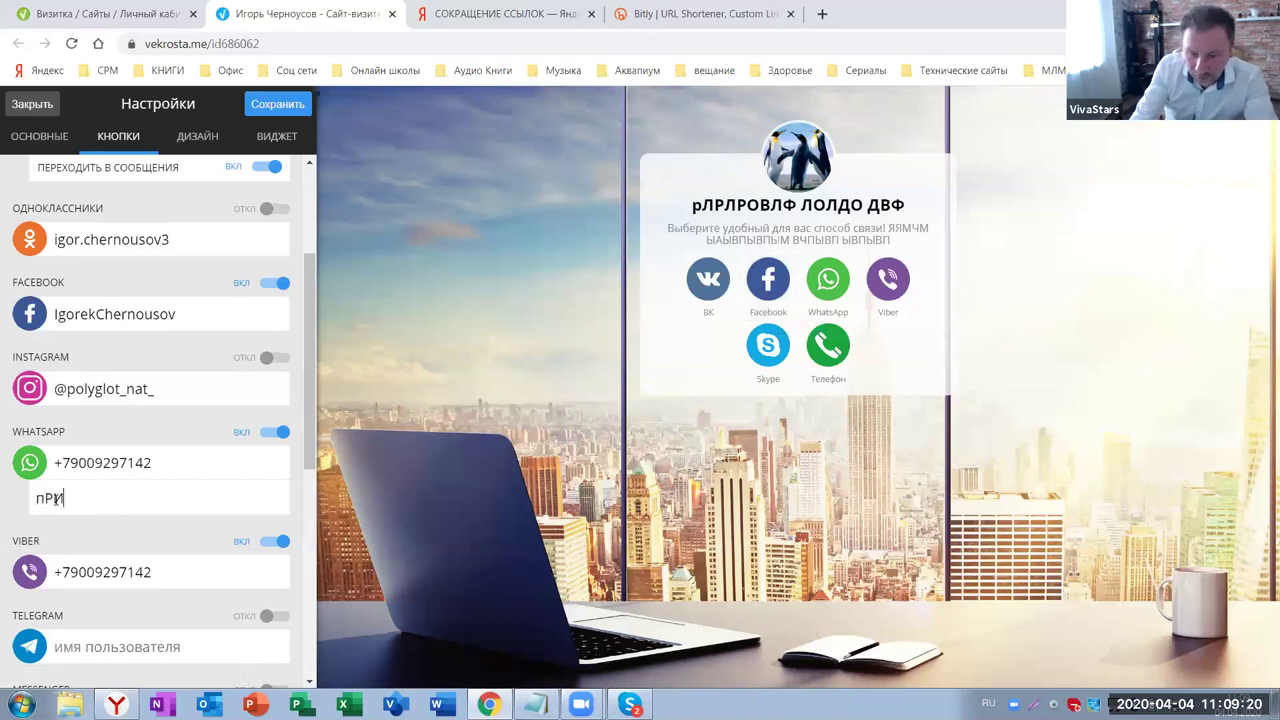
type("ВЕТ. у МЕН ЯВОПРОС")
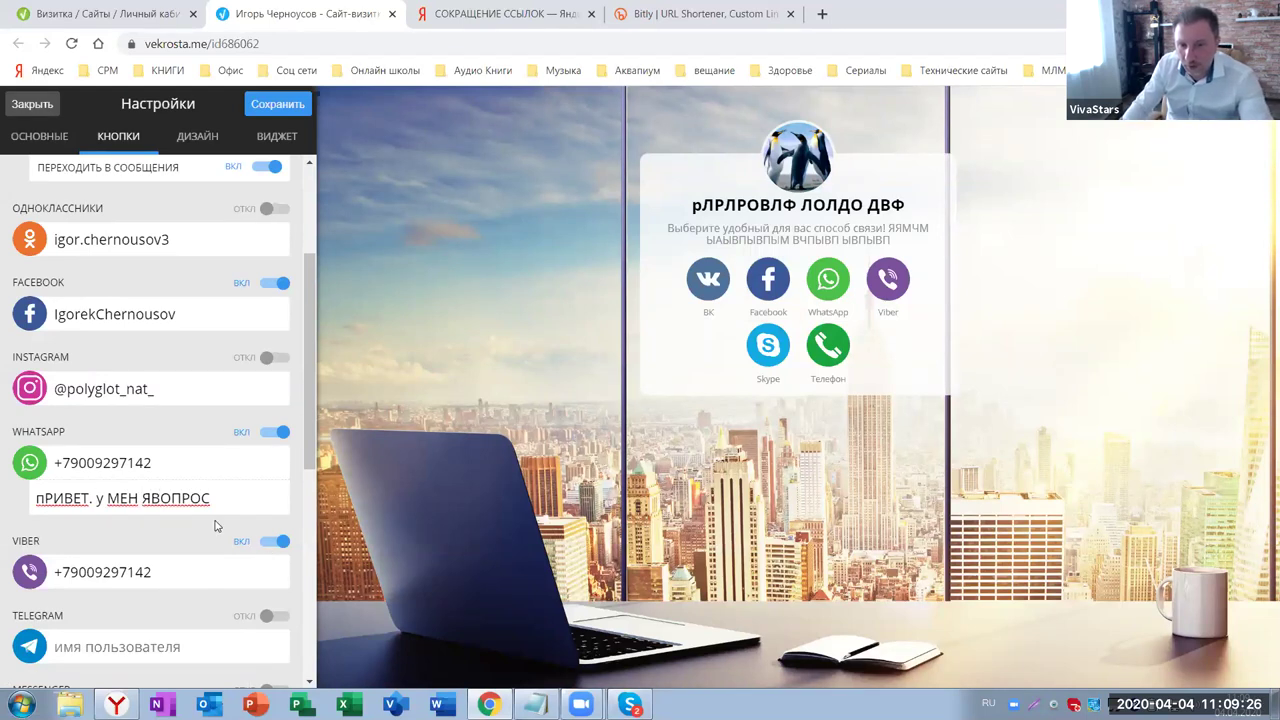
left_click(828, 283)
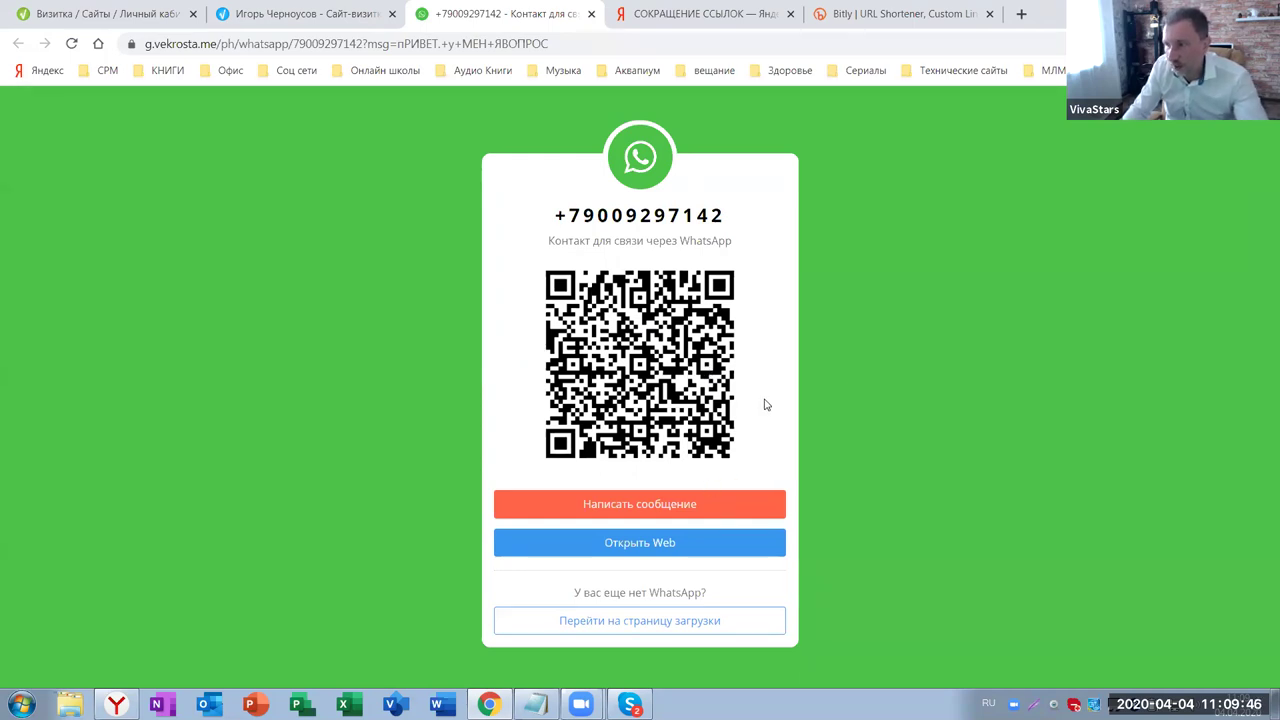
Open the contact's chat in WhatsApp Web, send the prefilled greeting as a test, and close the chat page
left_click(630, 548)
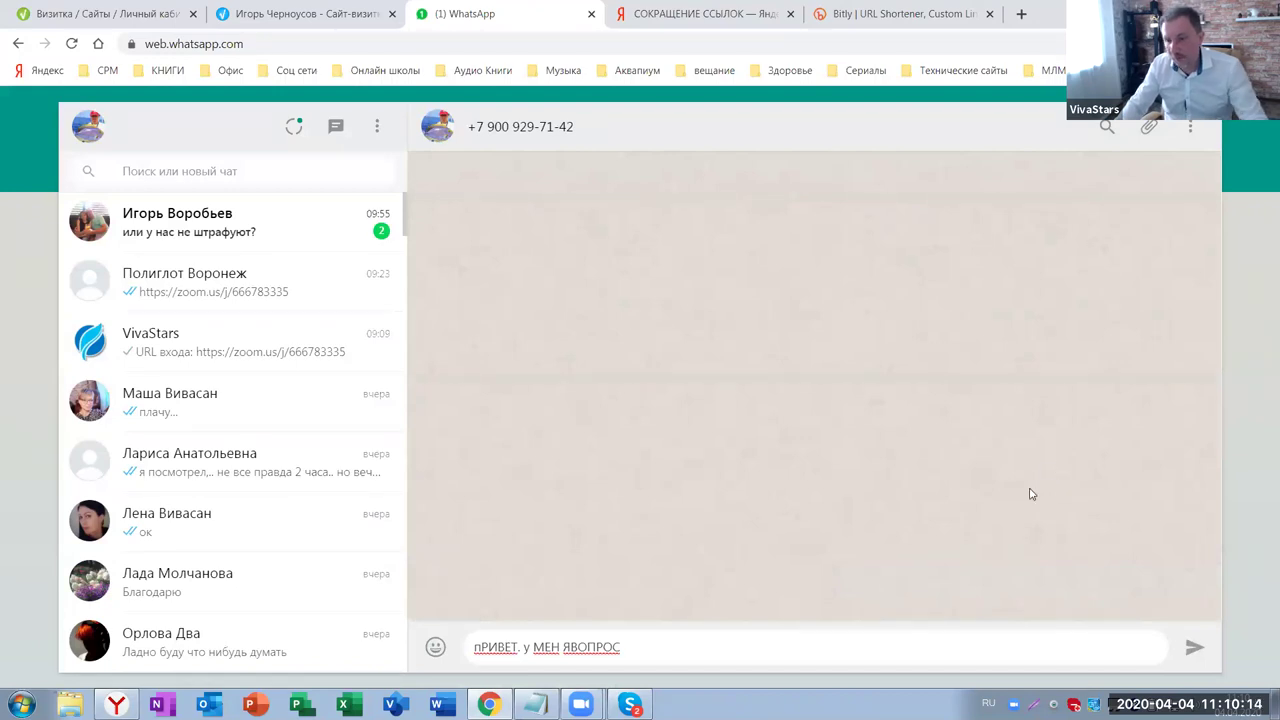
left_click(1194, 647)
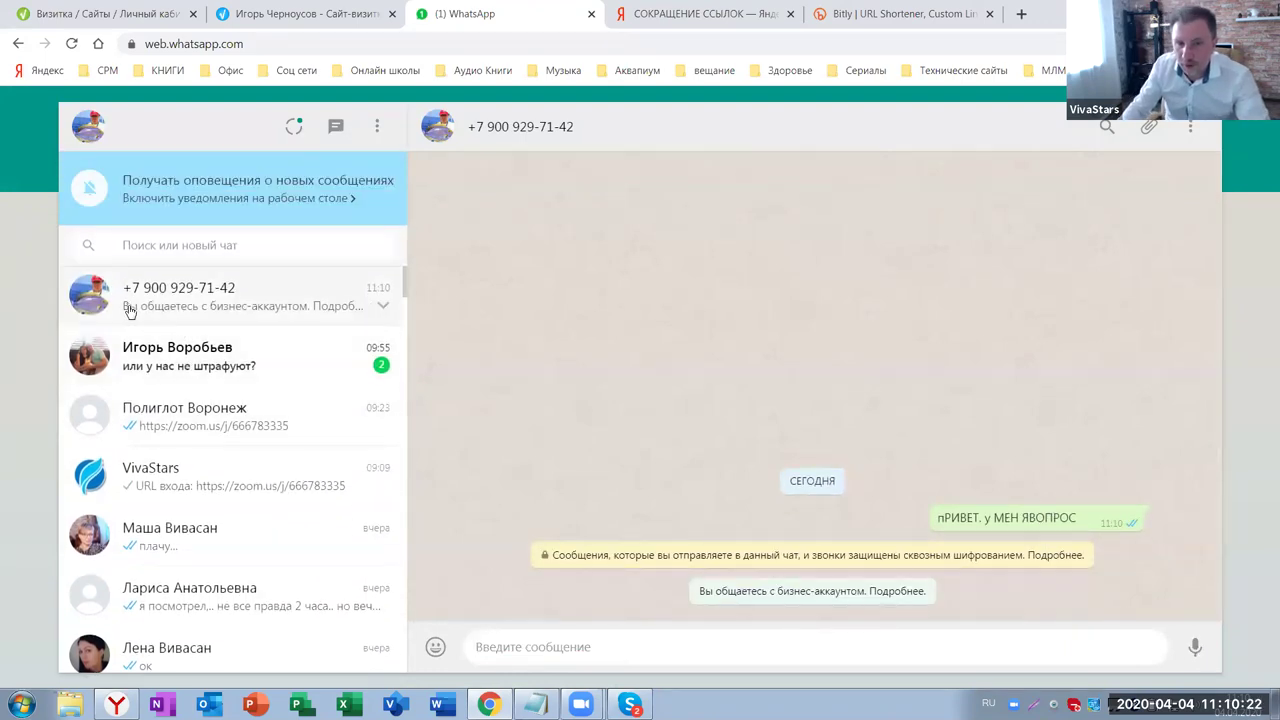
left_click(590, 16)
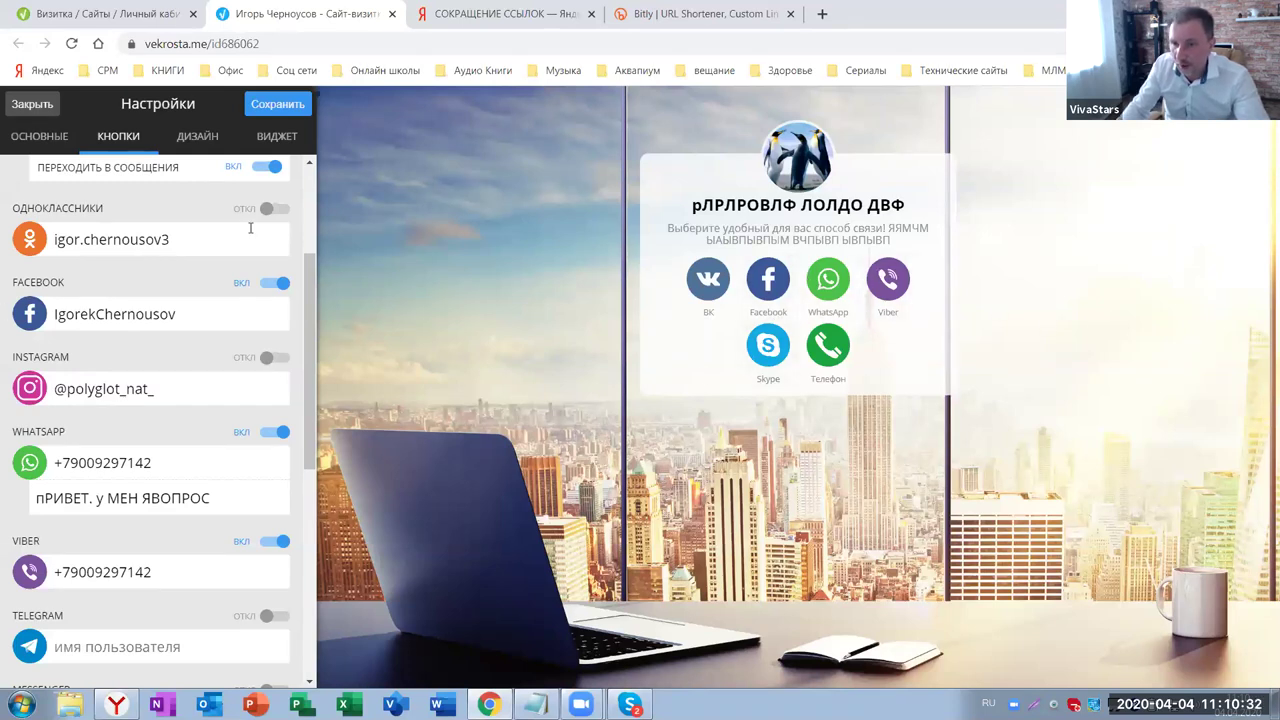
Turn on Скрыть неиспользуемые in the card's contact settings and review the contacts that are in use
scroll(198, 318, "down", 2)
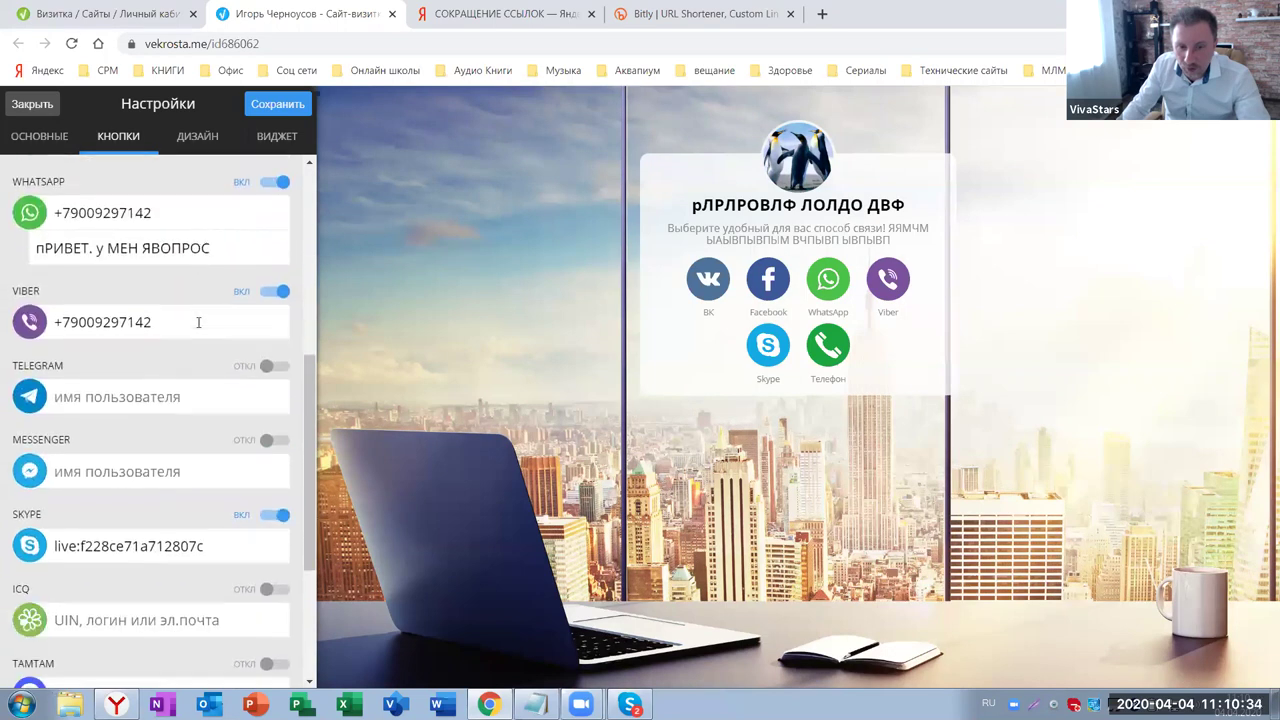
scroll(205, 316, "up", 1)
scroll(205, 316, "up", 3)
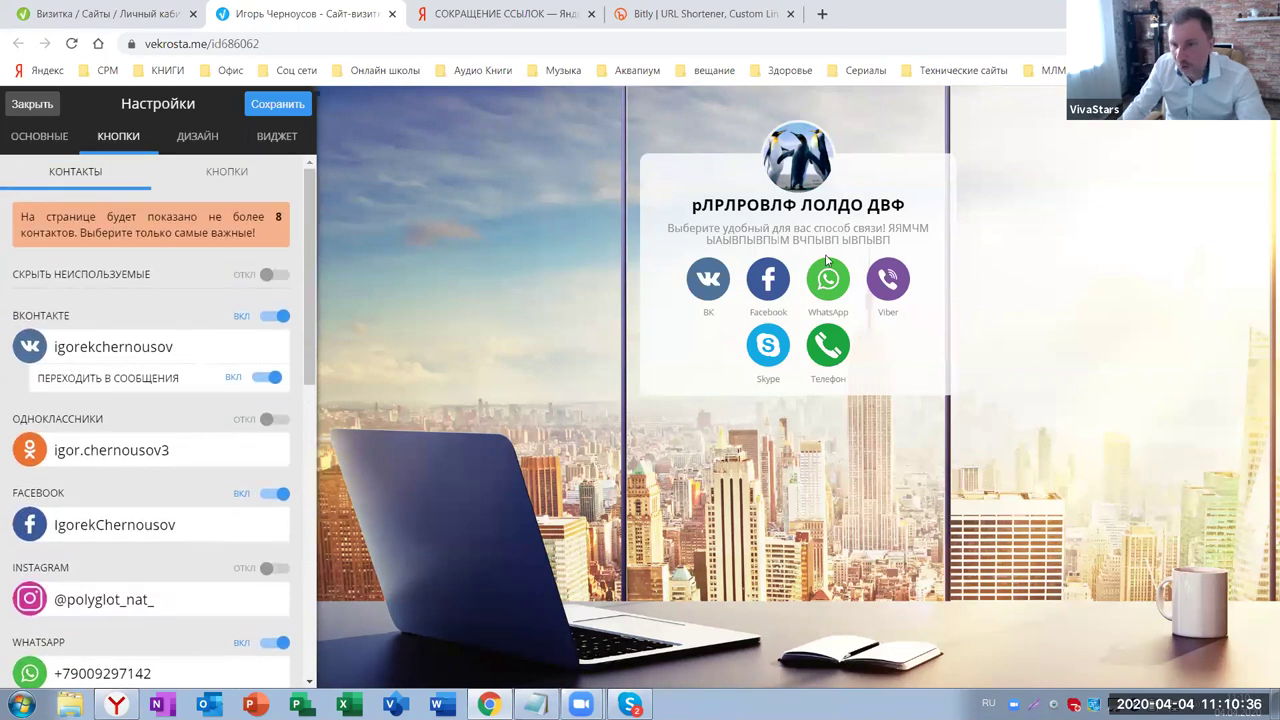
scroll(125, 460, "down", 1)
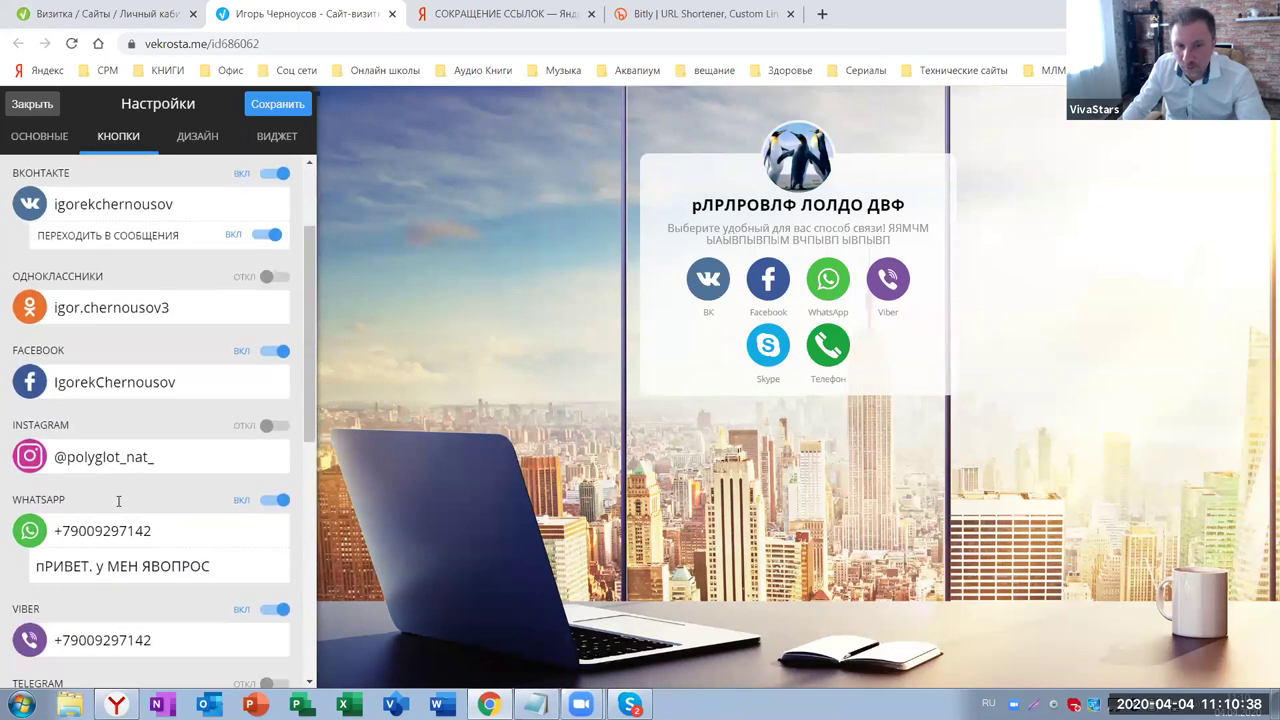
scroll(118, 500, "down", 4)
scroll(165, 400, "up", 10)
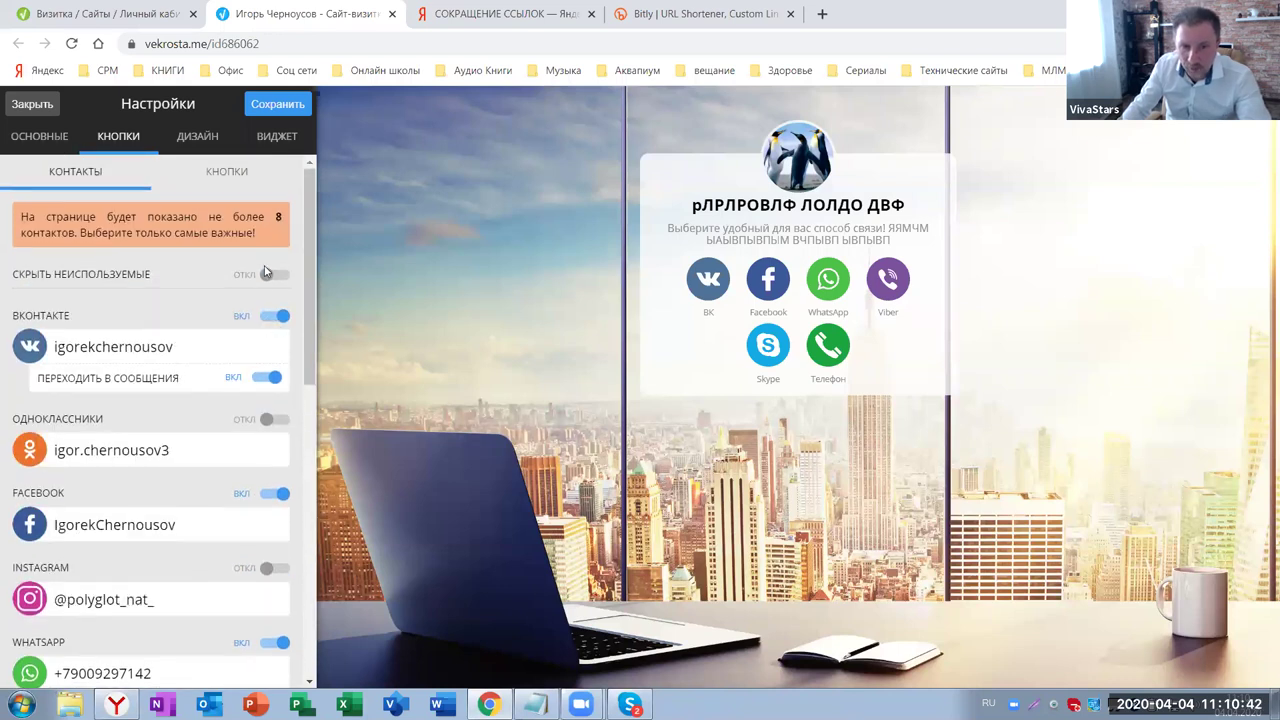
left_click(268, 277)
scroll(222, 428, "down", 1)
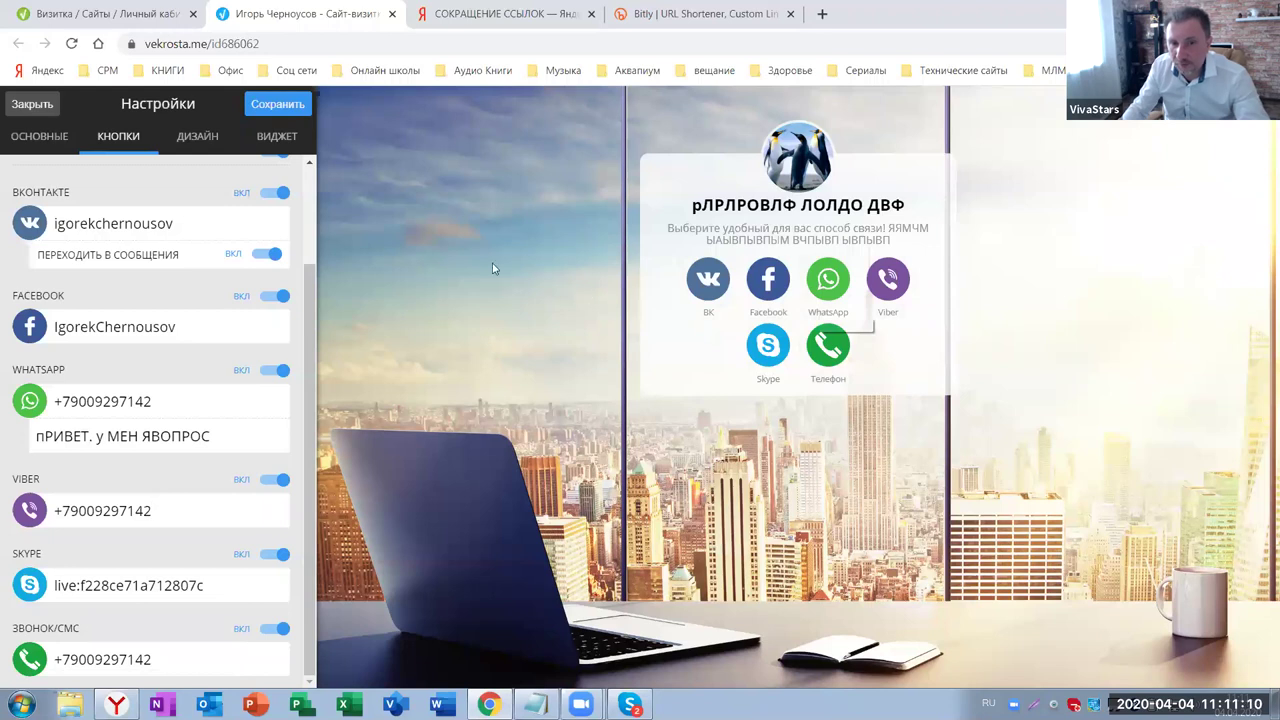
scroll(148, 254, "up", 2)
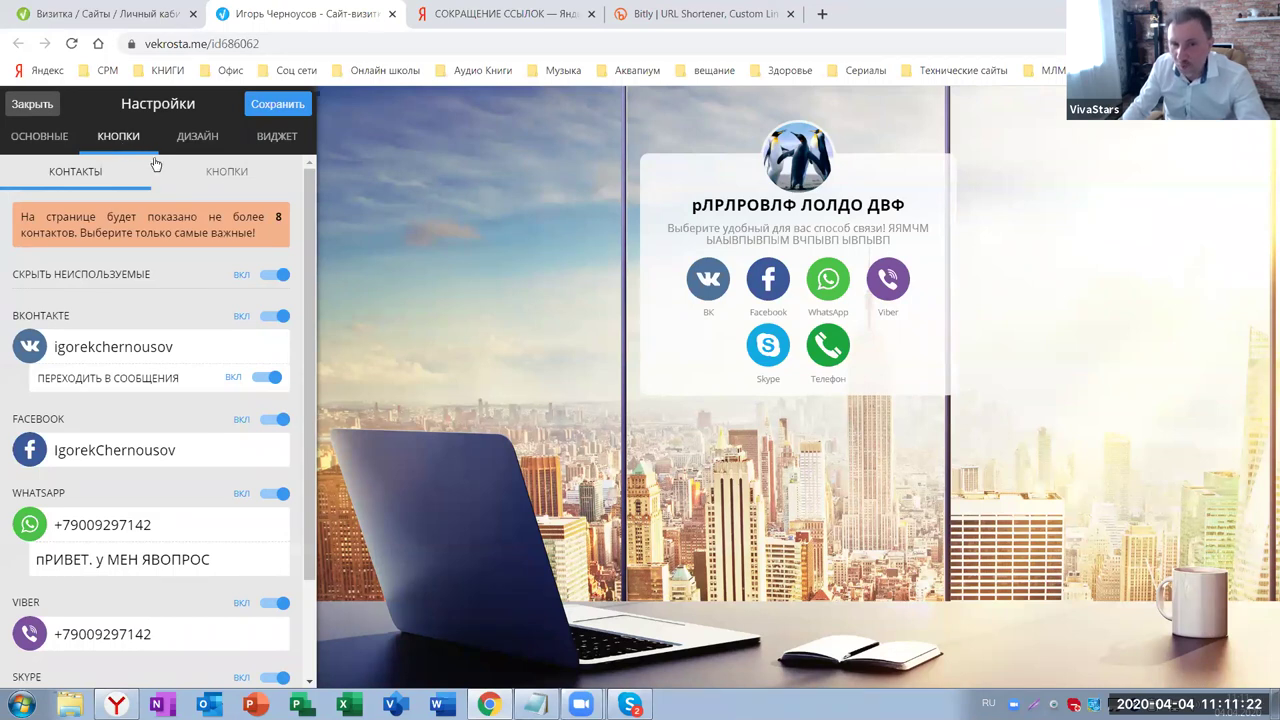
Open the settings for additional buttons and view the Регистрация в команду button on the sample card in Yandex Browser
left_click(228, 179)
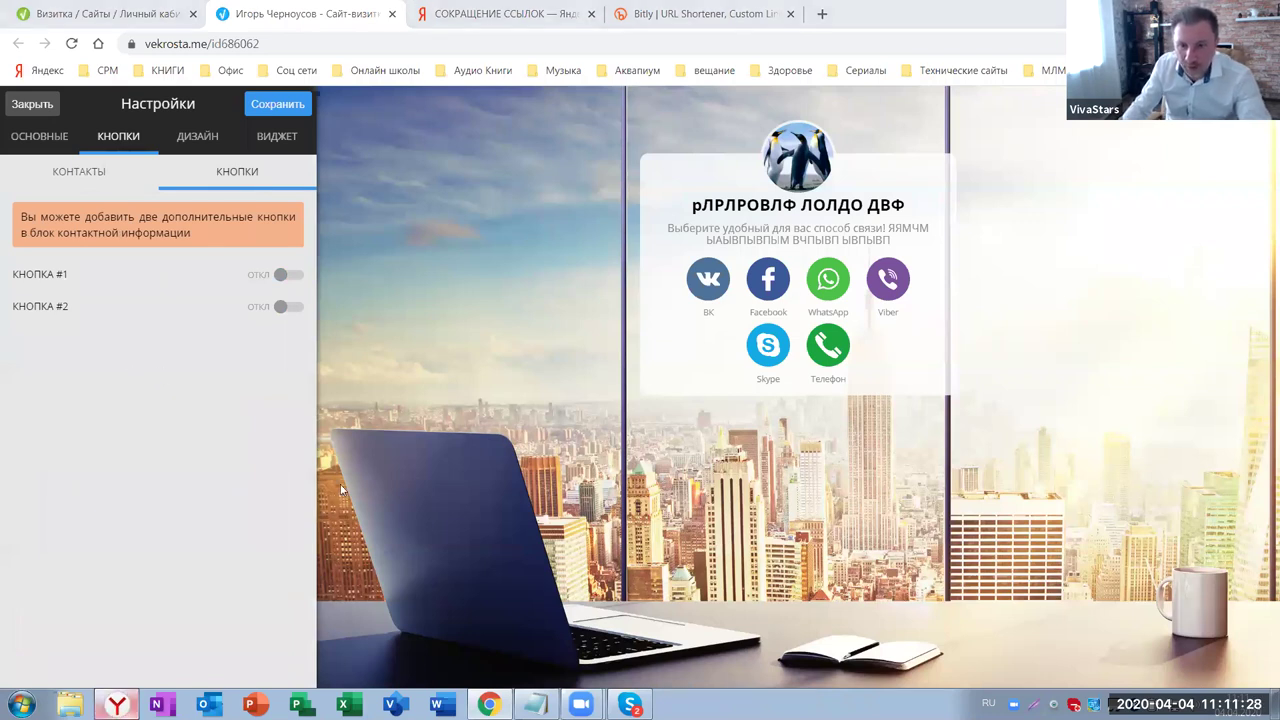
key("alt+Tab")
key("ctrl+Tab")
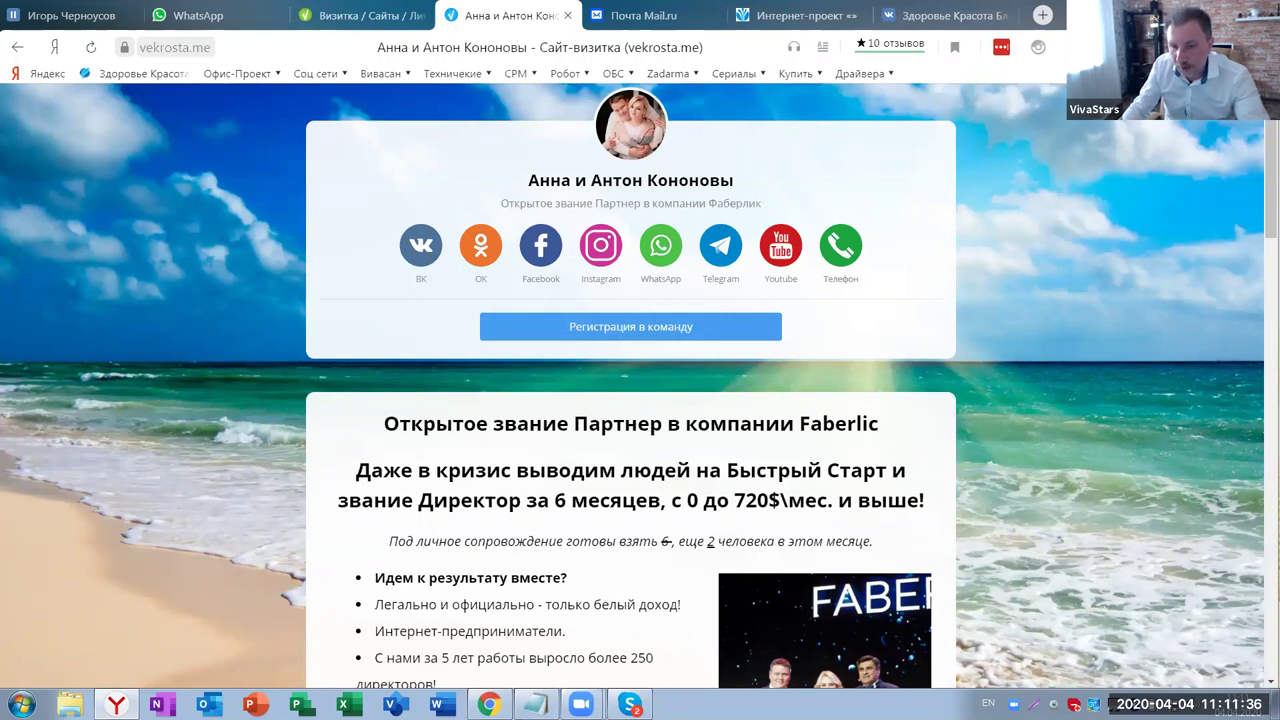
key("alt+Tab")
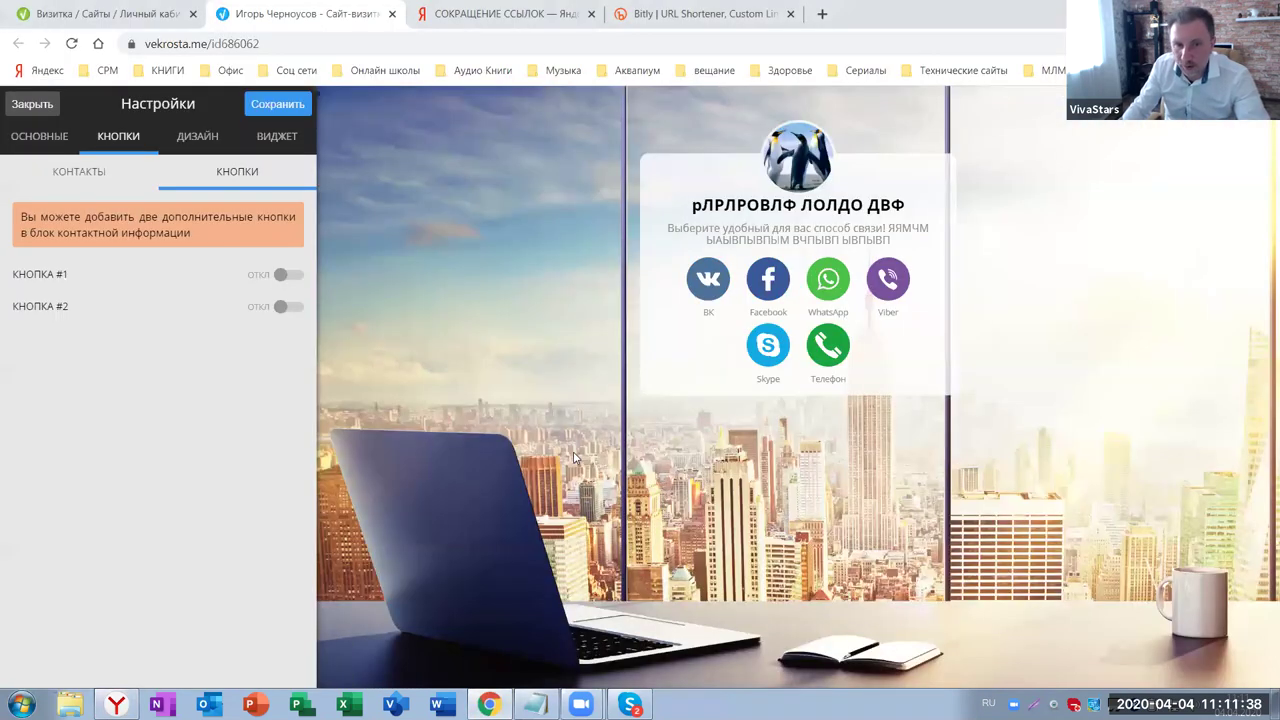
Enable Кнопка #1 and set its text to СДЕЛАЙ ЗАКАЗ ОНЛАЙН
left_click(283, 276)
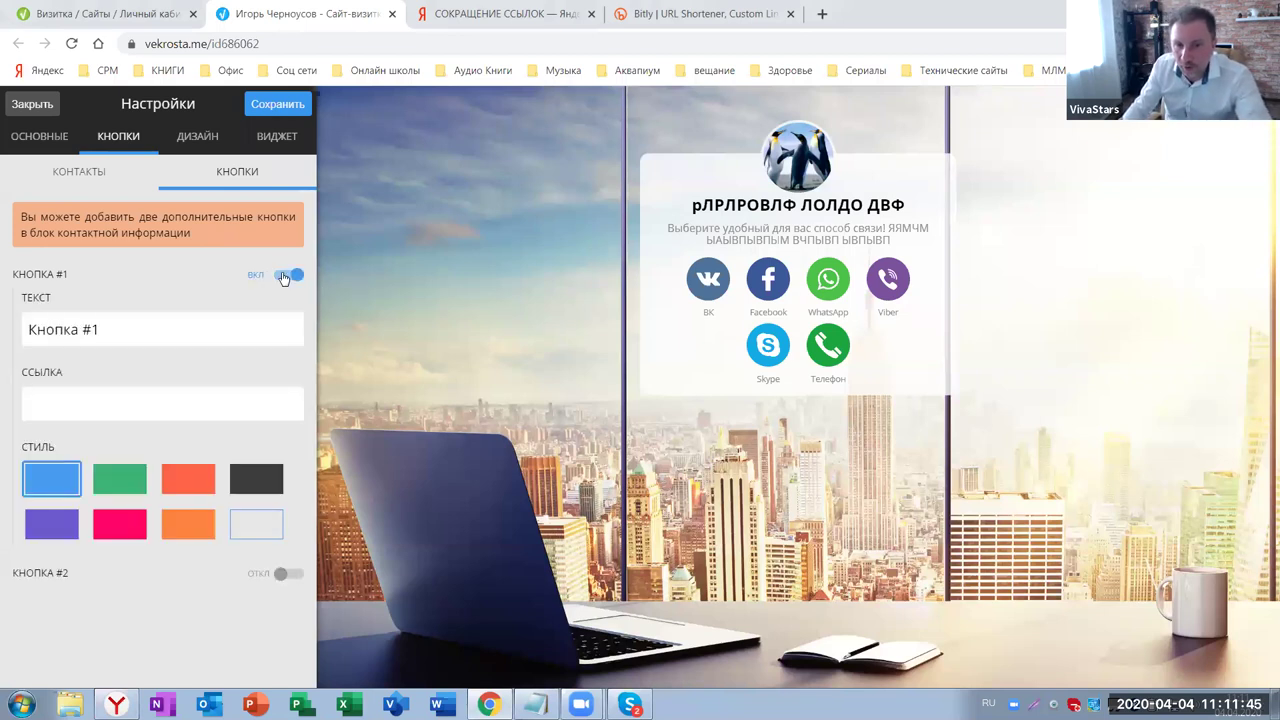
left_click(109, 330)
key("BackSpace")
key("BackSpace")
key("BackSpace")
key("BackSpace")
key("BackSpace")
key("BackSpace")
key("BackSpace")
key("BackSpace")
key("BackSpace")
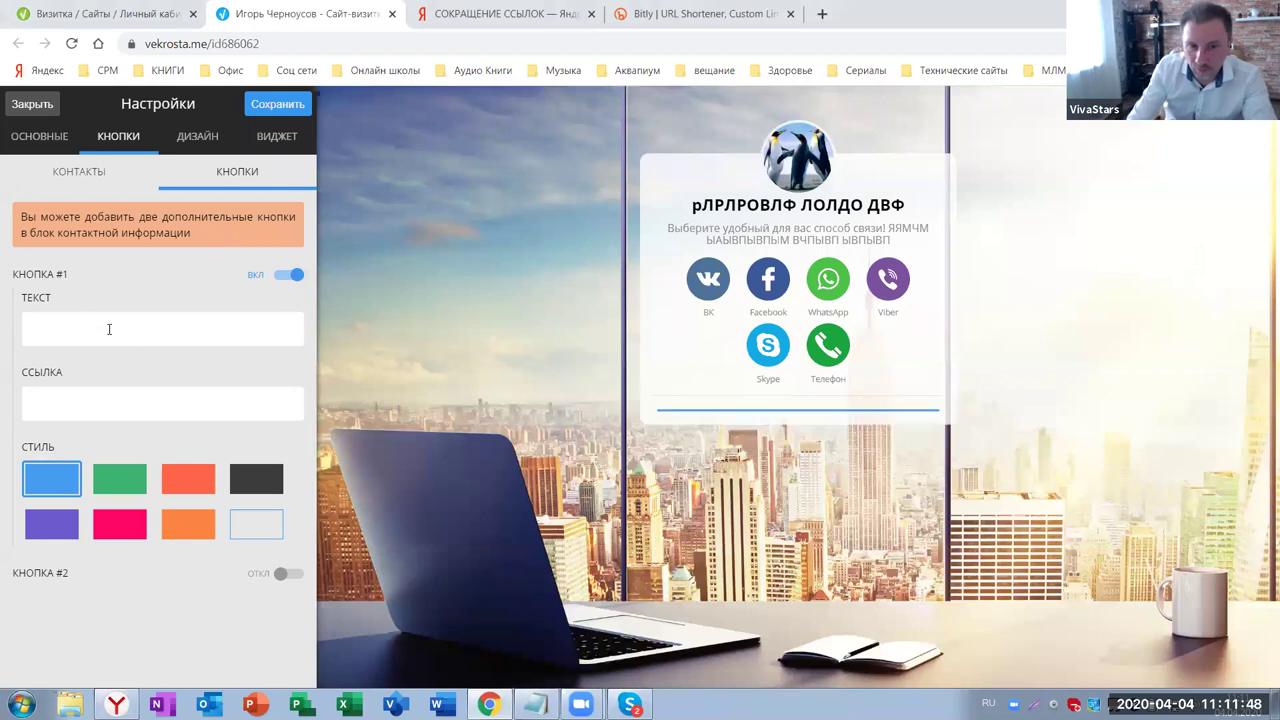
key("BackSpace")
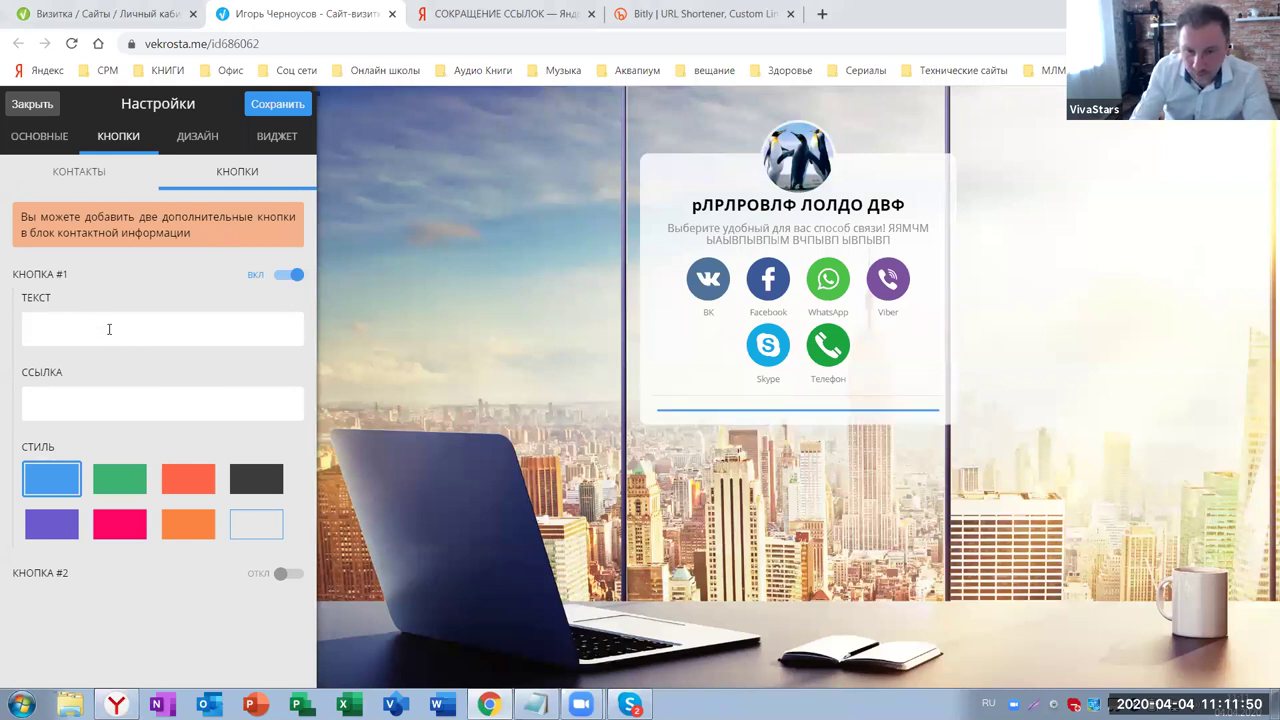
type("сДЕЛ")
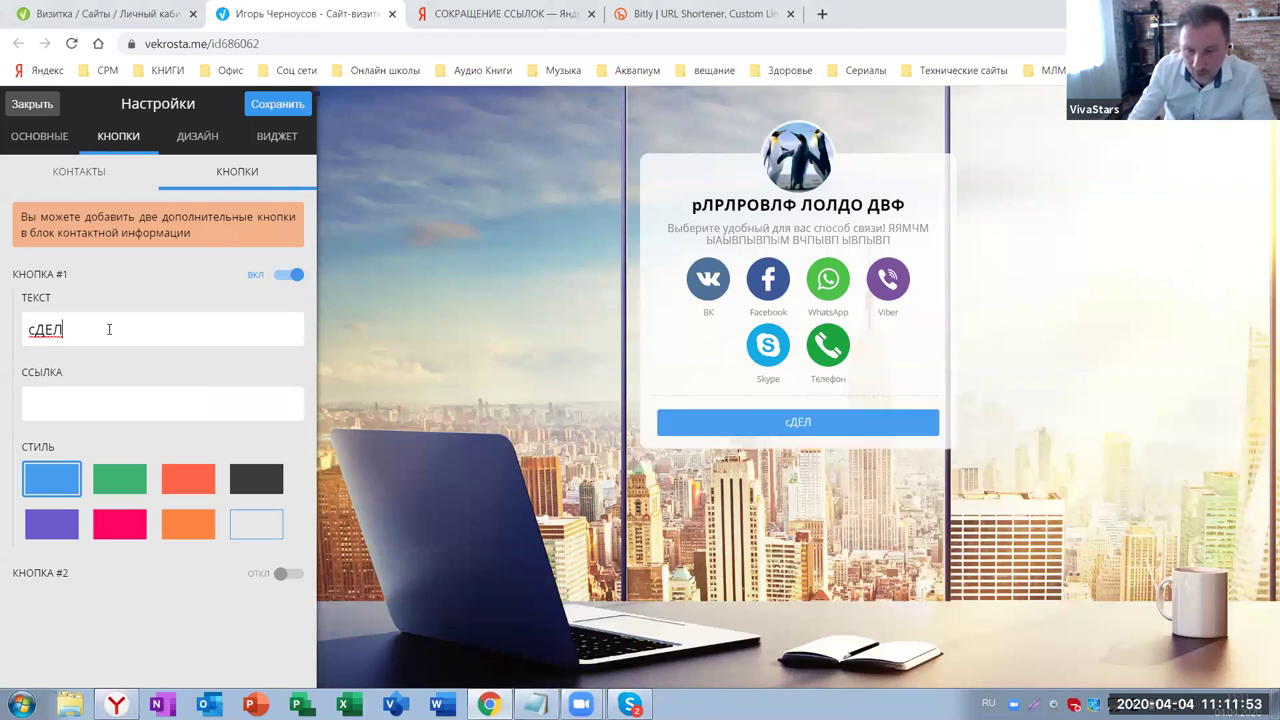
key("BackSpace")
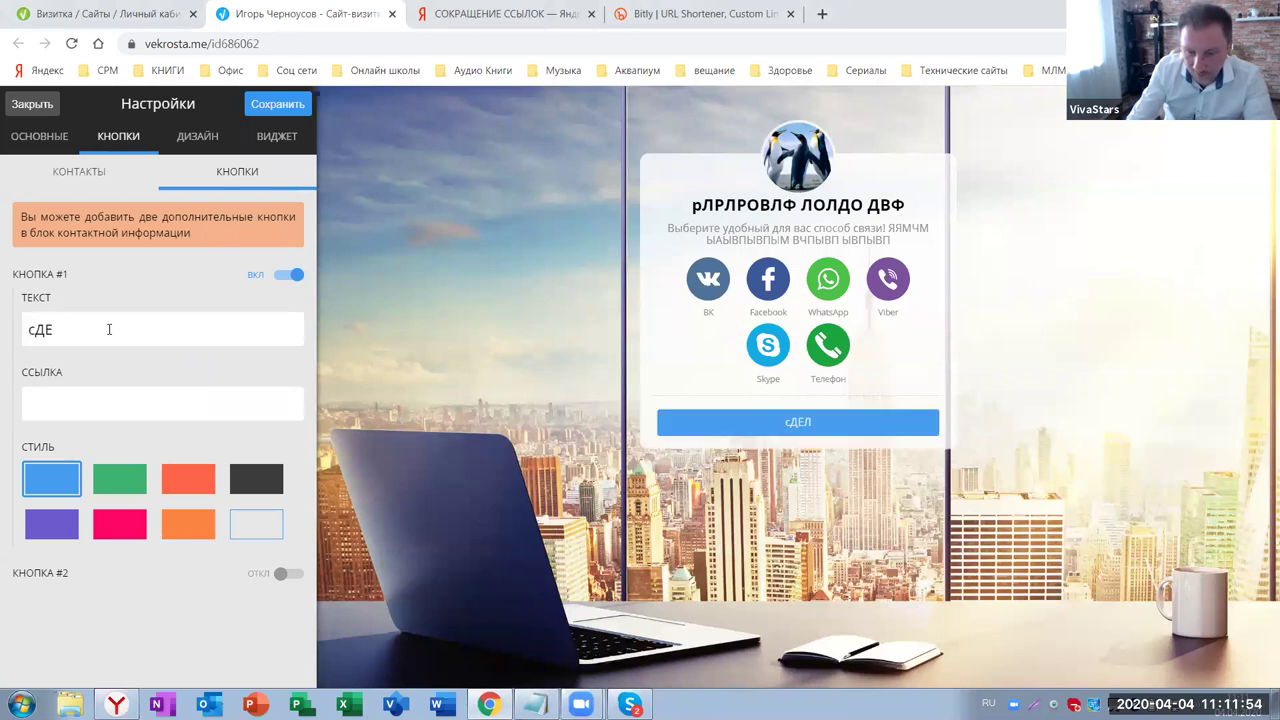
type("С")
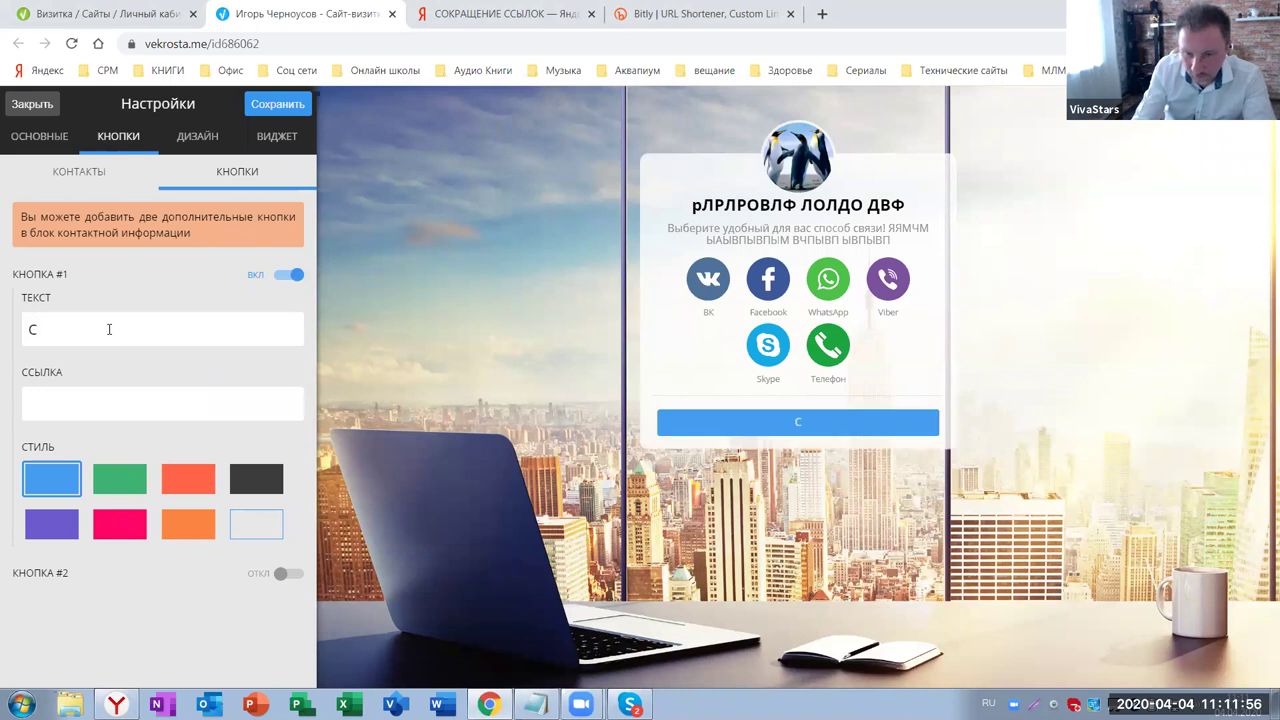
type("ДЕЛАЙ ЗАКАЗ ОНА")
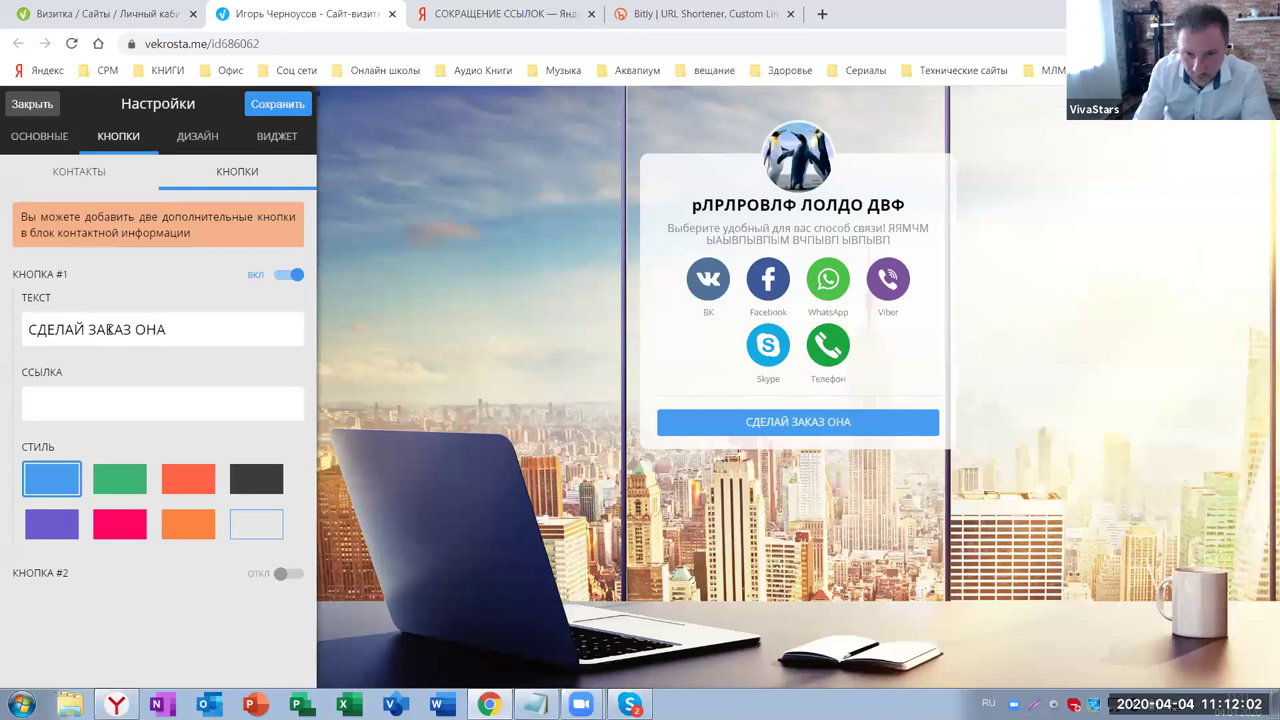
key("BackSpace")
type("ЛАЙН")
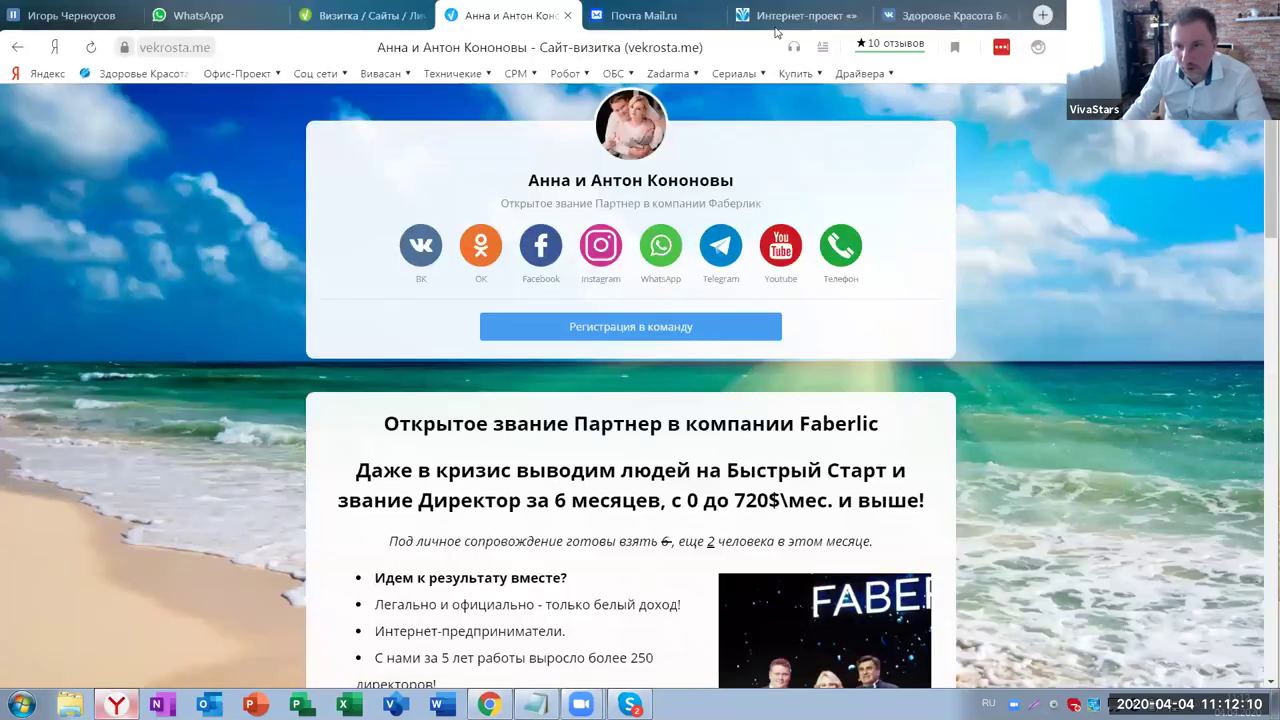
Switch to Yandex Browser and open the zkbv.ru site in place of the VK community page
left_click(117, 705)
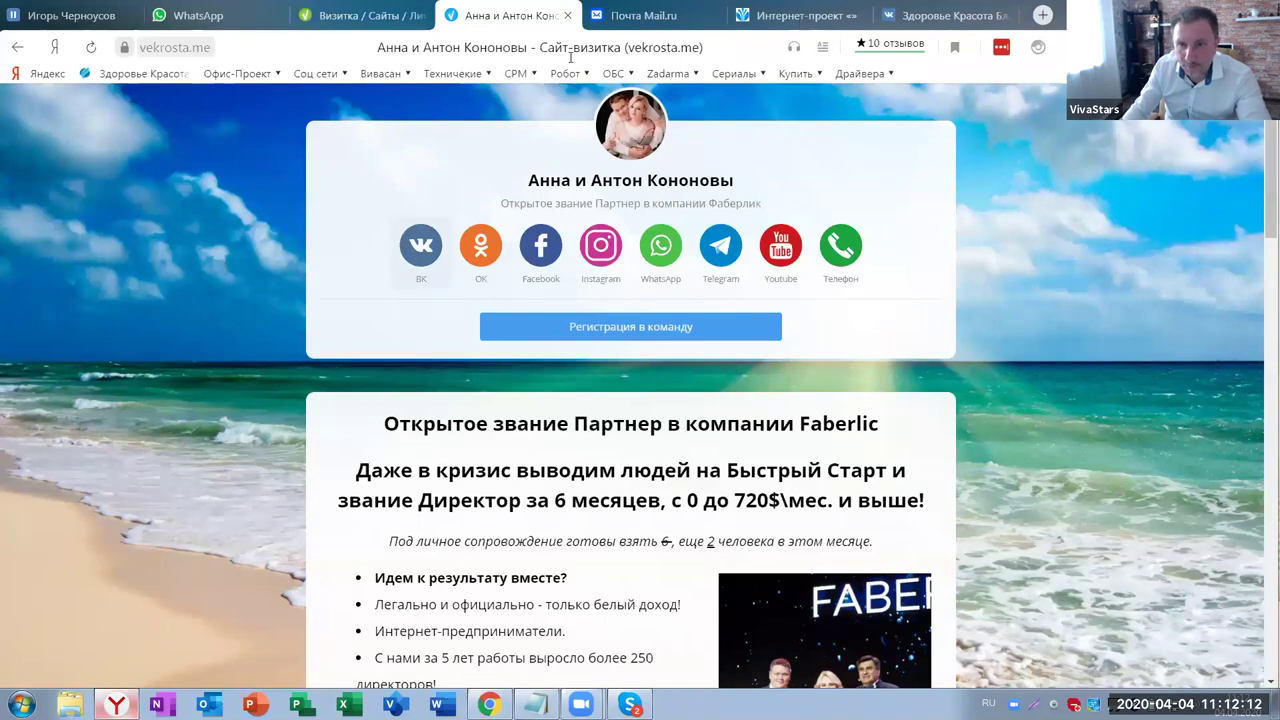
left_click(797, 15)
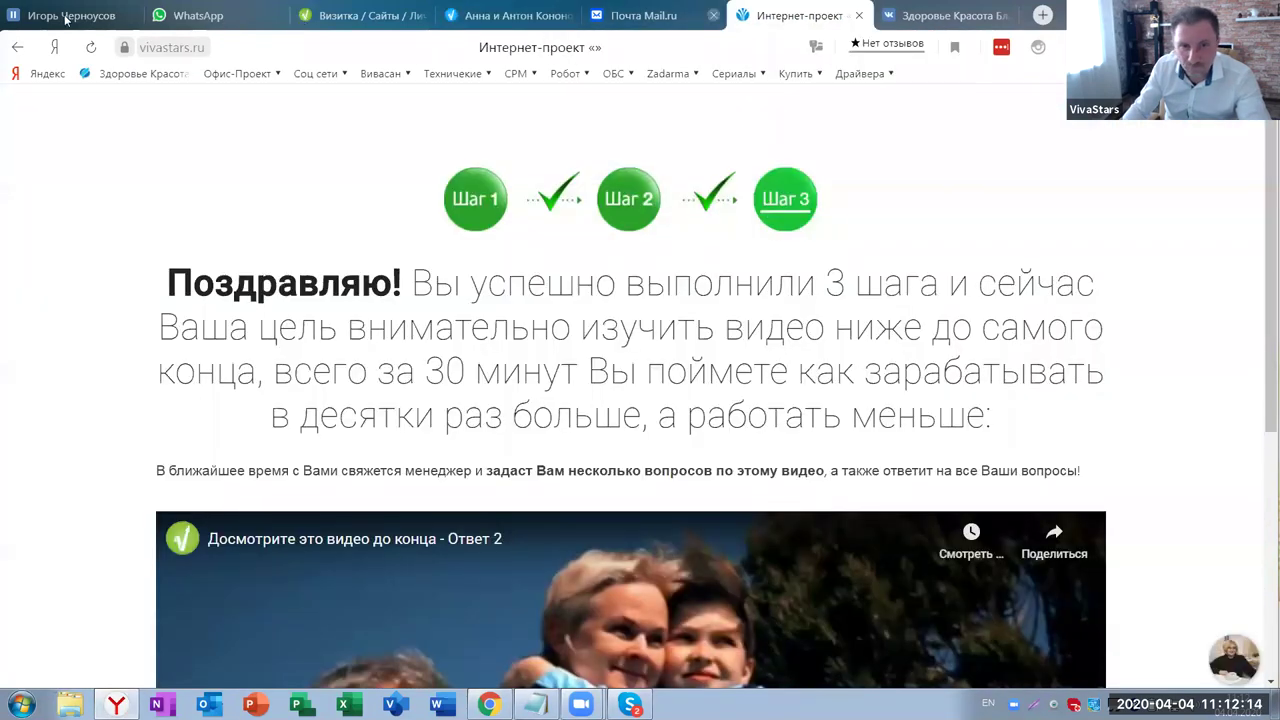
left_click(940, 15)
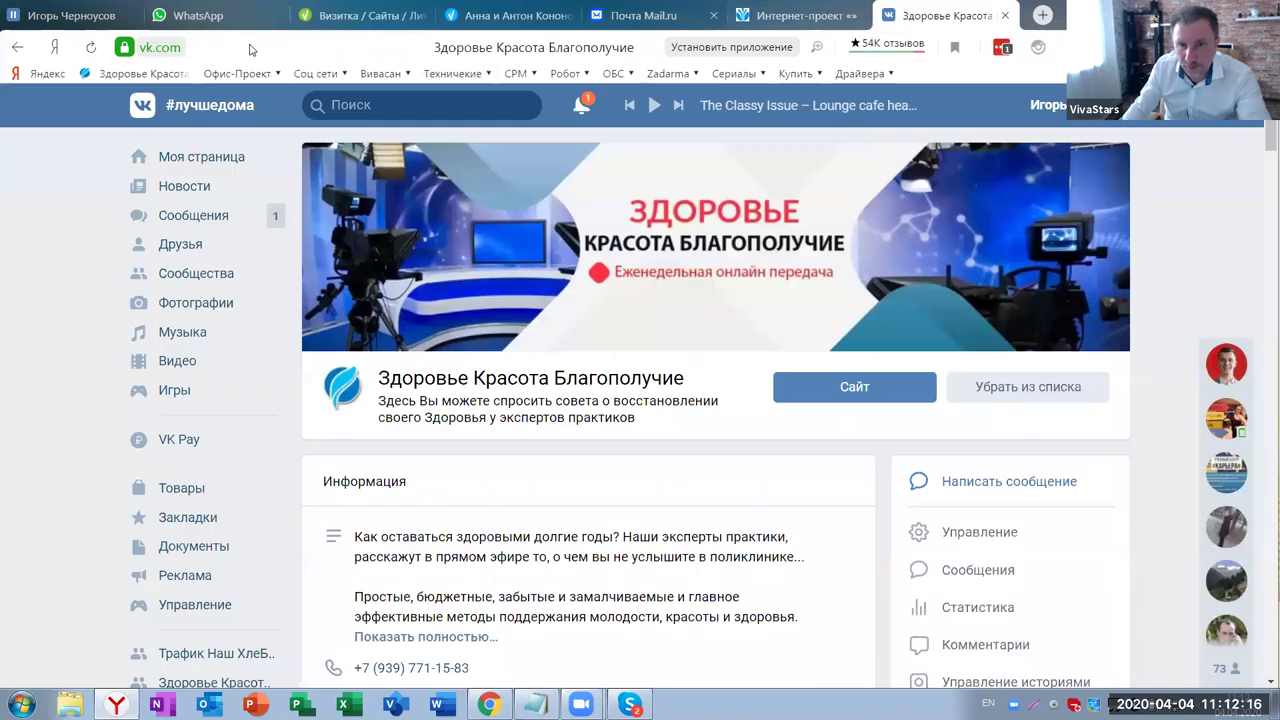
left_click(246, 48)
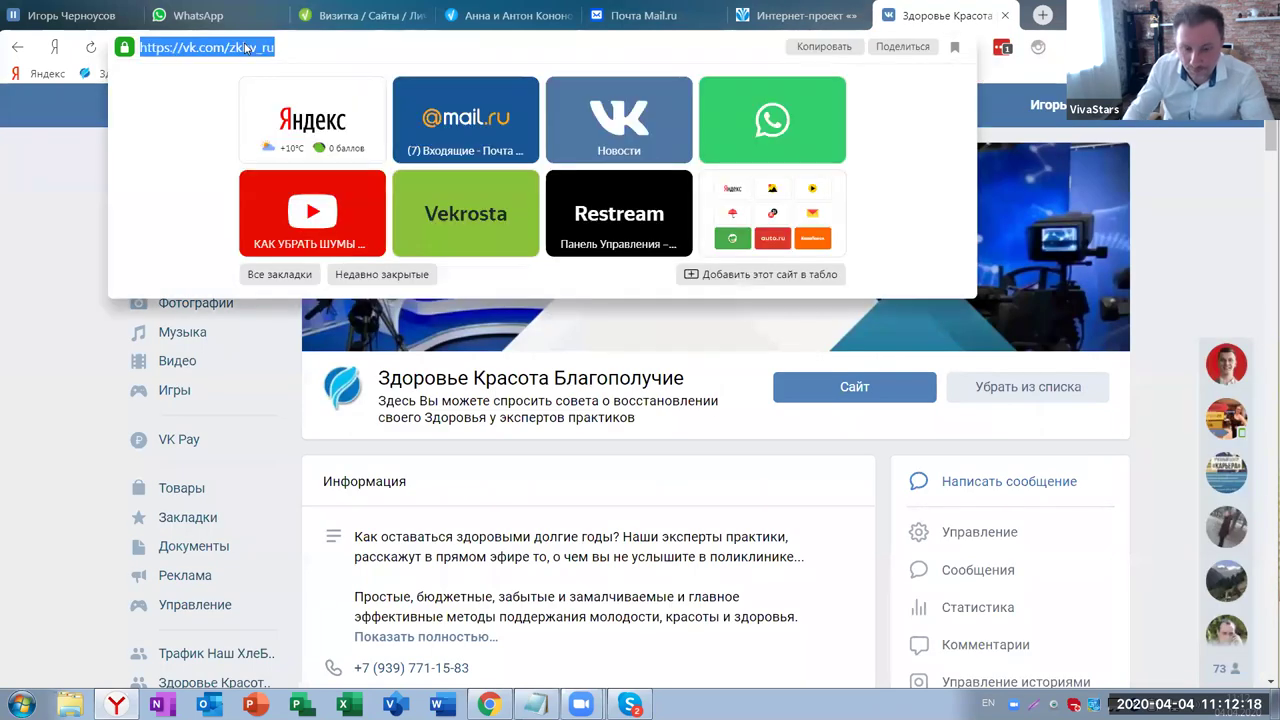
type("ZKBV.")
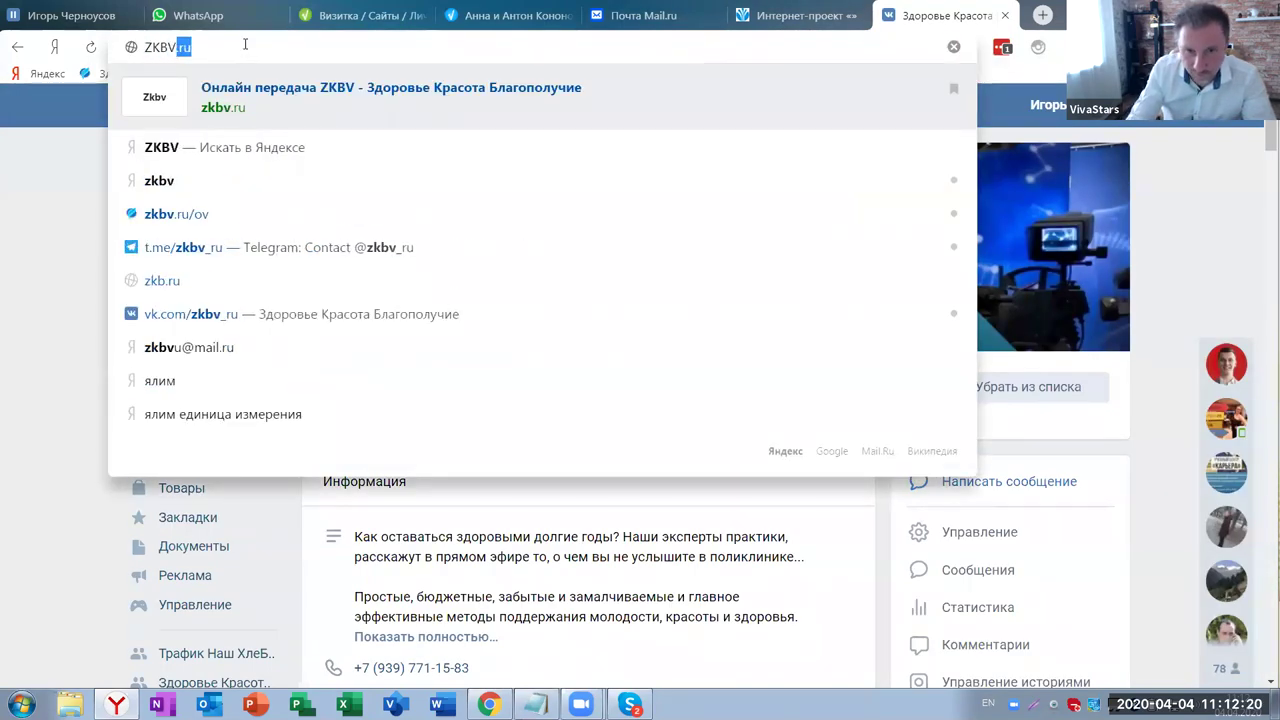
key("Return")
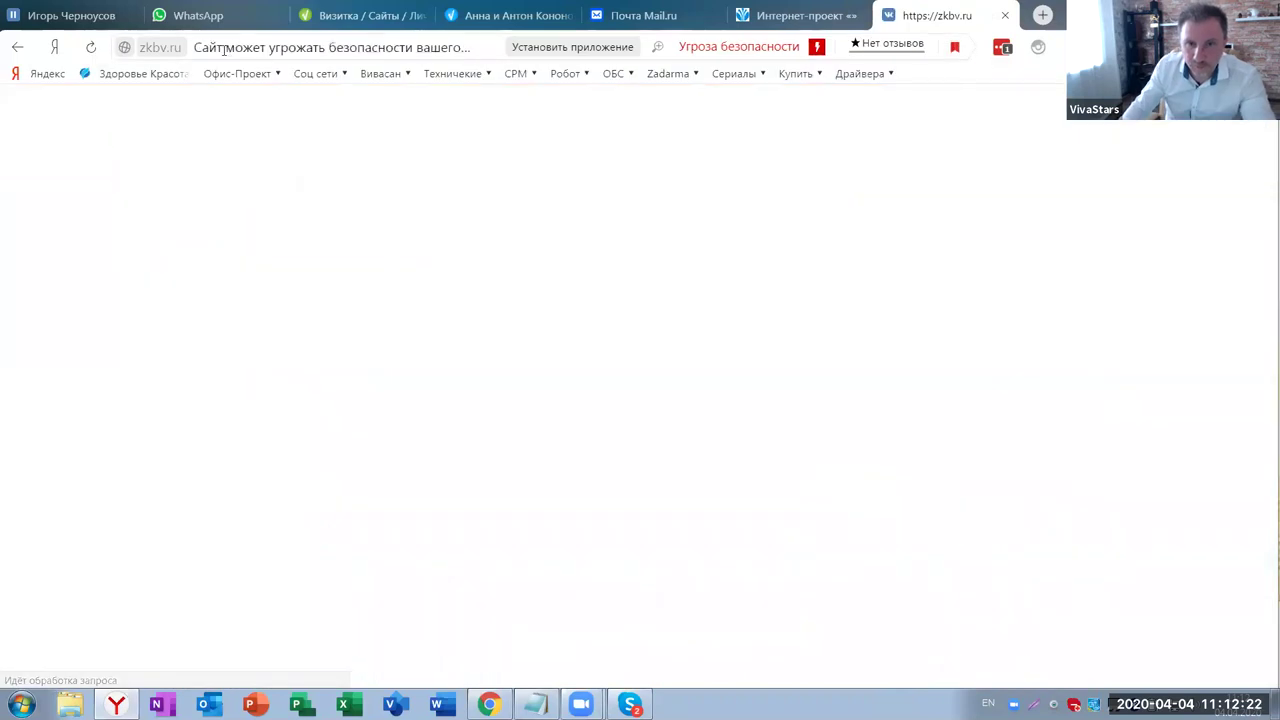
left_click(246, 578)
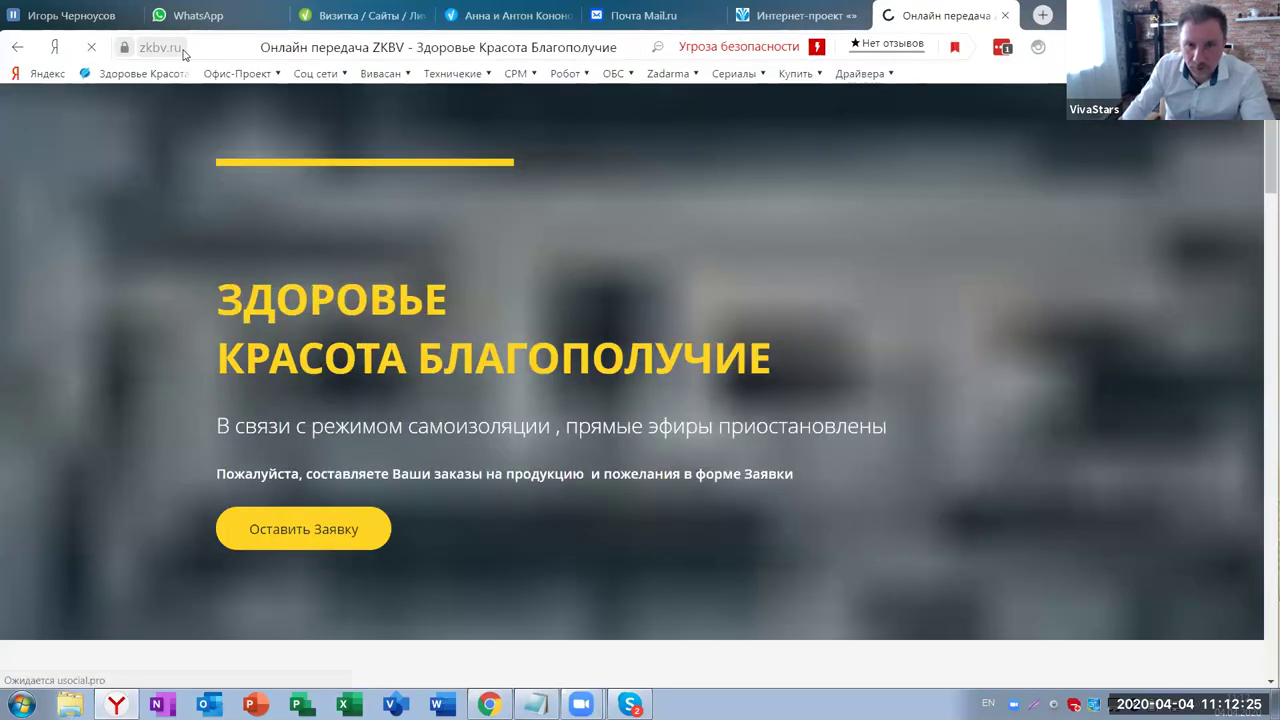
right_click(184, 50)
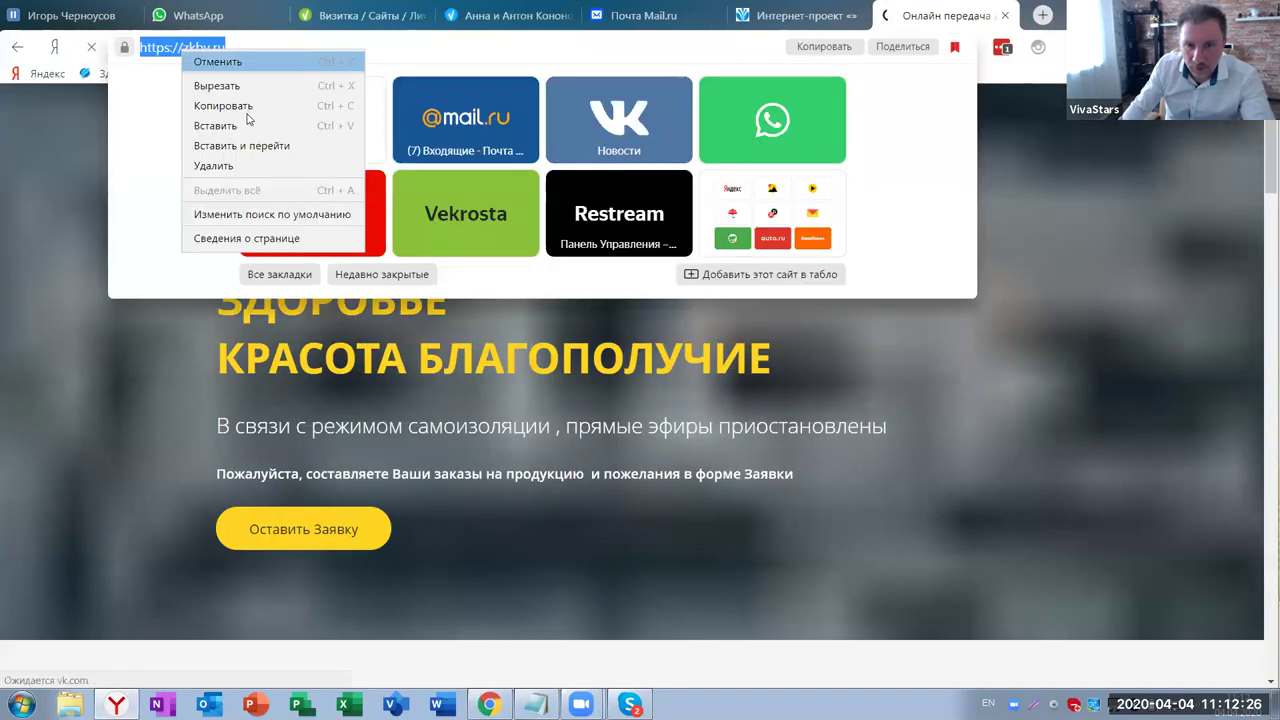
left_click(237, 108)
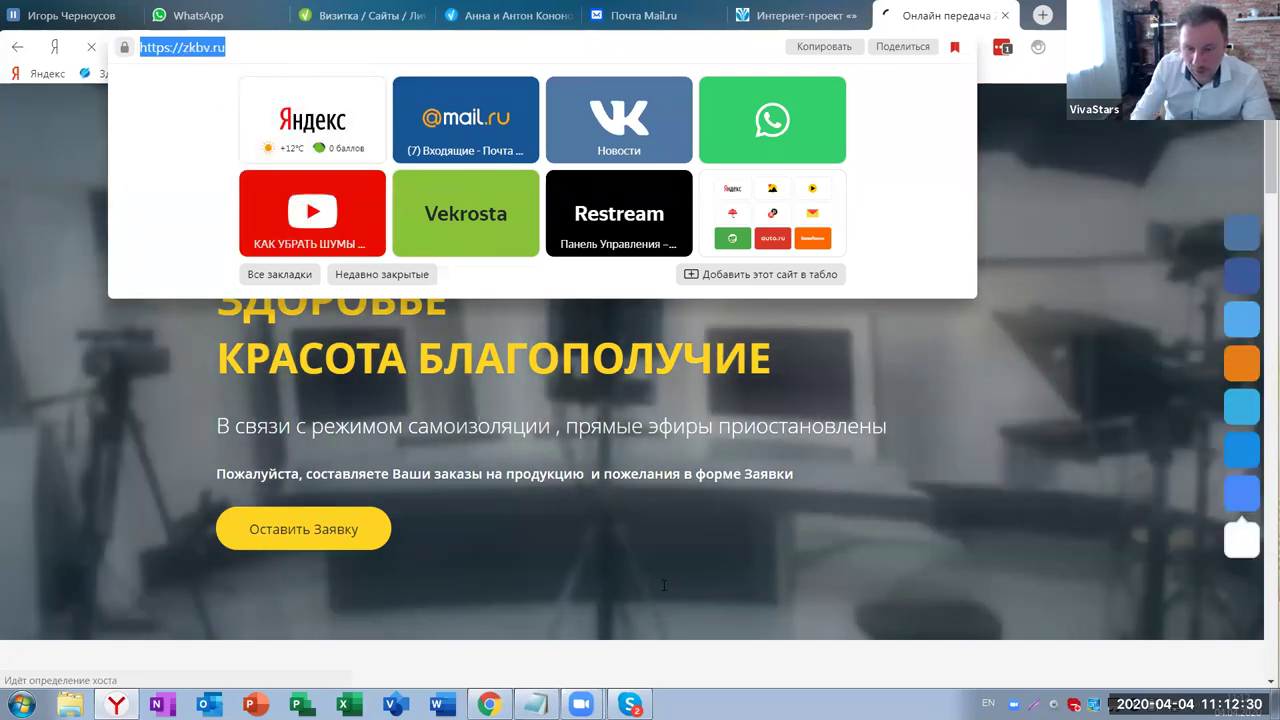
key("alt+Tab")
type("https://zkbv.ru/")
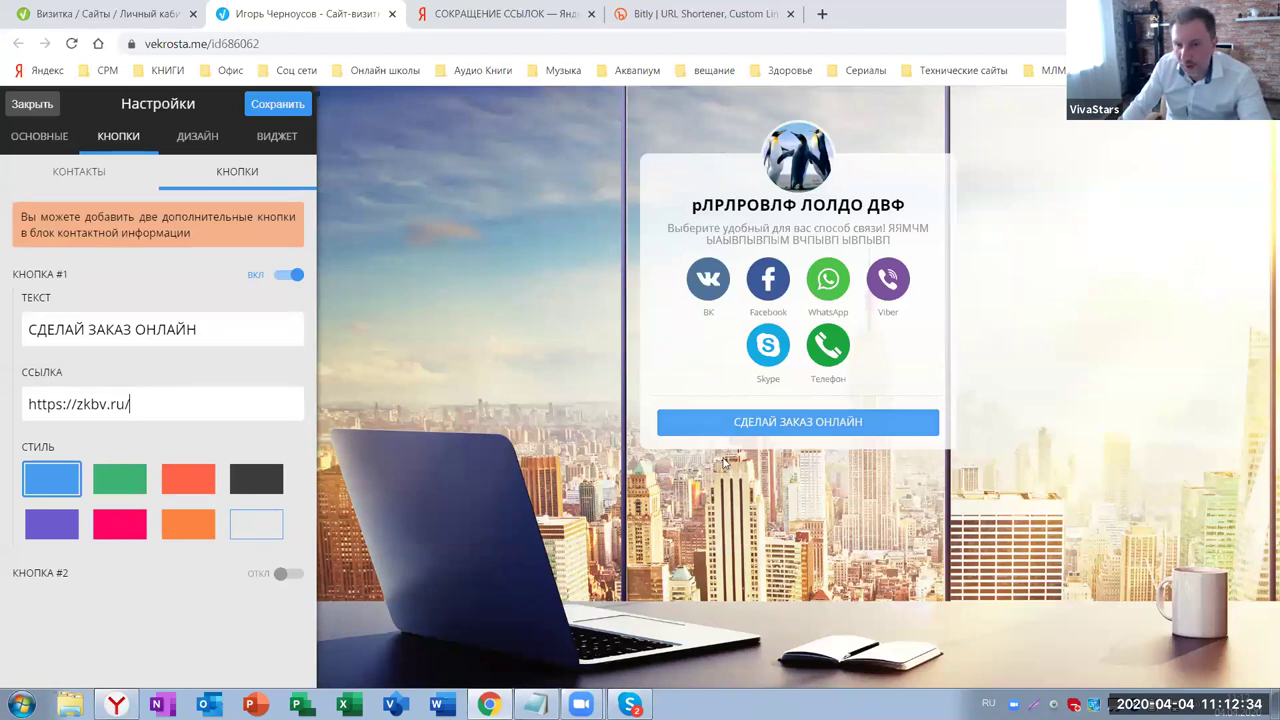
Try the green and red styles for Кнопка #1, choose the dark grey style, and save the card settings
left_click(125, 485)
left_click(195, 487)
left_click(242, 488)
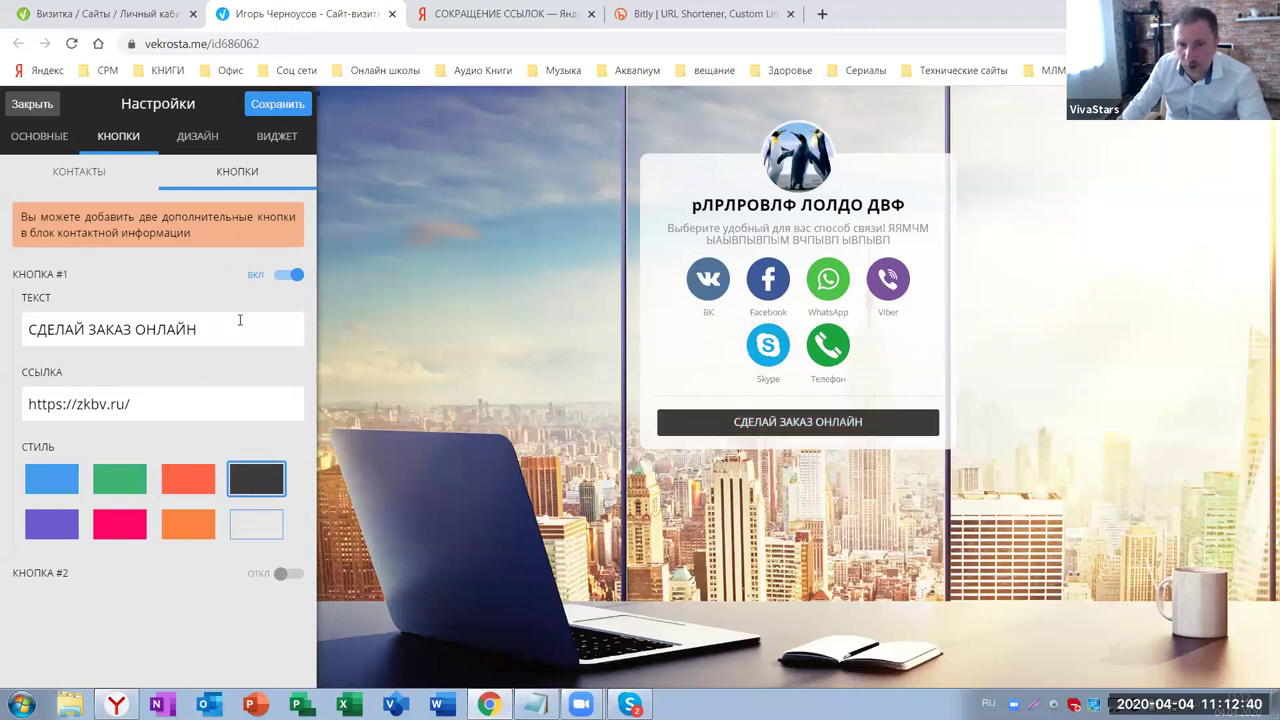
left_click(279, 106)
left_click(786, 140)
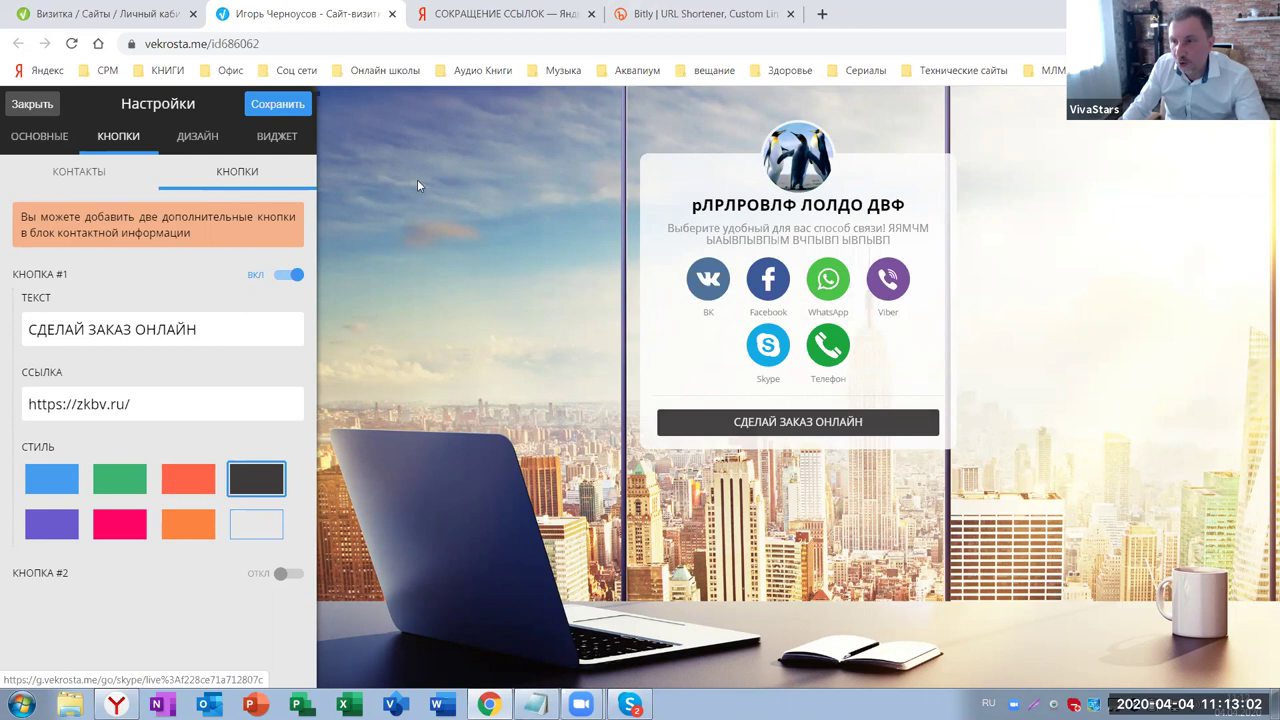
In the card's design settings, set the background to the sunny beach image with waves and look through further backgrounds
left_click(193, 141)
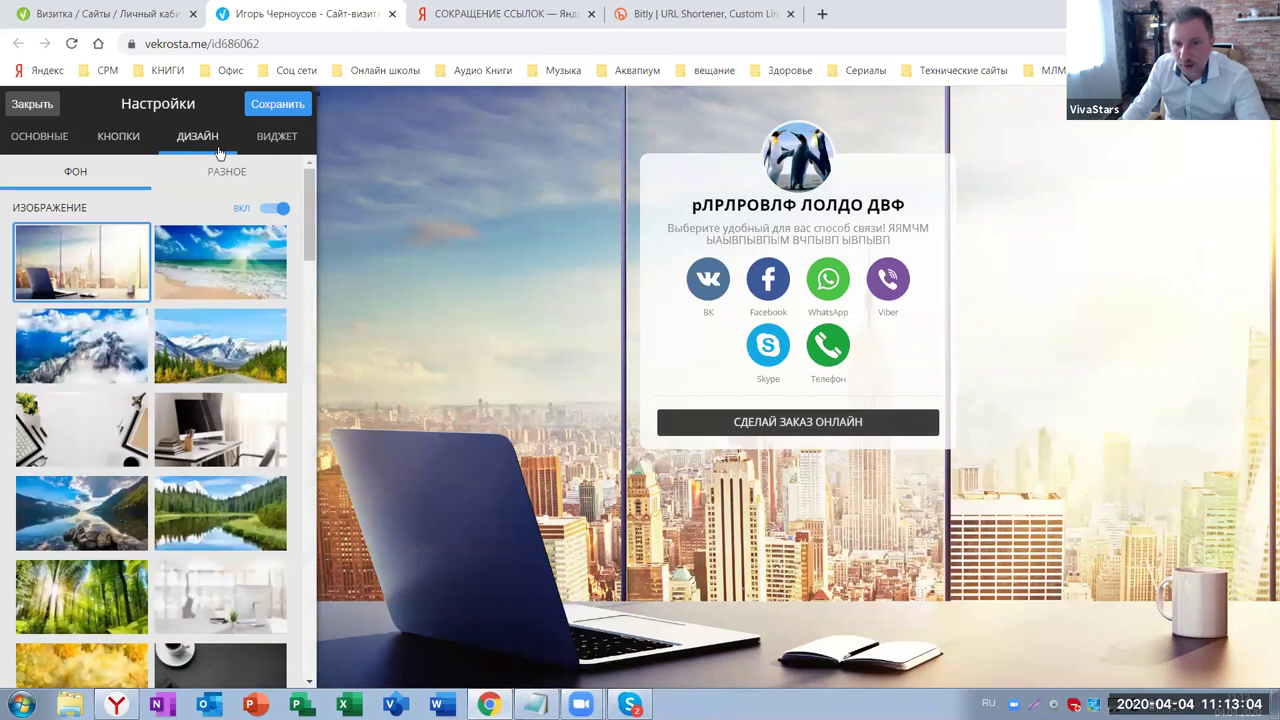
left_click(196, 264)
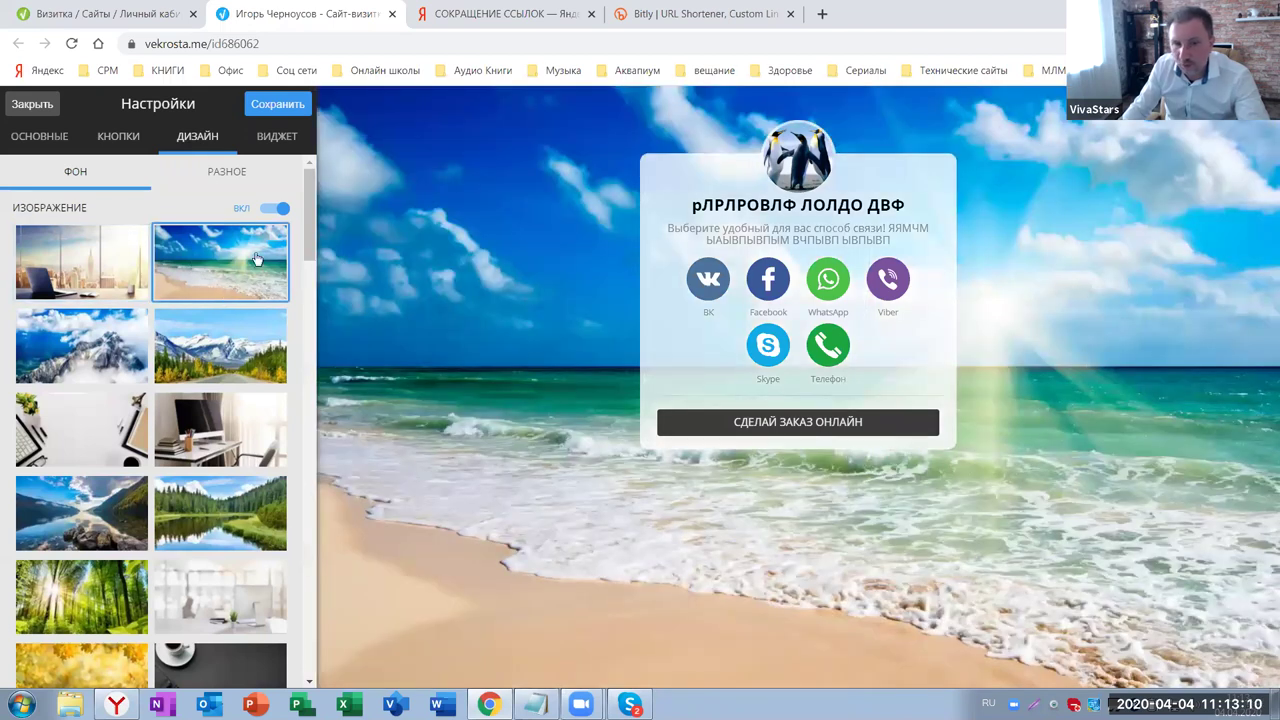
scroll(219, 357, "down", 3)
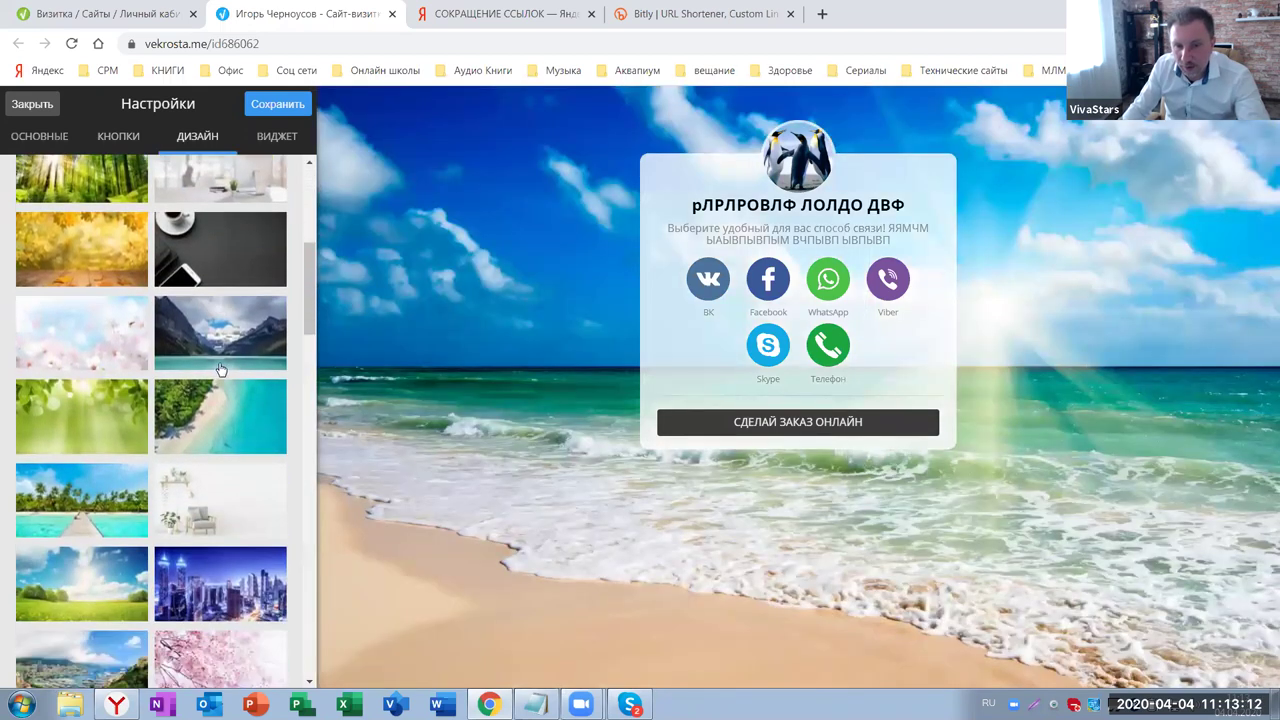
Look through the remaining background images down to the custom image and colour options, and save the card's design settings
scroll(219, 357, "down", 4)
scroll(130, 511, "down", 15)
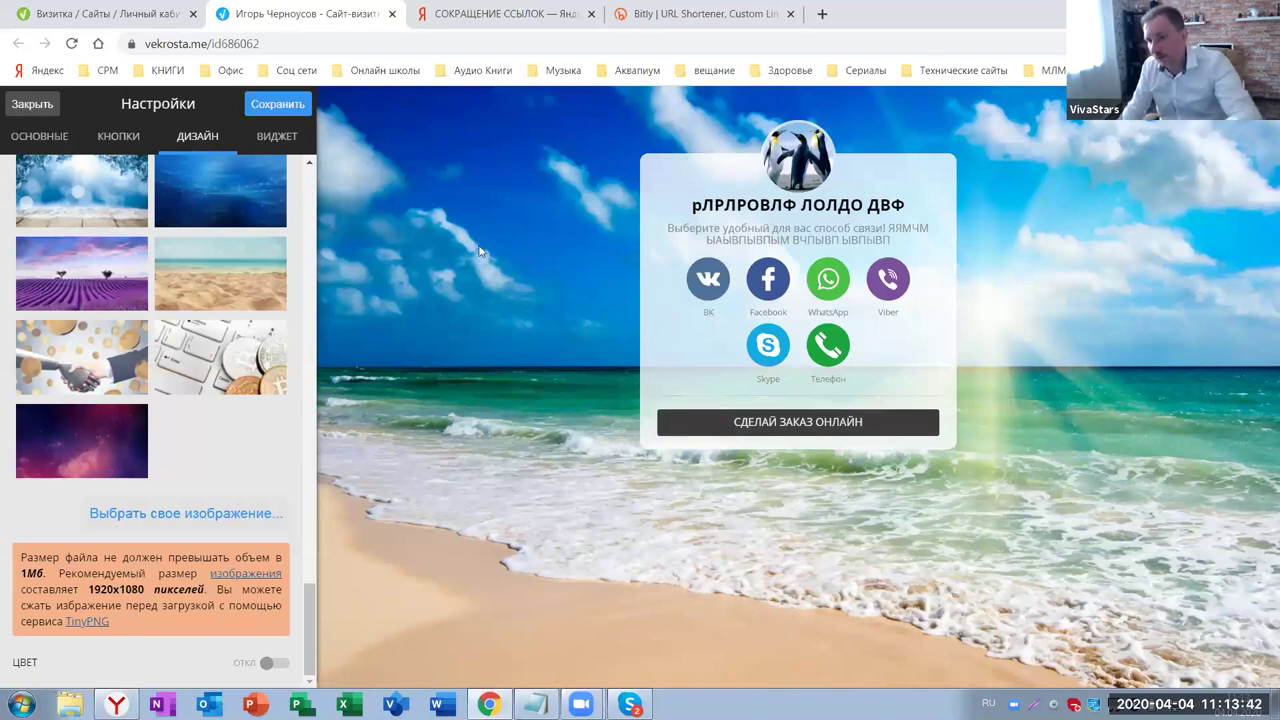
scroll(203, 236, "up", 1)
scroll(250, 210, "up", 4)
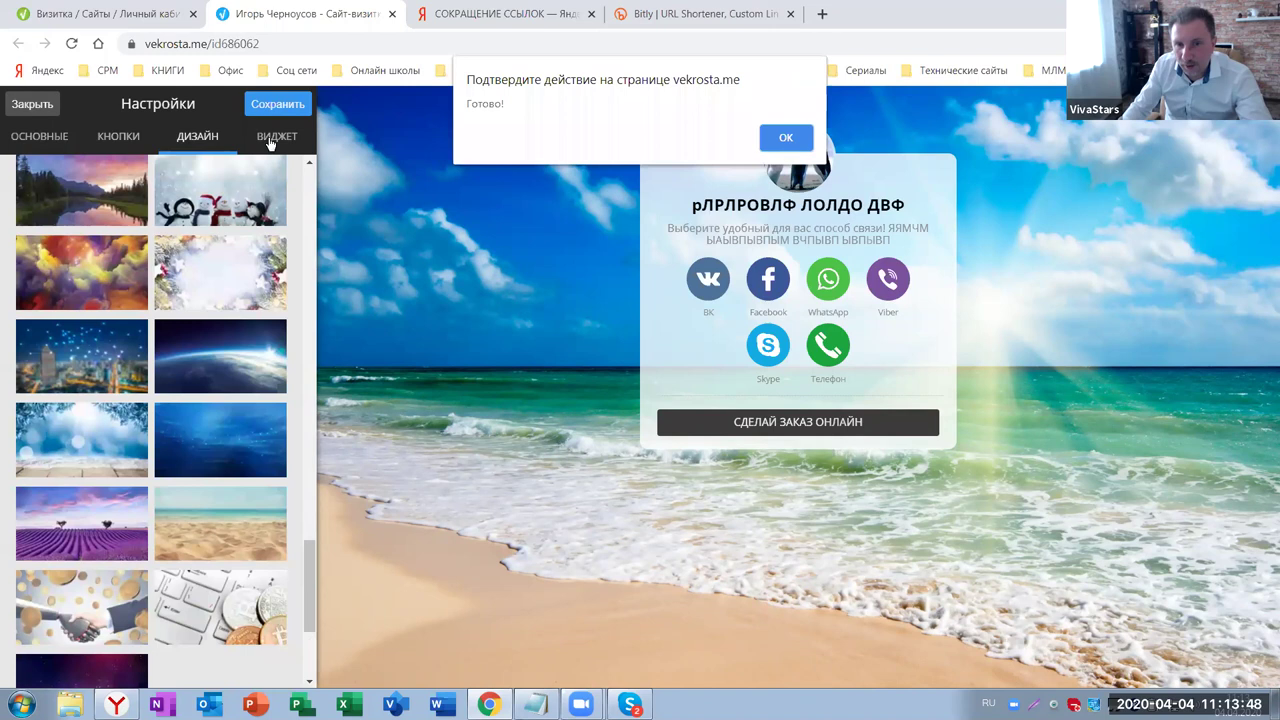
key("Return")
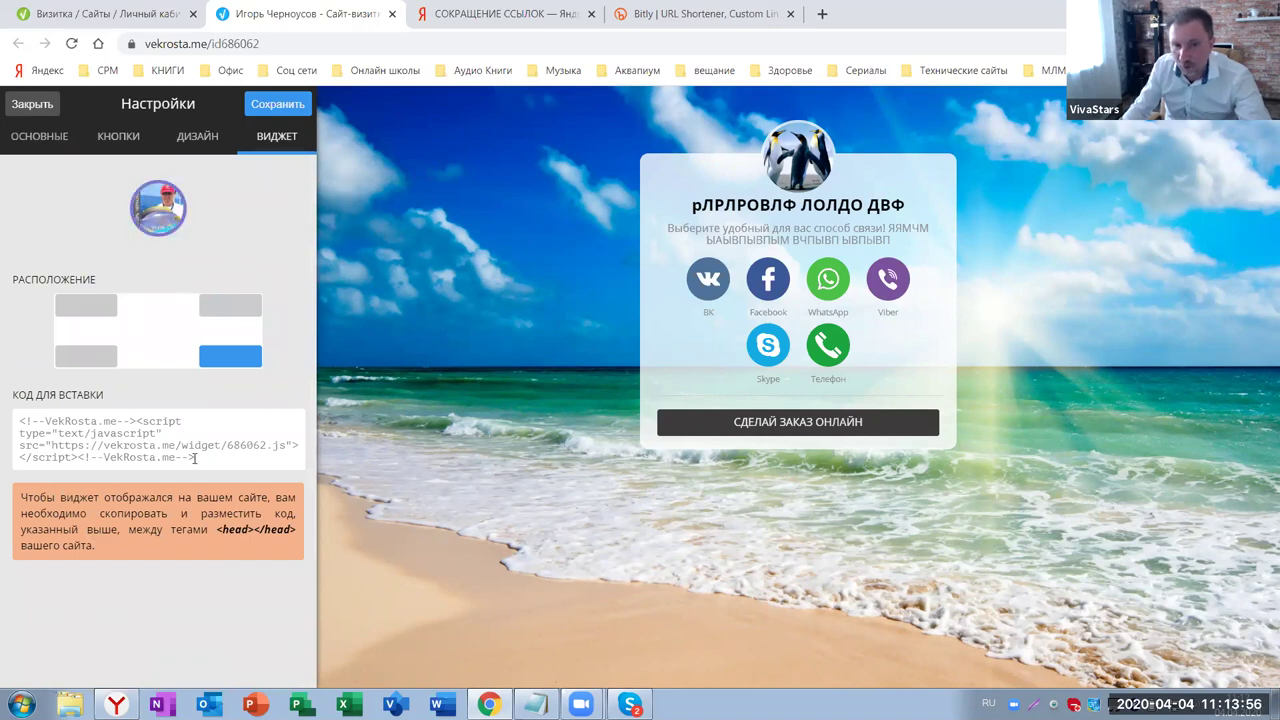
Select the widget's embed code and look through the full list of background images again
left_click(88, 422)
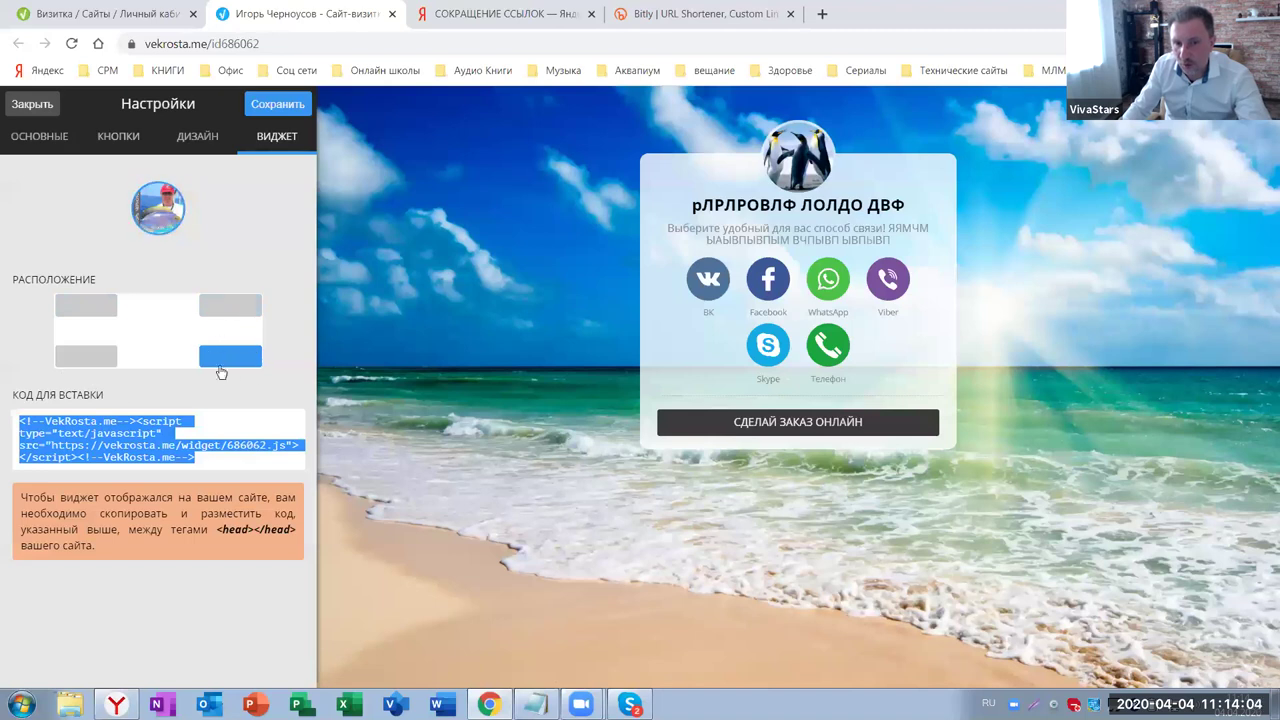
left_click(196, 136)
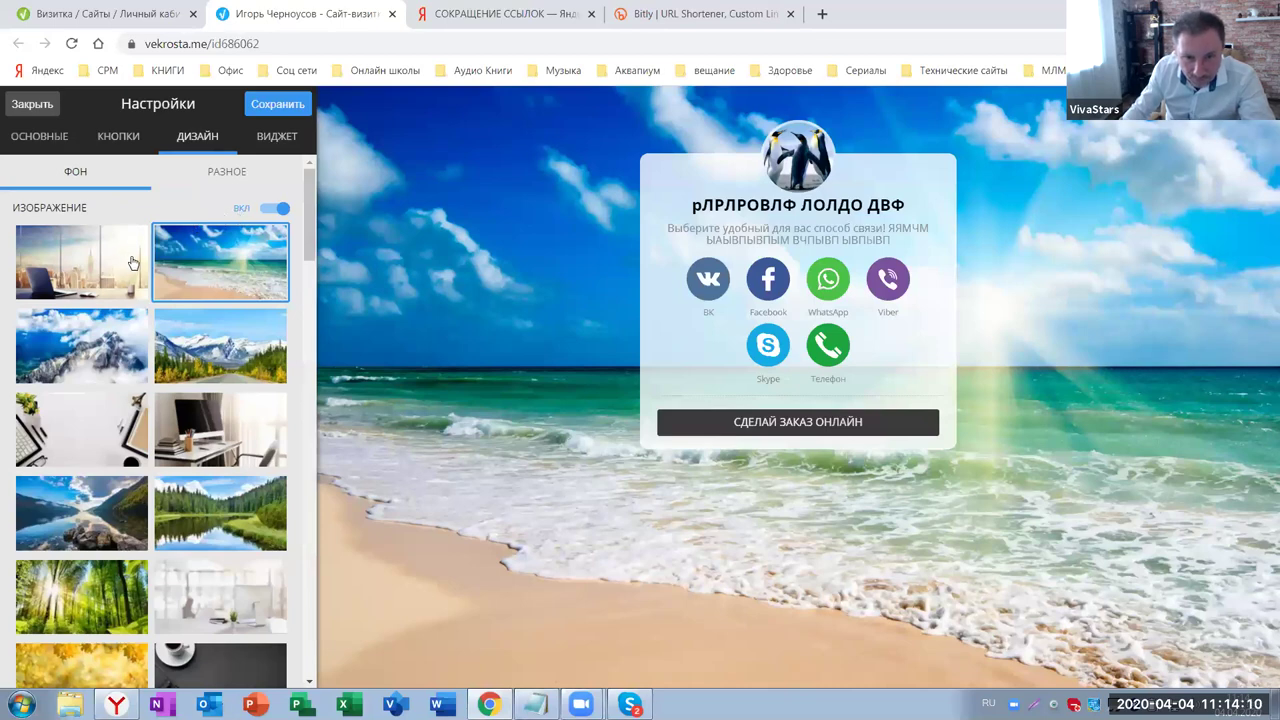
scroll(133, 285, "down", 3)
scroll(133, 291, "down", 5)
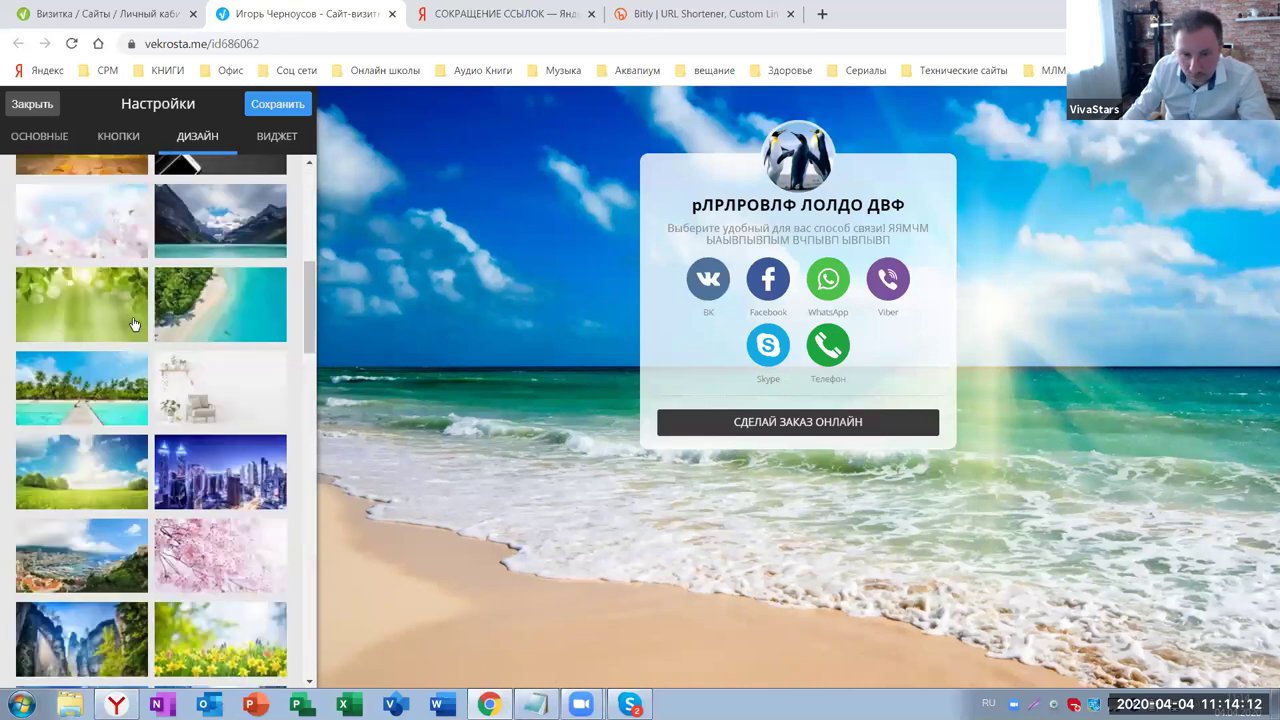
scroll(122, 432, "down", 9)
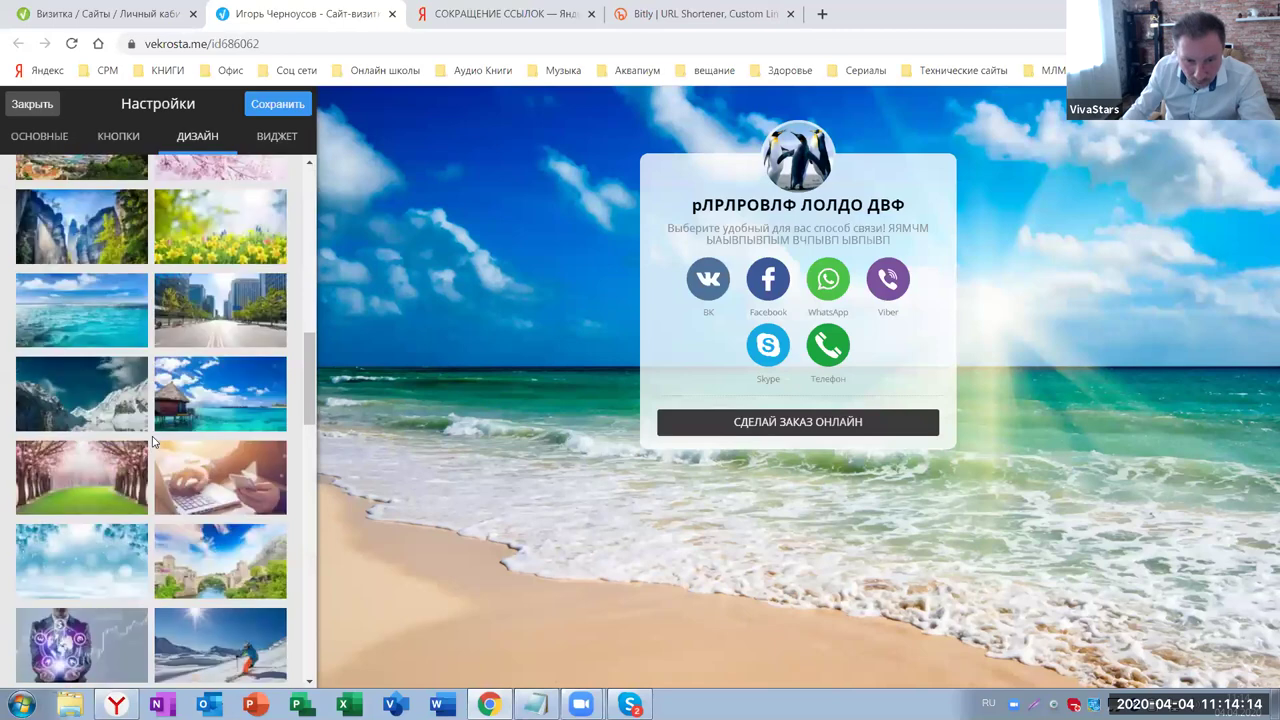
scroll(143, 356, "down", 8)
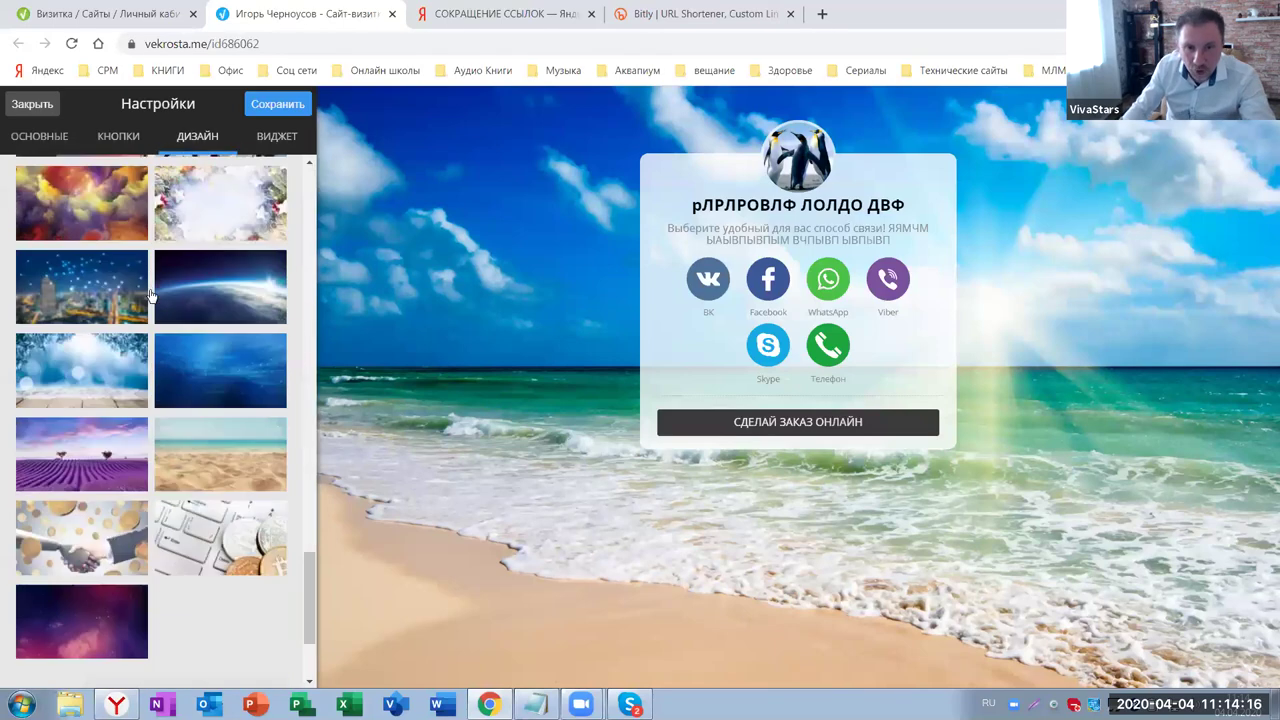
scroll(97, 222, "up", 10)
scroll(97, 222, "up", 10)
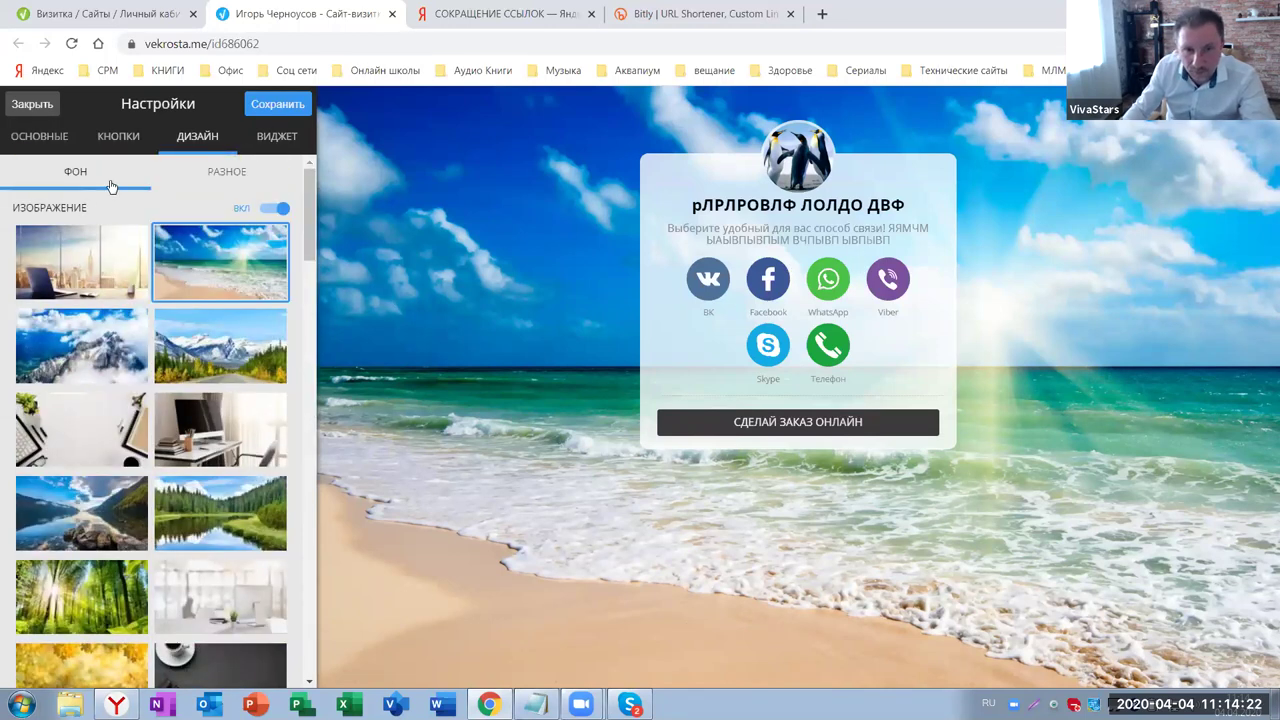
Set the contact block's transparency to 5 and save the card settings
left_click(228, 182)
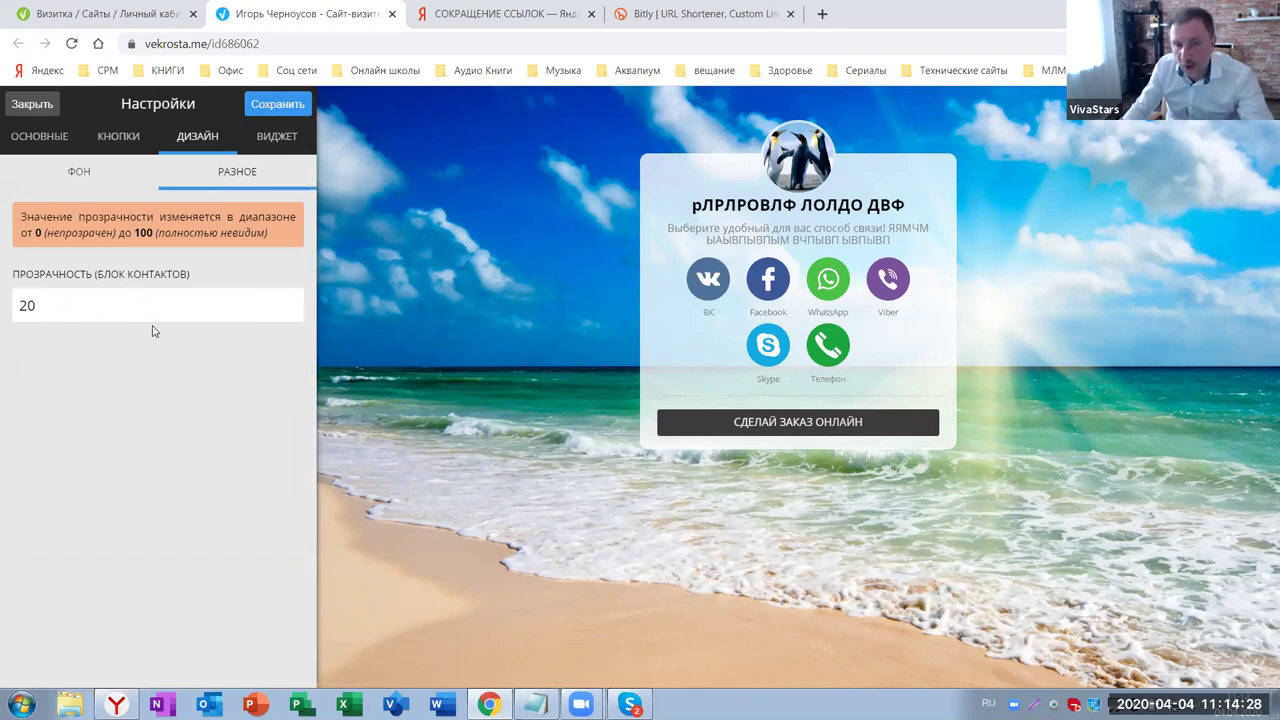
left_click_drag(47, 303, 3, 307)
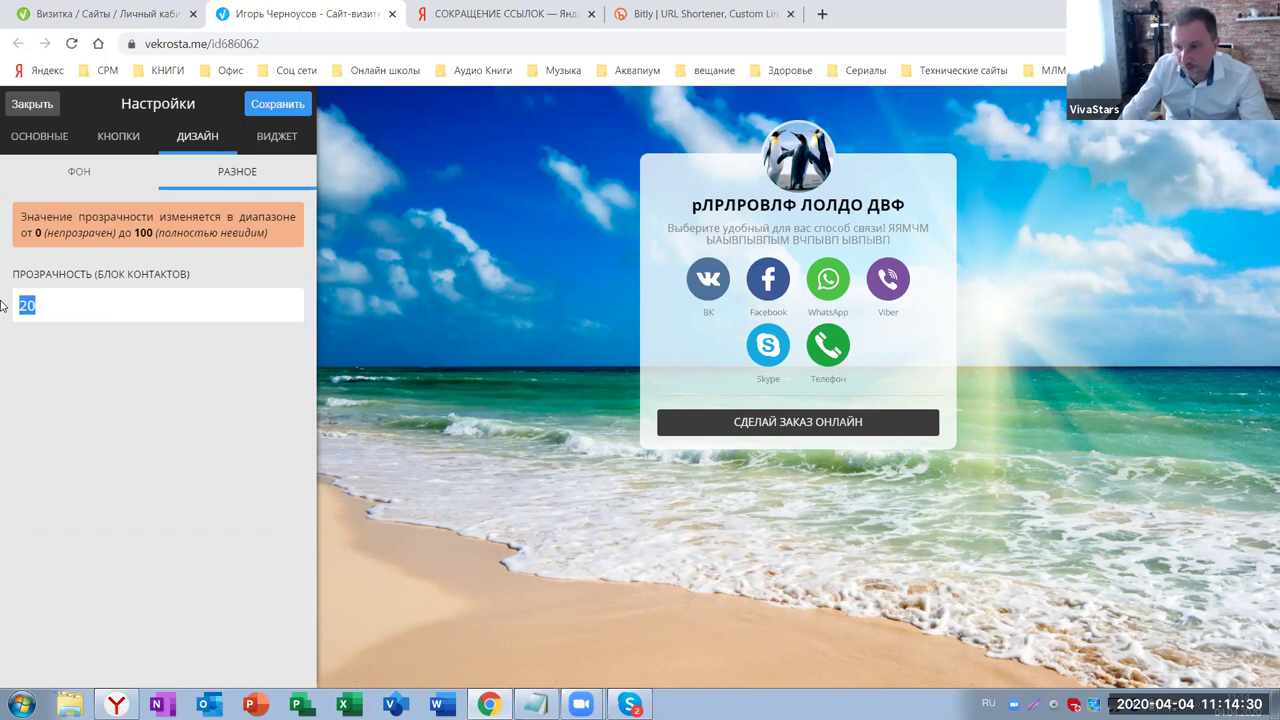
type("5")
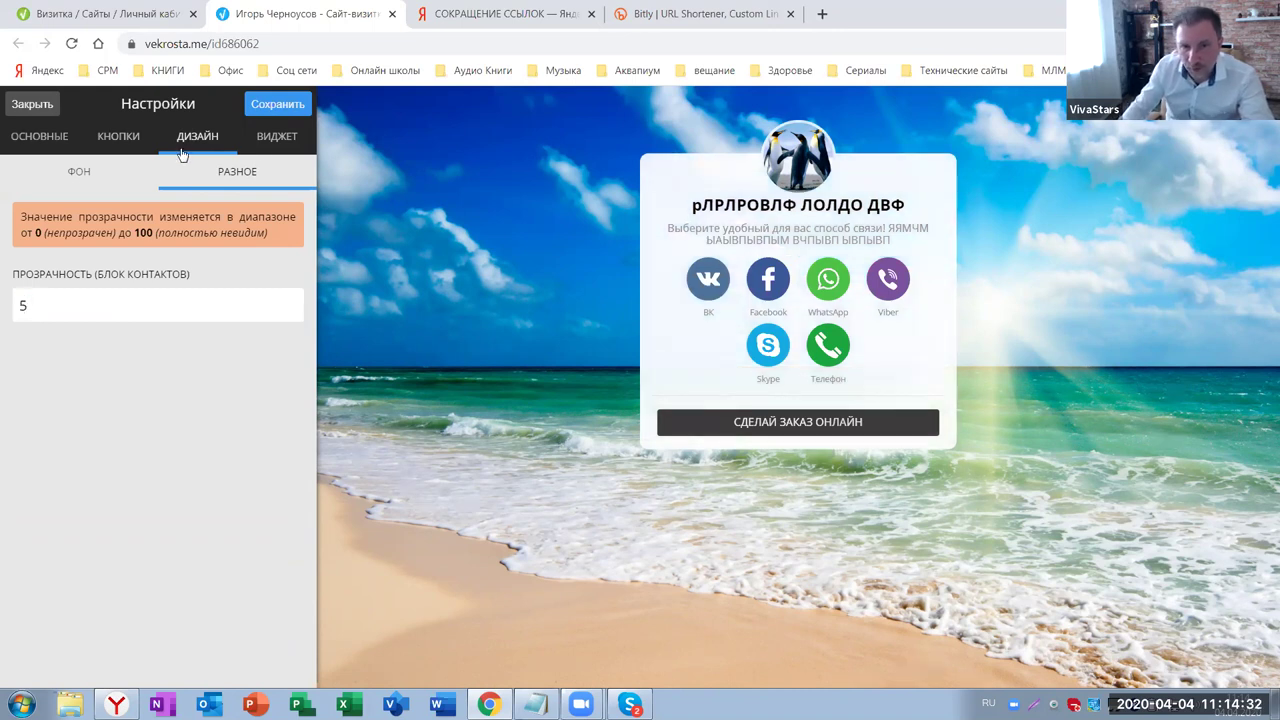
left_click(268, 107)
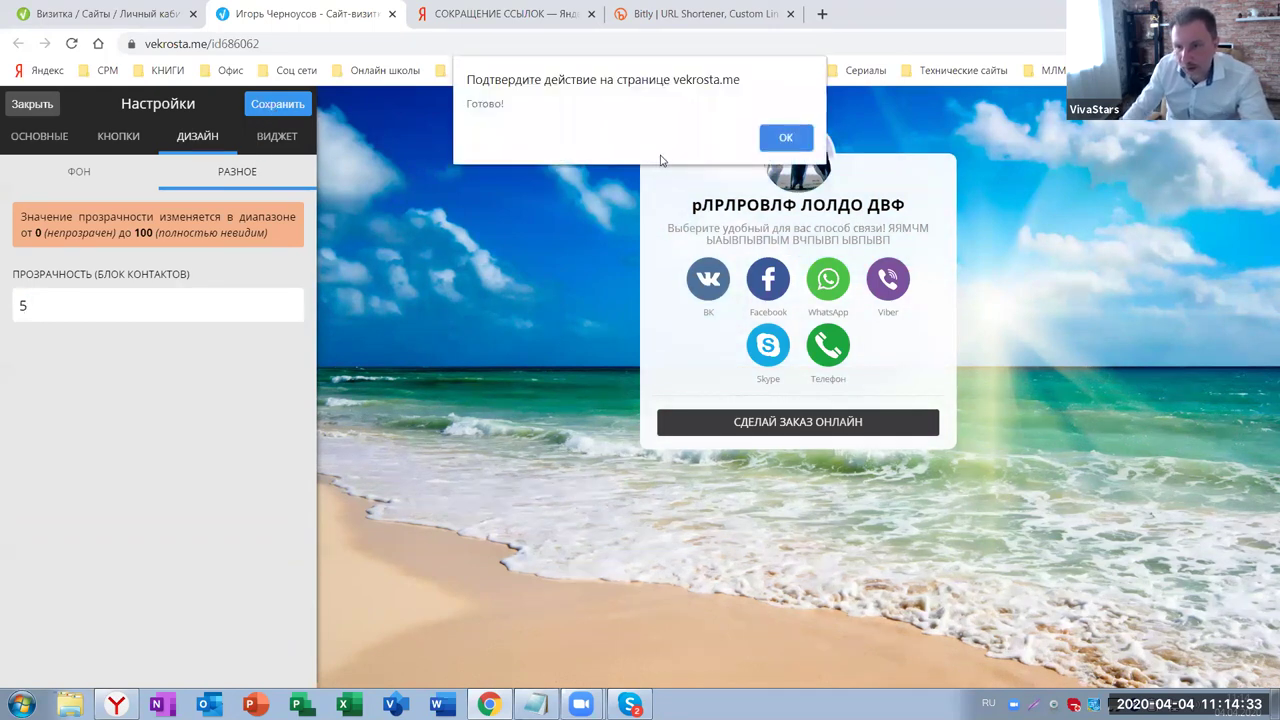
left_click(786, 138)
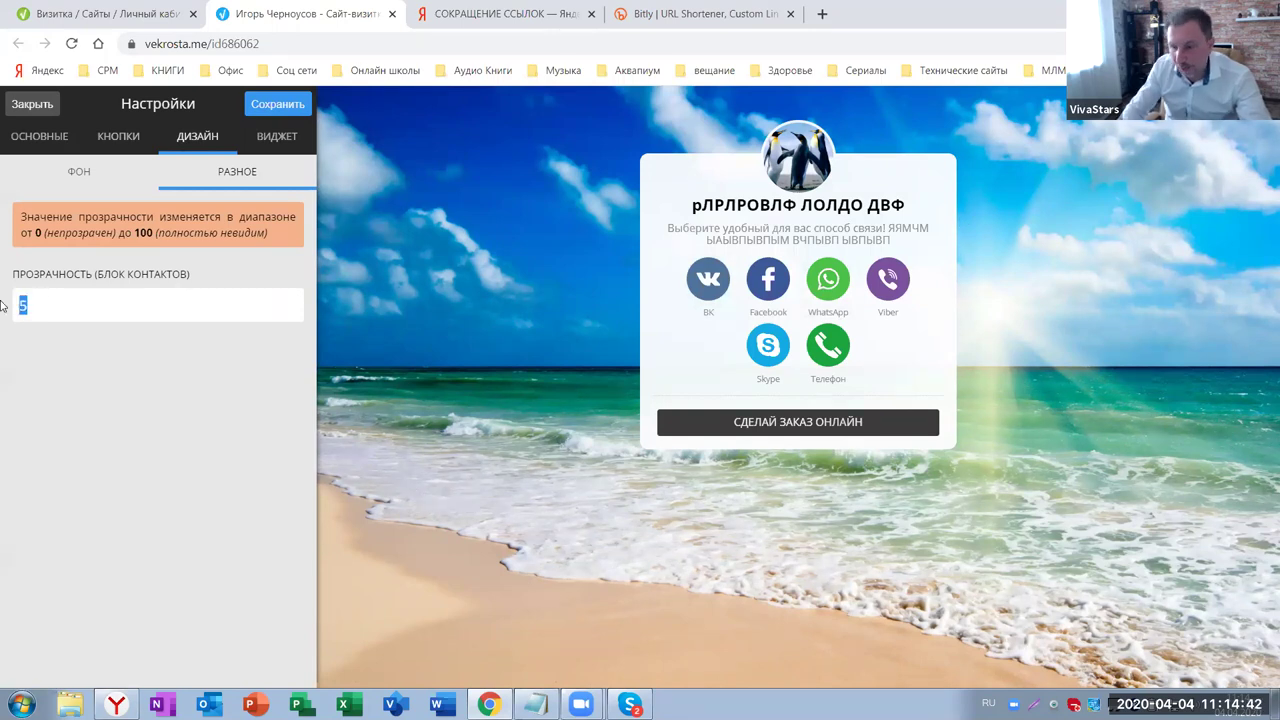
Try a contact block transparency of 60, set it to 20, save the card settings and close them
type("0")
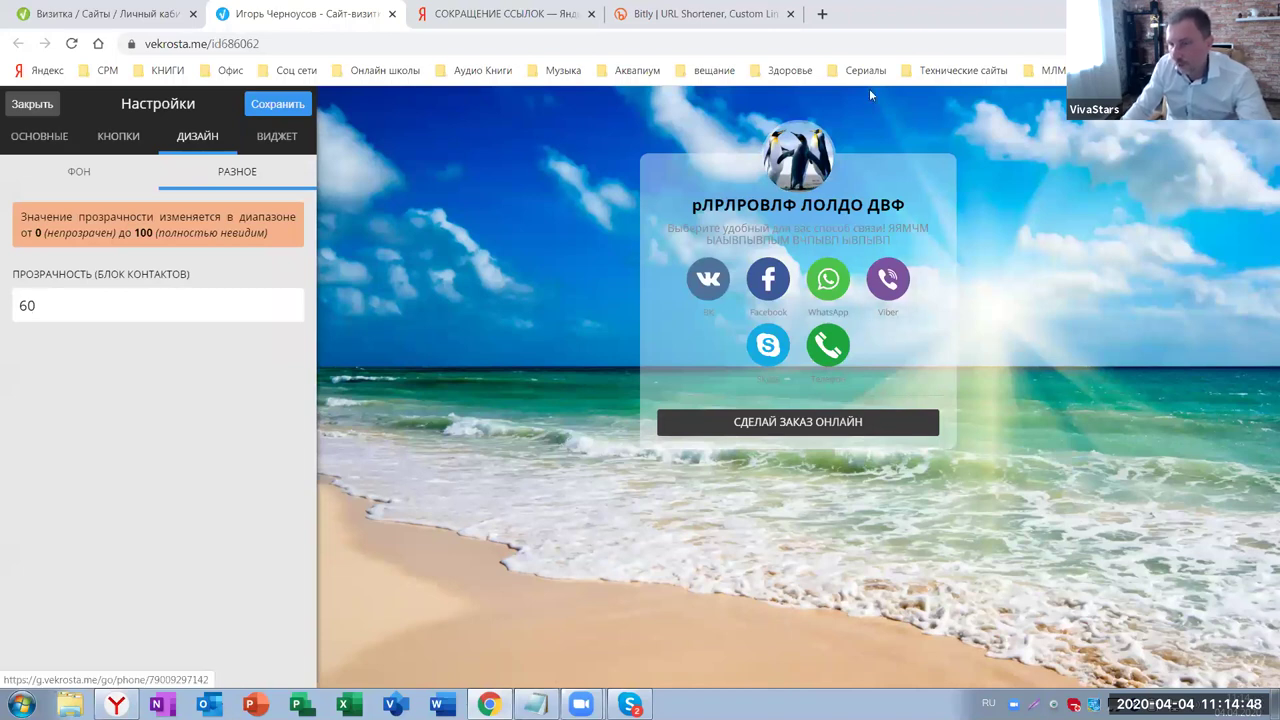
left_click_drag(55, 303, 3, 292)
type("20")
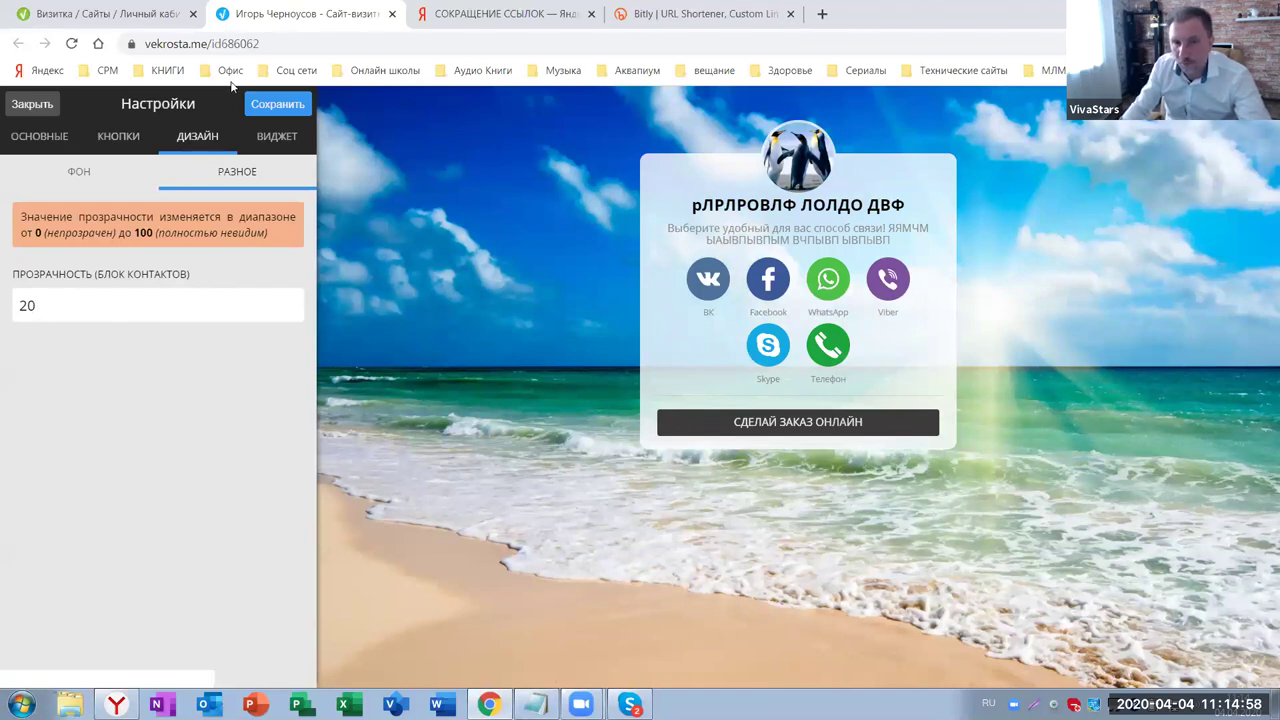
left_click(275, 106)
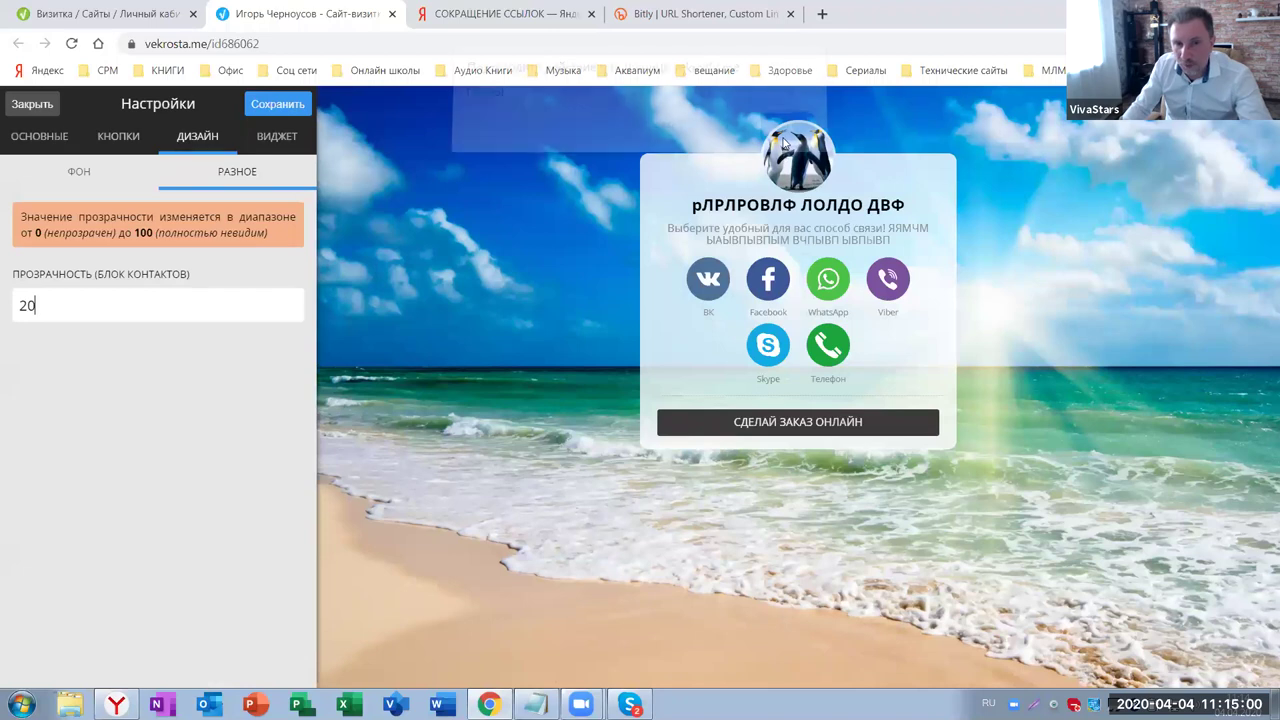
key("Return")
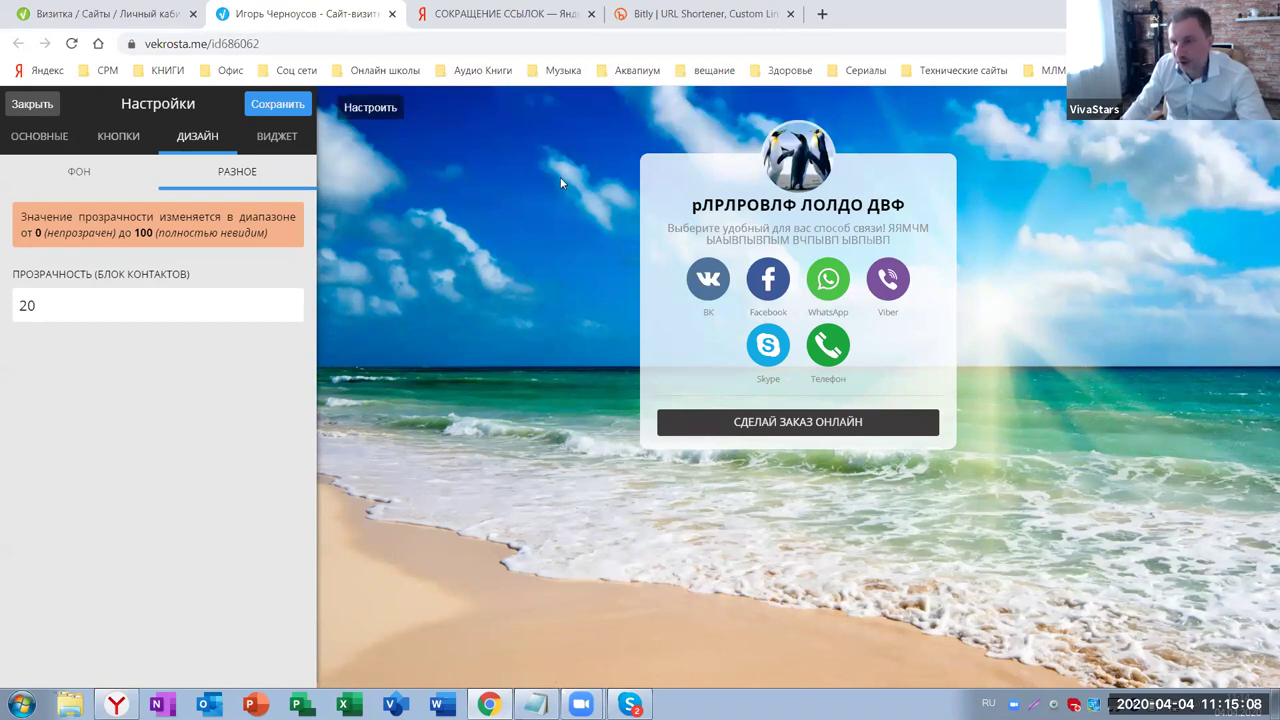
scroll(450, 190, "right", 1)
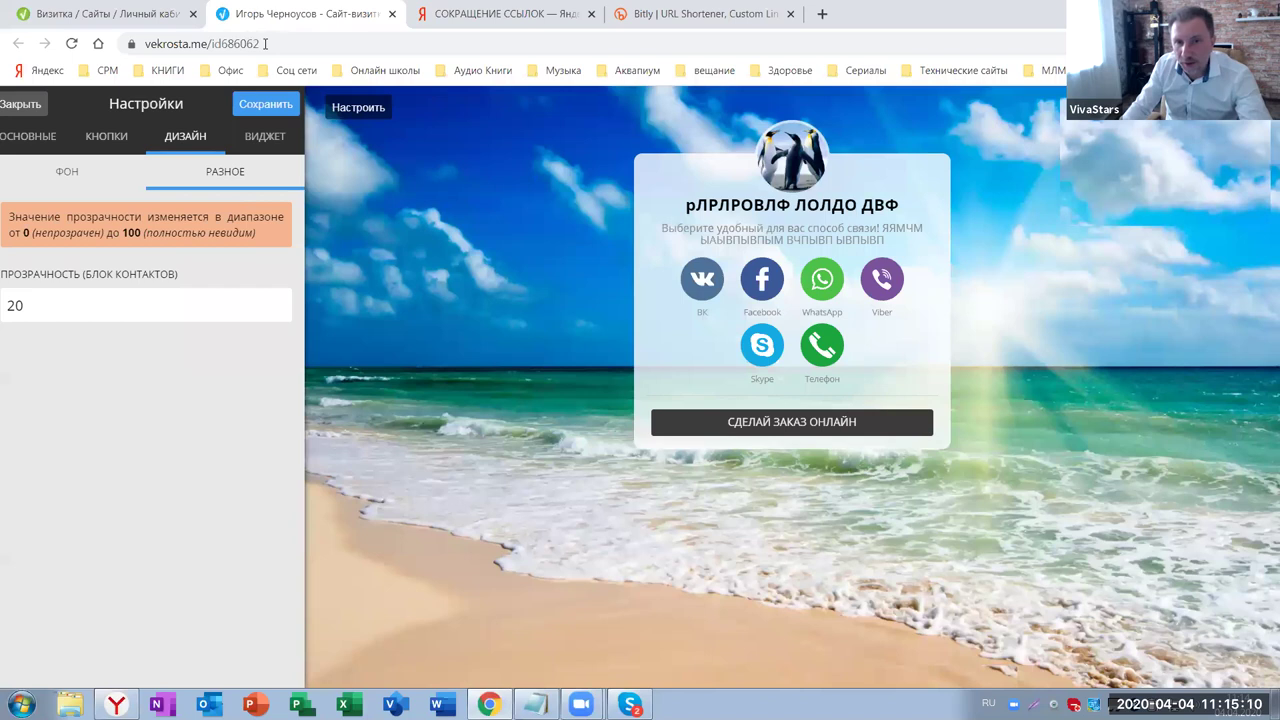
key("Escape")
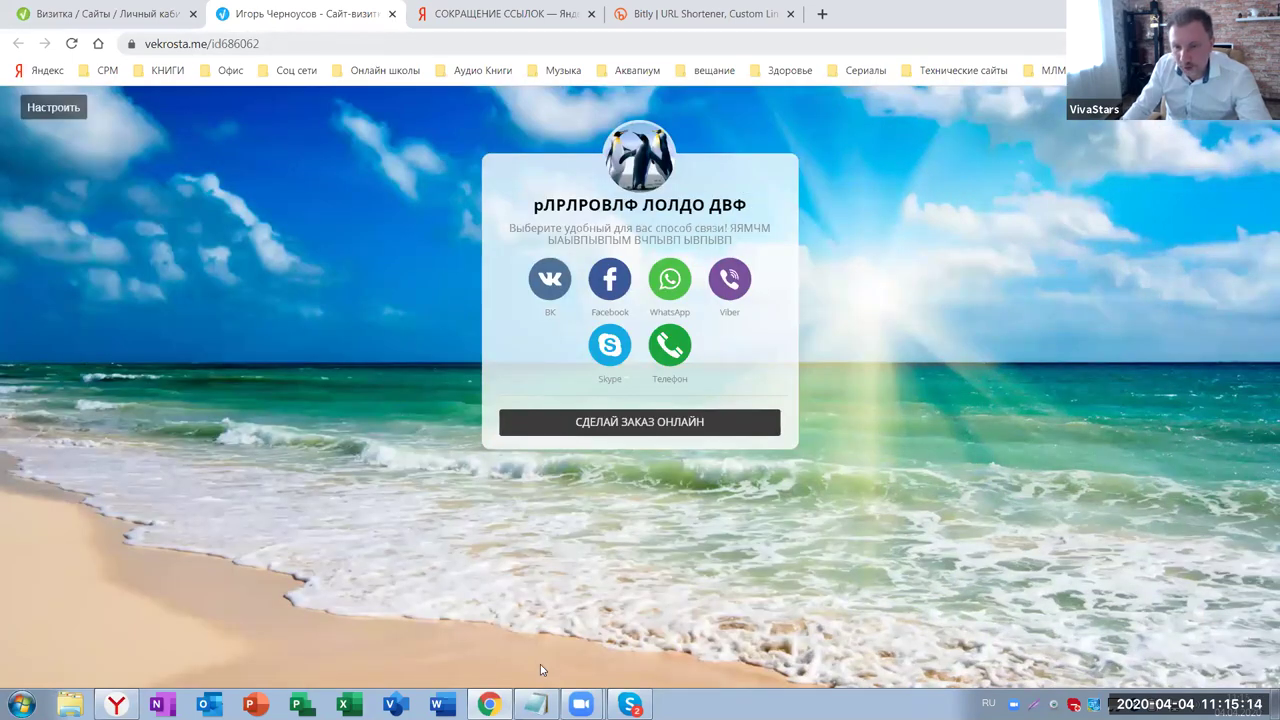
Copy the card's address, close its tab, and paste the address below vivastar.site in the Notepad notes, copying it again there
key("ctrl+l")
key("ctrl+c")
key("ctrl+w")
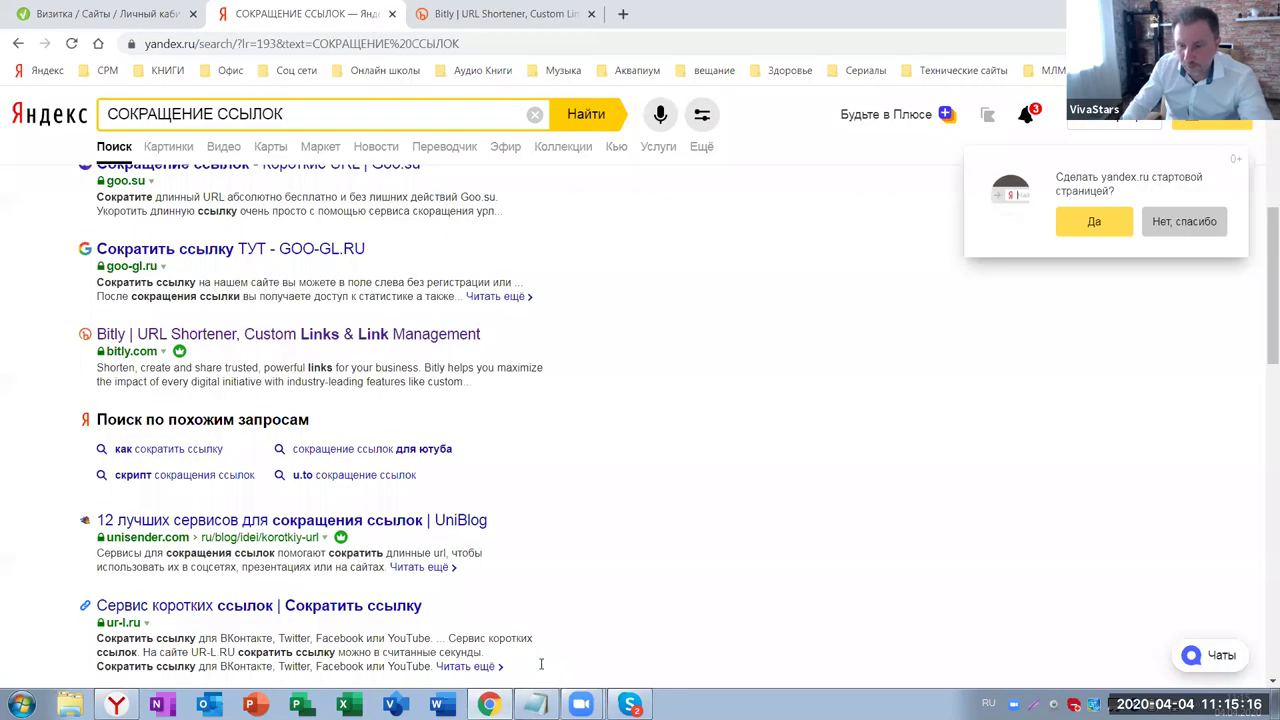
key("alt+Tab")
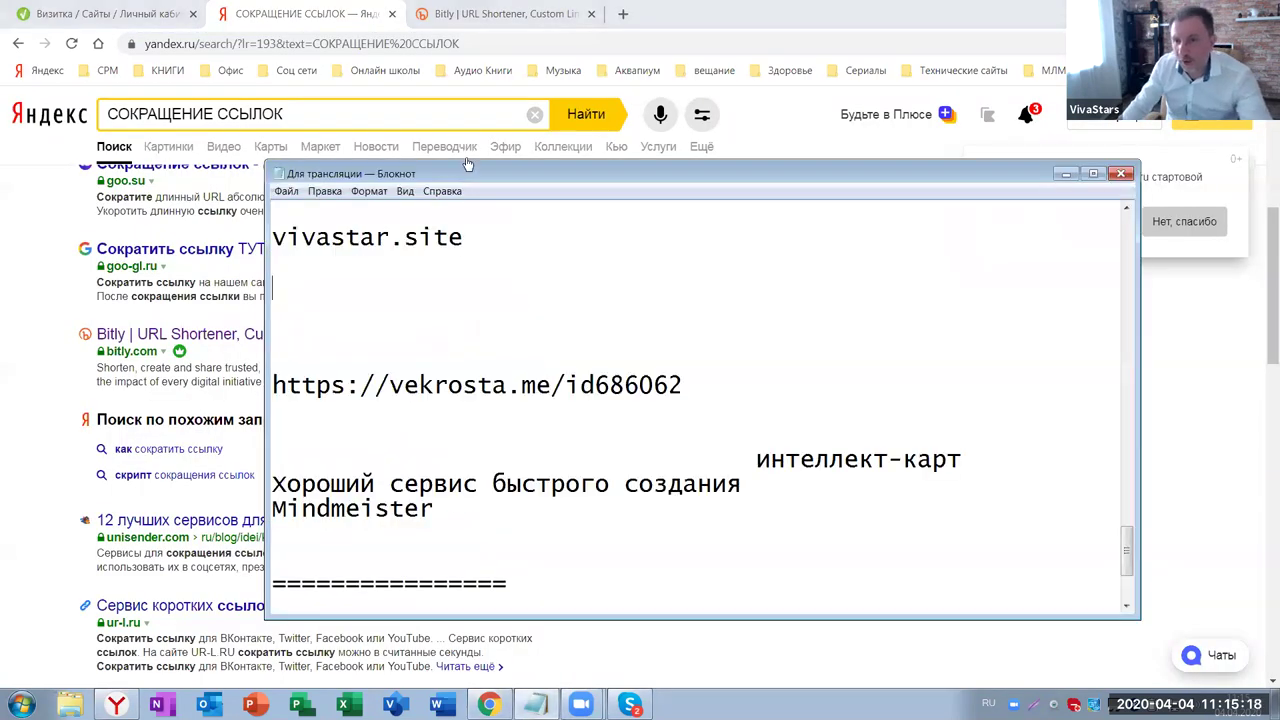
key("ctrl+v")
left_click_drag(684, 312, 255, 312)
key("ctrl+c")
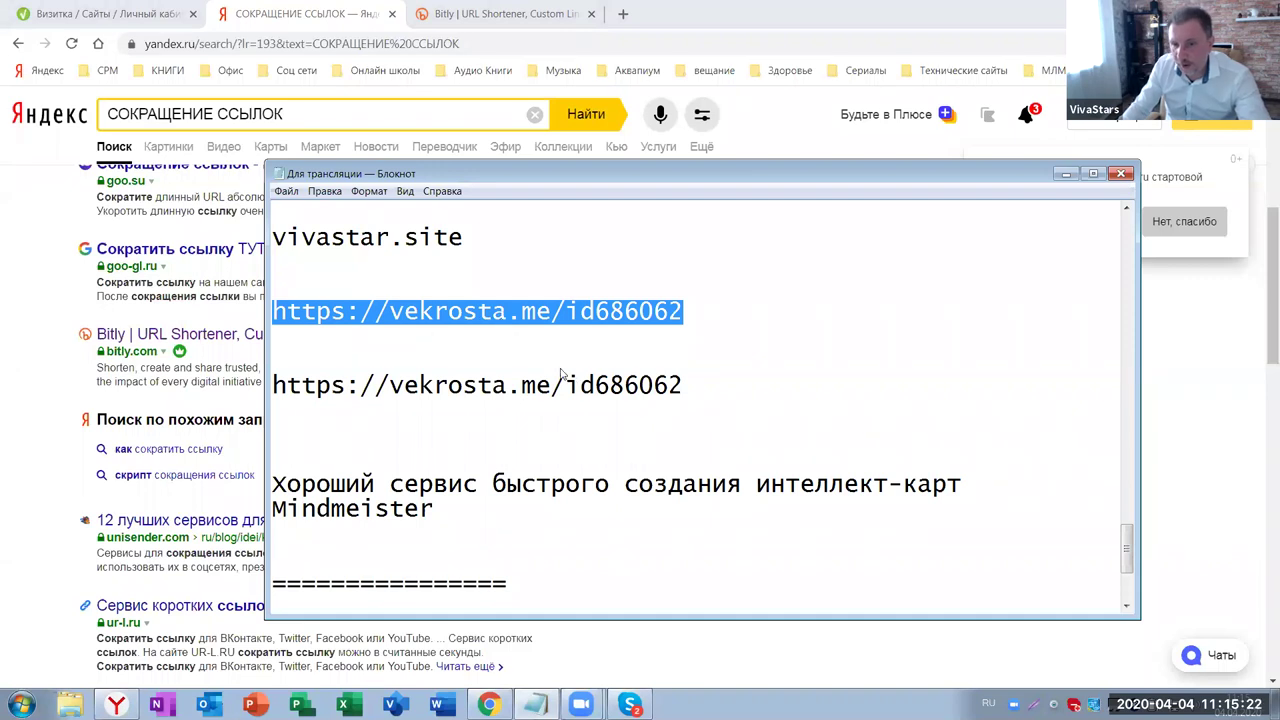
right_click(501, 318)
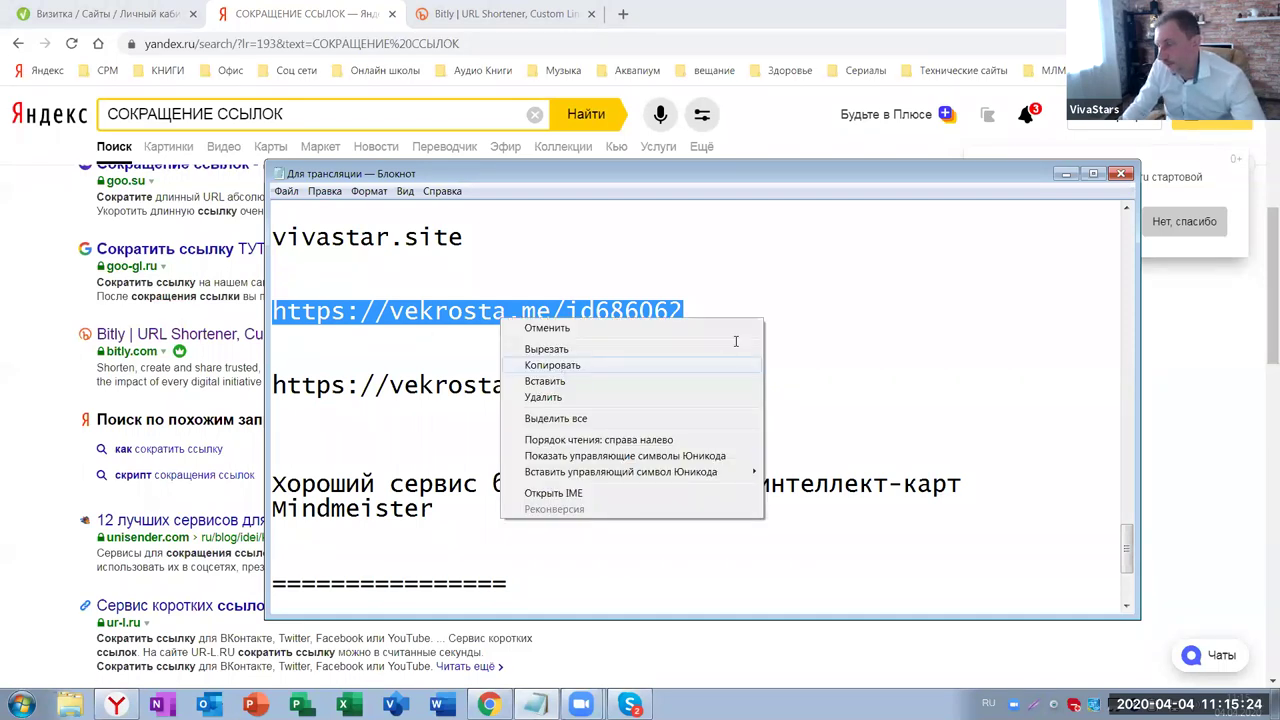
key("Return")
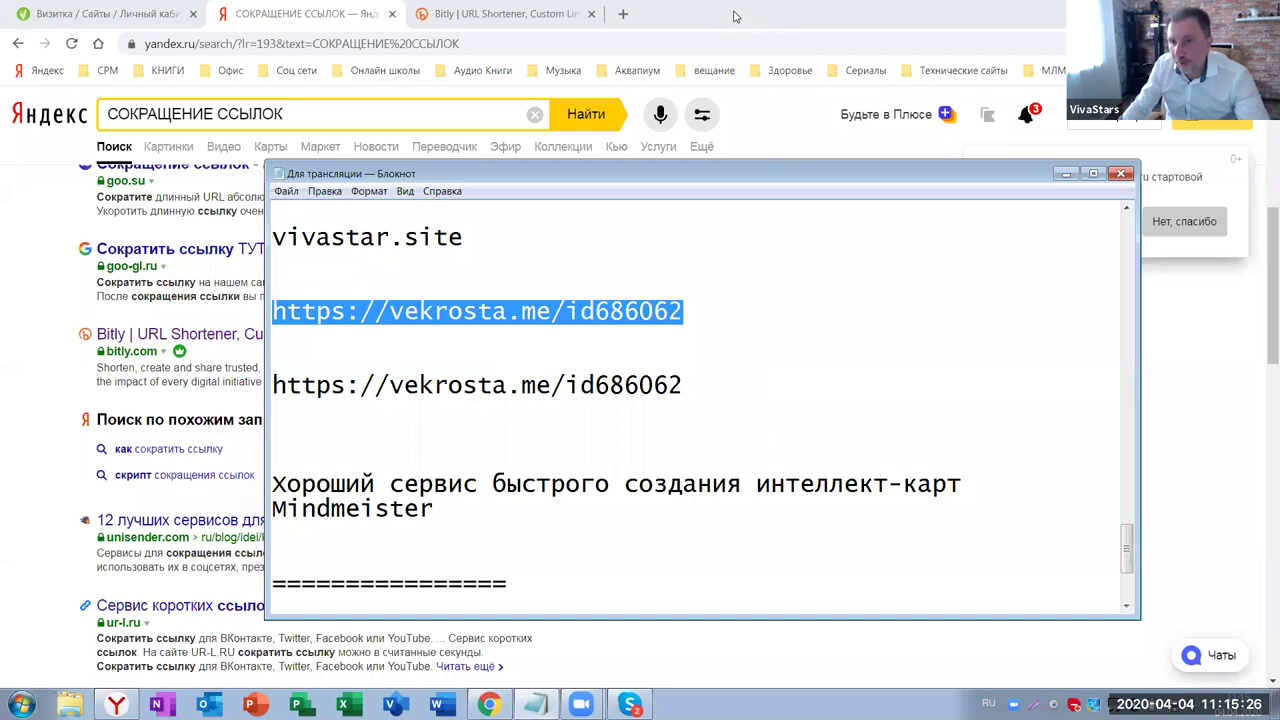
Open the copied card address in a new browser tab and test the СДЕЛАЙ ЗАКАЗ ОНЛАЙН link, closing the order page it opens
left_click(628, 17)
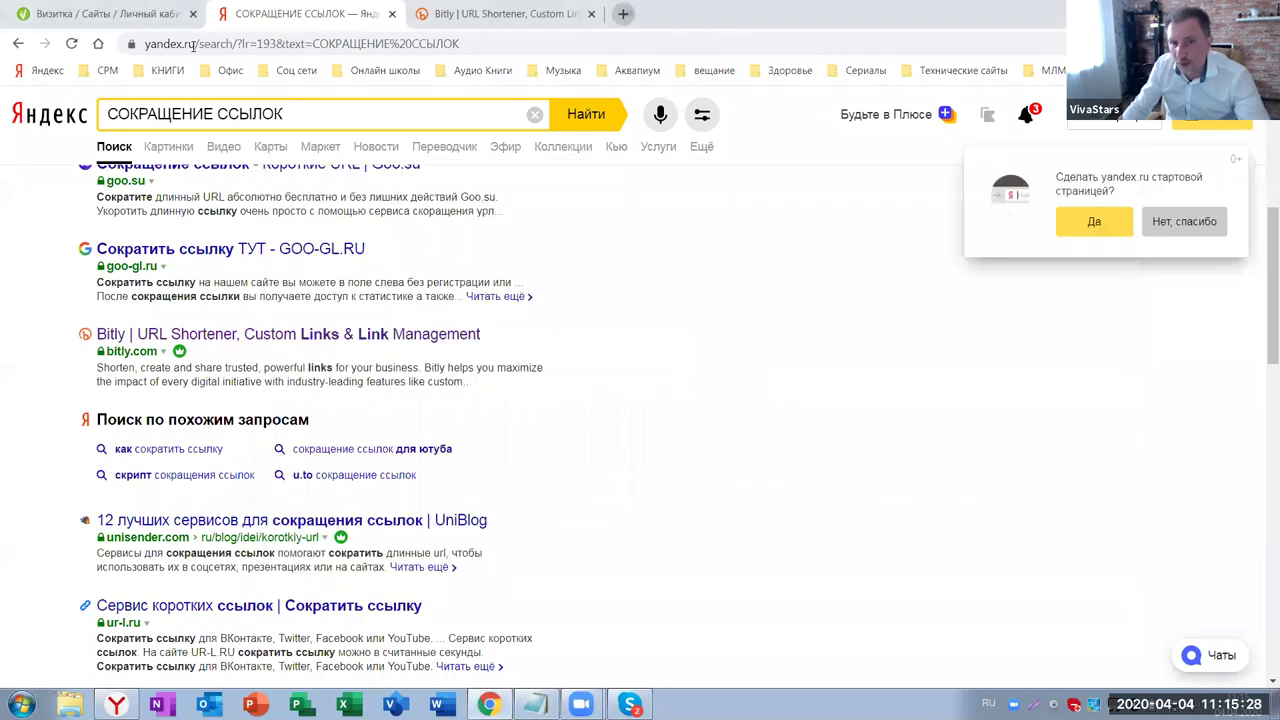
key("ctrl+t")
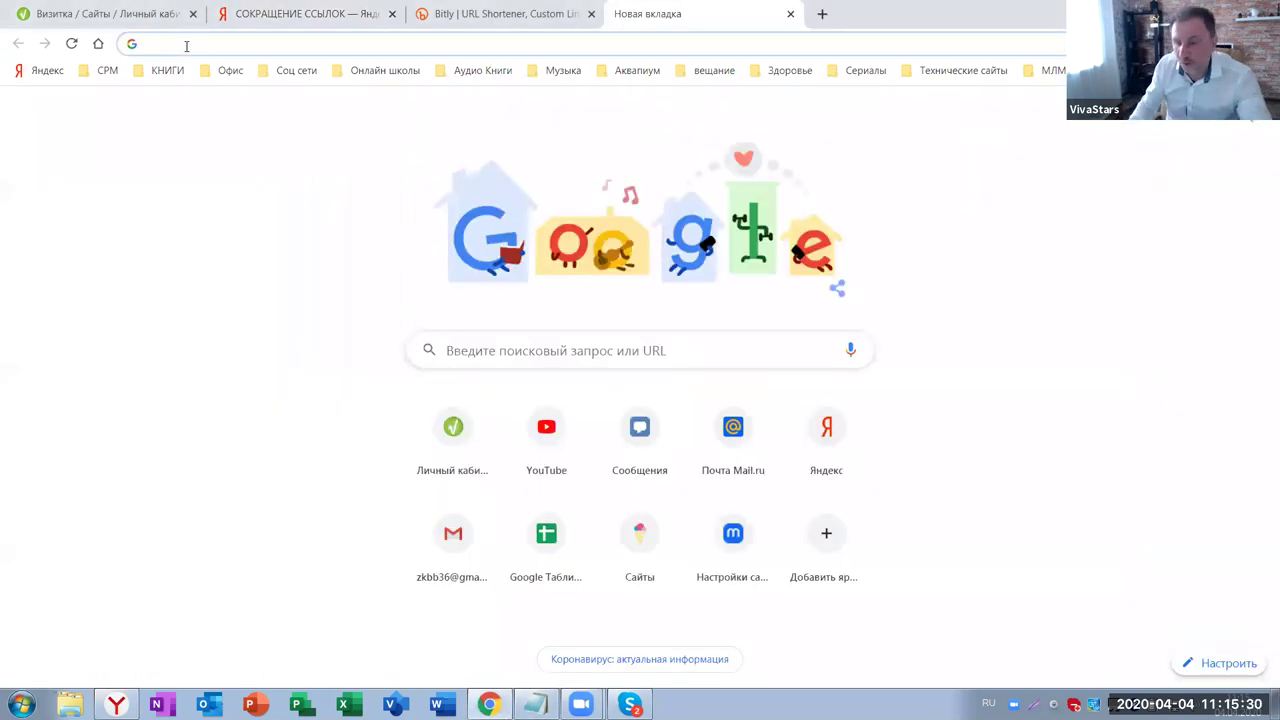
key("ctrl+v")
key("Return")
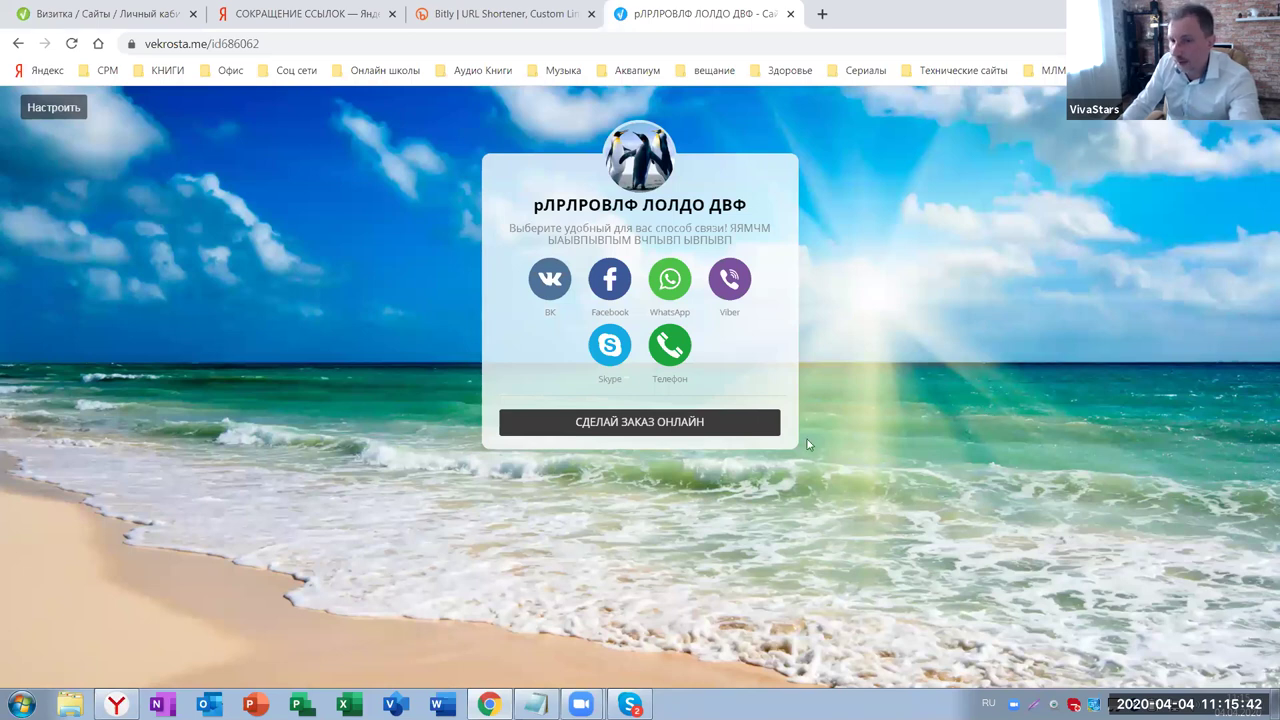
left_click(722, 418)
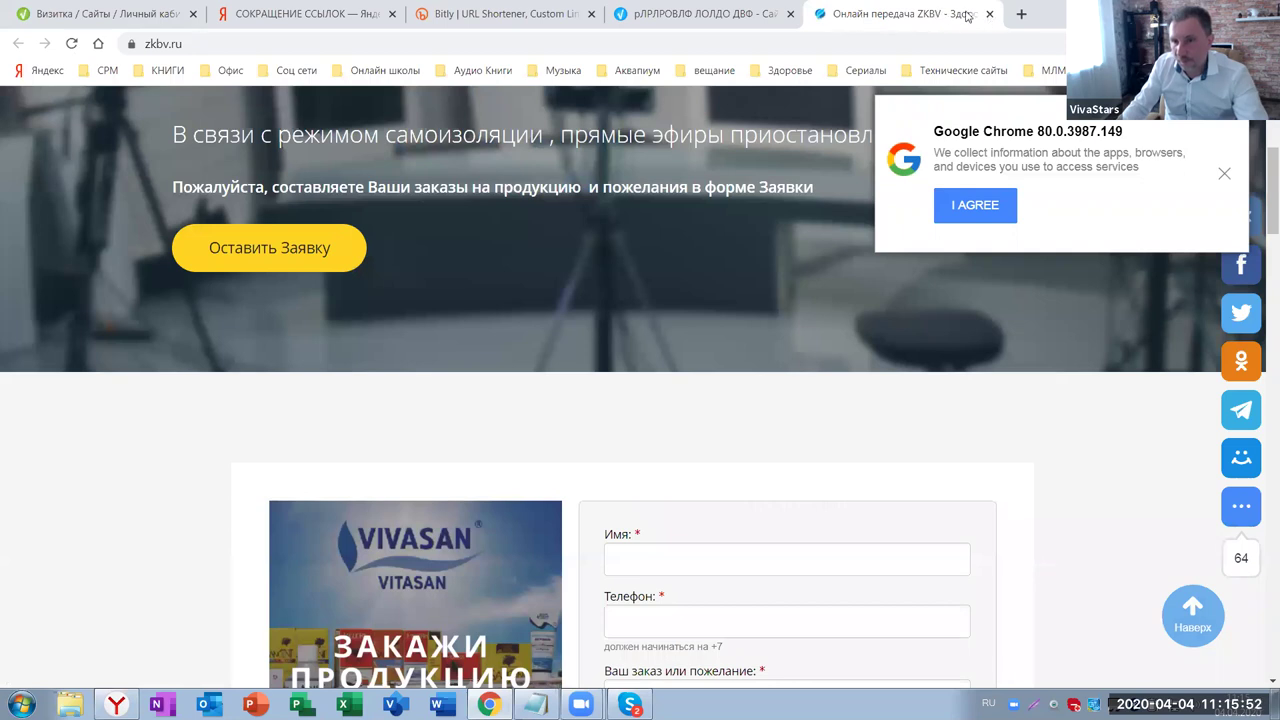
key("ctrl+w")
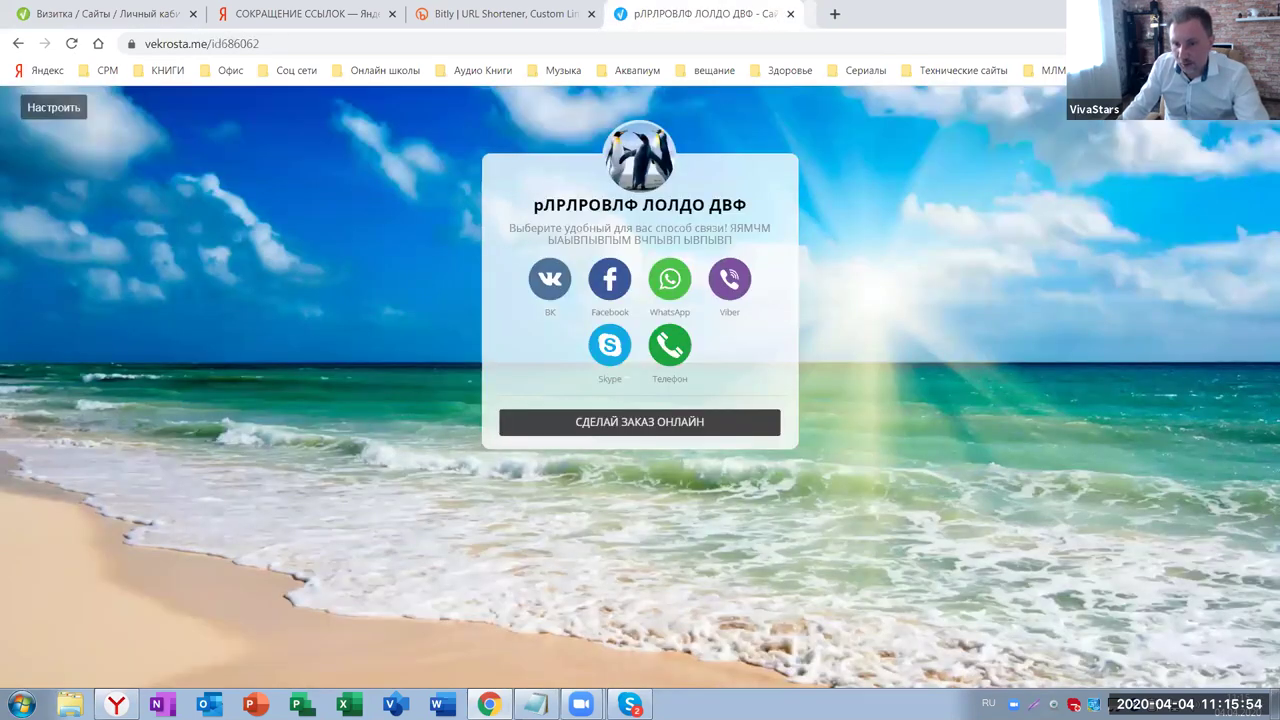
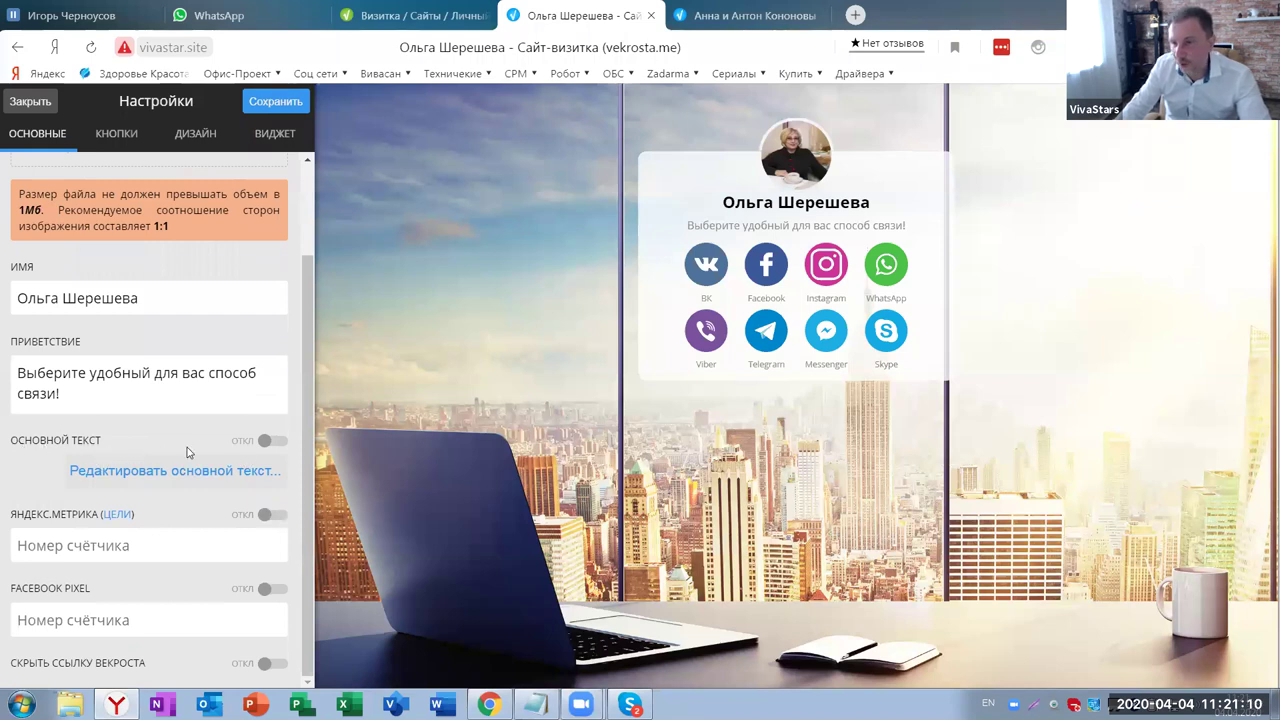
Turn on the card's main text and open it for editing, viewing the image and video insertion dialogs without adding media
left_click(266, 442)
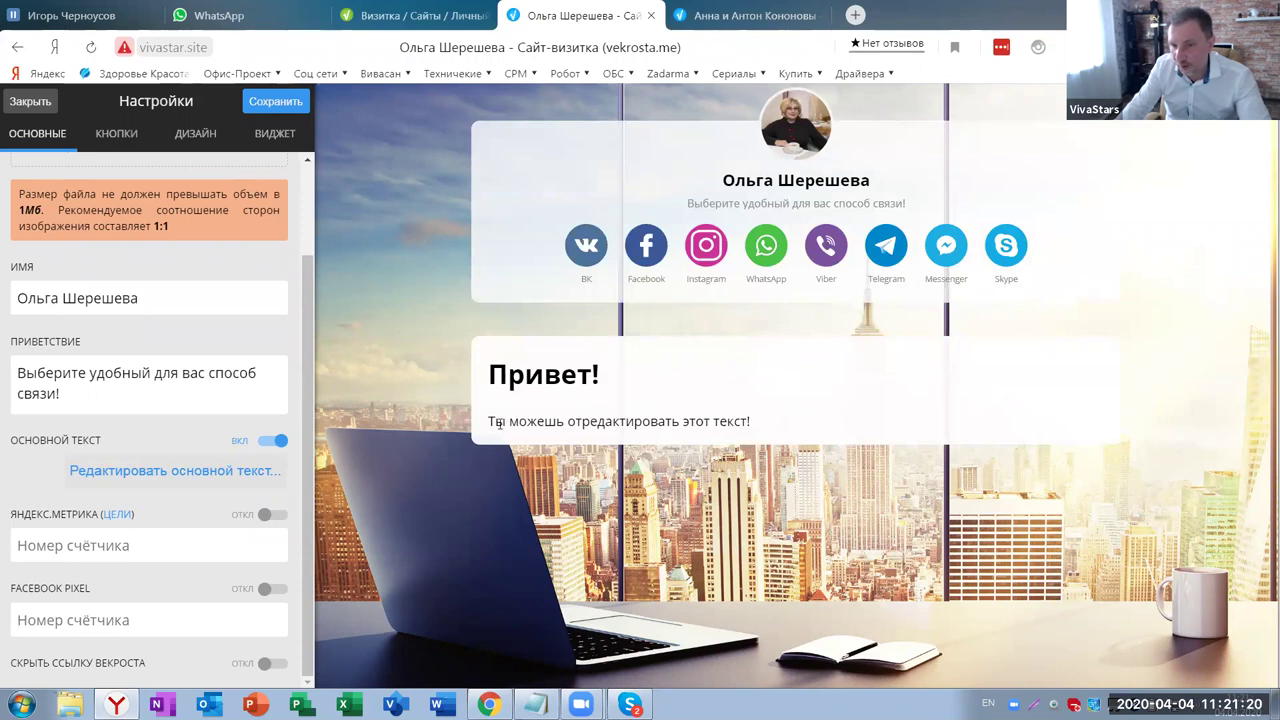
left_click(127, 474)
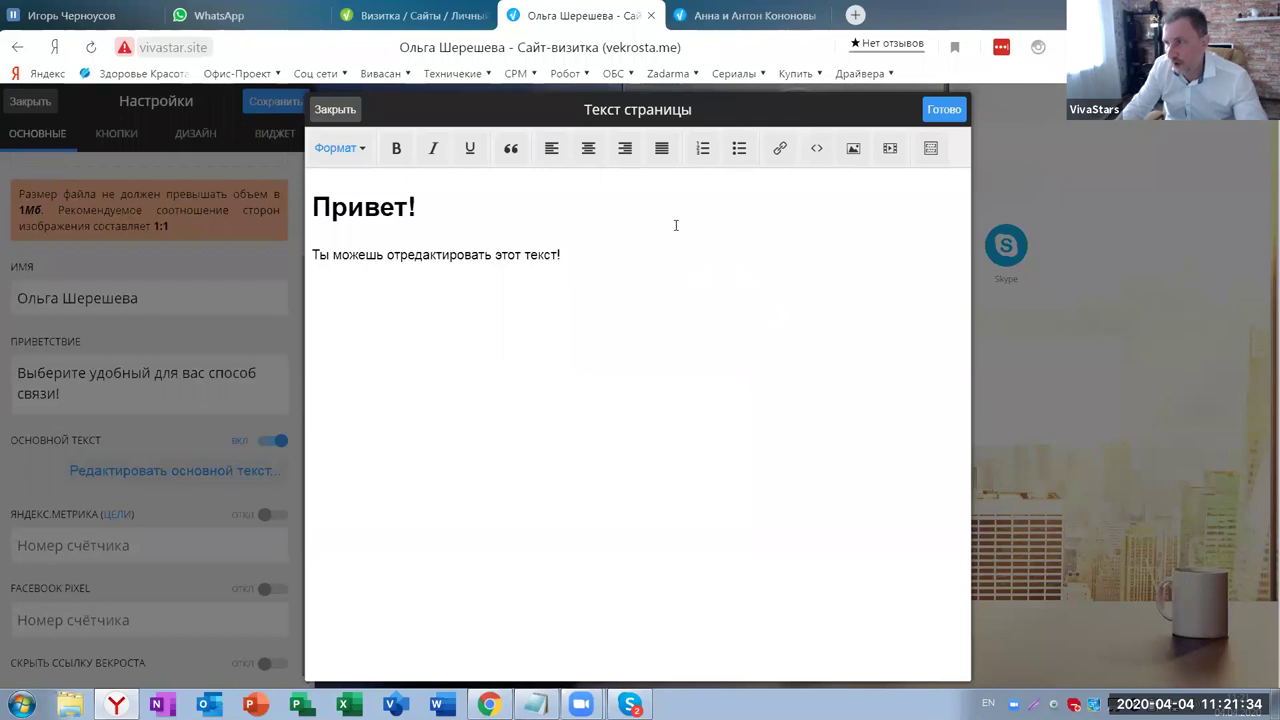
left_click(852, 150)
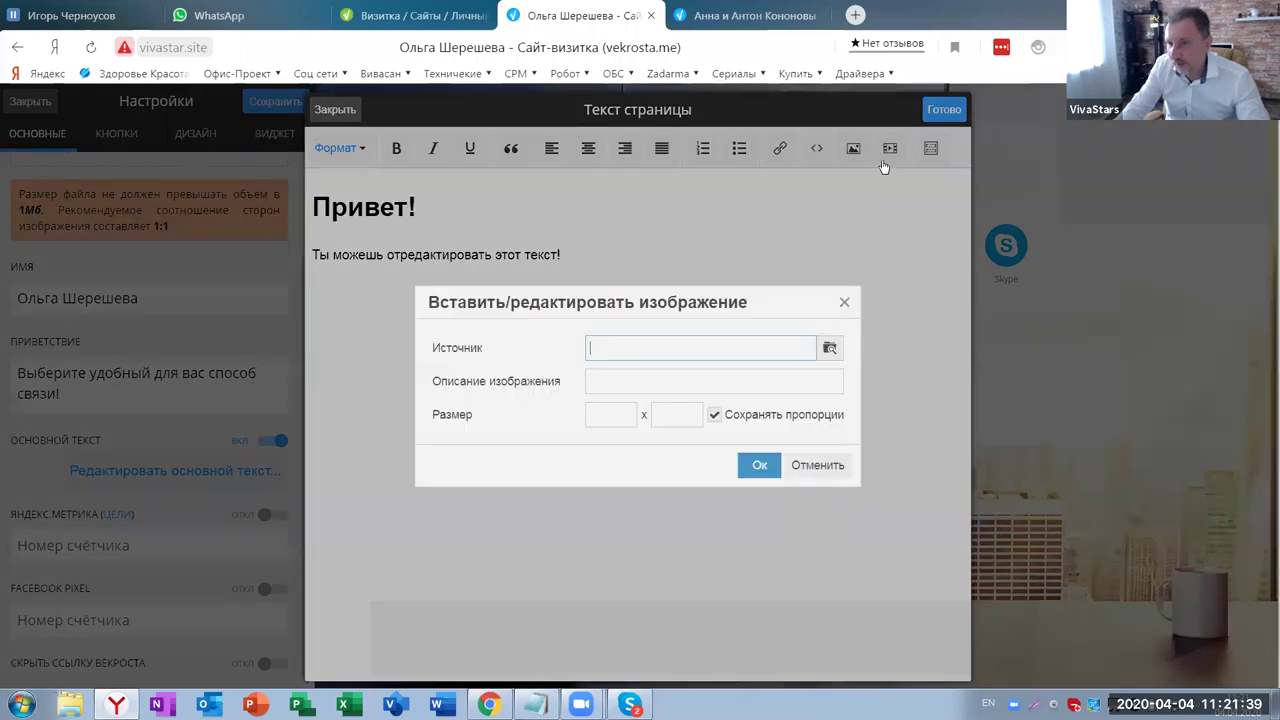
left_click(889, 155)
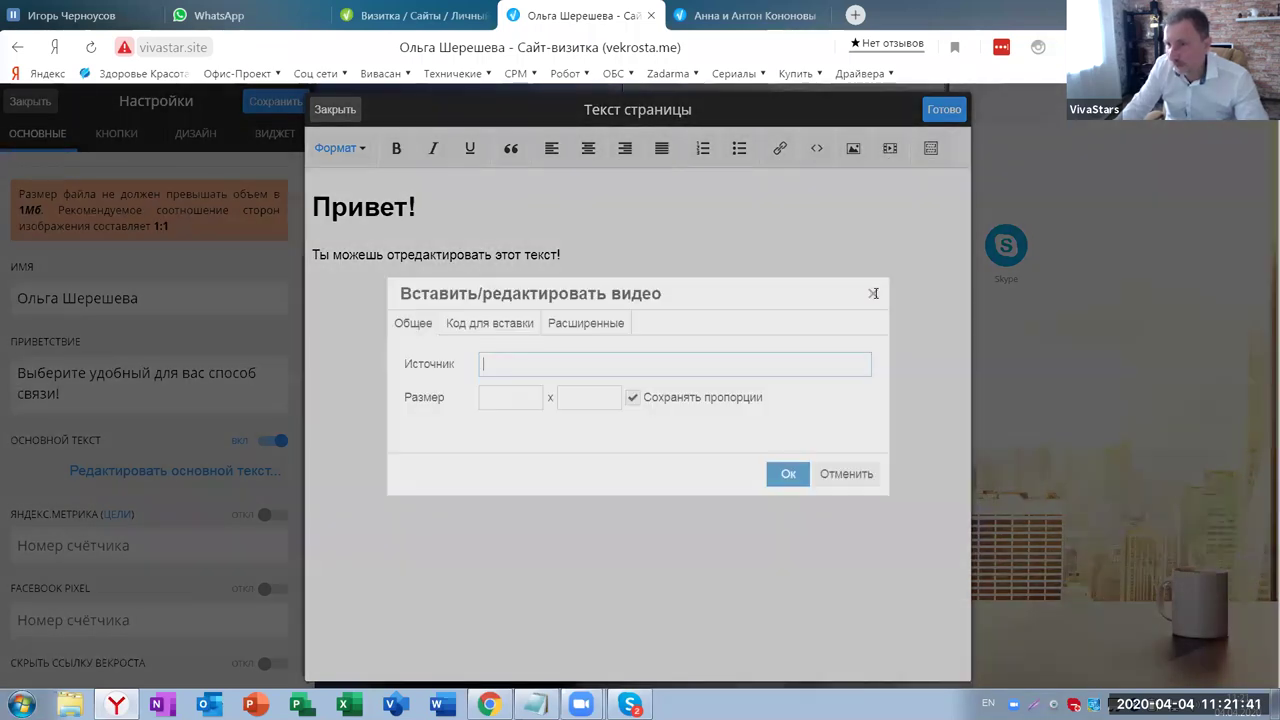
left_click(873, 293)
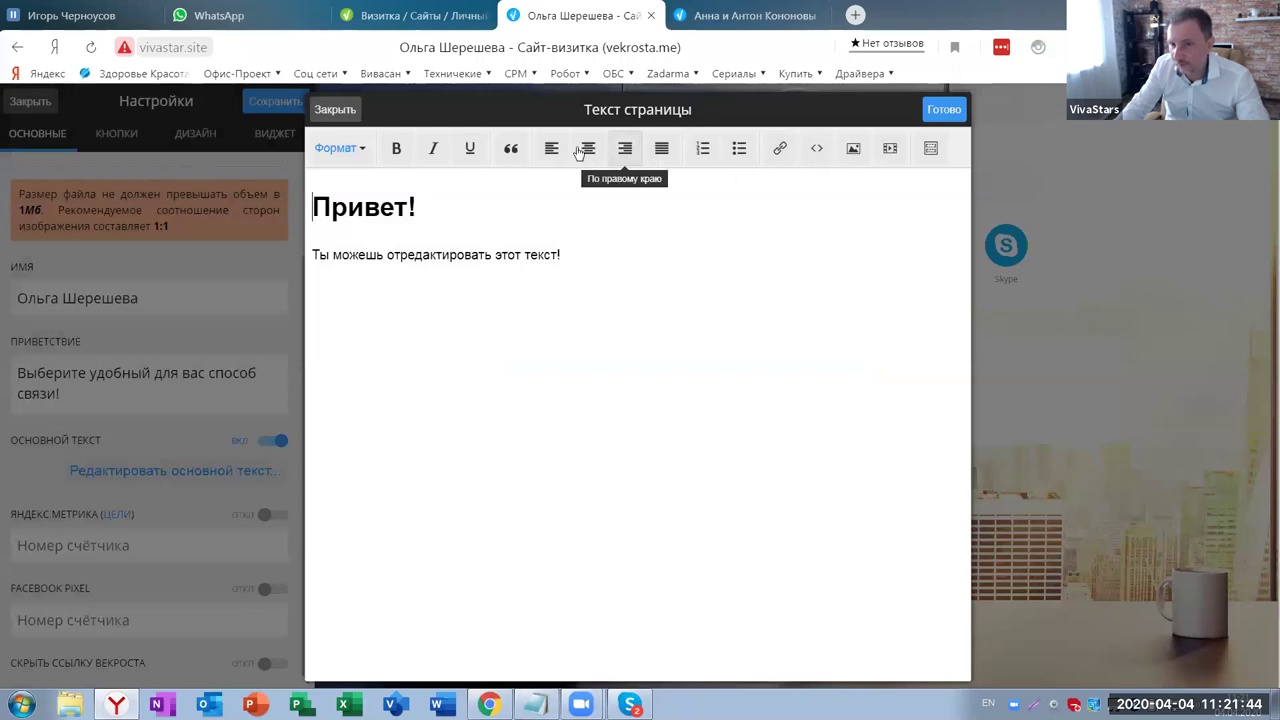
Format the heading Привет! as a quote and add the sample lines MDZMFMASM and MNAKCNLKASI below the existing sentence
left_click(508, 150)
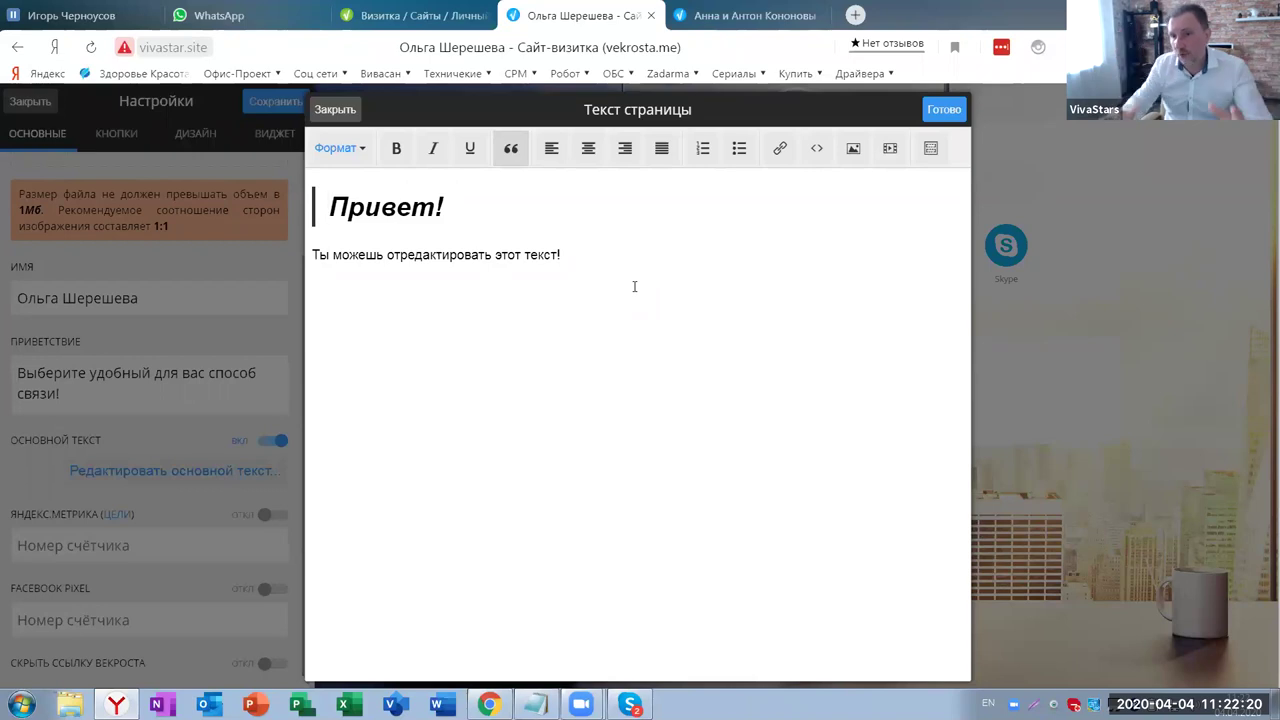
left_click(593, 254)
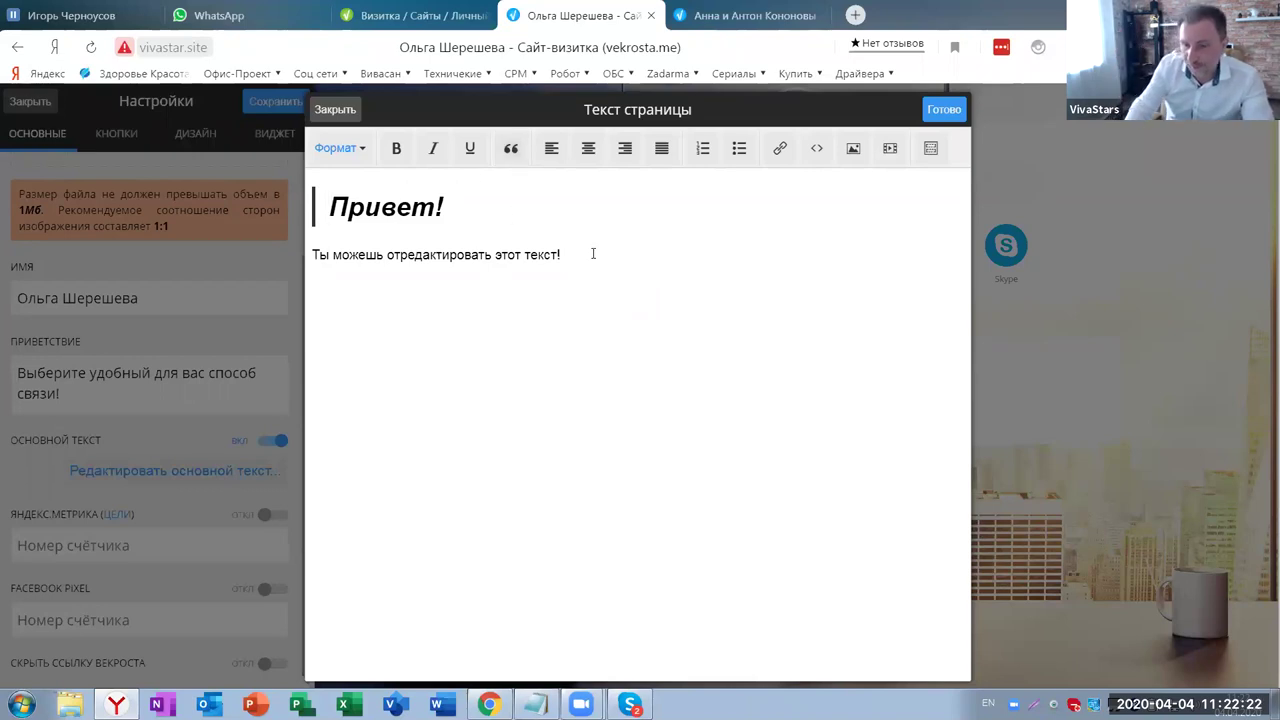
key("Return")
type("MDZMFMASM  ")
type("MNAKCNLKAS")
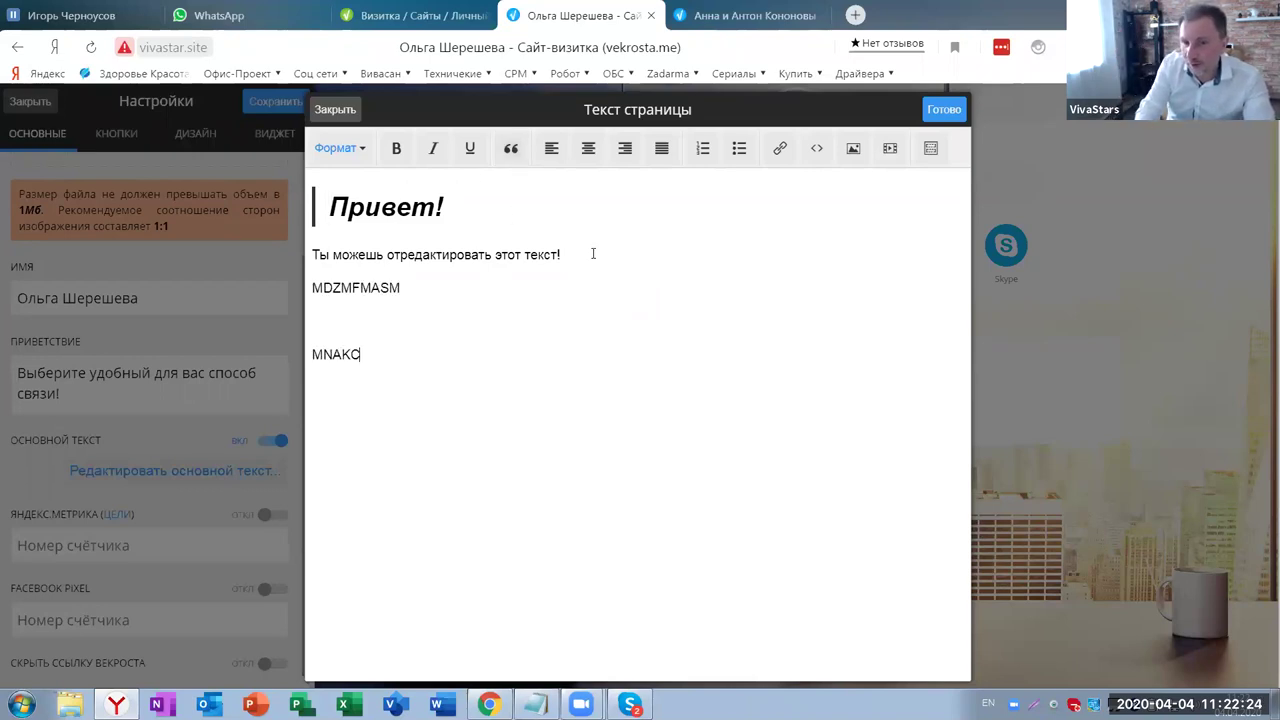
left_click(853, 152)
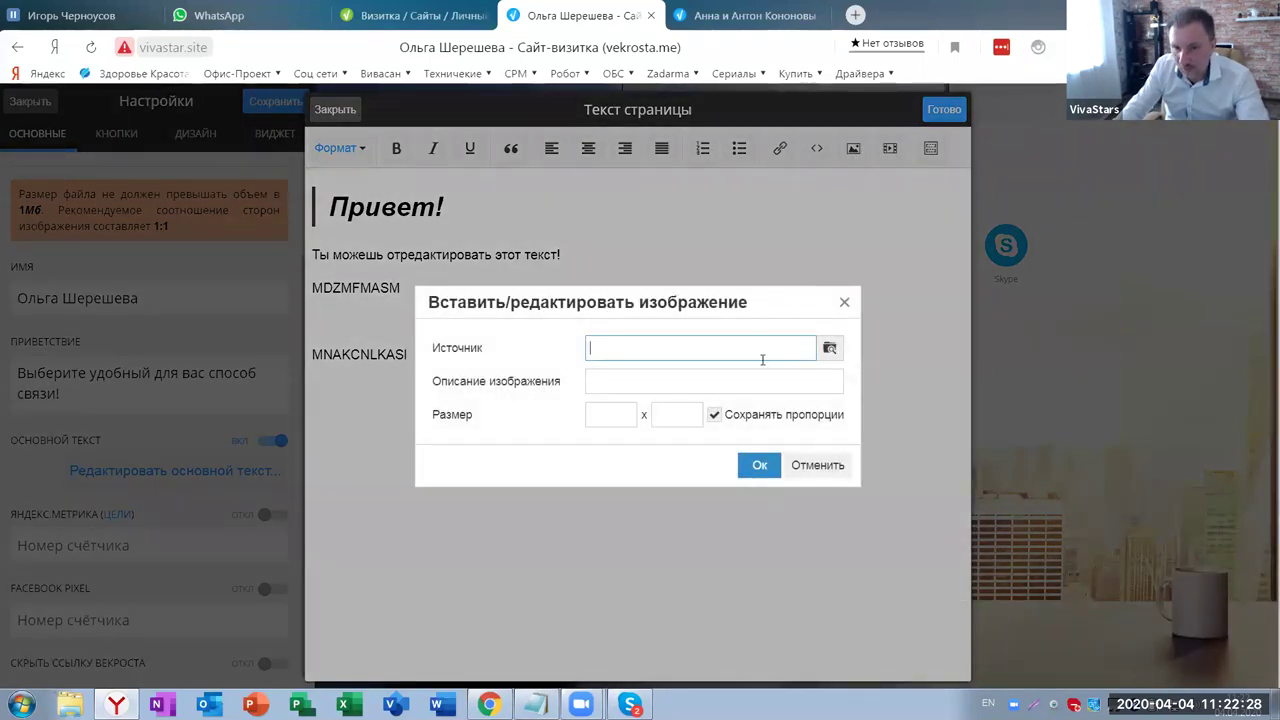
left_click(817, 466)
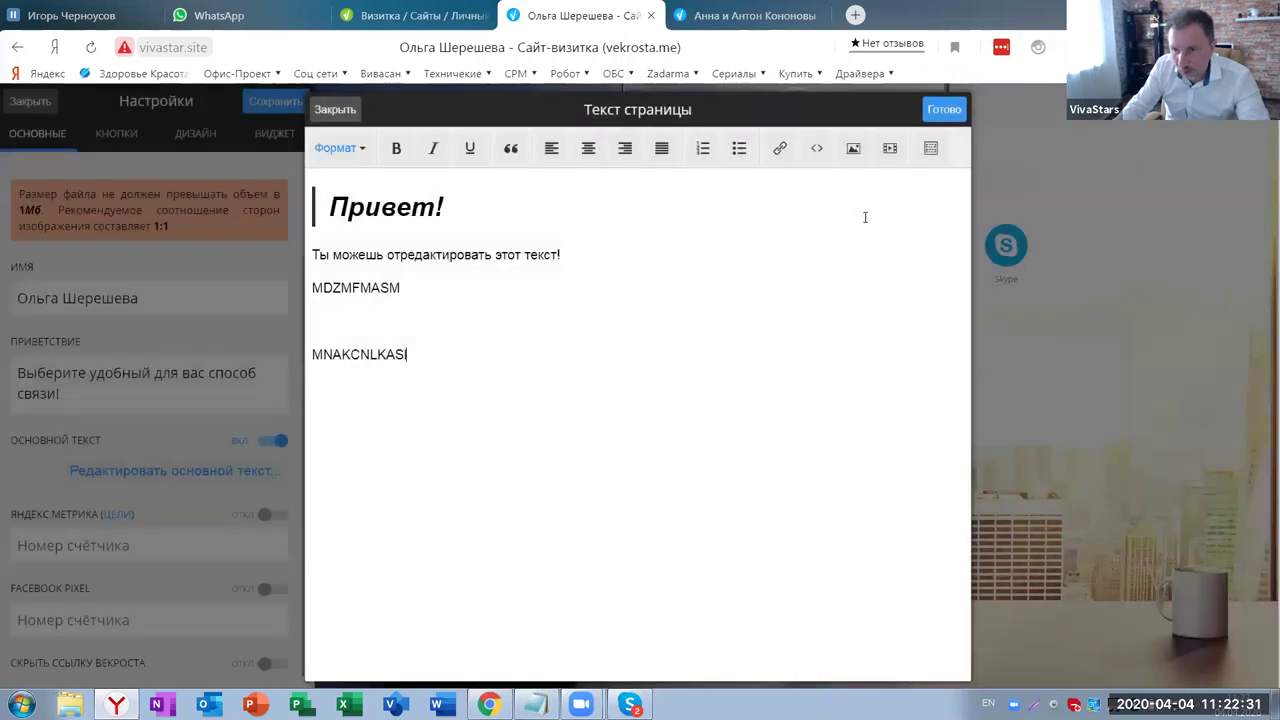
Upload the picture Рост канала from folder 1 on disk C and insert it after the last line of text
left_click(853, 150)
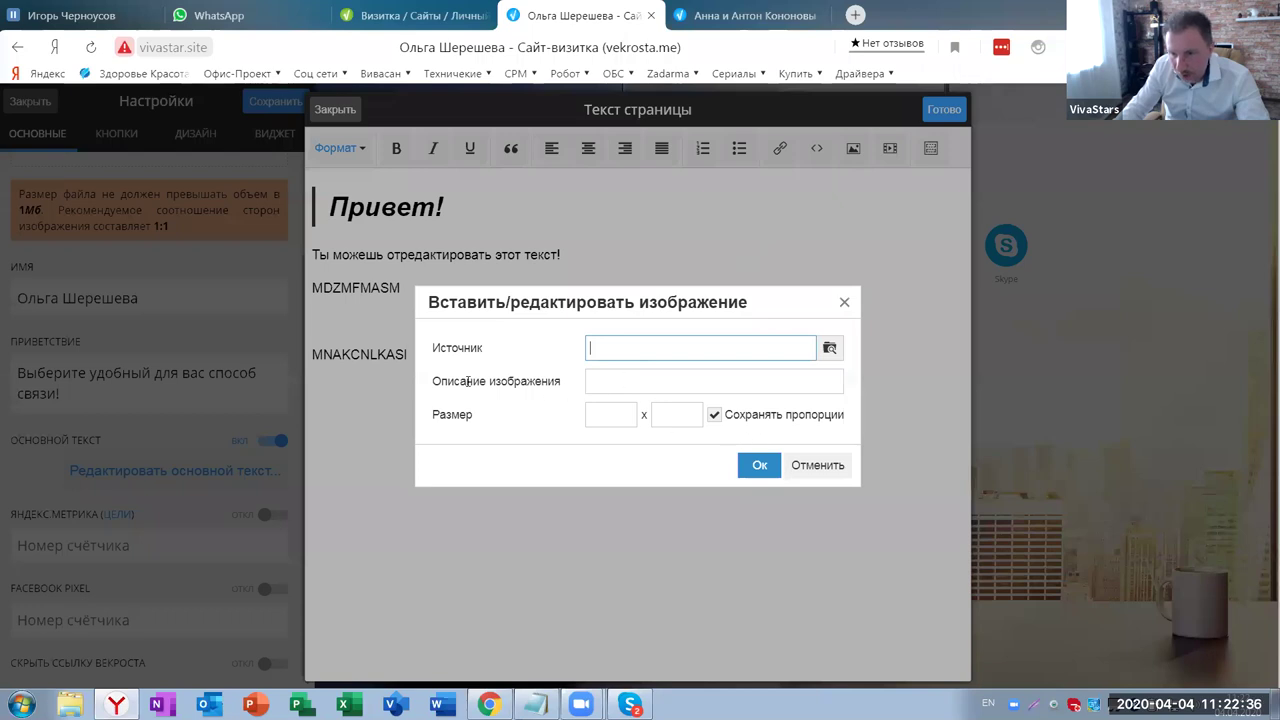
left_click(829, 348)
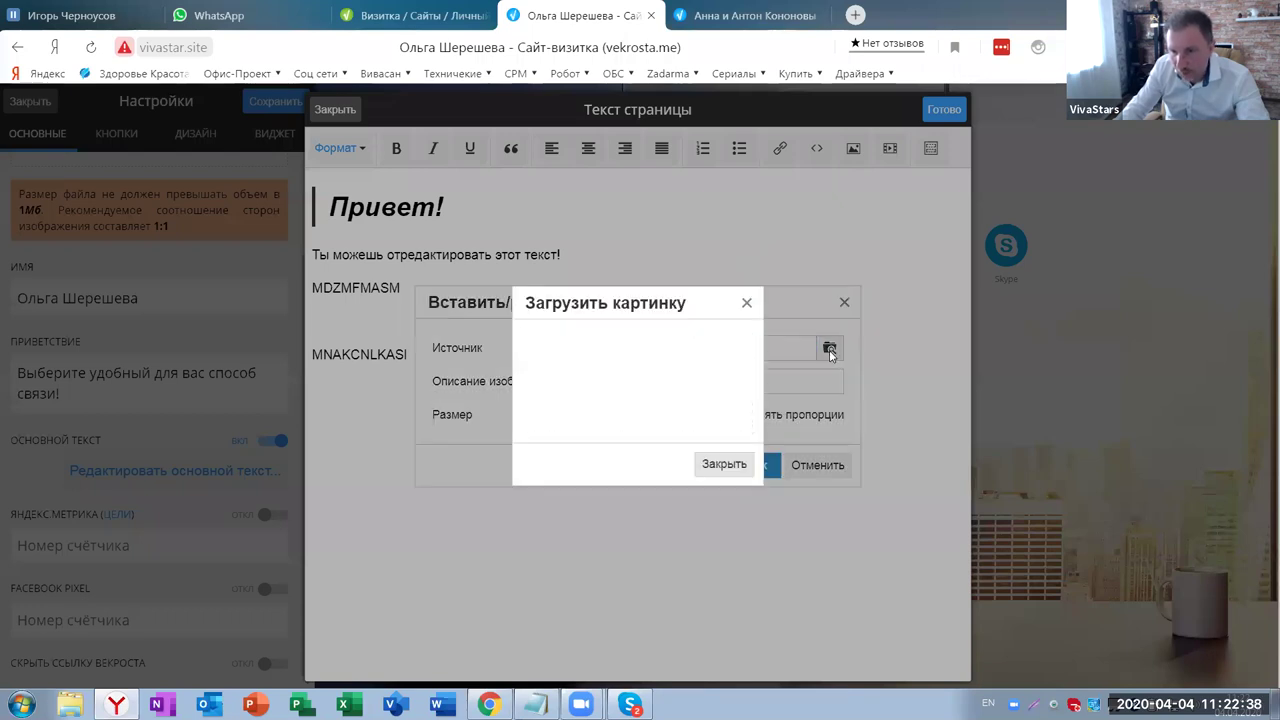
left_click(640, 397)
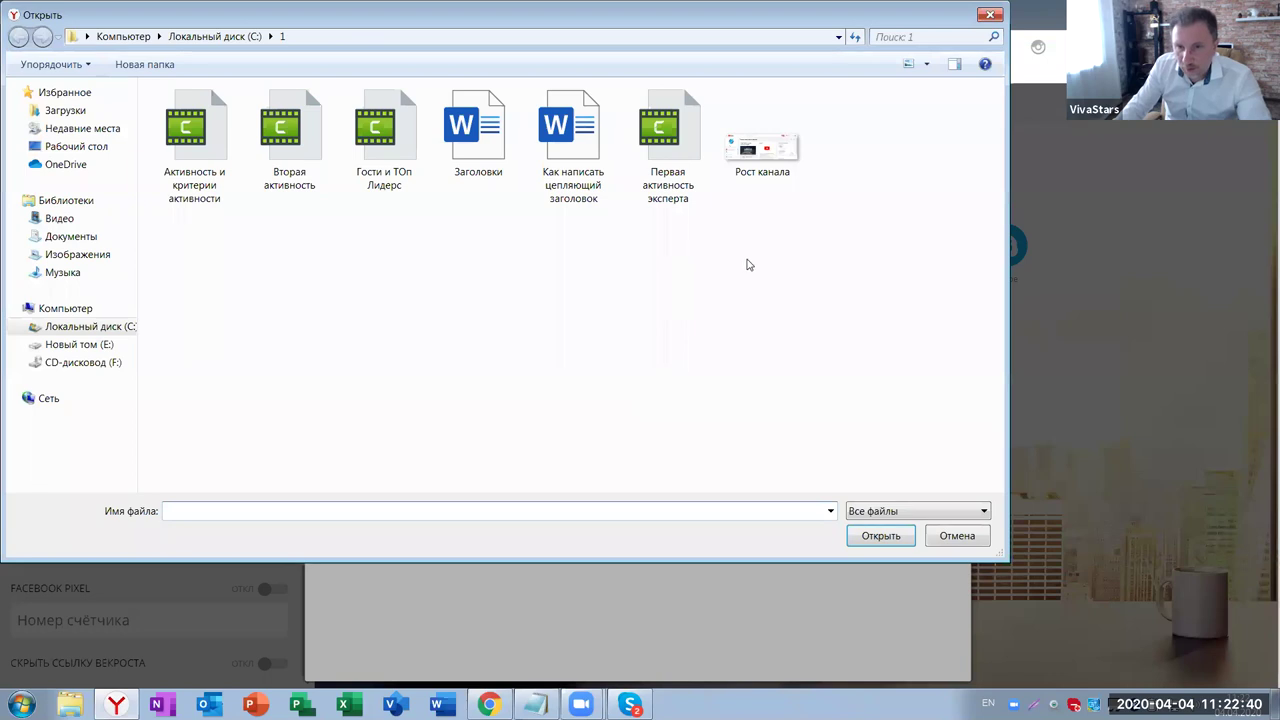
left_click(763, 140)
left_click(881, 535)
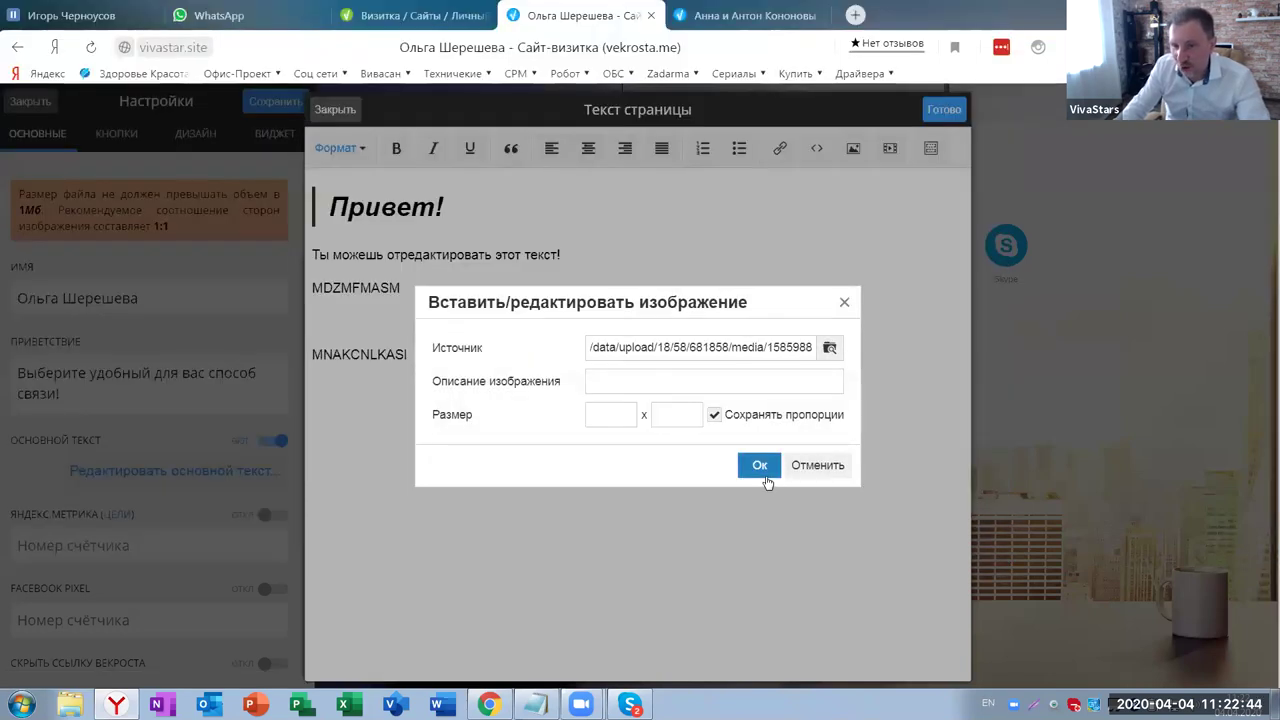
left_click(757, 466)
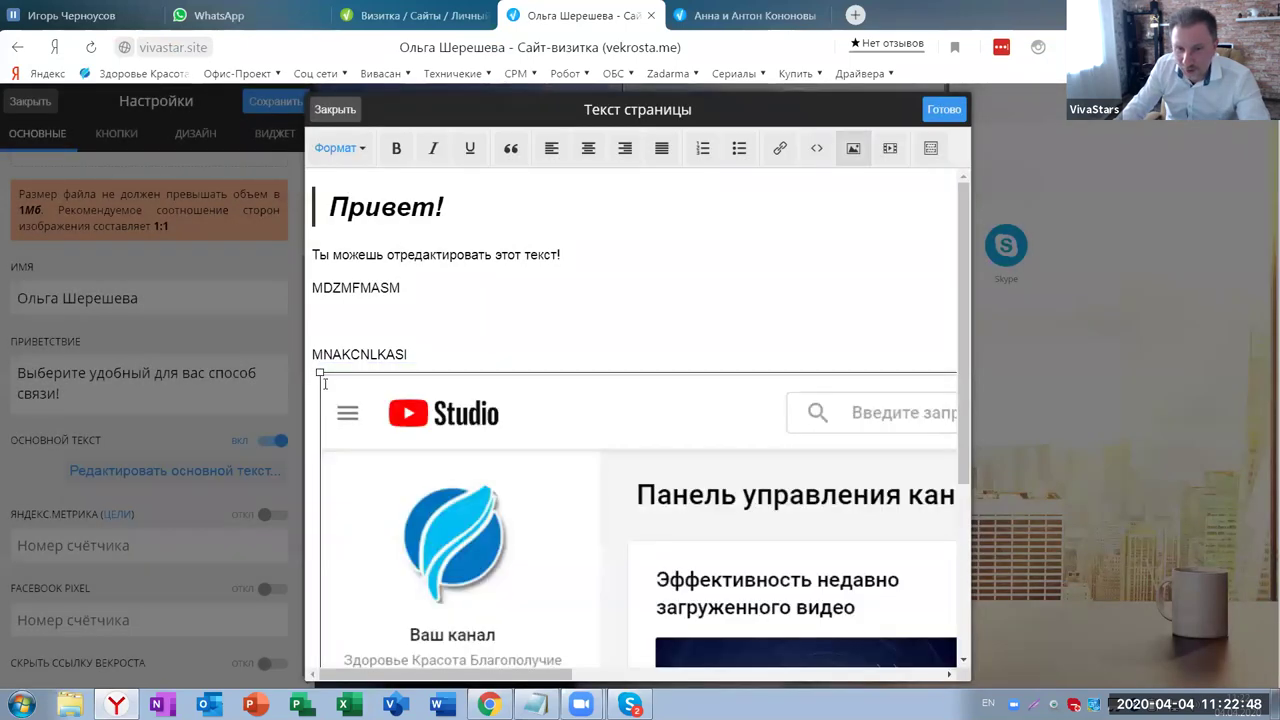
Scale the inserted picture down to fit the editor's width and apply the page text to the card
left_click_drag(320, 373, 589, 557)
left_click_drag(318, 372, 515, 430)
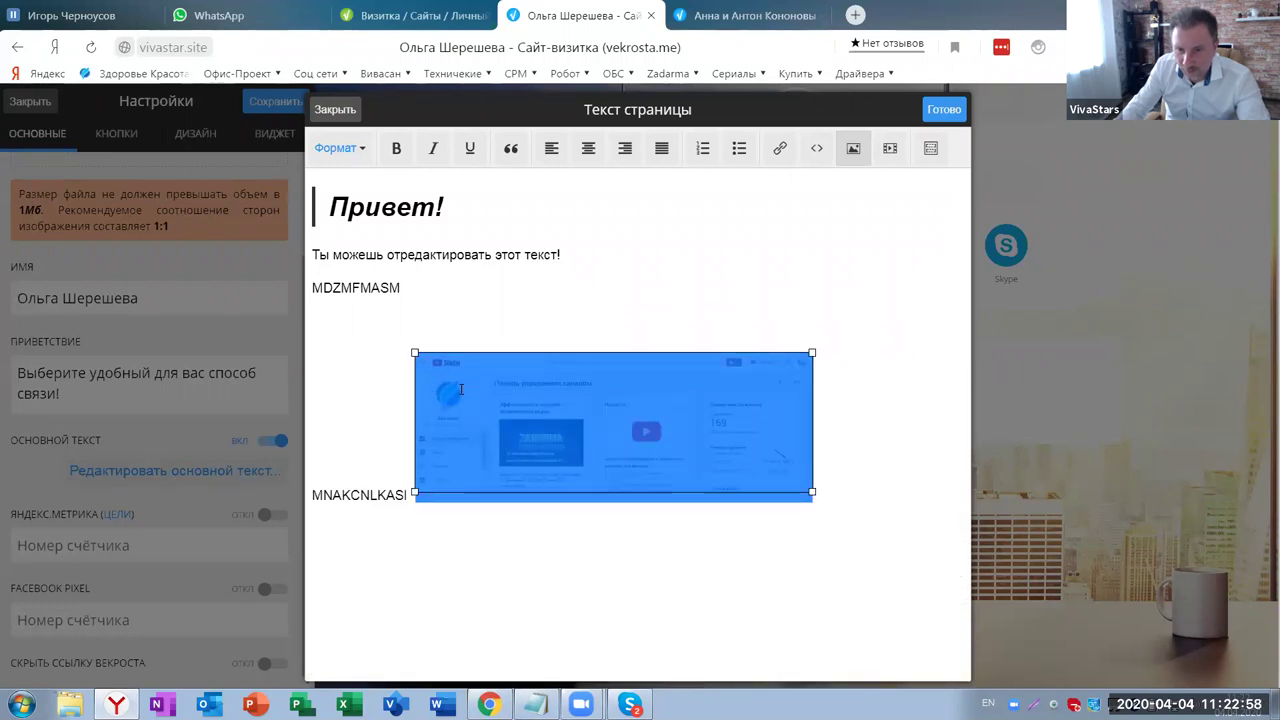
left_click_drag(414, 352, 313, 304)
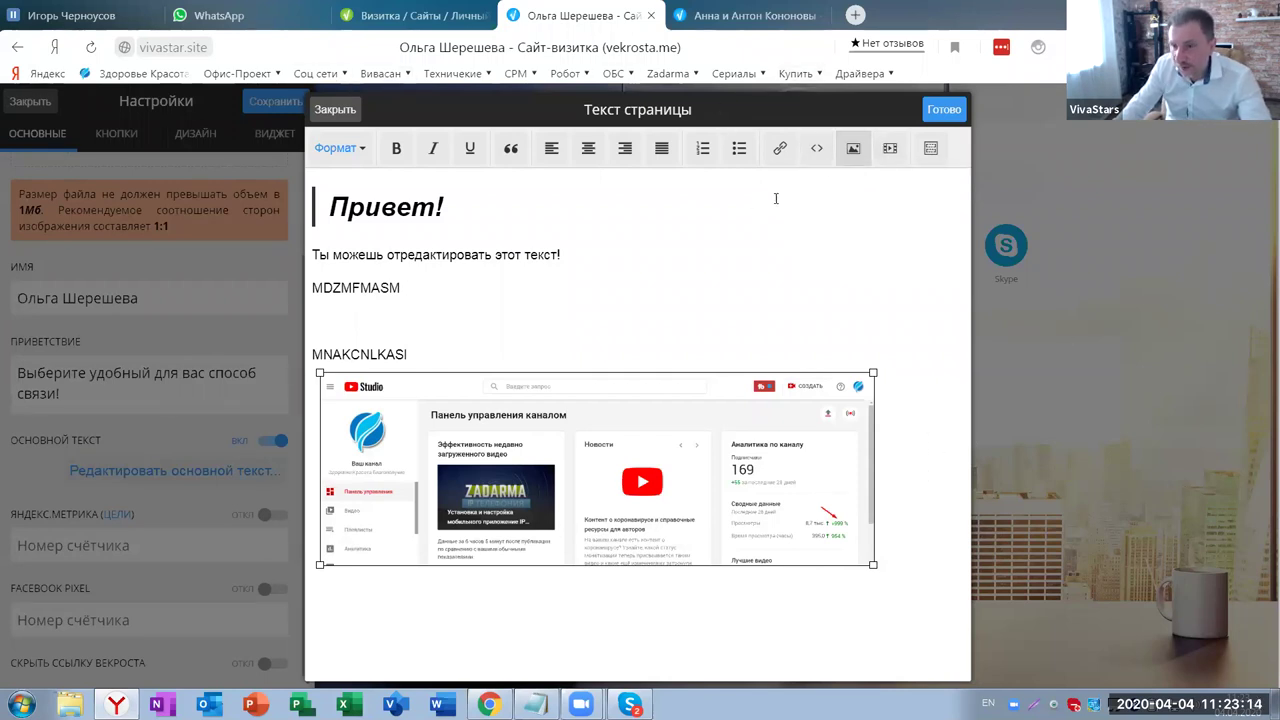
left_click(943, 110)
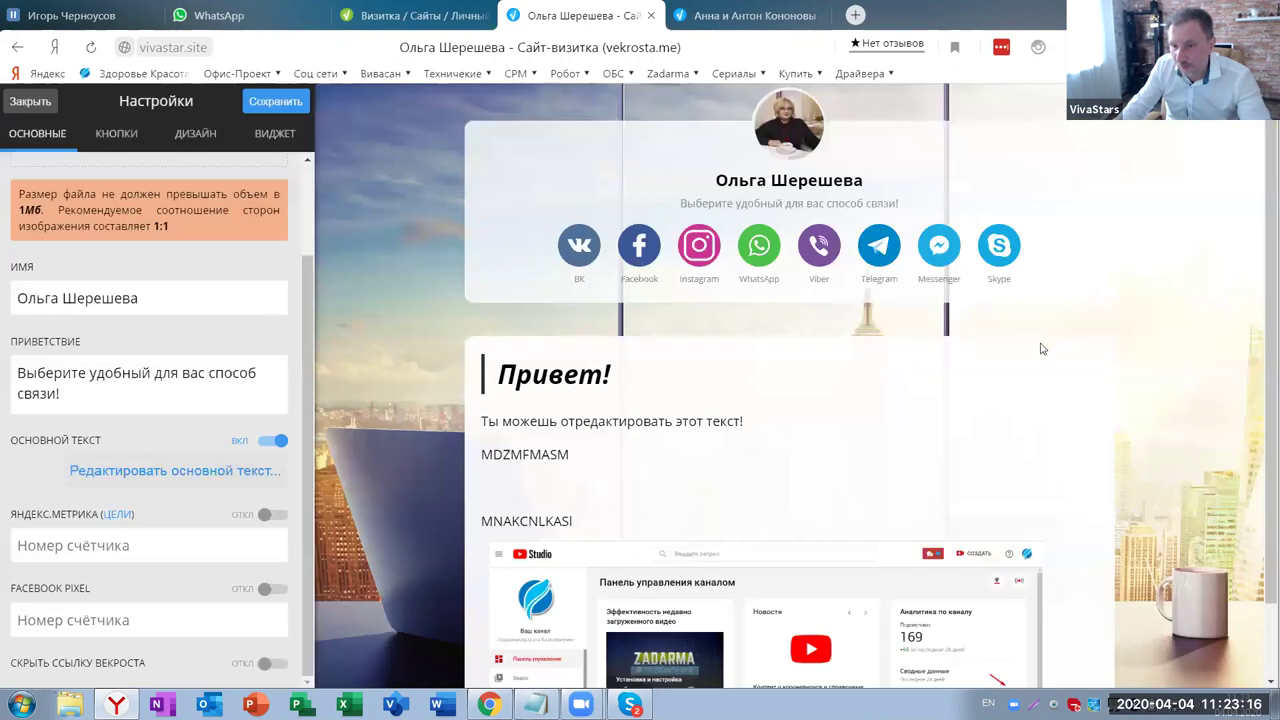
scroll(1000, 350, "down", 1)
scroll(846, 369, "up", 1)
scroll(834, 429, "down", 1)
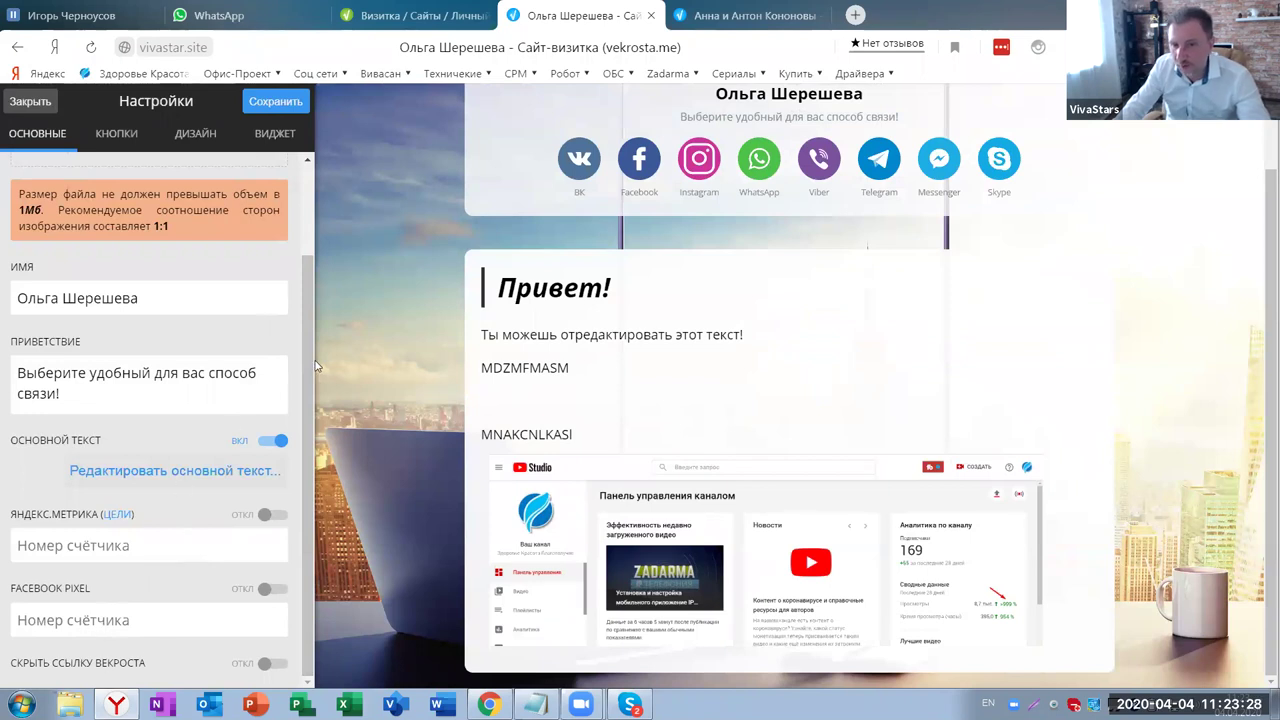
View the contact button settings and return to the card's basic settings
left_click(121, 140)
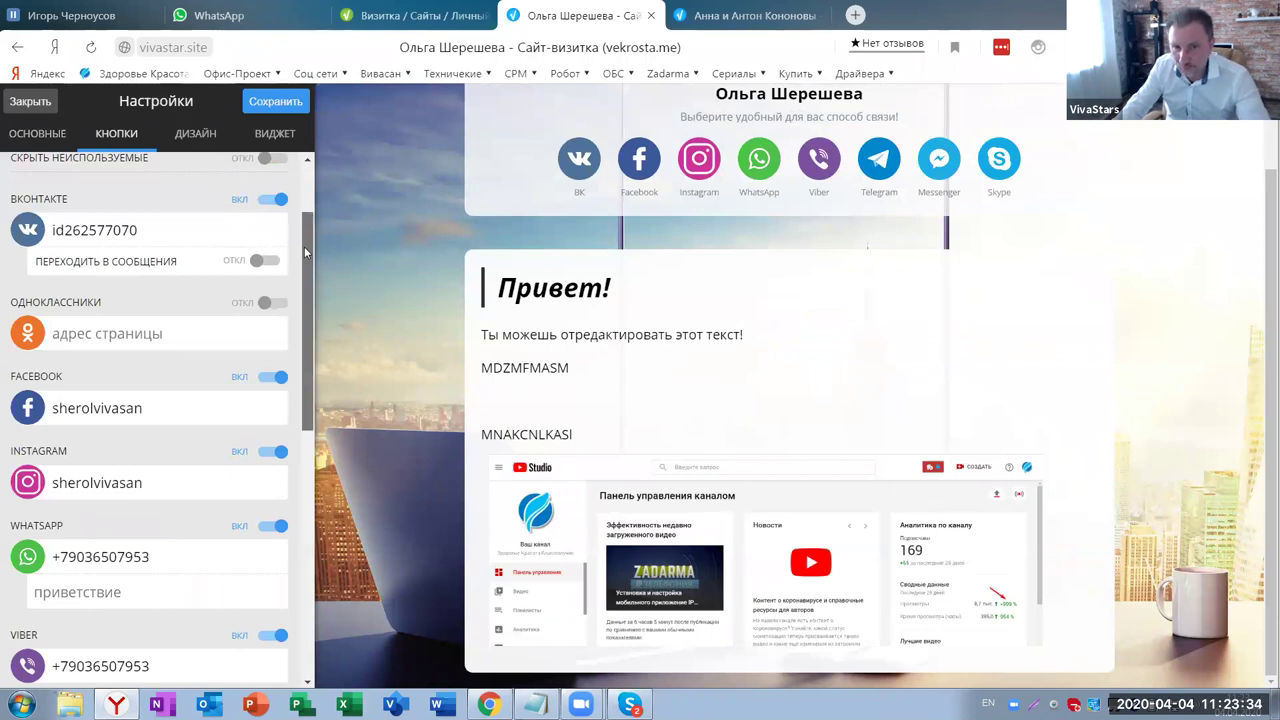
left_click_drag(304, 246, 304, 198)
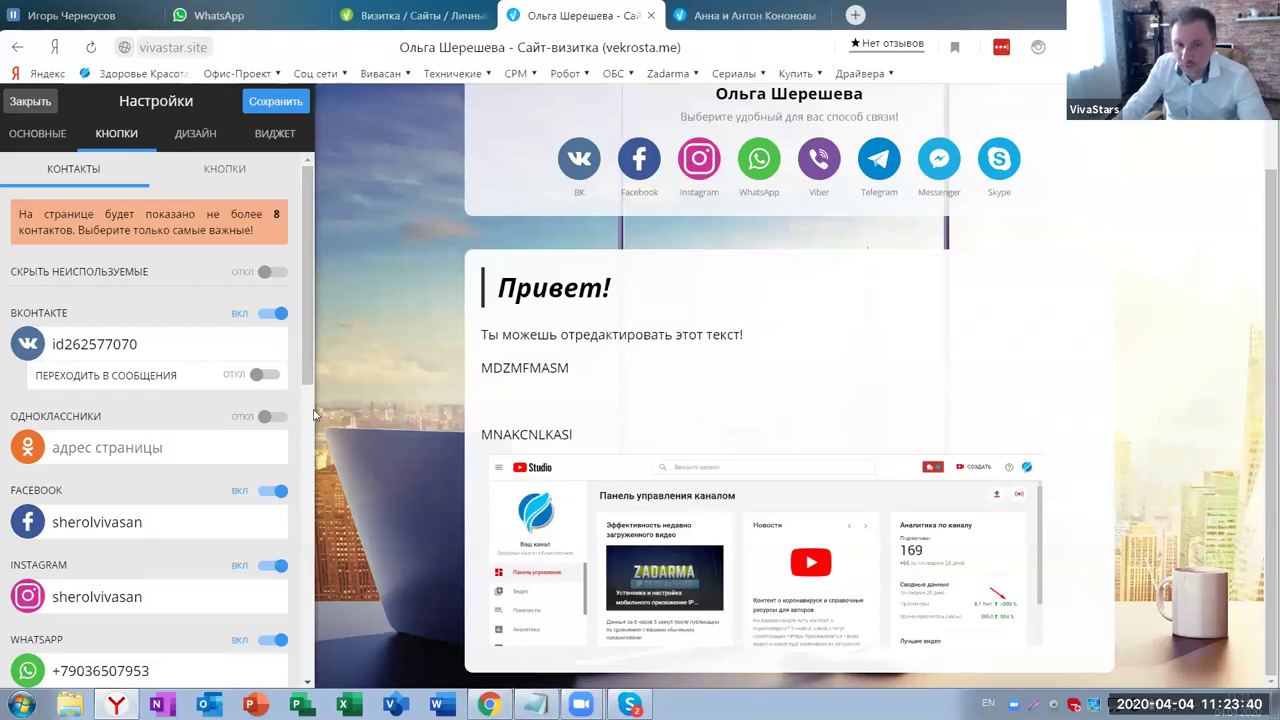
left_click(37, 140)
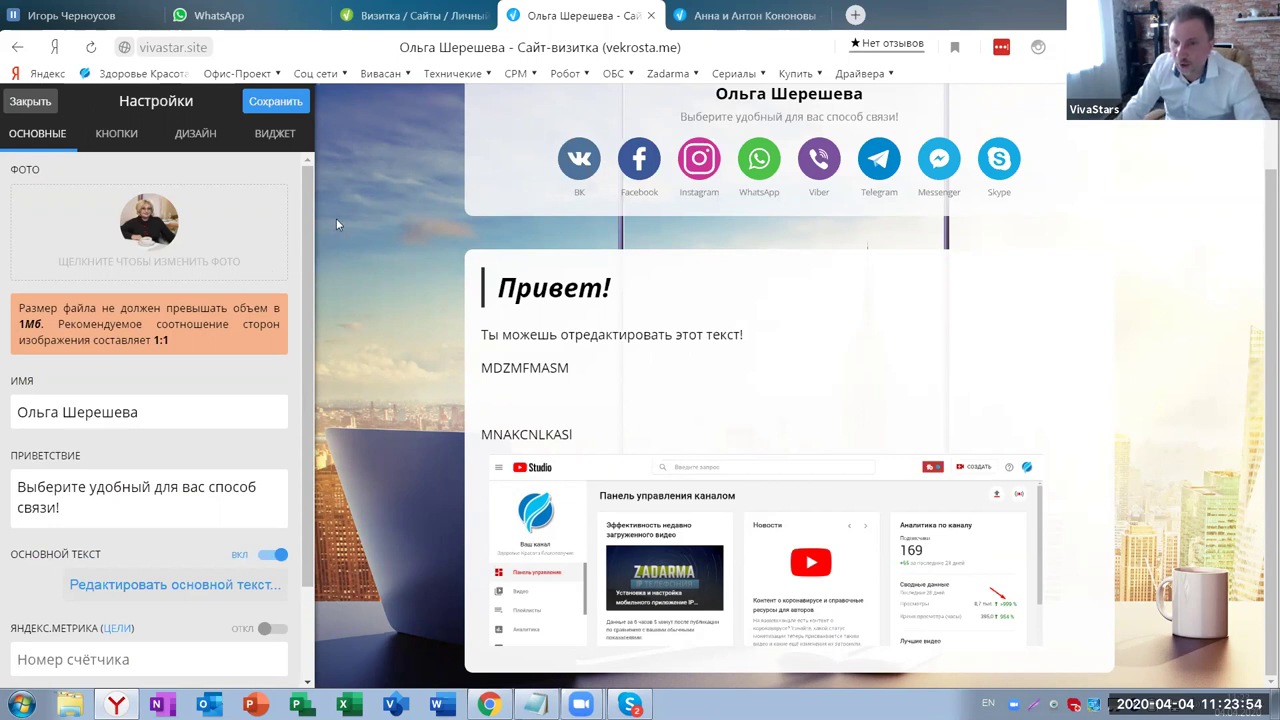
Save and close the card settings, and return to the Сайт-визитка page in the VekRosta account, closing the card's tab
left_click(276, 104)
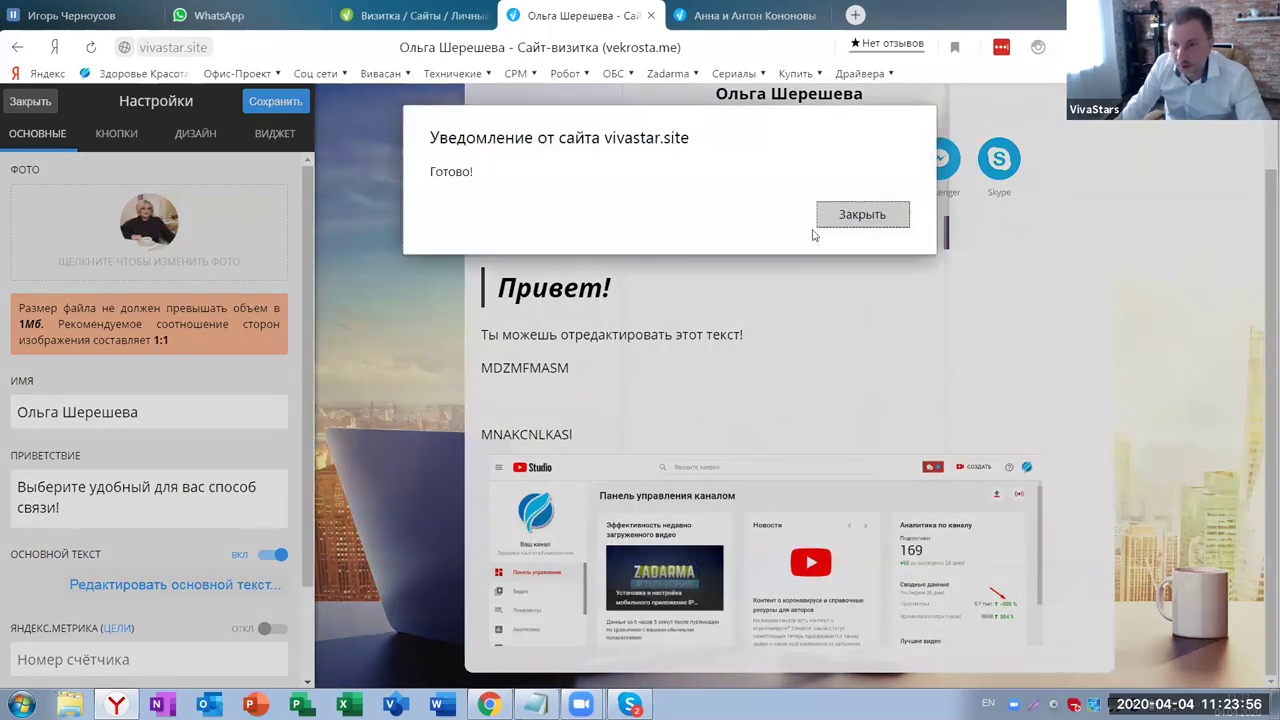
left_click(862, 215)
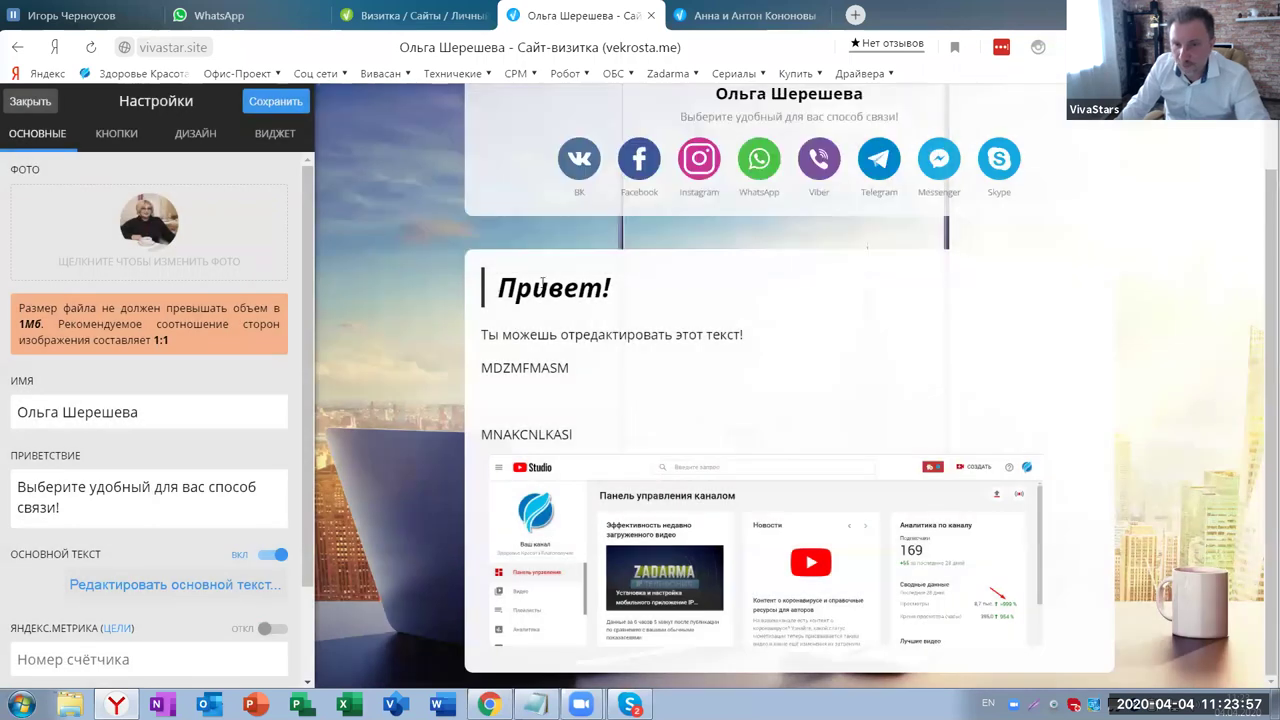
left_click(20, 104)
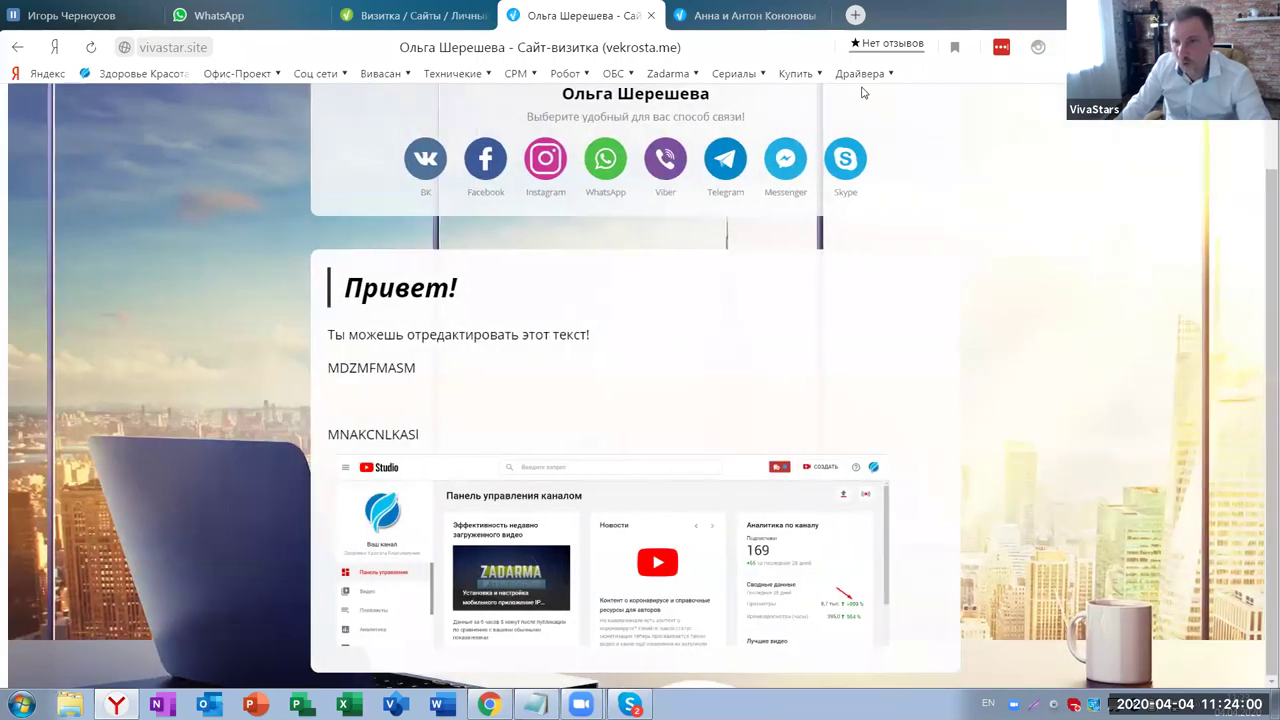
key("ctrl+shift+Tab")
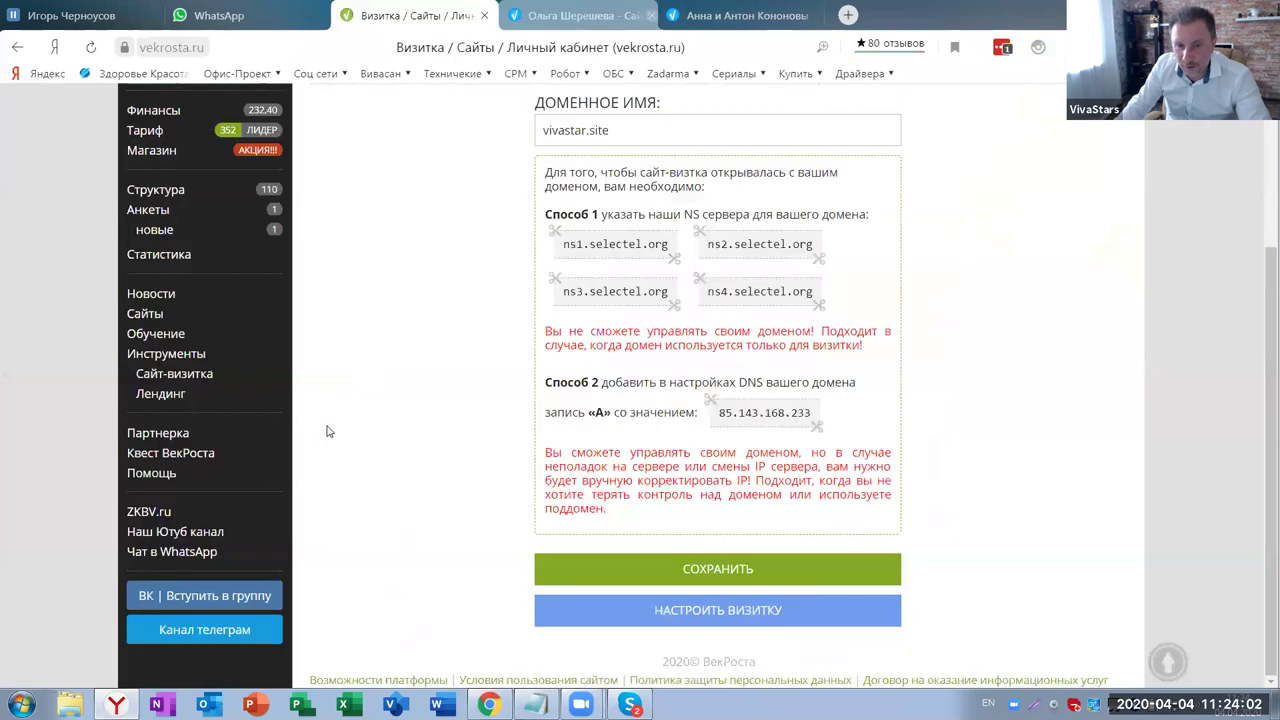
left_click(157, 381)
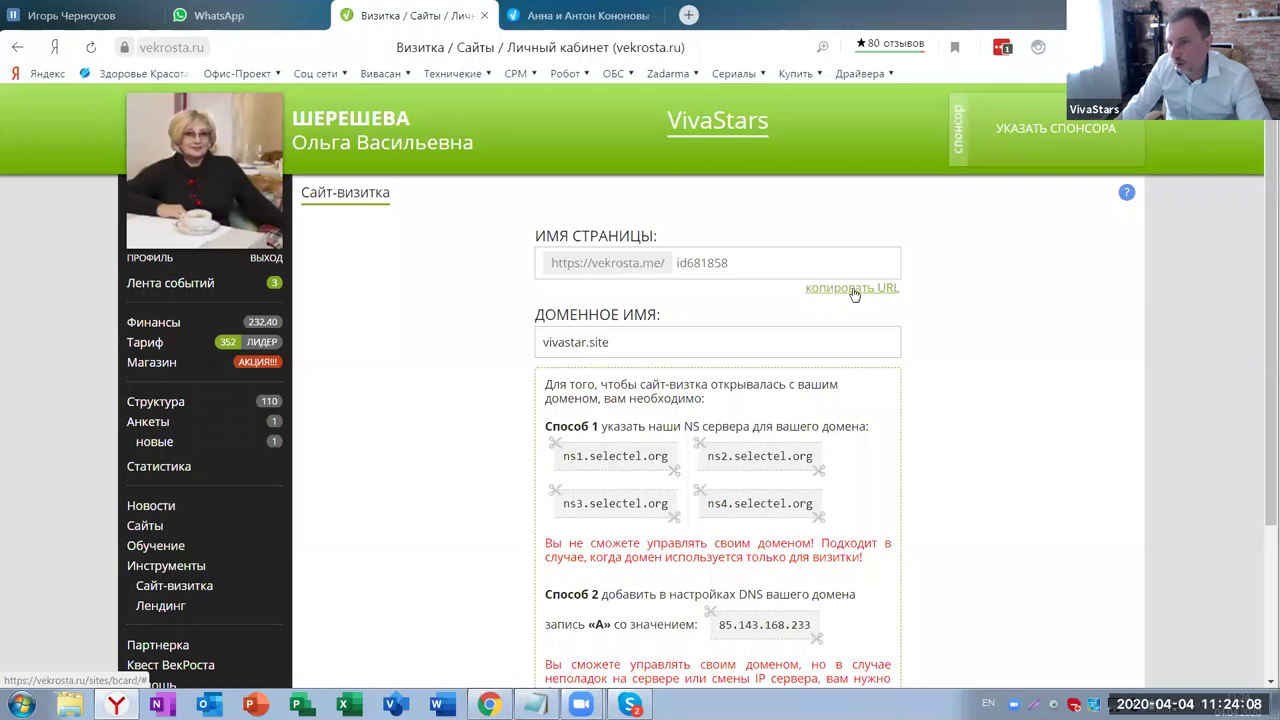
Look through the example Faberlic partner card from its contact block down to the application form
key("ctrl+Tab")
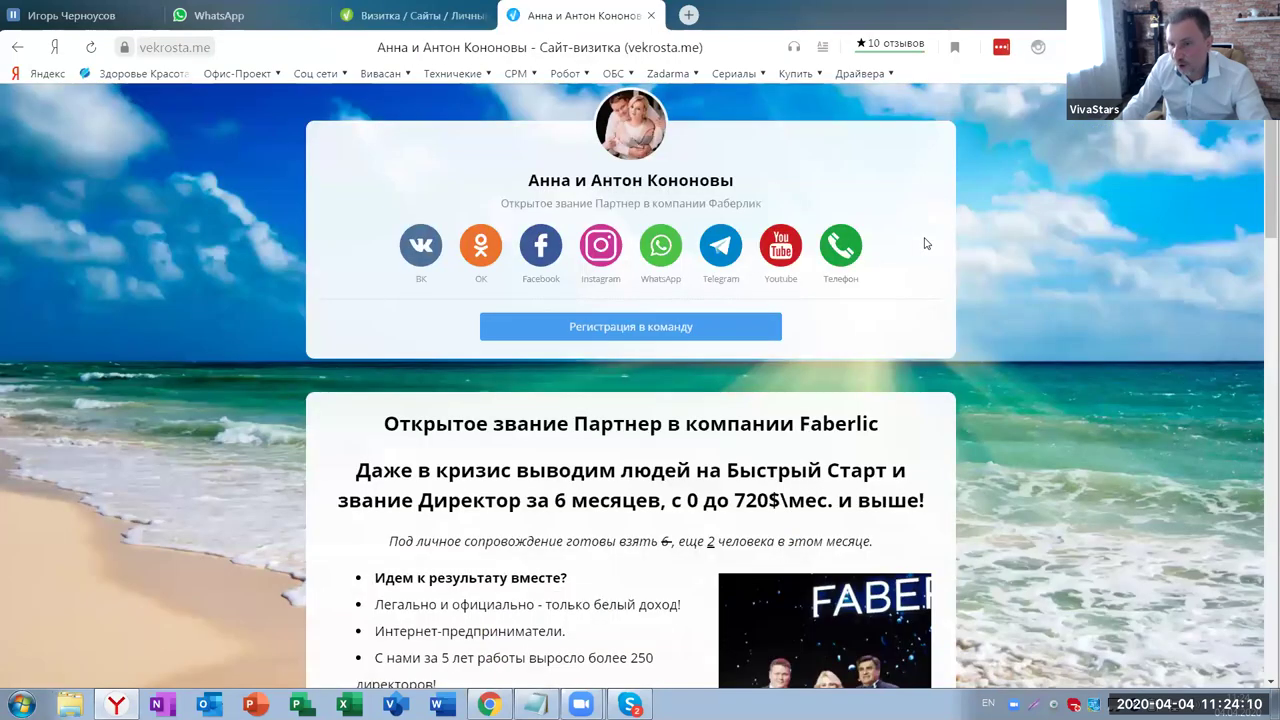
scroll(948, 320, "down", 6)
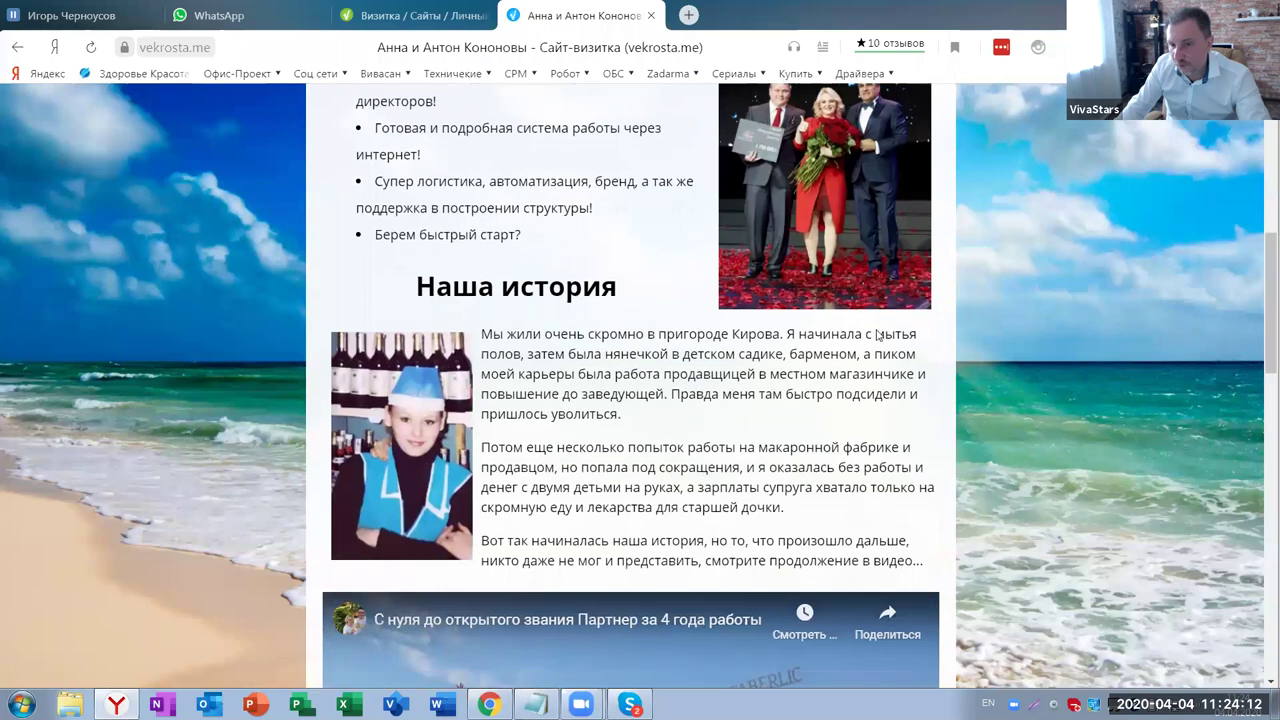
scroll(2, 268, "down", 10)
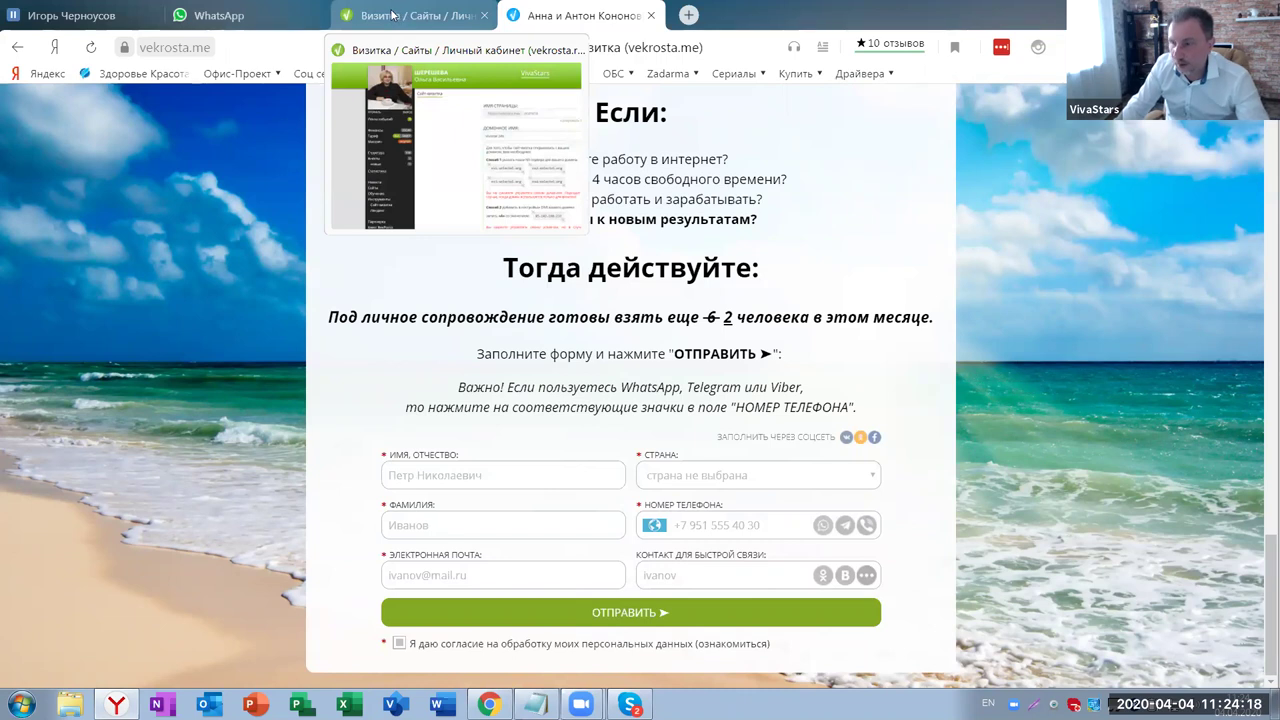
left_click(398, 15)
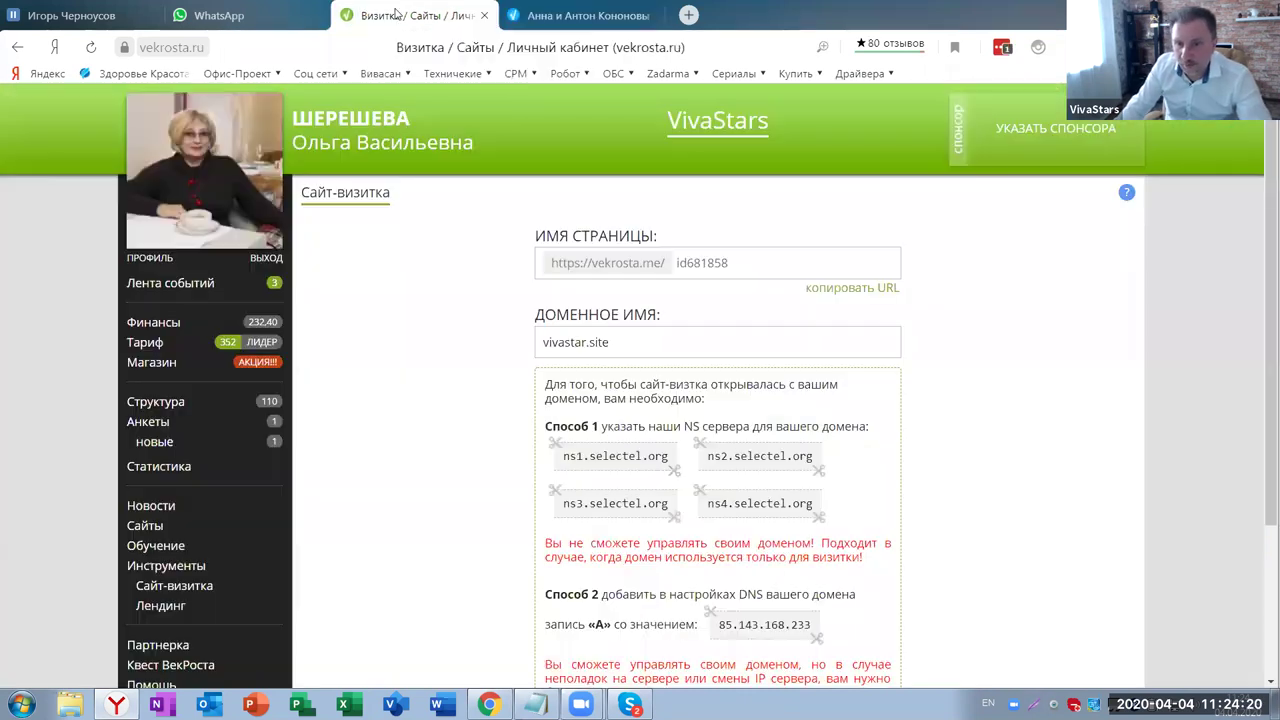
left_click(789, 340)
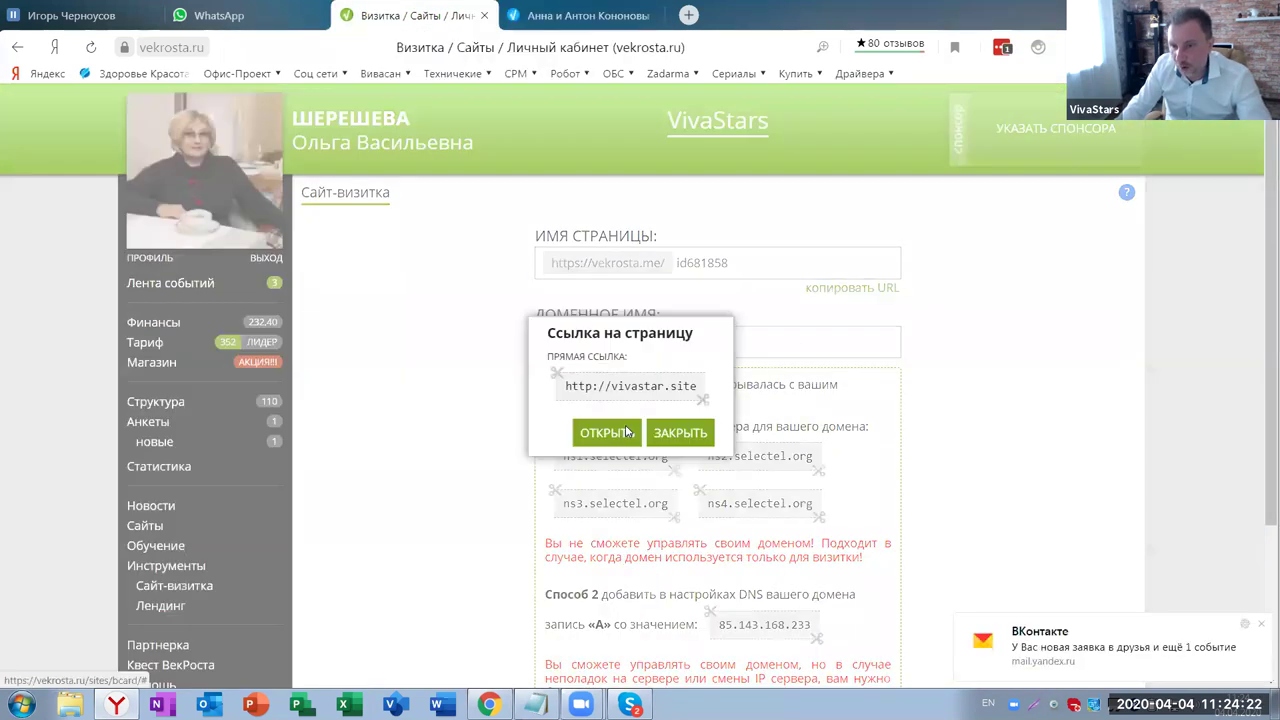
right_click(645, 386)
key("ctrl+c")
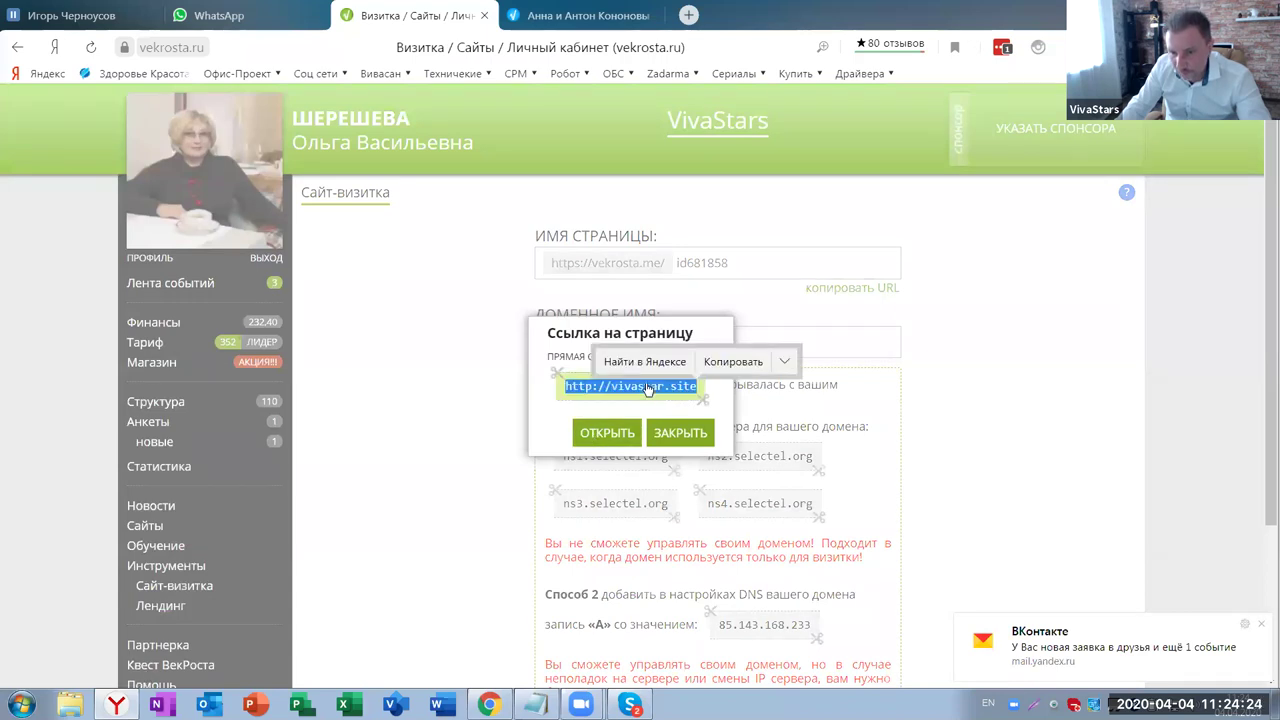
left_click(716, 363)
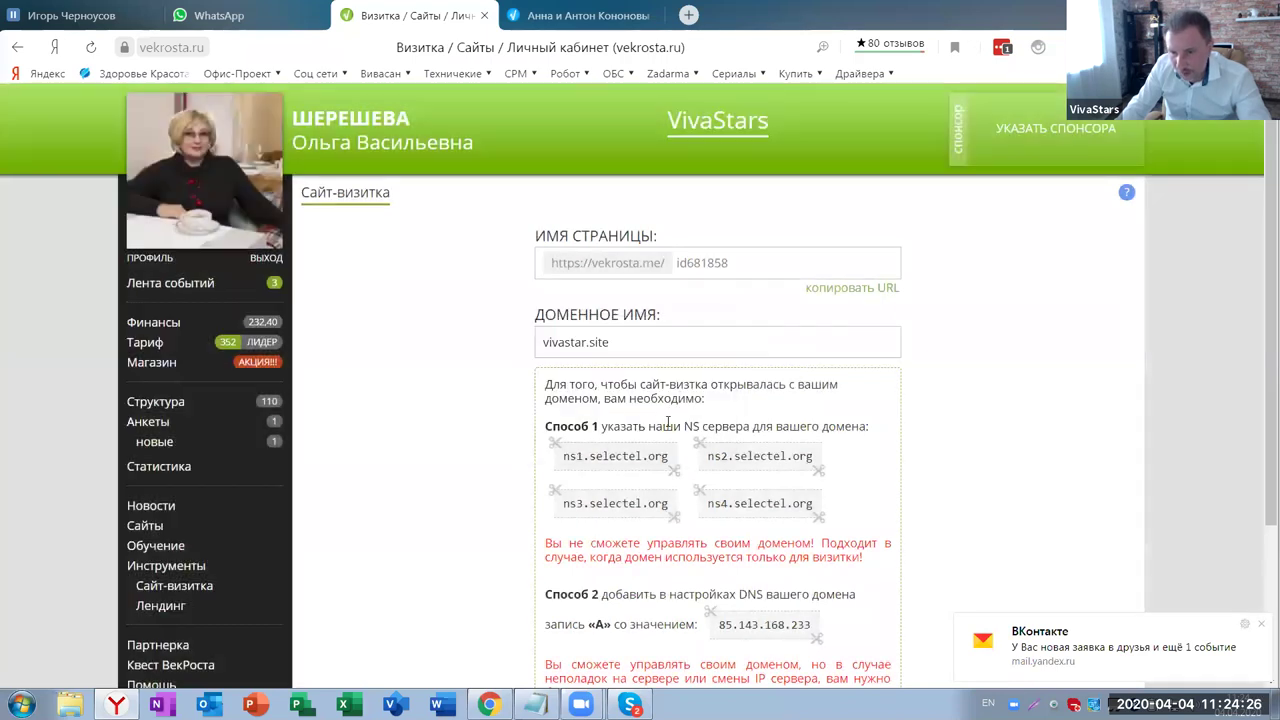
left_click(683, 436)
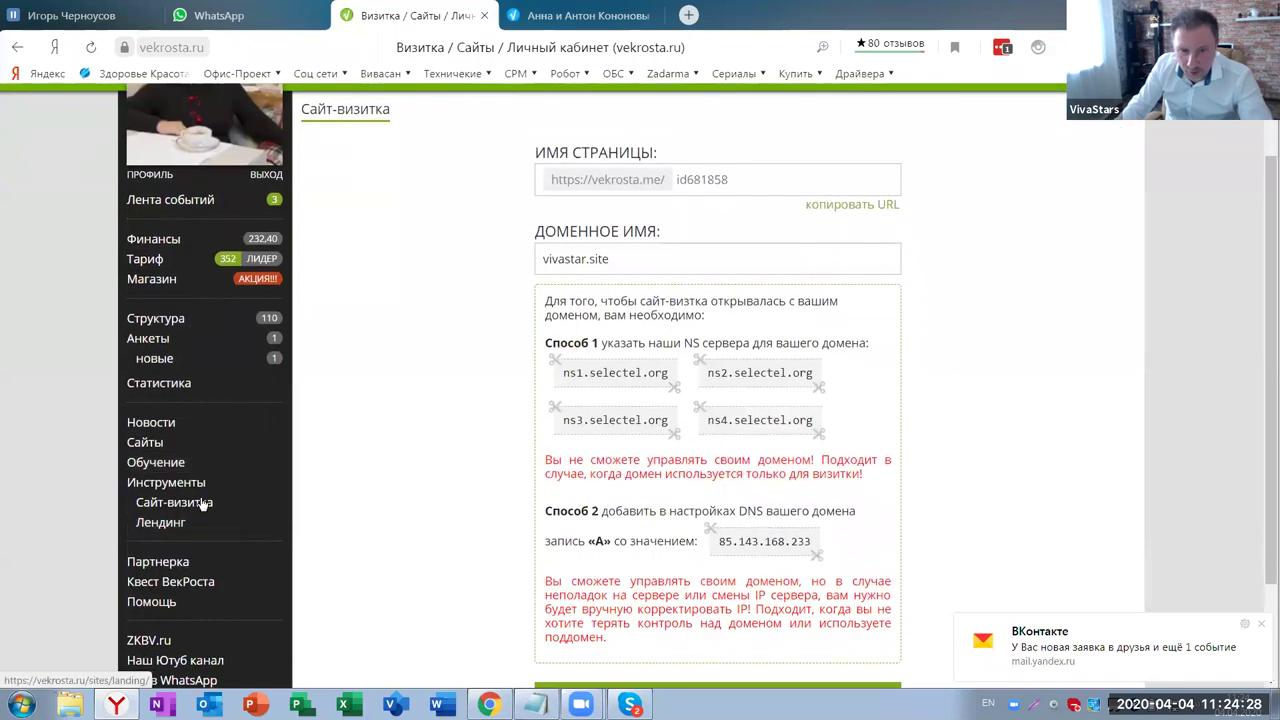
Open the list of own sites, Мои, in the Сайты section of the VekRosta account
scroll(214, 494, "down", 1)
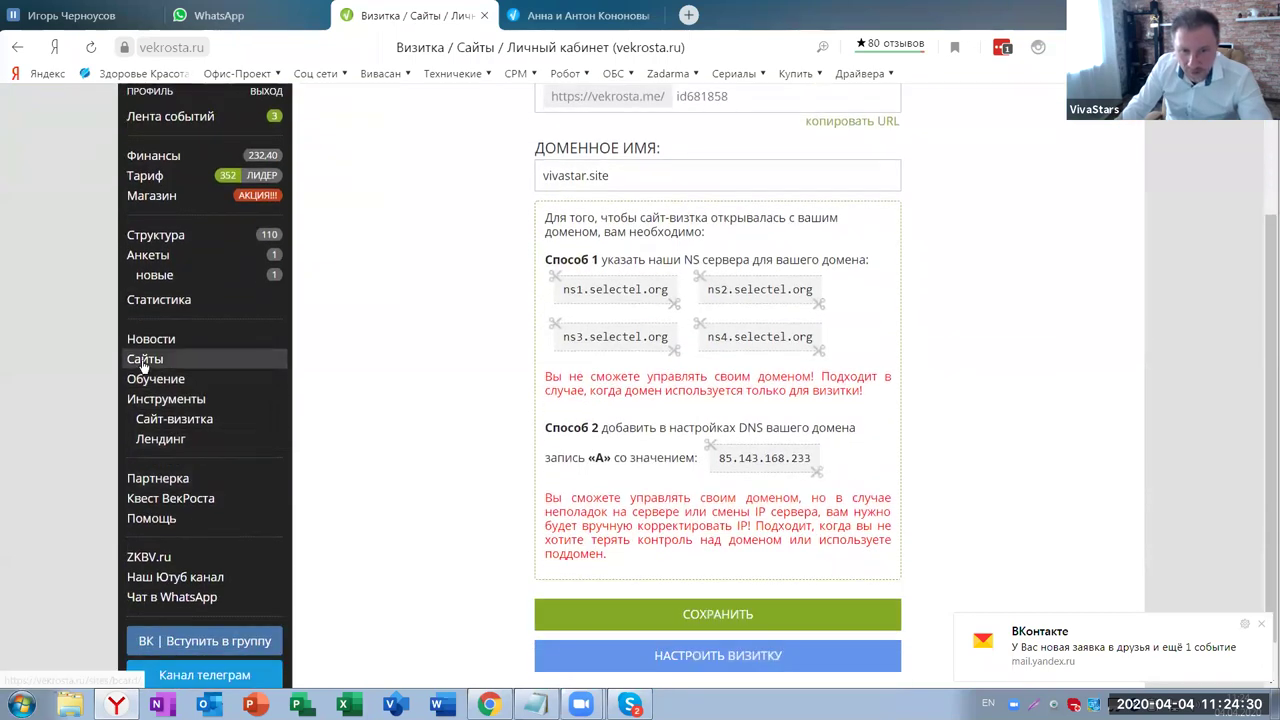
left_click(152, 359)
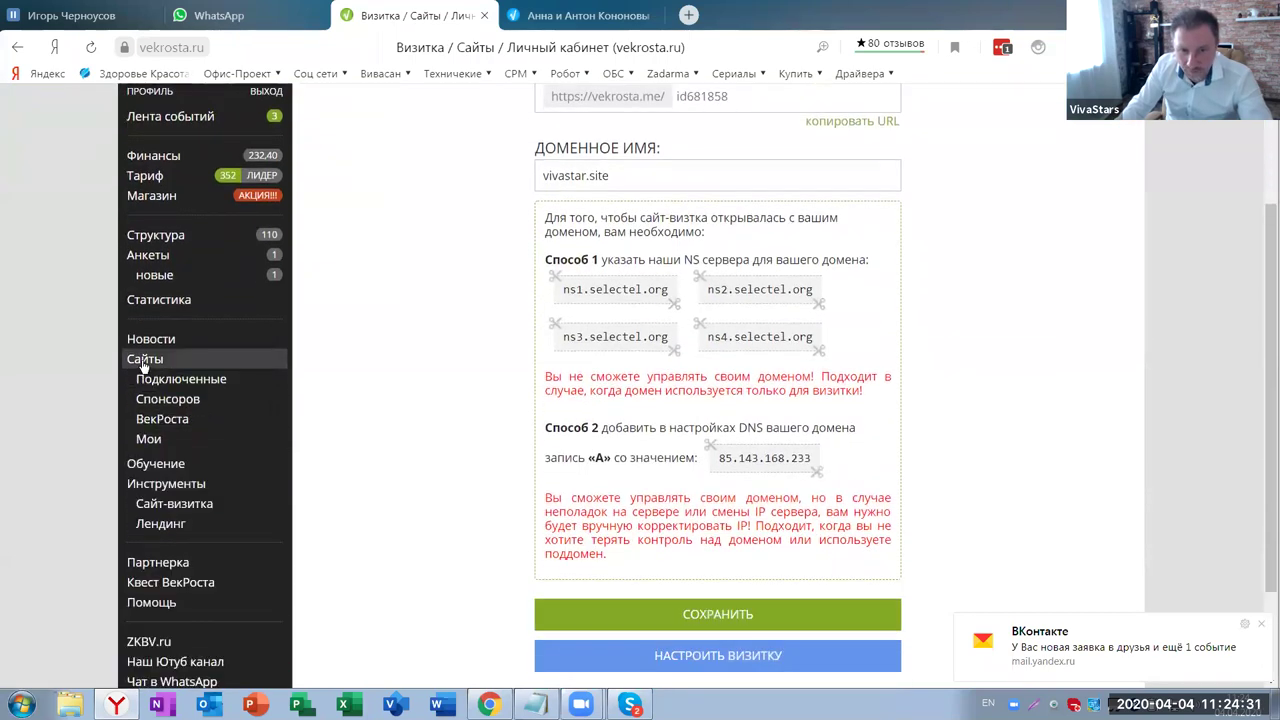
left_click(148, 440)
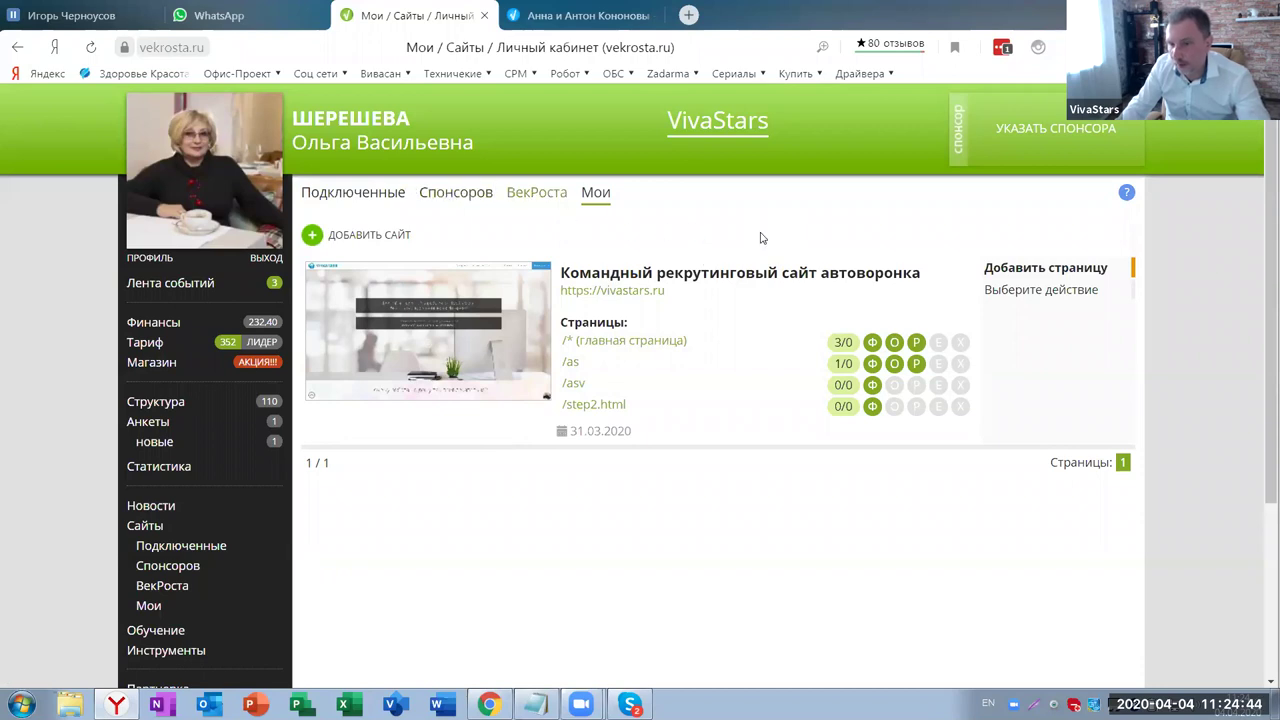
left_click(347, 240)
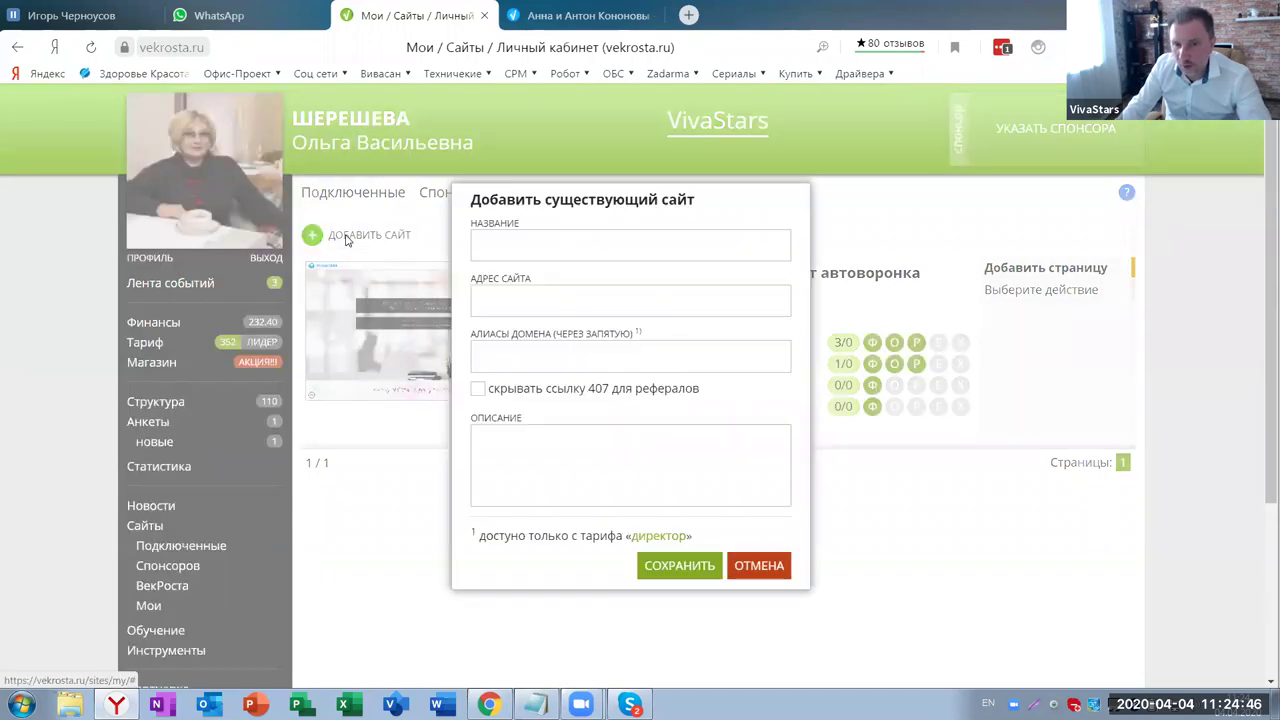
left_click(489, 251)
type("Da")
type("pbnrf")
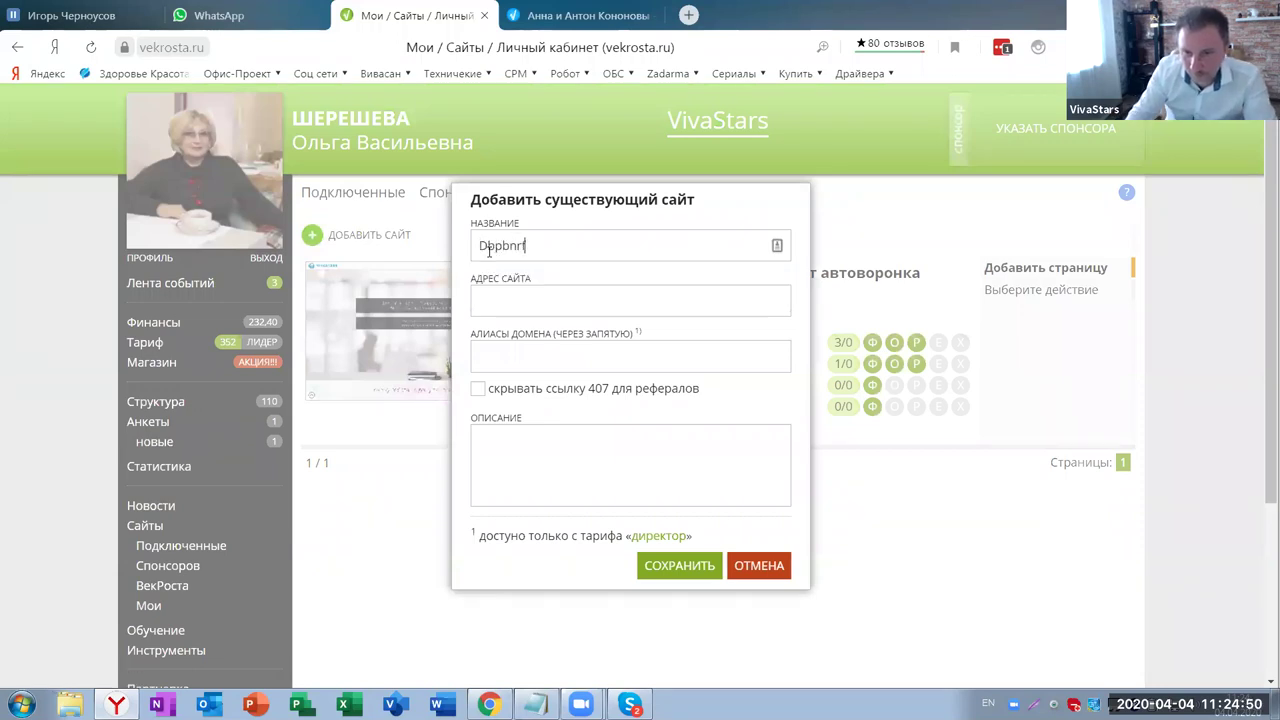
left_click(505, 295)
key("ctrl+v")
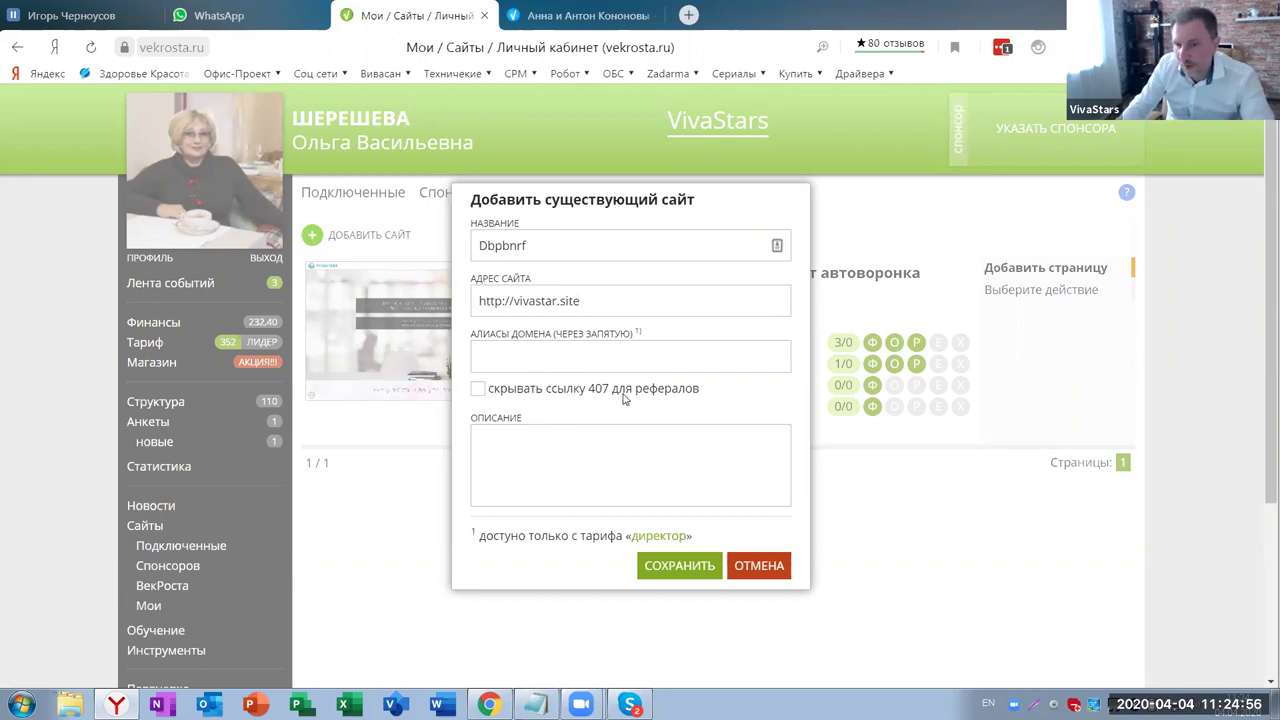
left_click(478, 389)
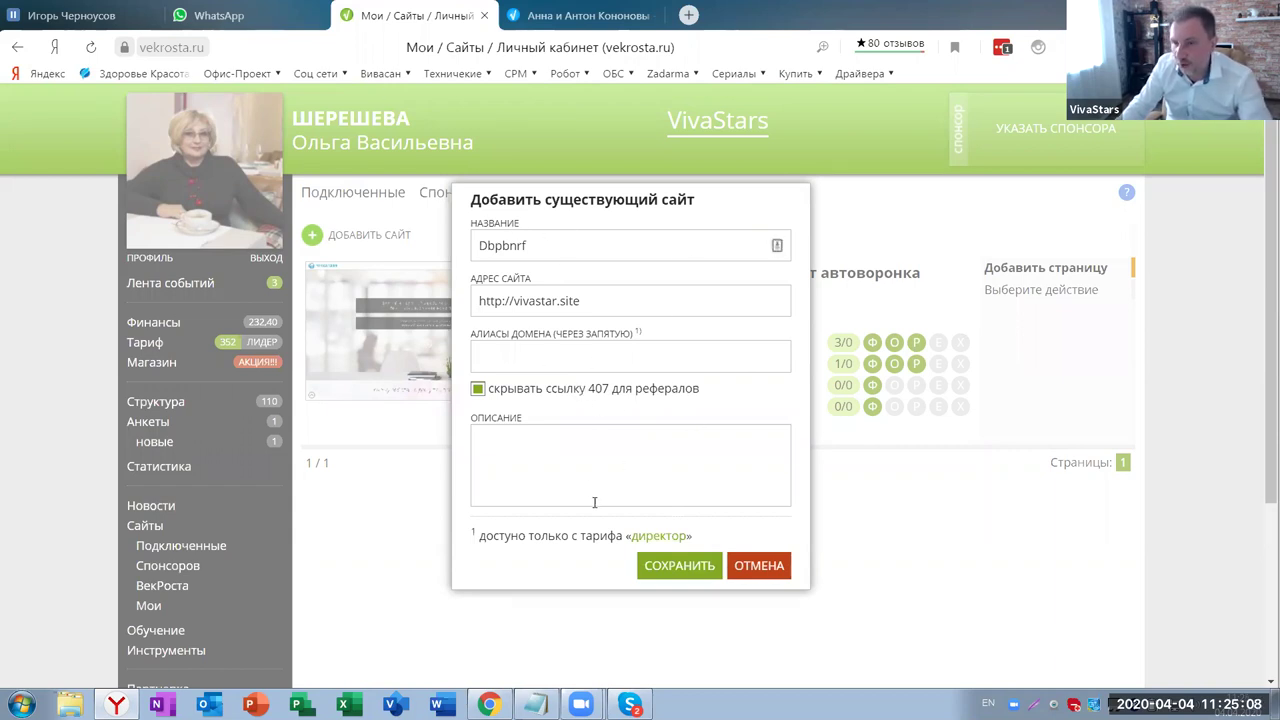
left_click(668, 568)
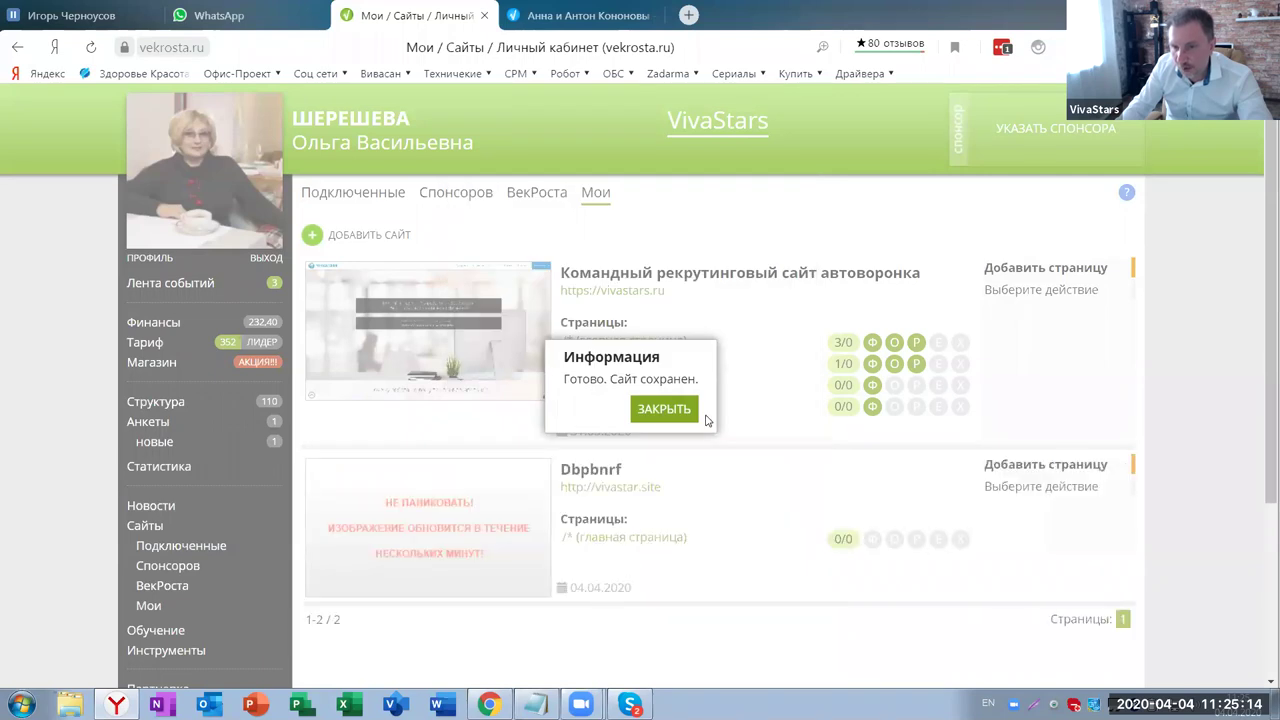
left_click(672, 414)
scroll(710, 420, "down", 3)
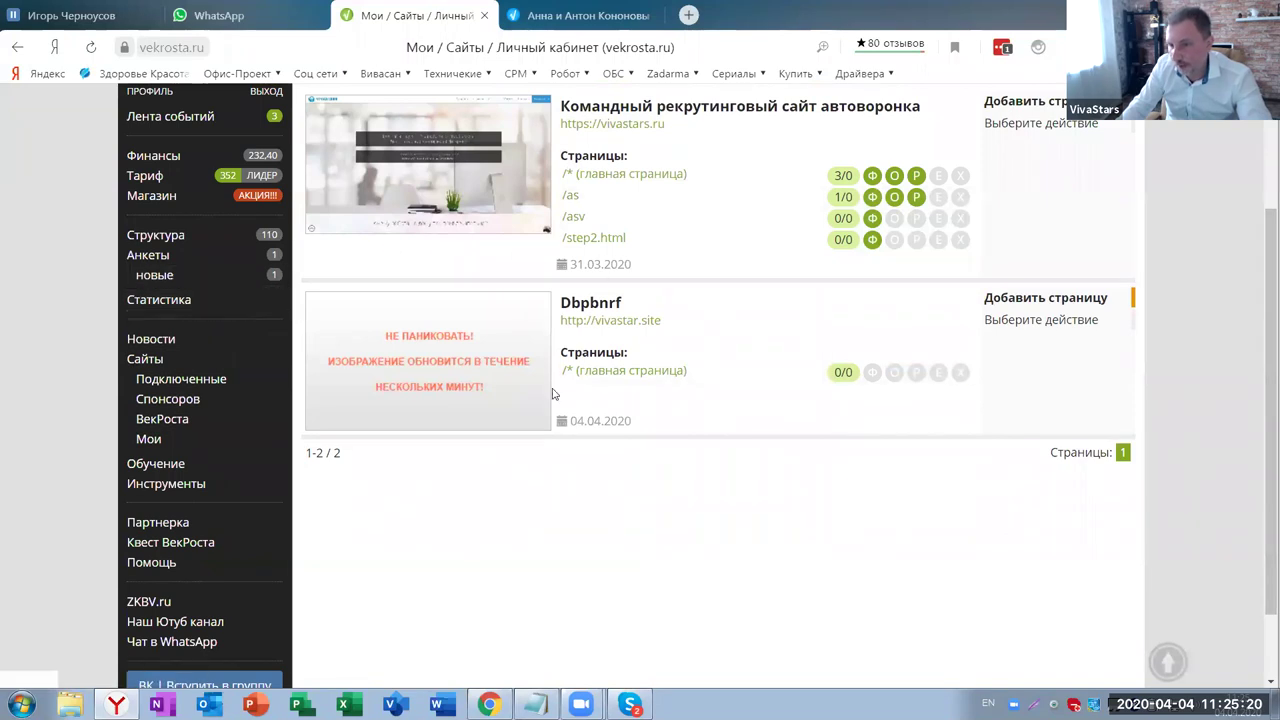
left_click(872, 374)
left_click(759, 419)
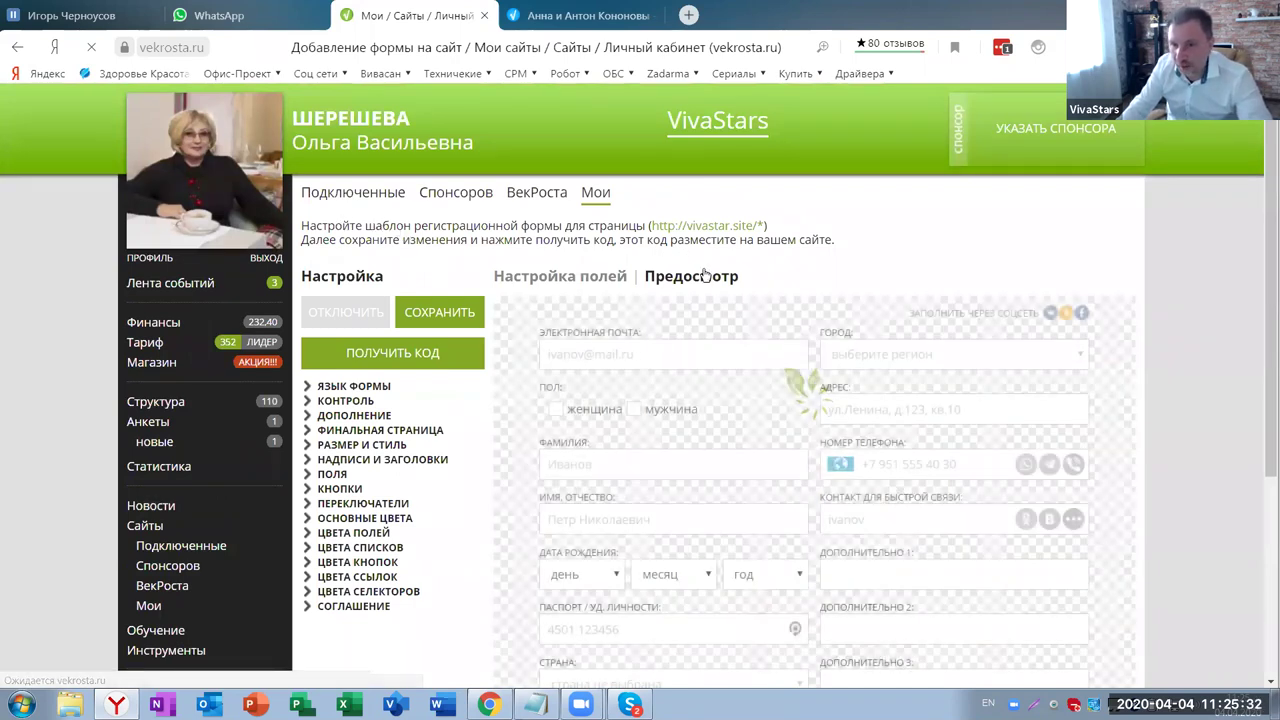
scroll(546, 284, "down", 1)
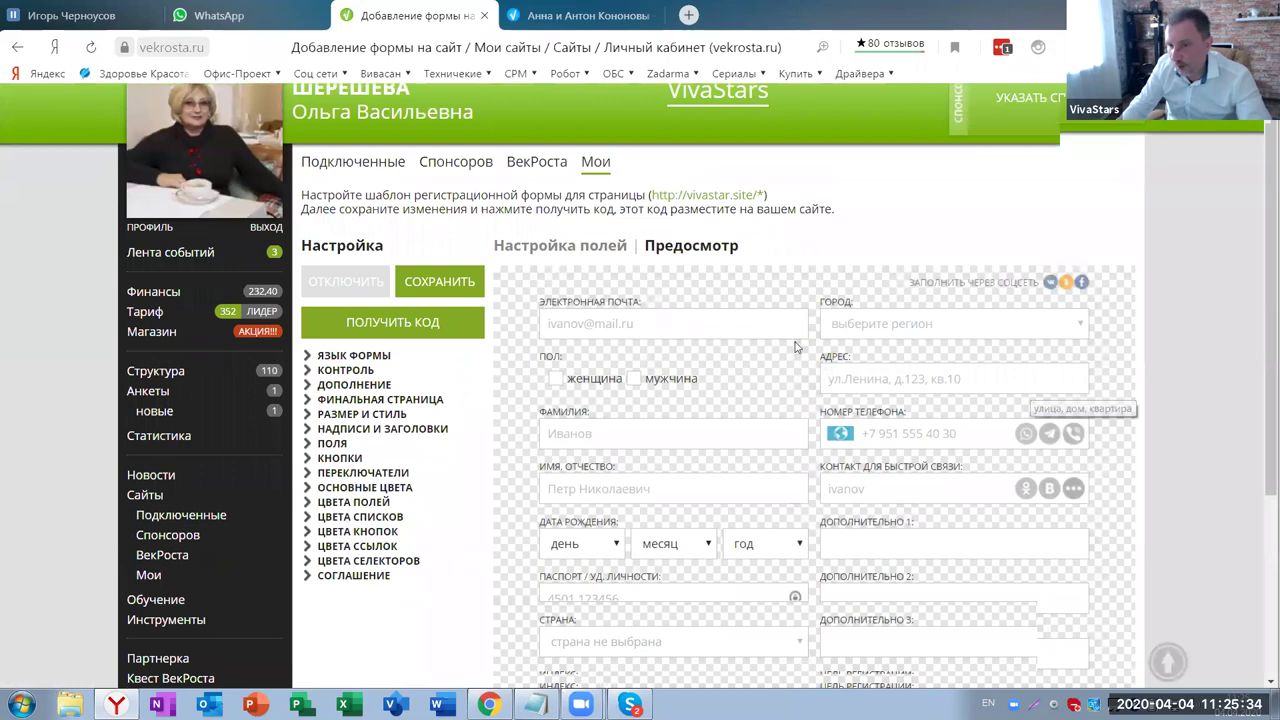
scroll(1003, 350, "down", 2)
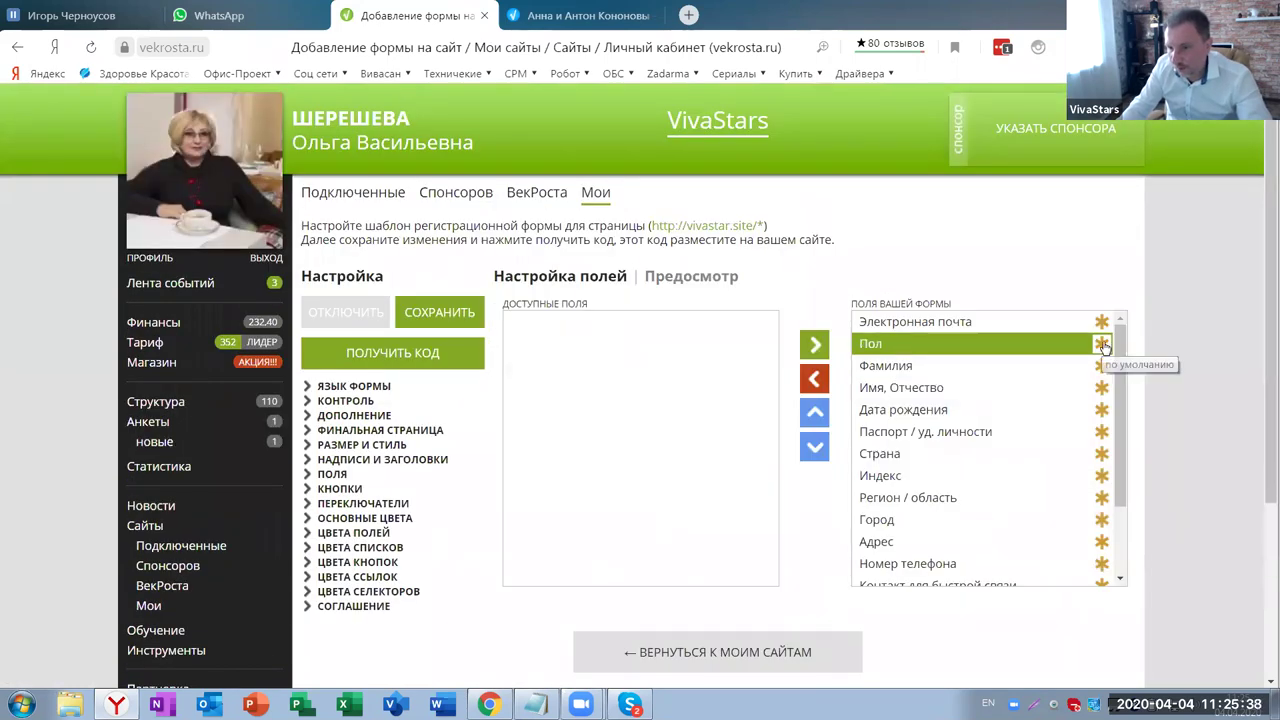
Remove Пол, Фамилия, Дата рождения, Паспорт / уд. личности, Индекс, Регион / область, Город and Адрес from the form's fields
left_click(1104, 345)
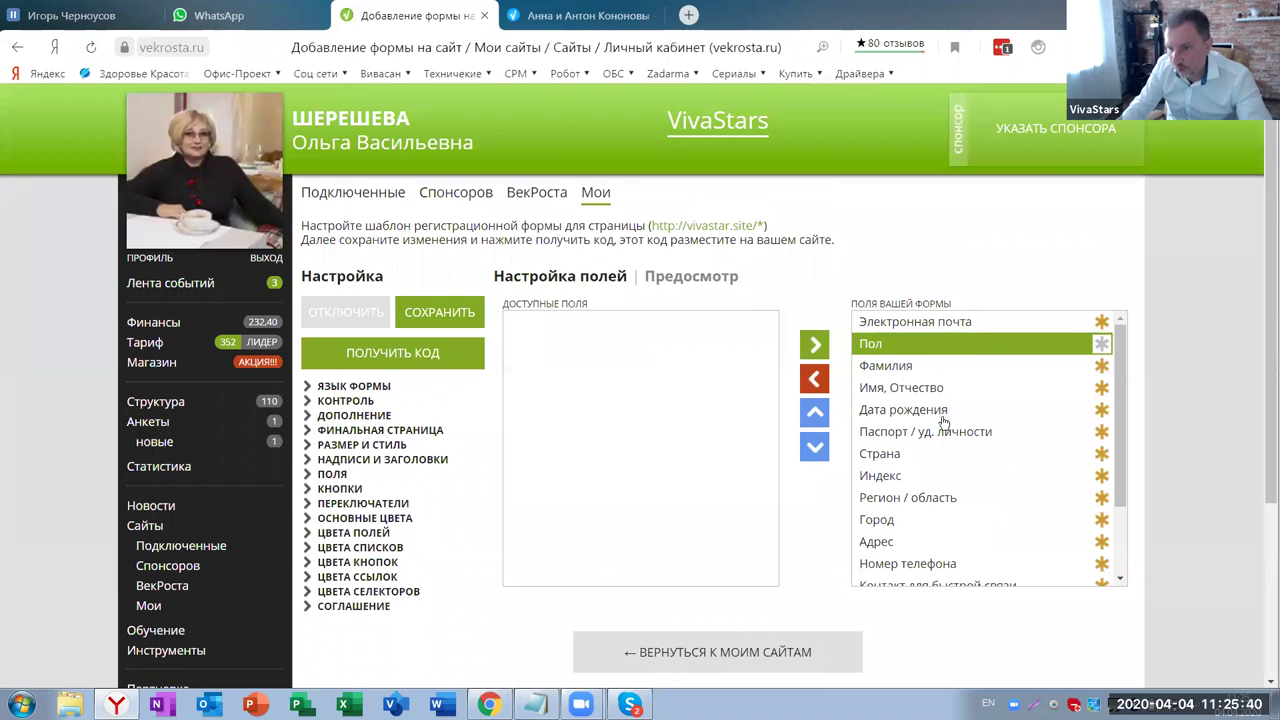
double_click(927, 352)
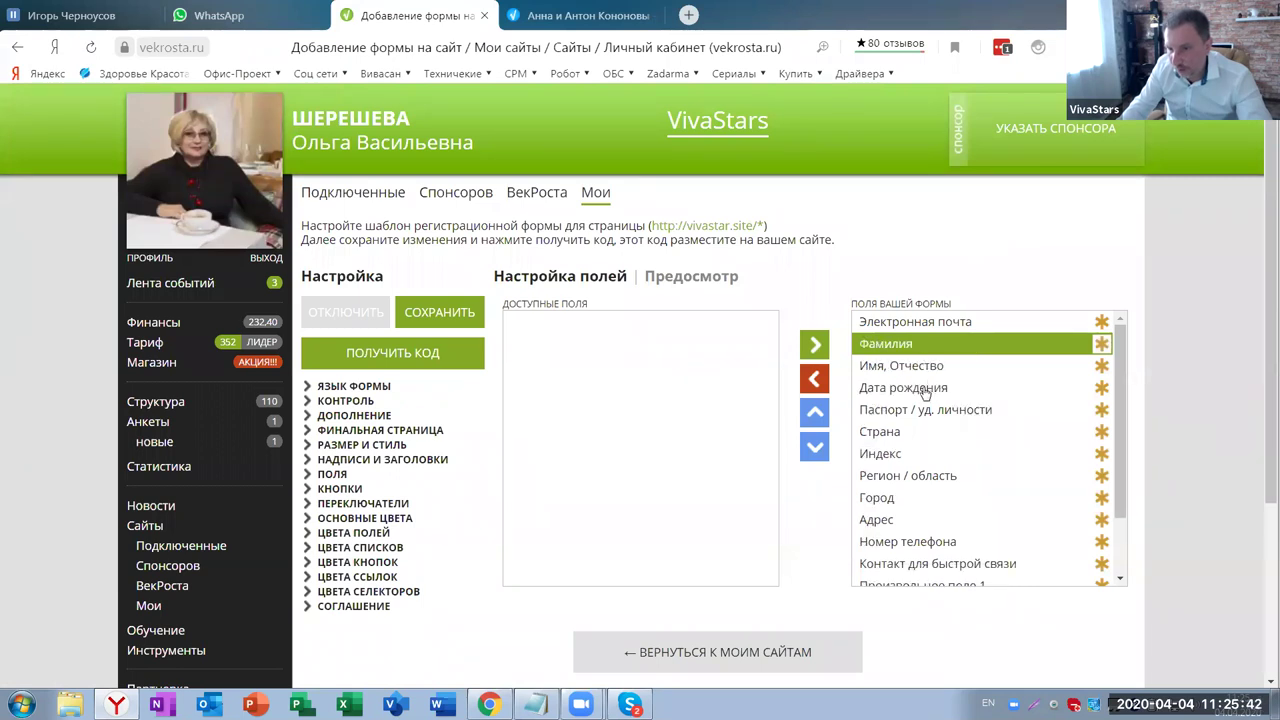
double_click(926, 345)
double_click(913, 370)
double_click(905, 370)
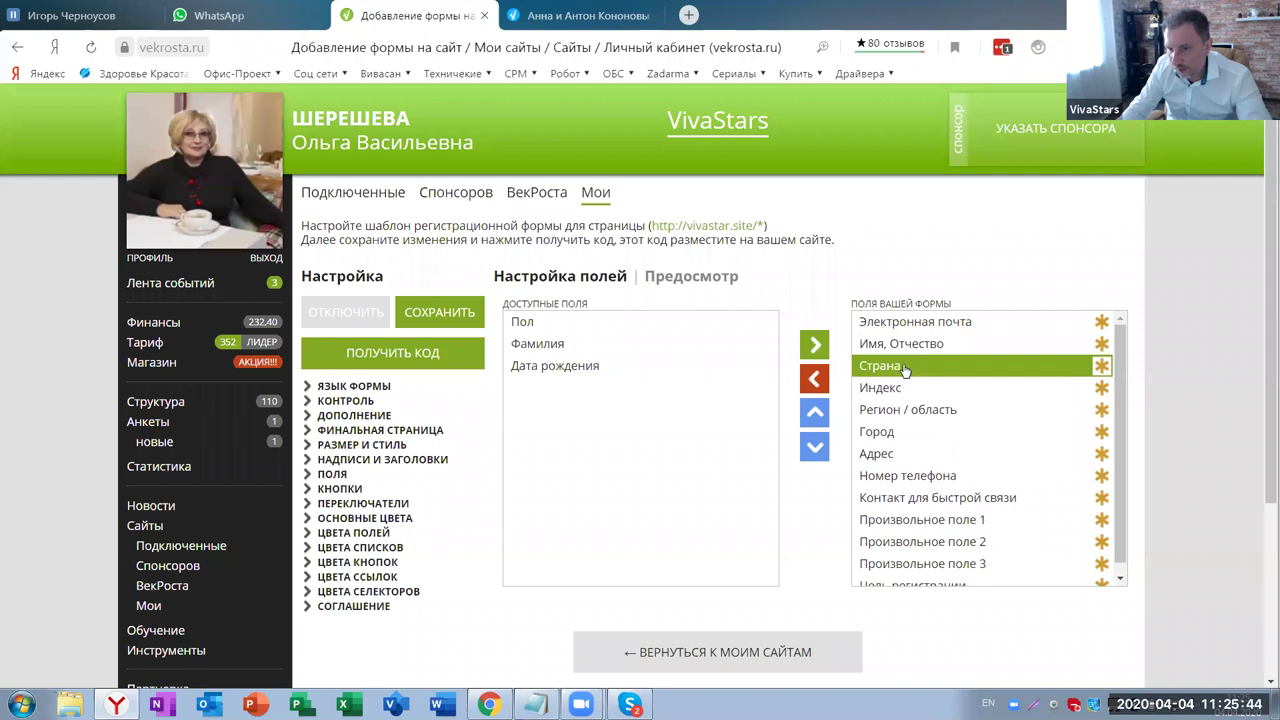
left_click(890, 388)
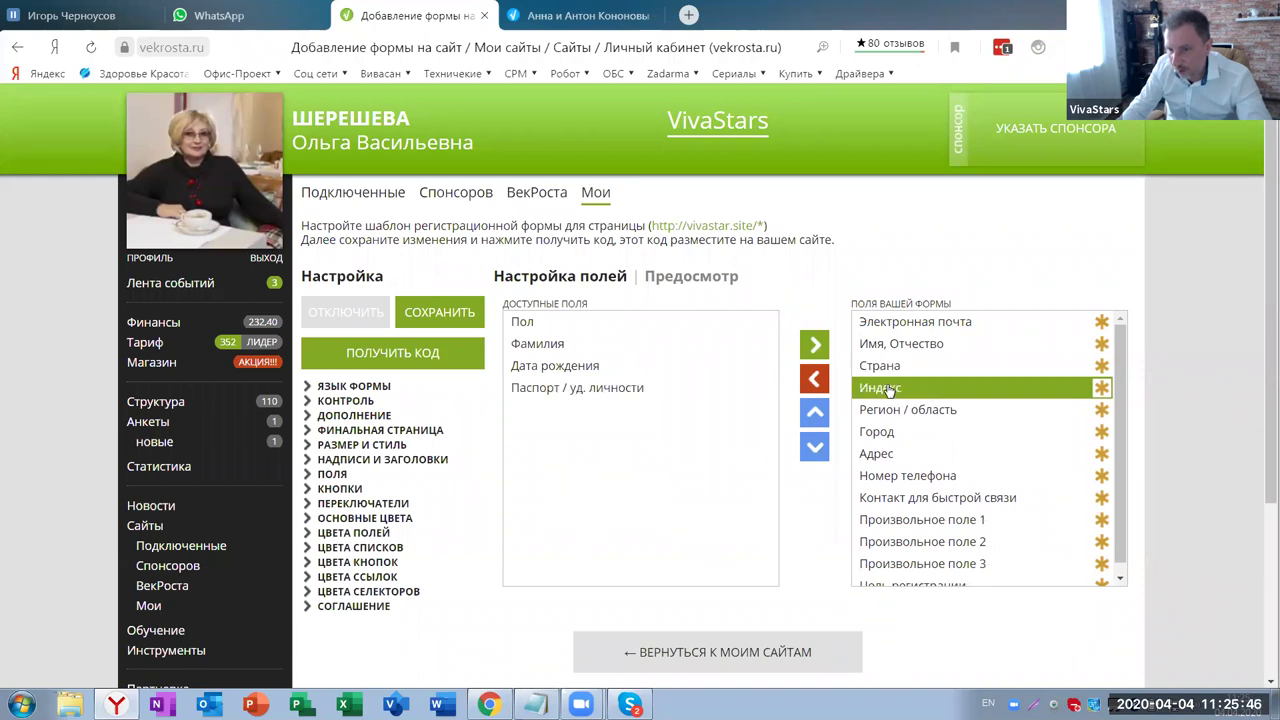
double_click(889, 392)
double_click(888, 400)
double_click(888, 400)
double_click(888, 400)
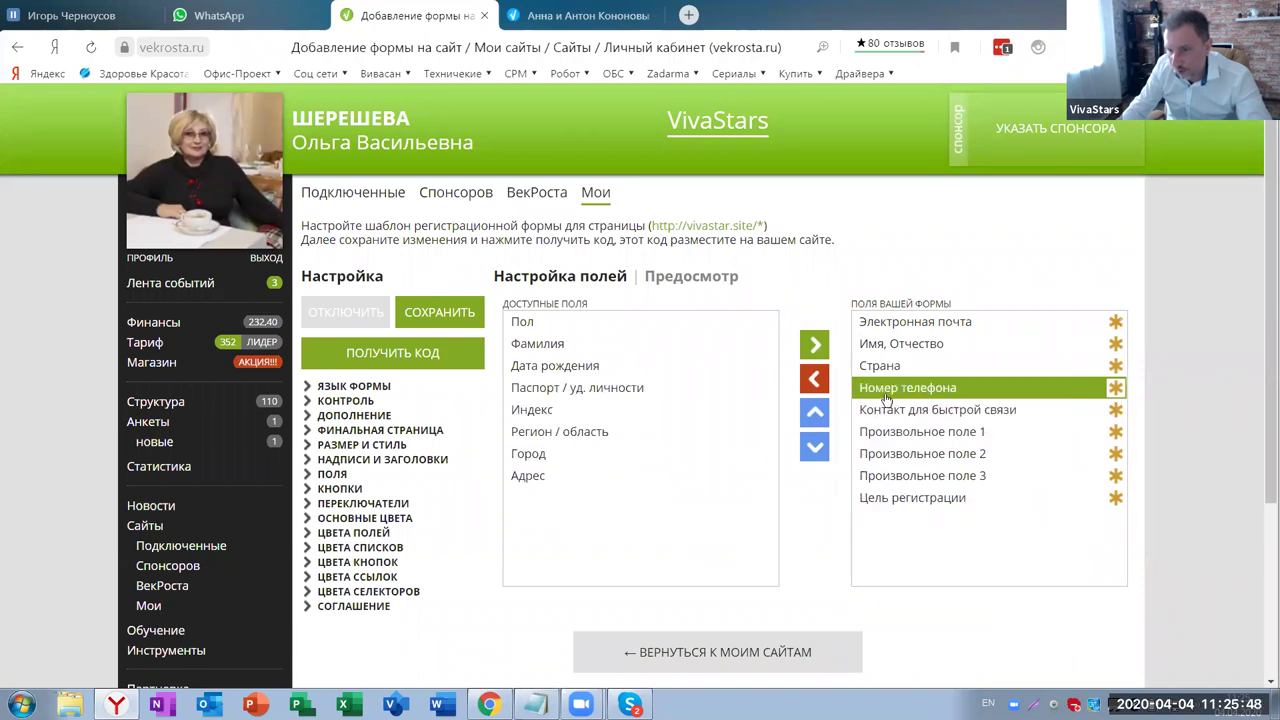
Remove Контакт для быстрой связи, Произвольное поле 1, 2 and 3 and Цель регистрации from the form, and save it after previewing
left_click(914, 450)
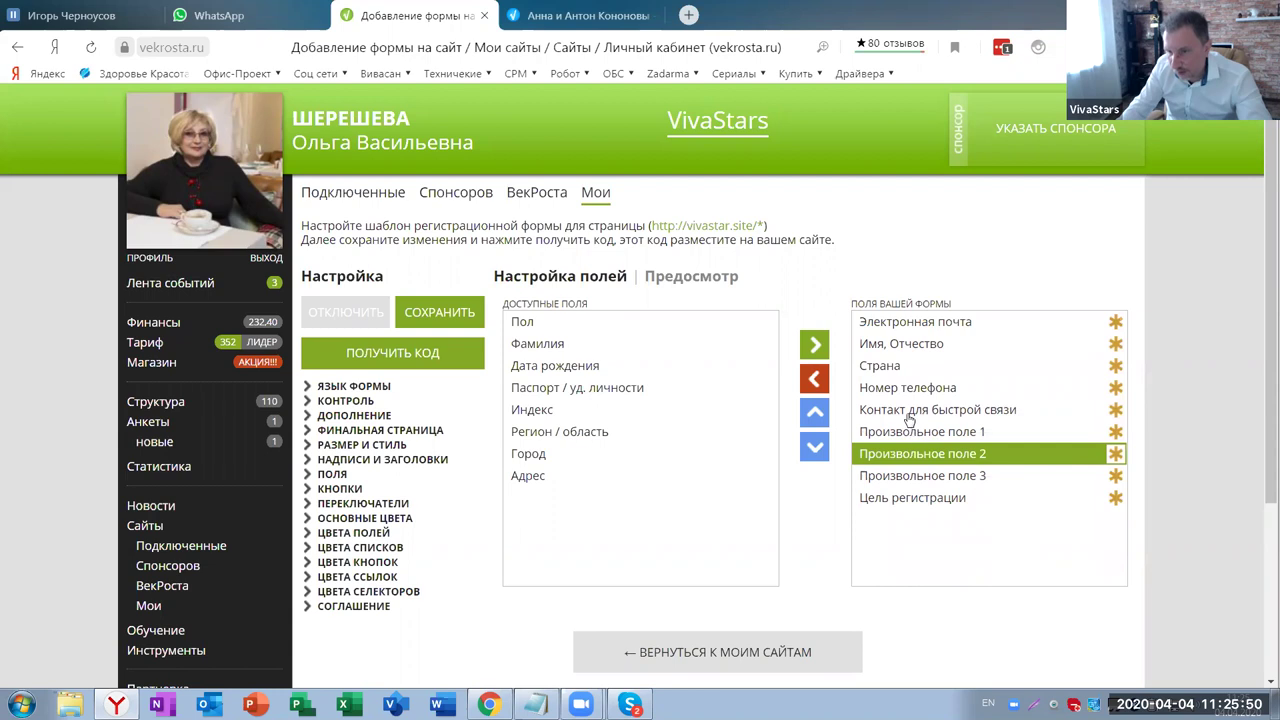
left_click(909, 420)
double_click(896, 422)
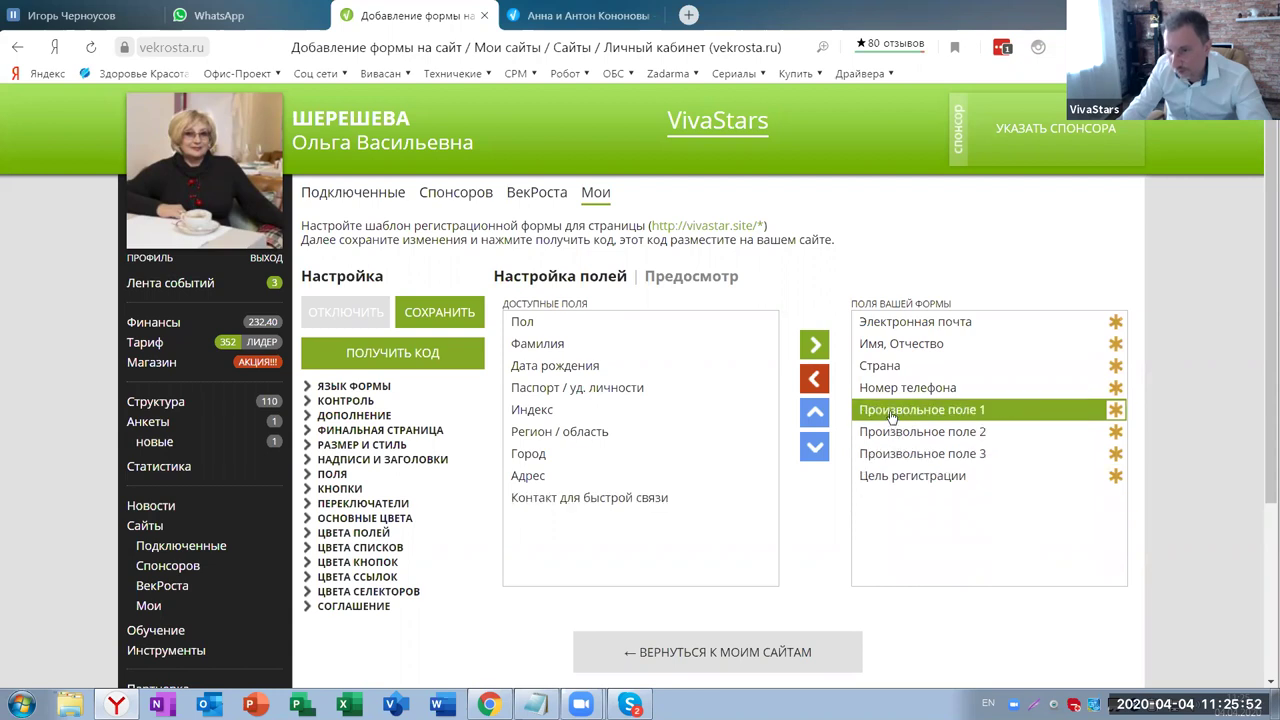
double_click(891, 414)
double_click(889, 416)
double_click(891, 420)
double_click(864, 408)
left_click_drag(676, 285, 686, 287)
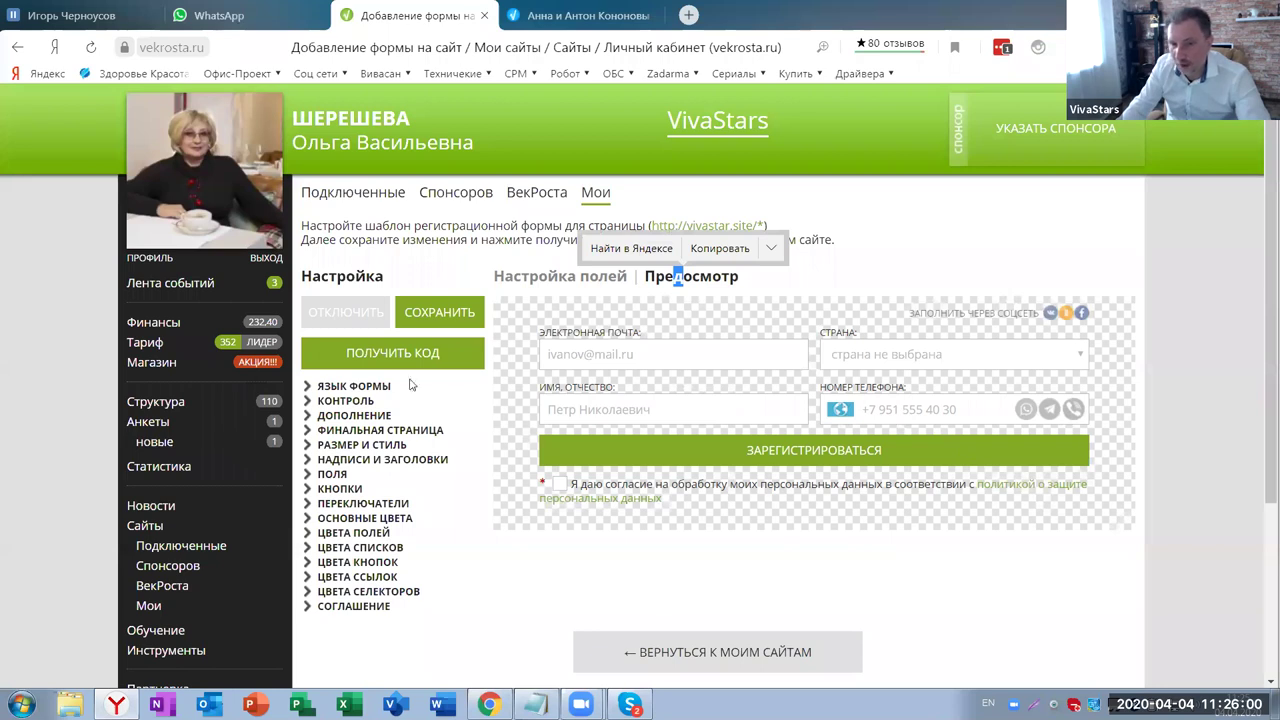
left_click(440, 313)
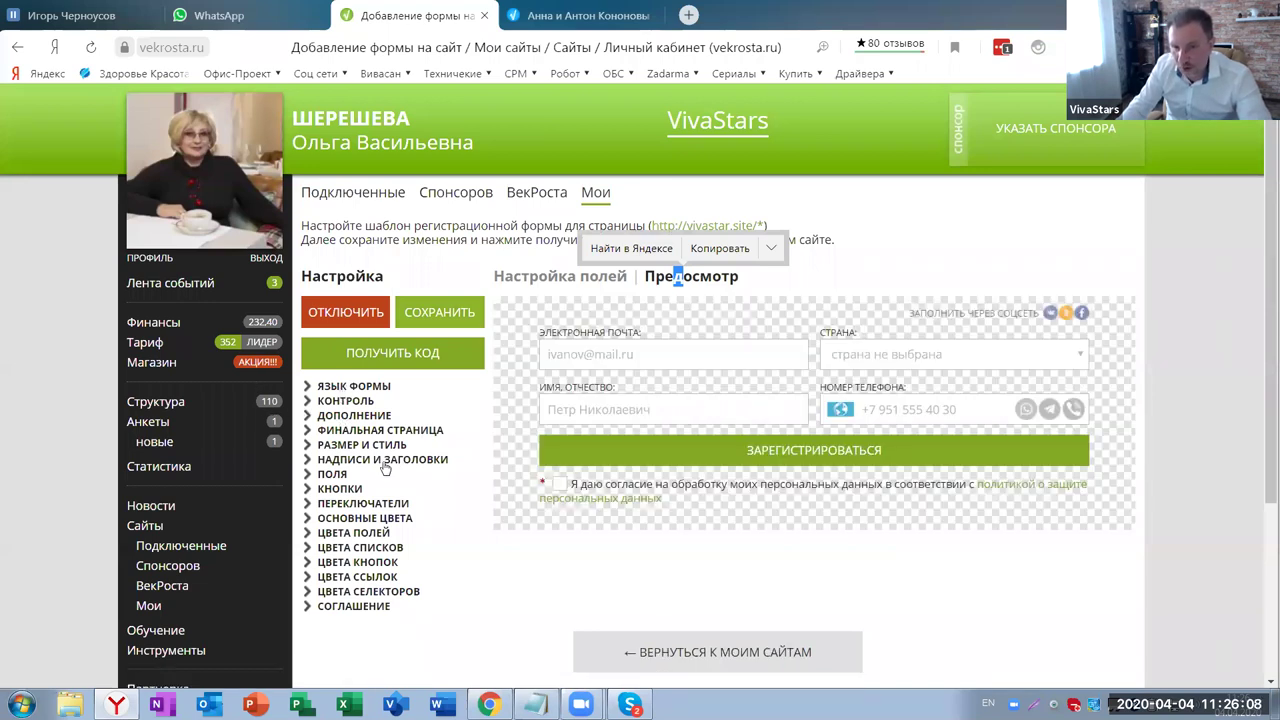
Look through the form's language, final page and main colour settings
left_click(344, 388)
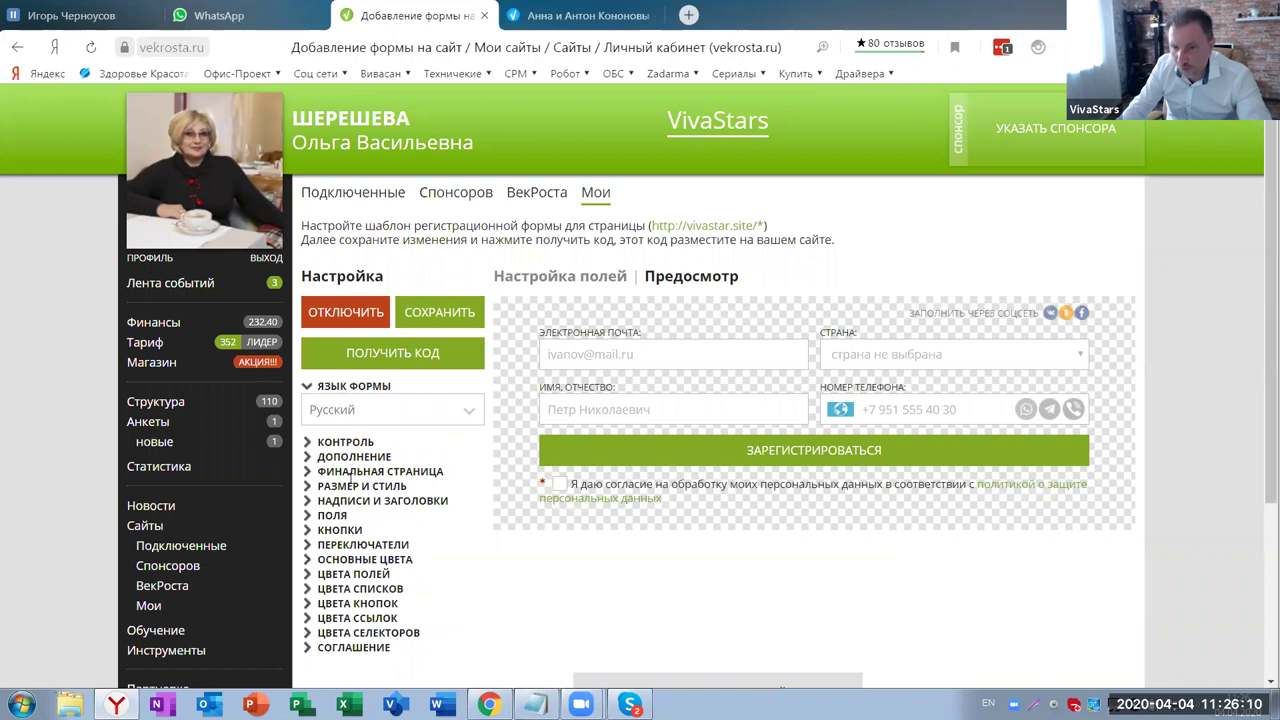
left_click(378, 471)
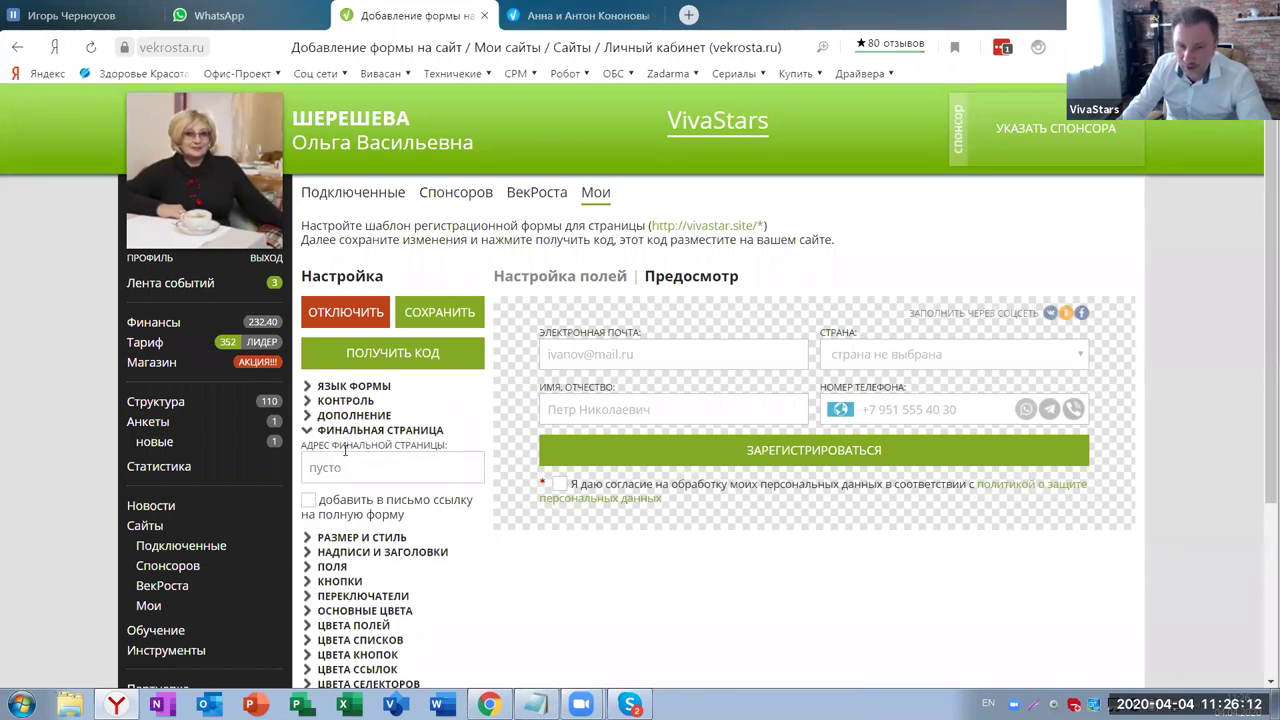
scroll(345, 450, "down", 2)
left_click(350, 546)
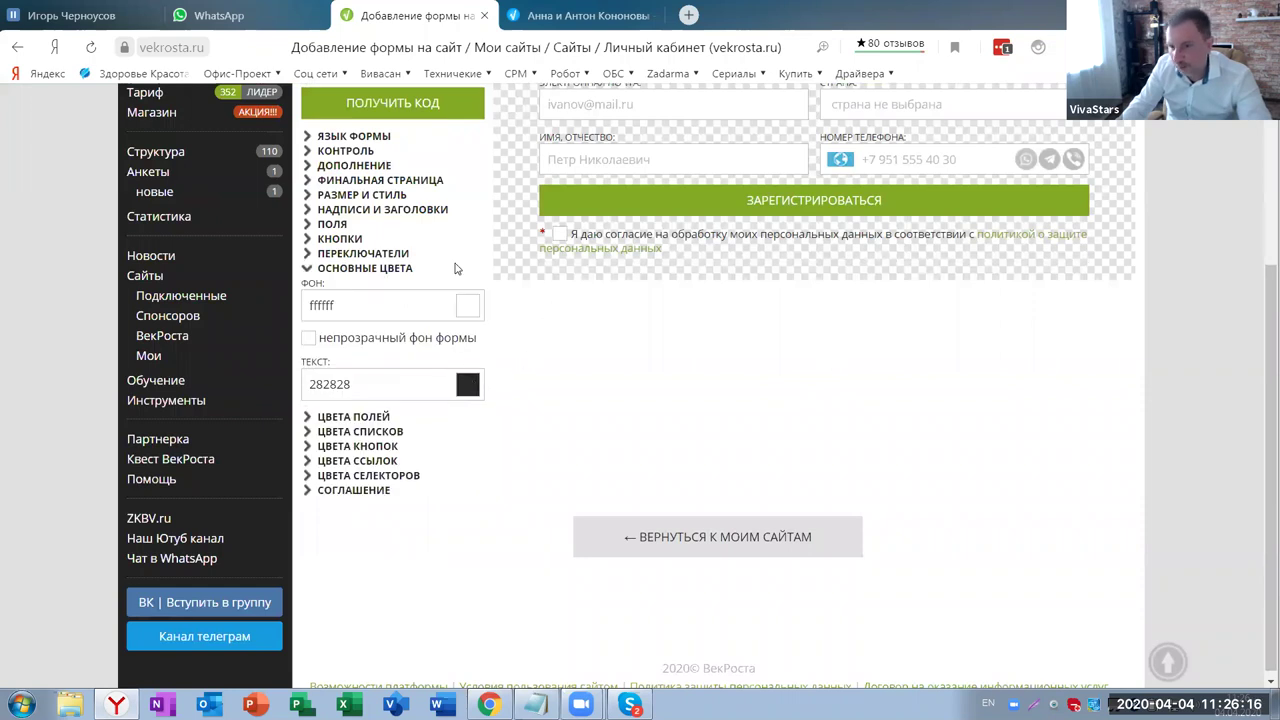
scroll(700, 340, "up", 3)
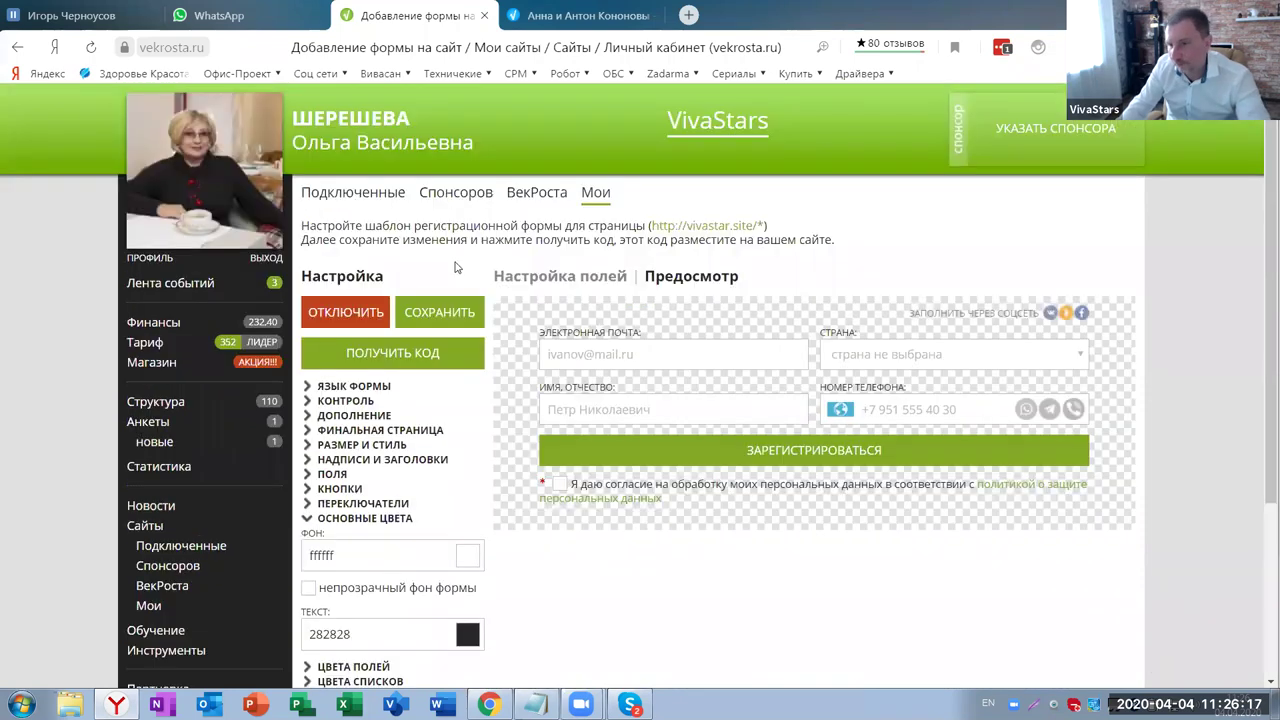
Get the form's installation code and copy its UID and TID parameters
left_click(388, 358)
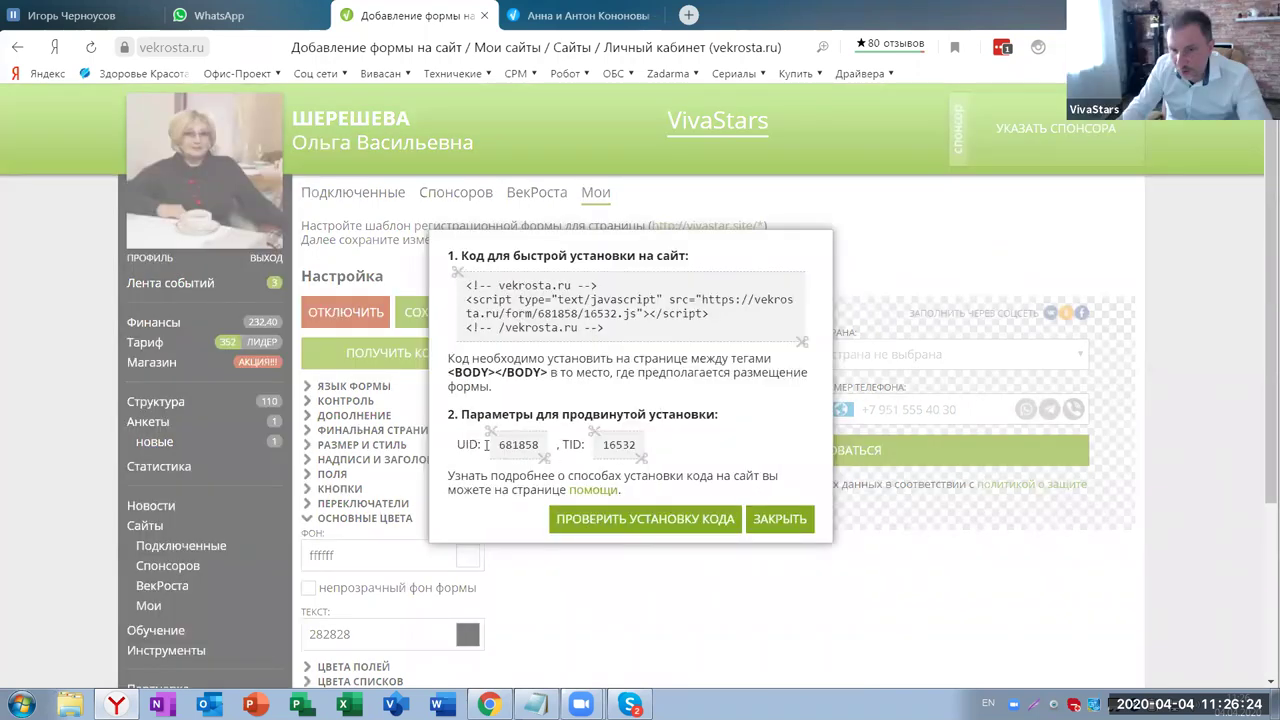
left_click_drag(459, 443, 625, 457)
left_click(671, 468)
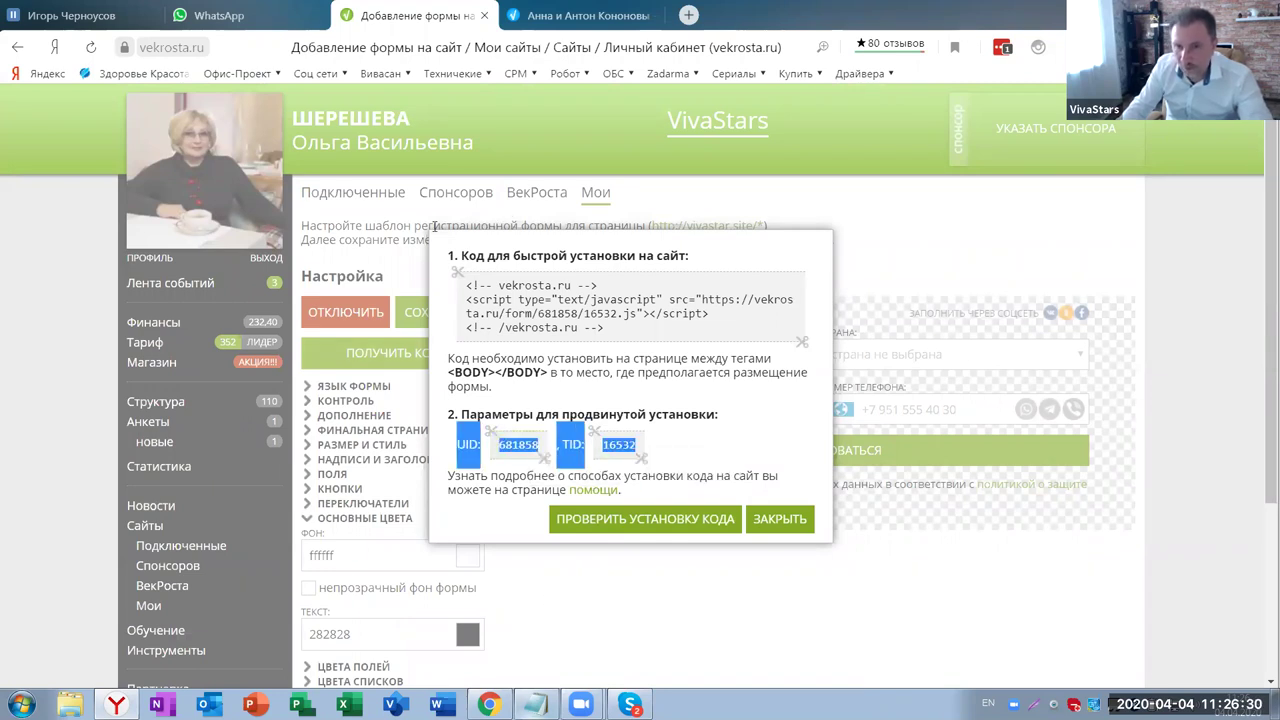
key("alt+Tab")
scroll(343, 220, "up", 4)
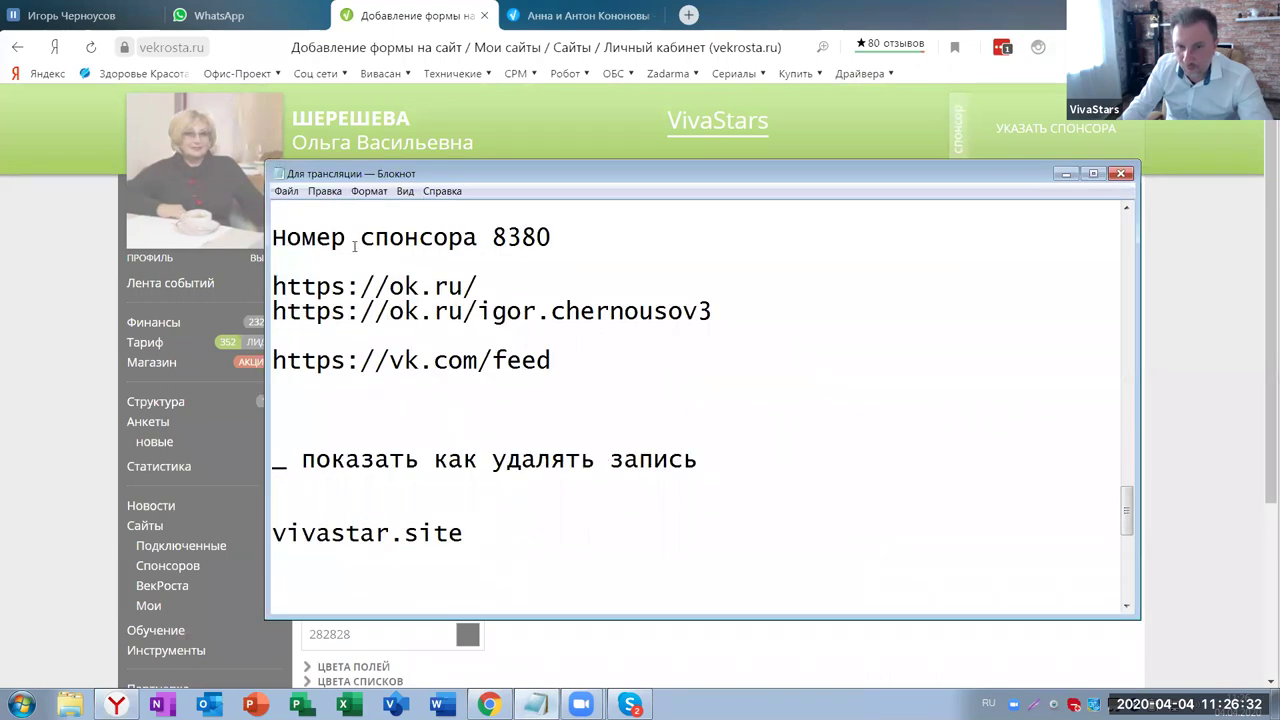
scroll(354, 246, "up", 10)
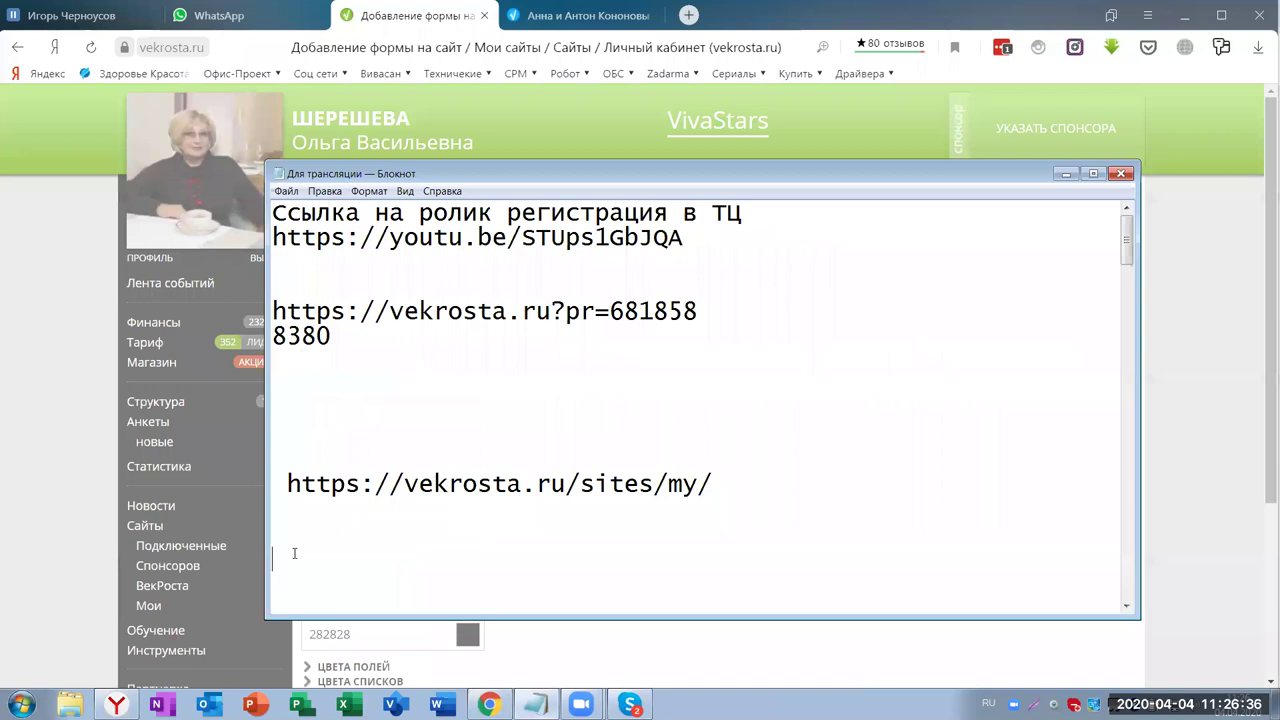
type("UID:681858, TID:16532")
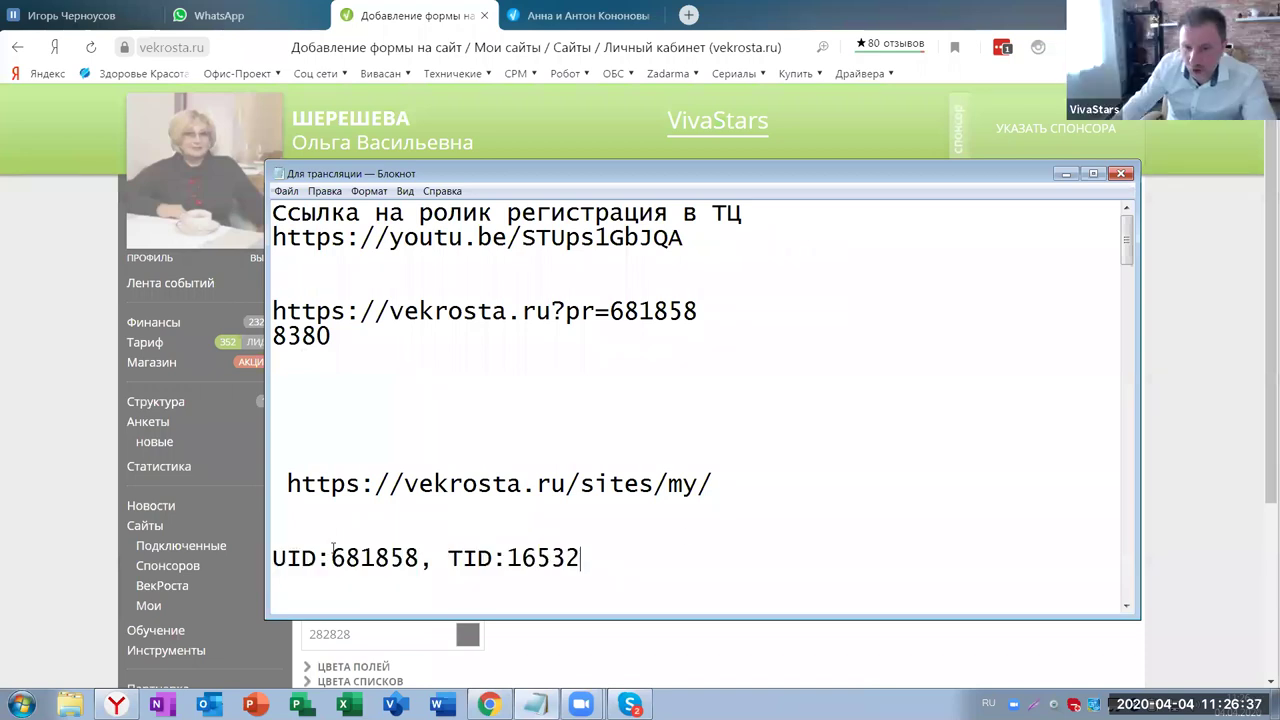
left_click(1208, 412)
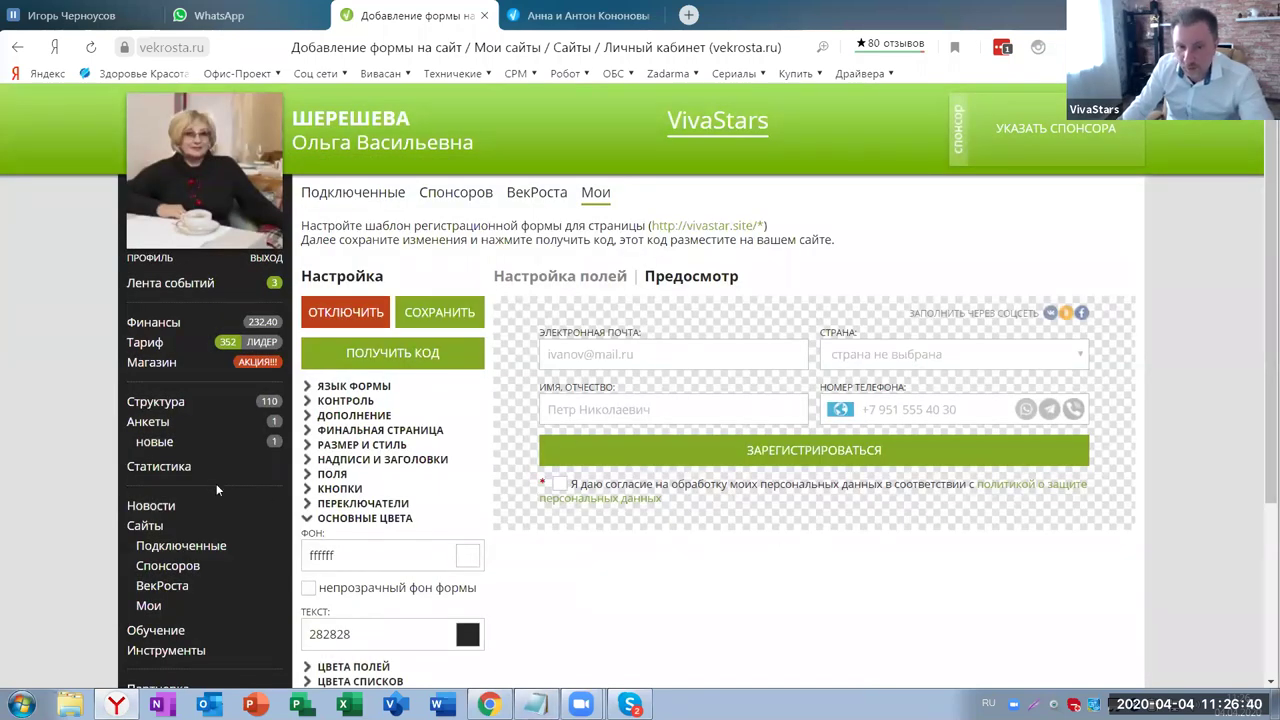
Go to the Сайт-визитка page and open the vivastar.site card's settings at the basic options
scroll(190, 530, "down", 1)
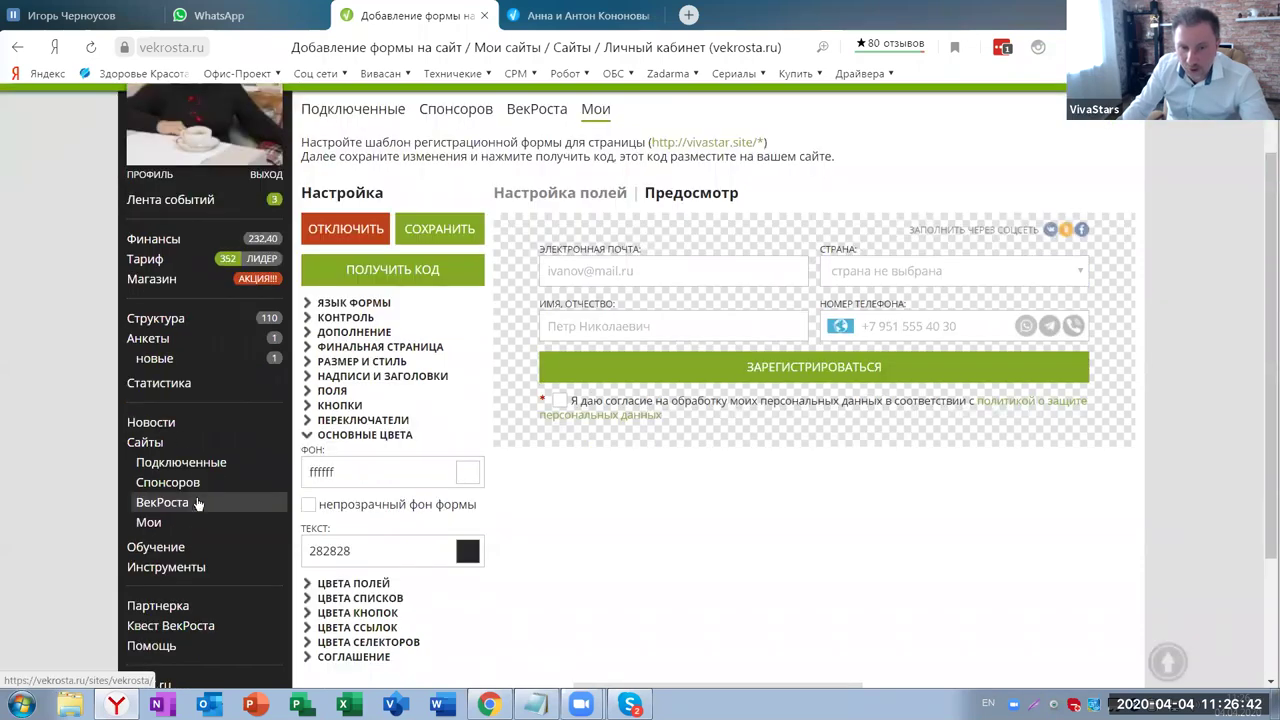
left_click(172, 588)
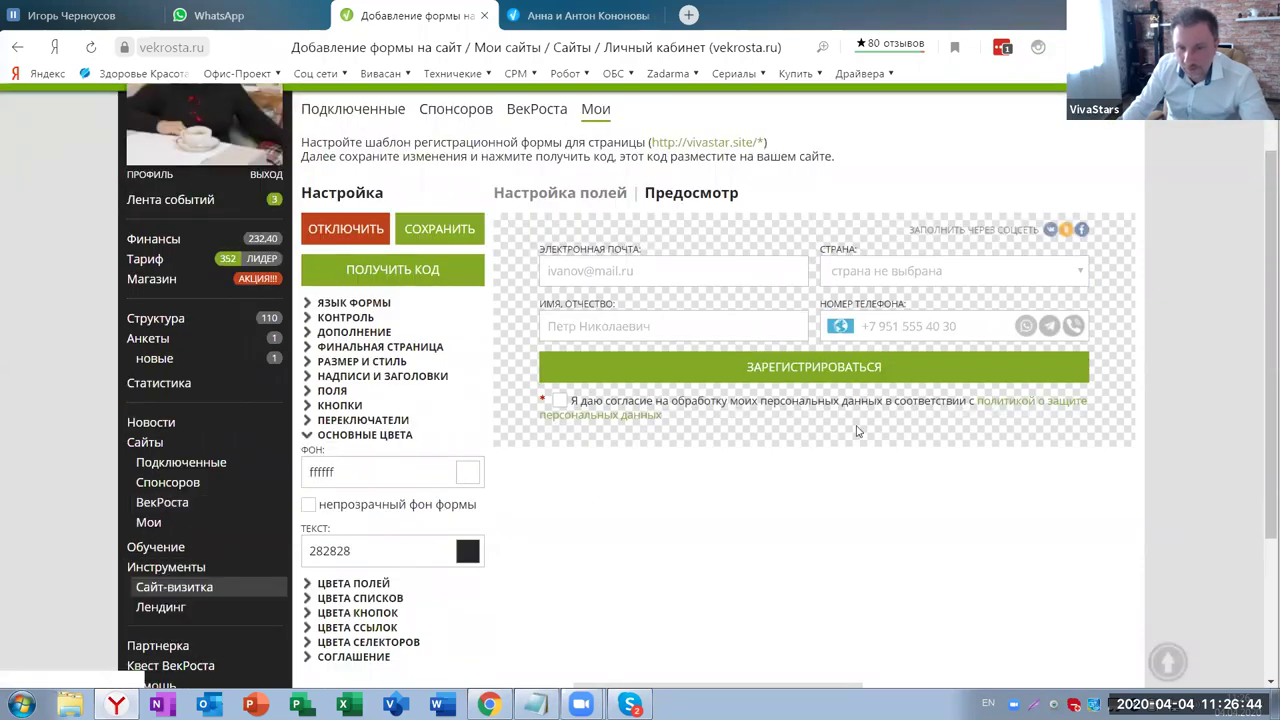
scroll(900, 560, "down", 3)
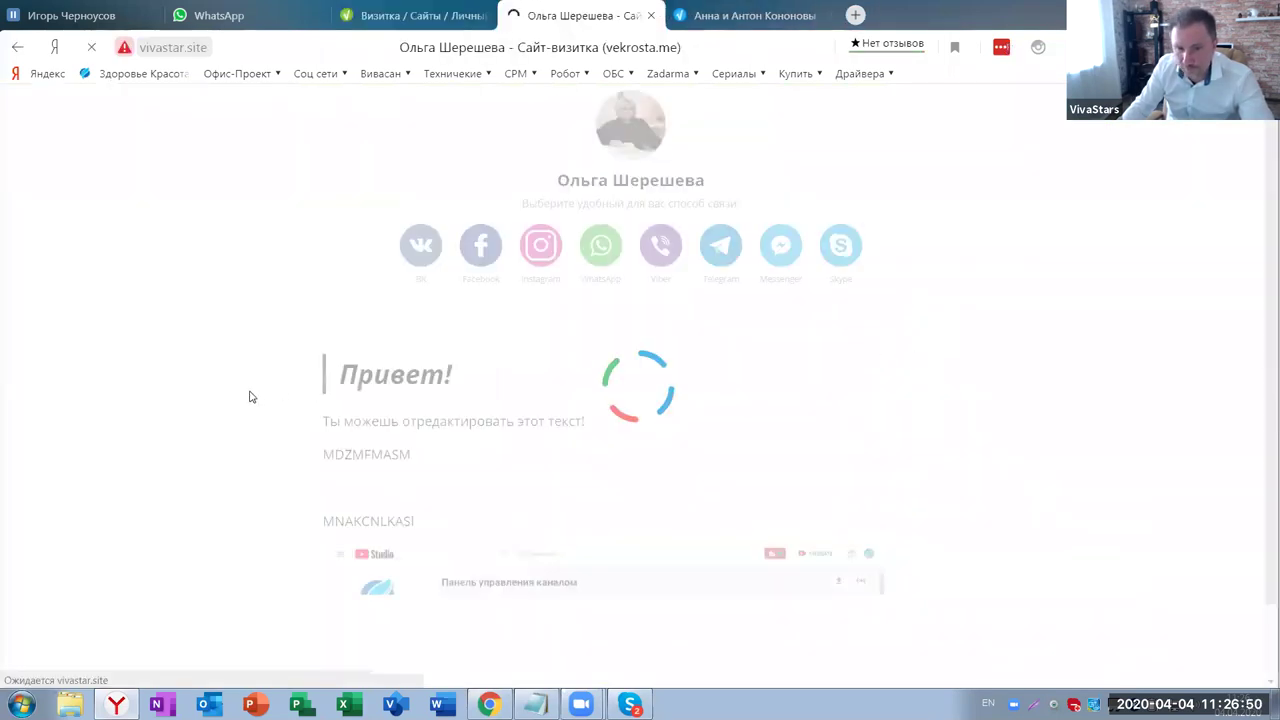
scroll(216, 473, "down", 2)
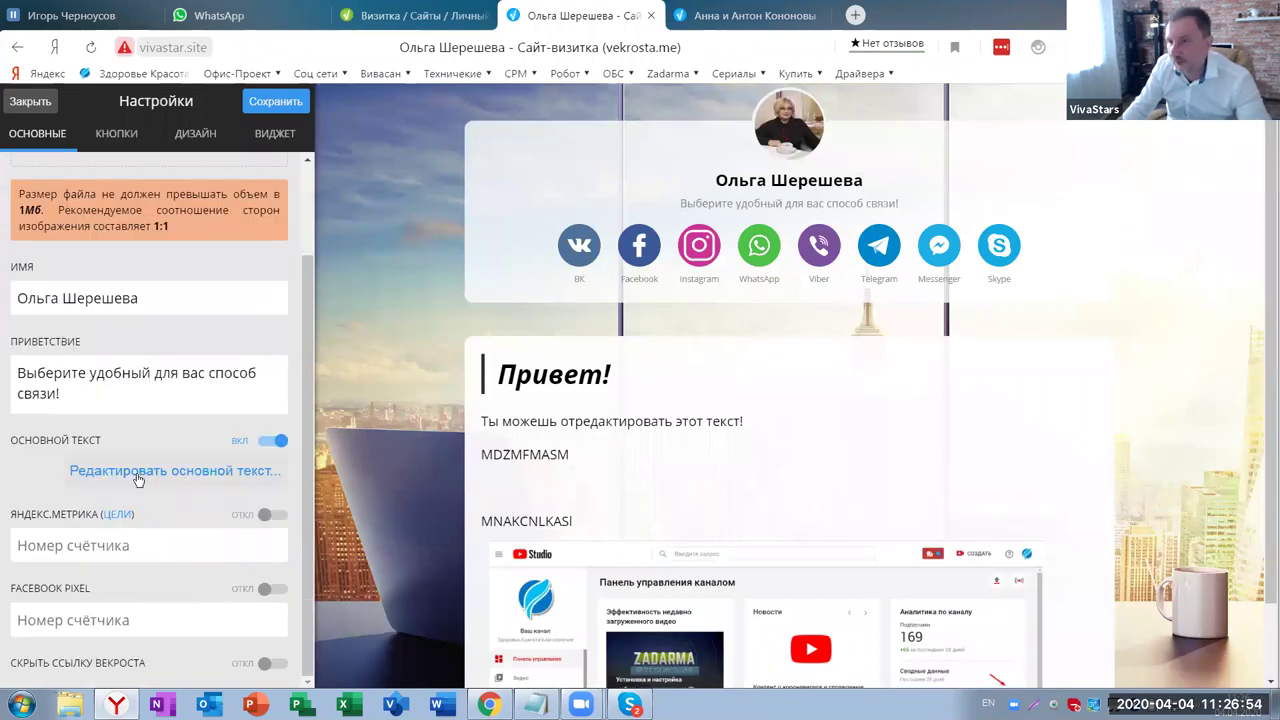
Open the card's main text for editing and add two lines of placeholder text below the YouTube Studio image
left_click(138, 479)
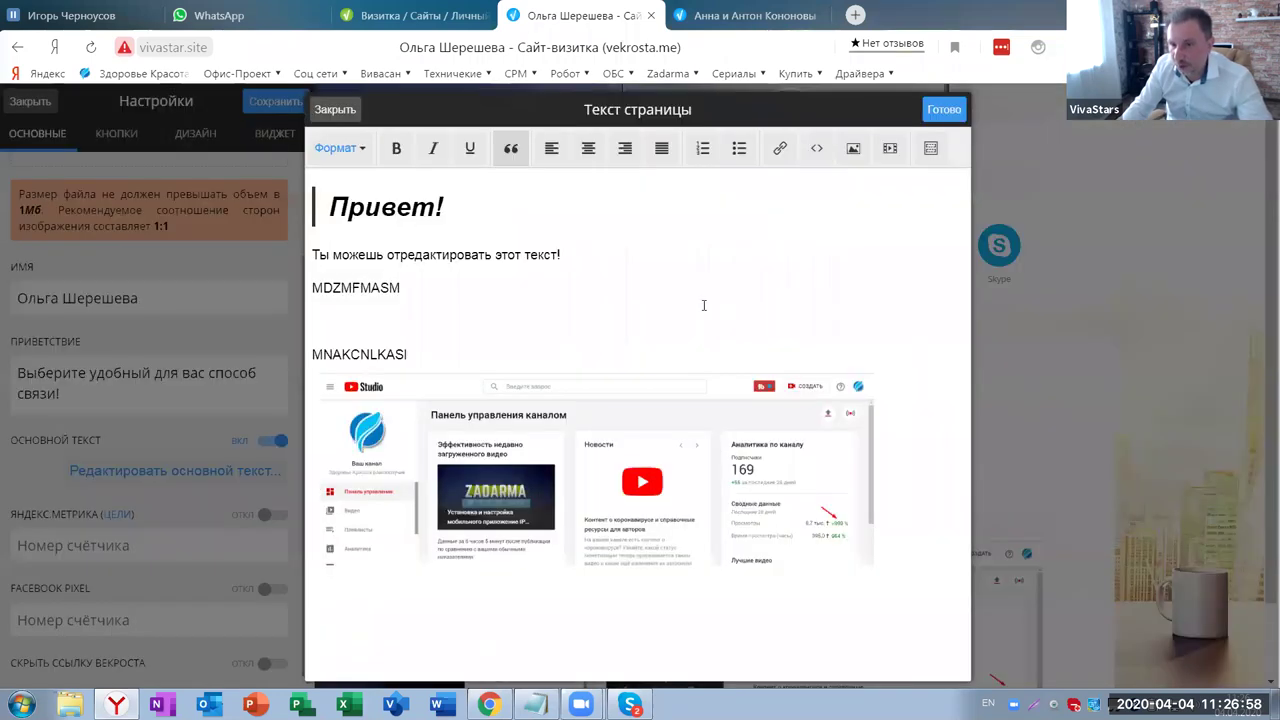
left_click(330, 626)
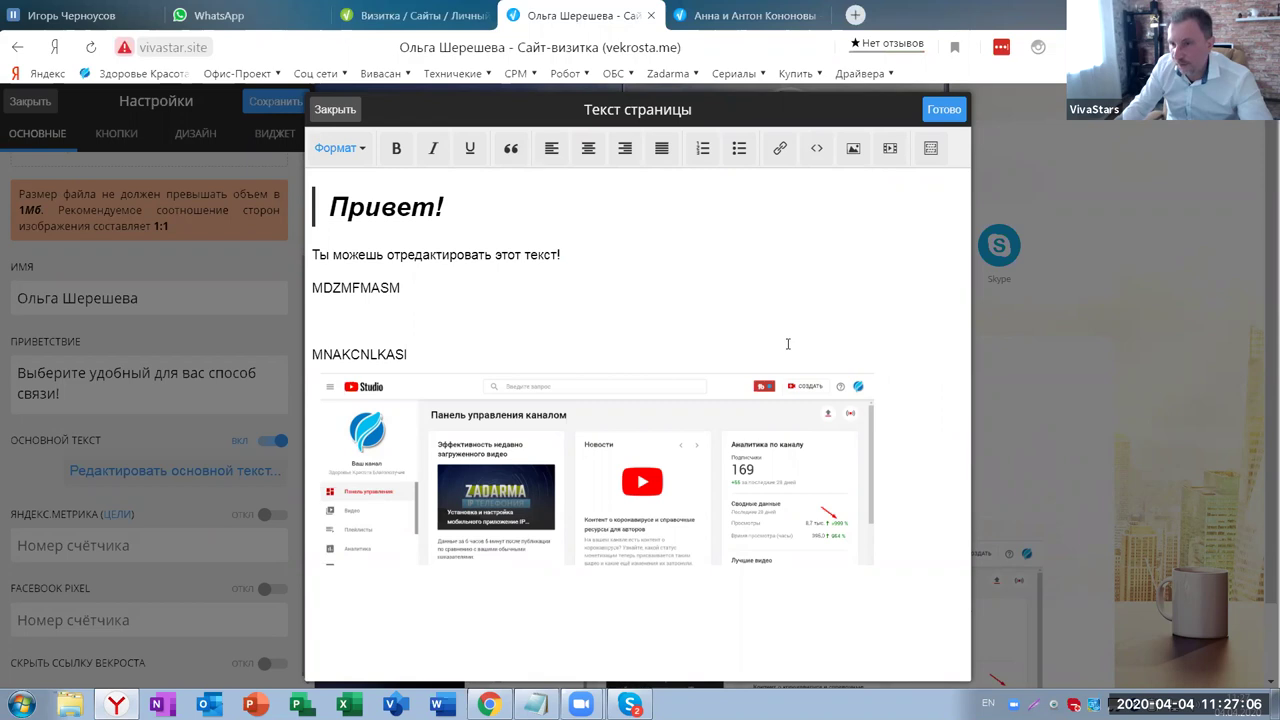
type("kjkjklj")
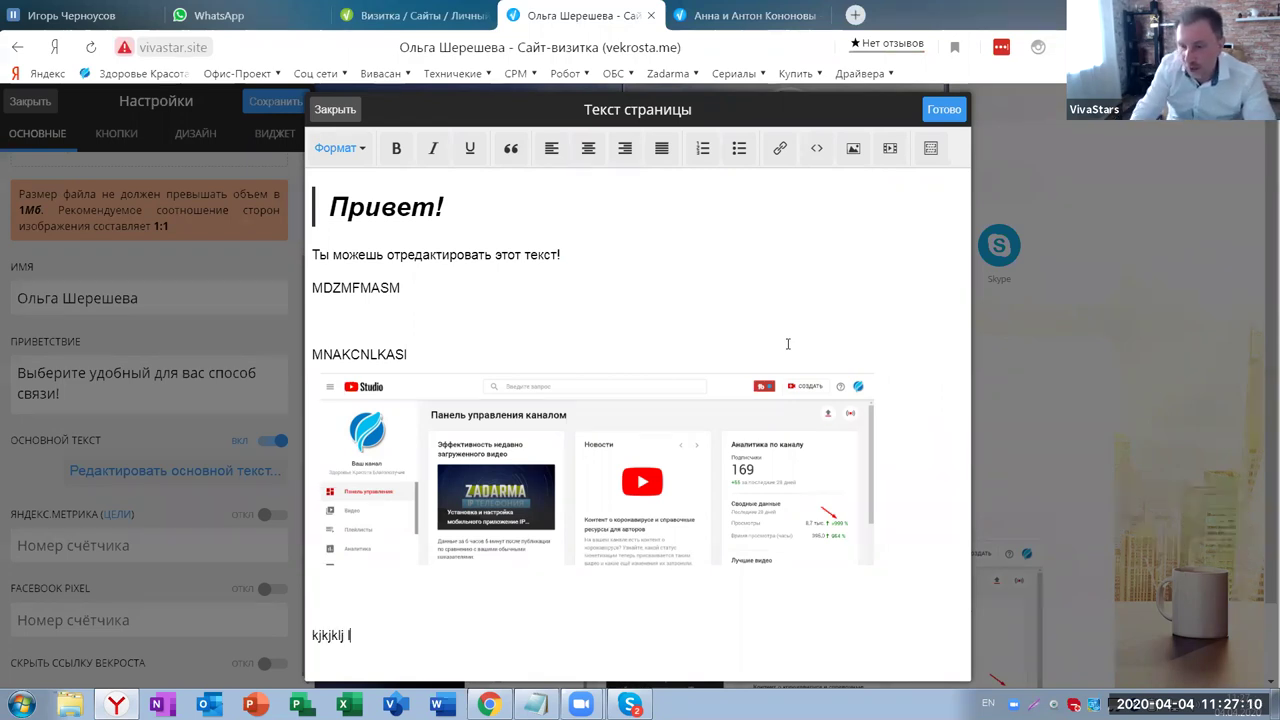
type(" ldjkajdk jalkjlks")
key("Return")
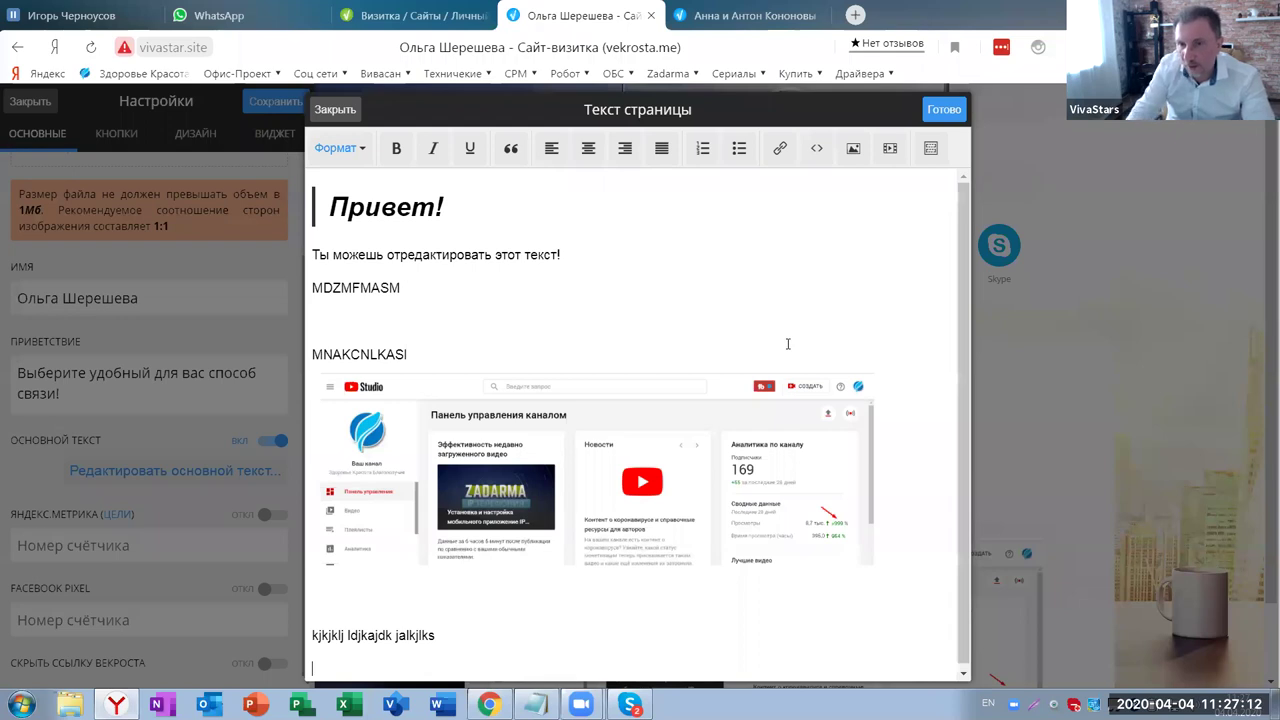
type("jkAJDKJalkjdl")
key("Return")
key("Return")
On the other open business card page, copy the text from "Тогда действуйте:" through the line ending in "НОМЕР ТЕЛЕФОНА"
left_click(763, 16)
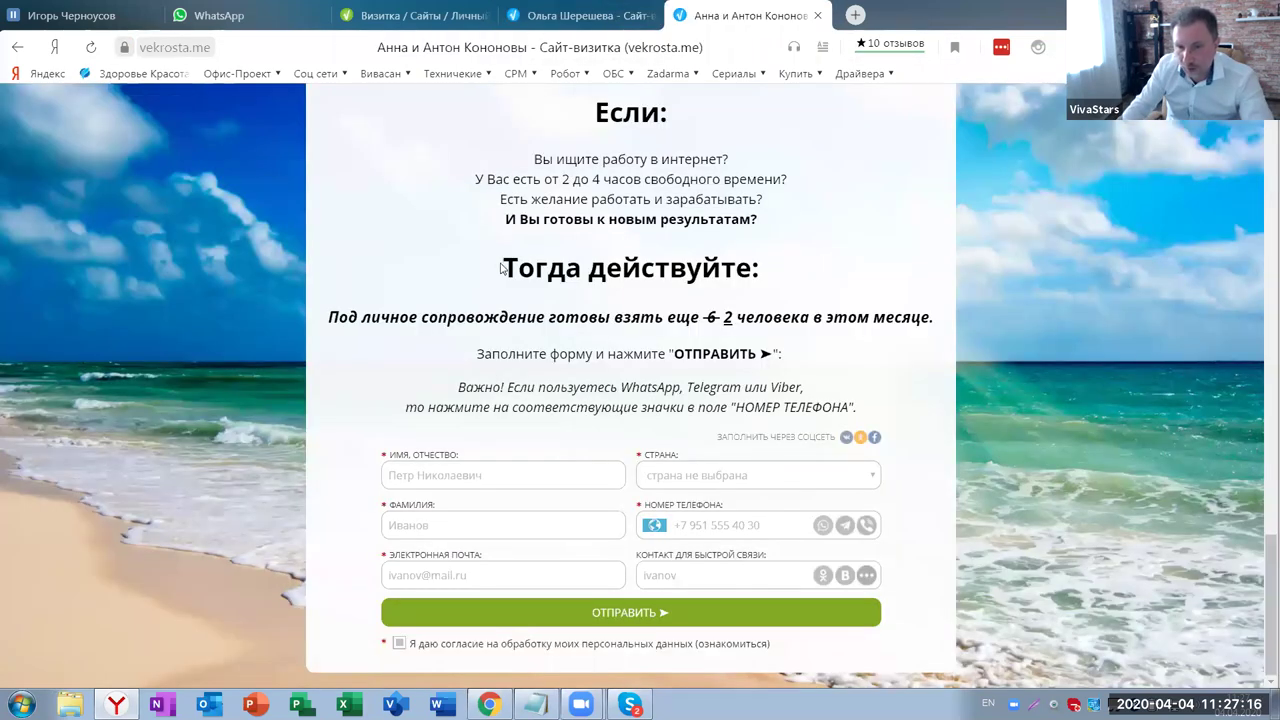
left_click_drag(733, 386, 503, 262)
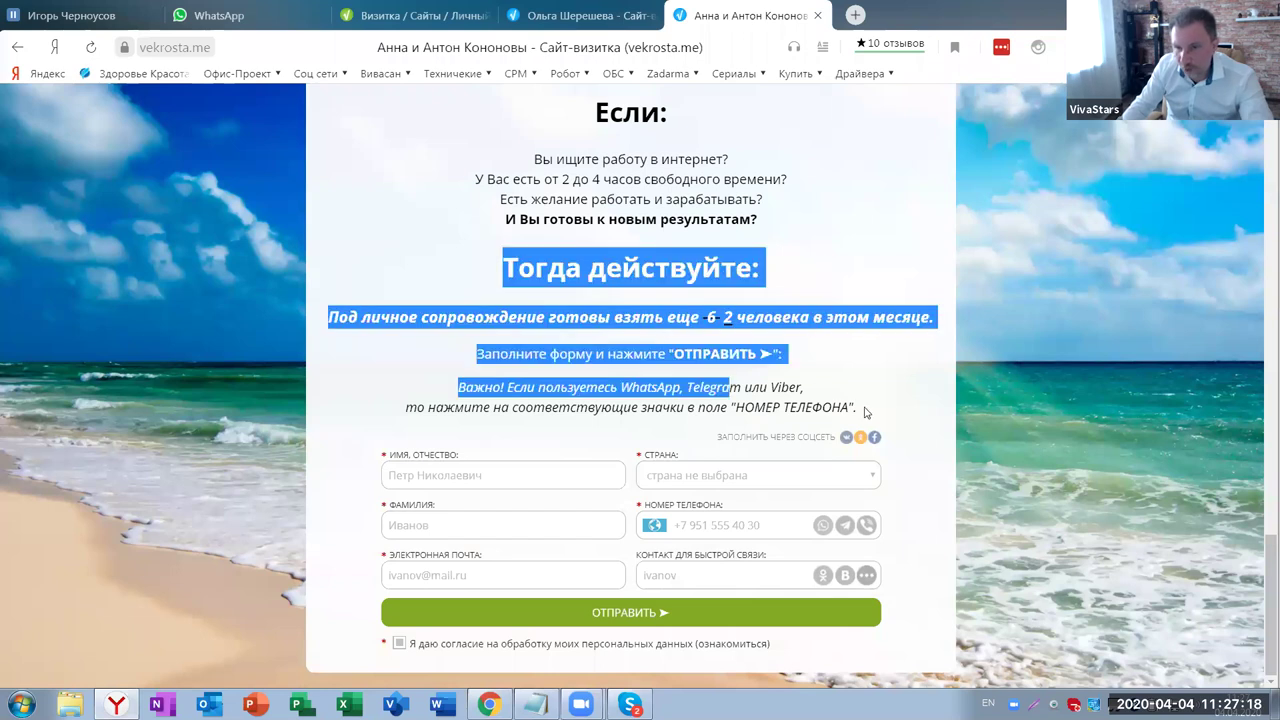
left_click(866, 412, "shift")
key("ctrl+c")
right_click(707, 271)
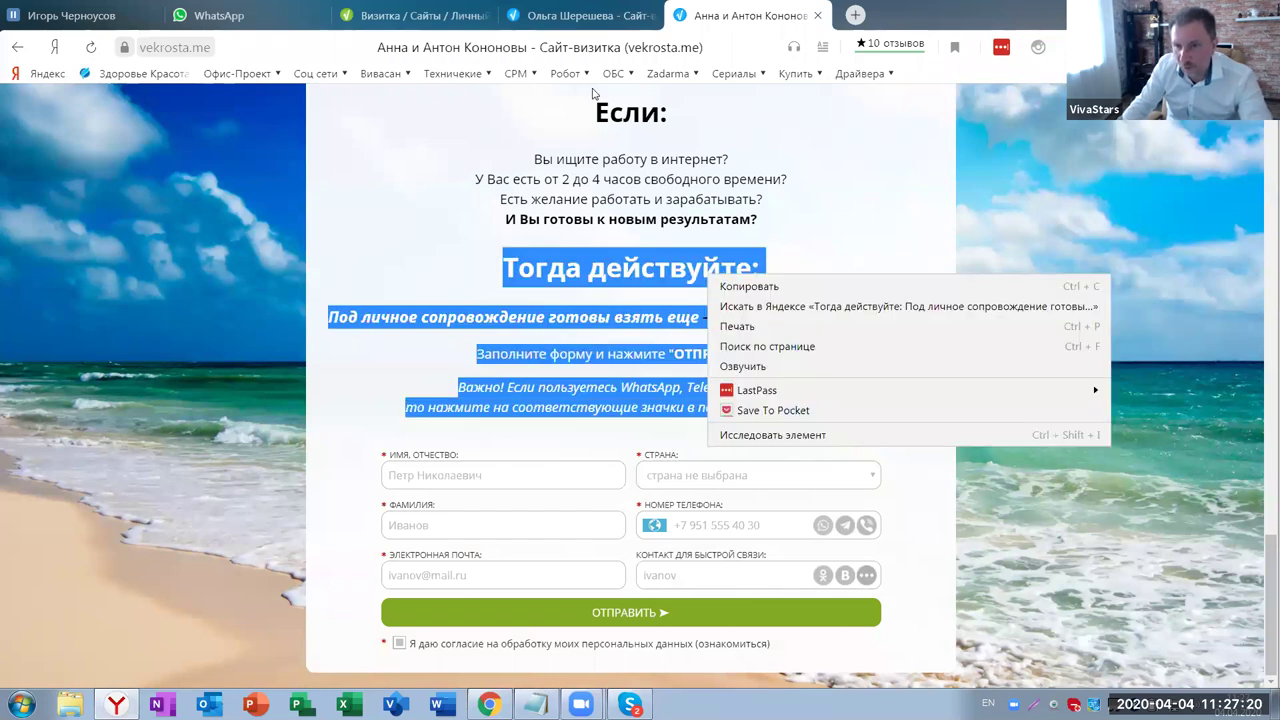
Return to the vivastar.site text editor and replace the placeholder lines below the image with the copied call-to-action text
left_click(390, 25)
left_click(399, 22)
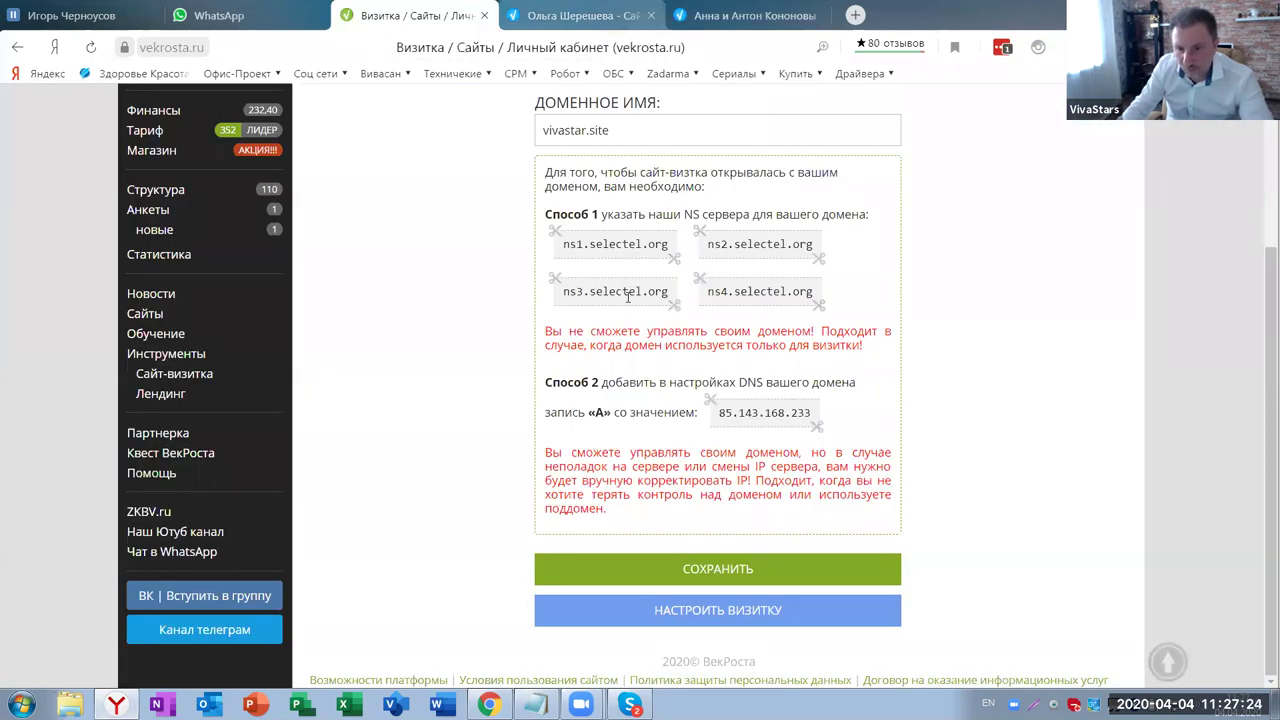
key("ctrl+Tab")
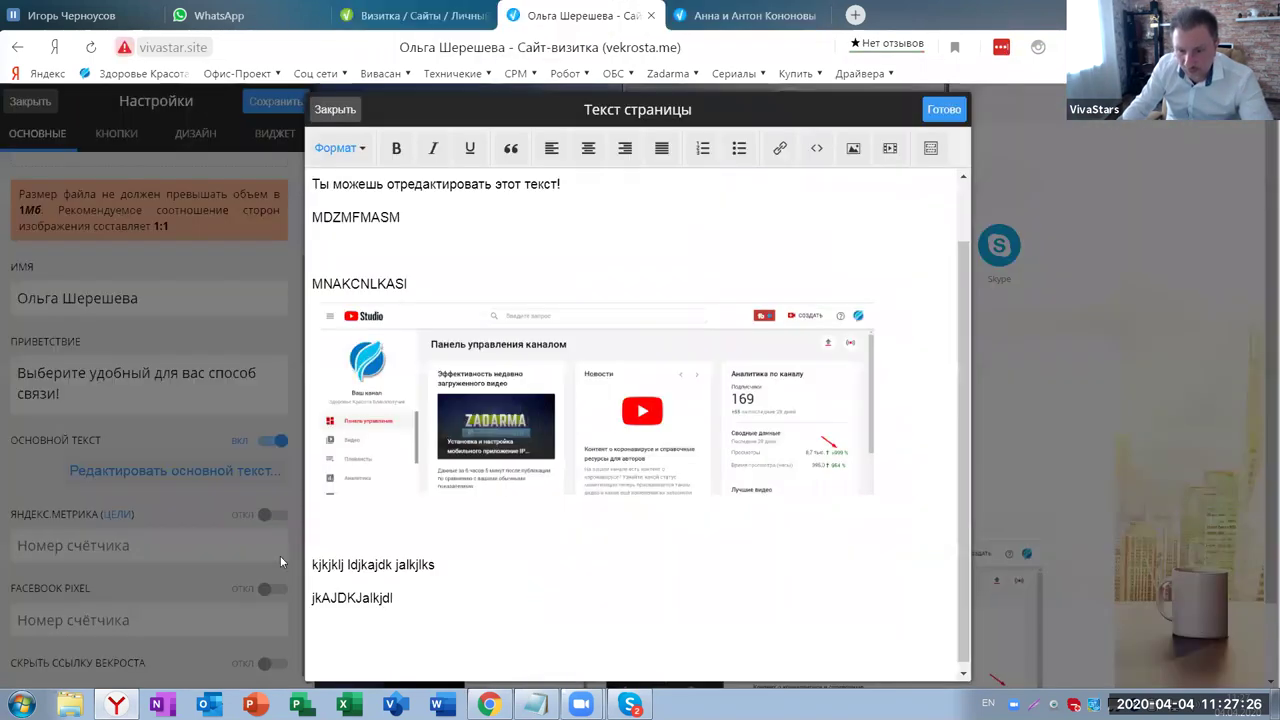
key("shift+Up")
key("shift+Up")
key("ctrl+v")
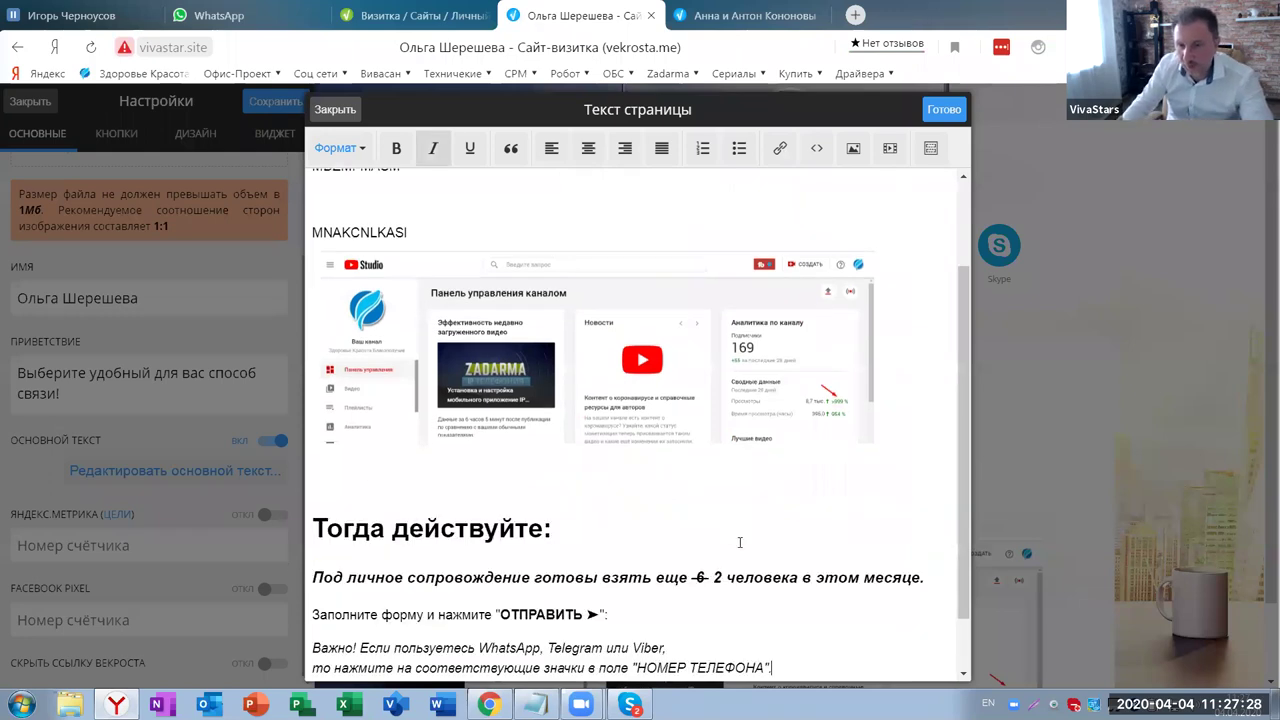
Centre the "Тогда действуйте:" heading and all the paragraphs pasted below it
scroll(735, 535, "down", 1)
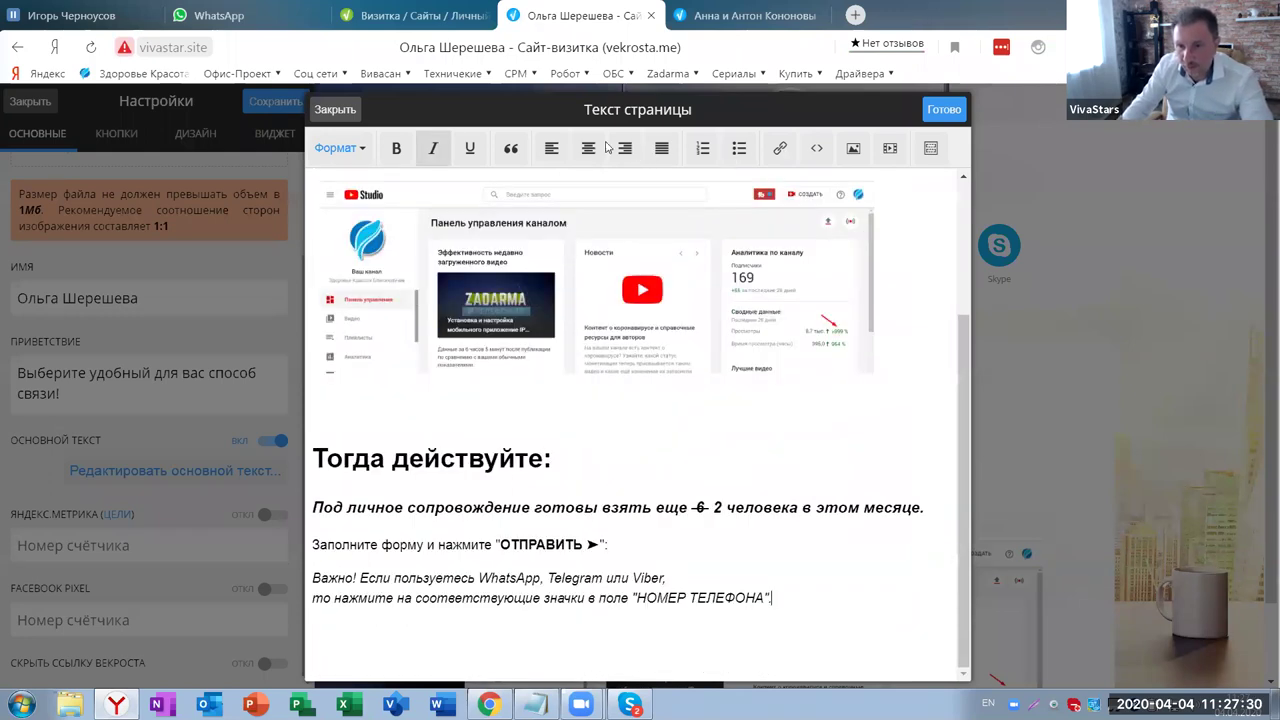
left_click(577, 466)
key("ctrl+e")
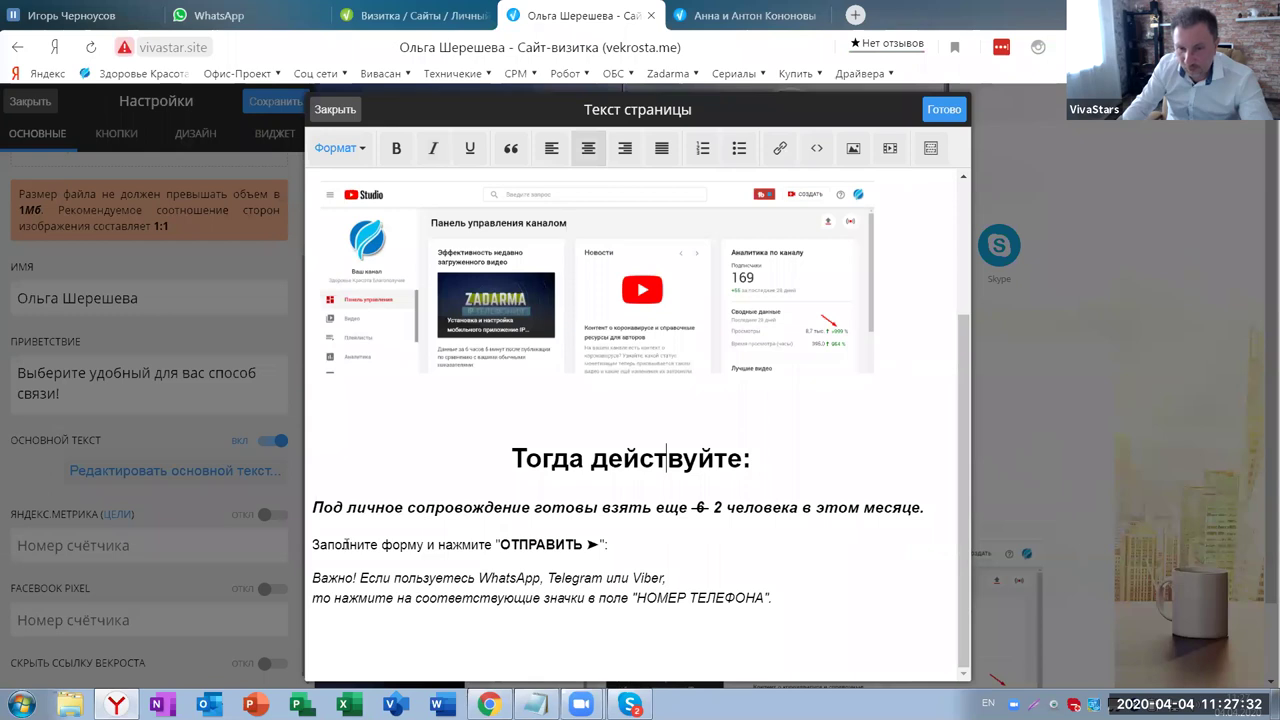
left_click_drag(343, 544, 312, 506)
key("ctrl+shift+End")
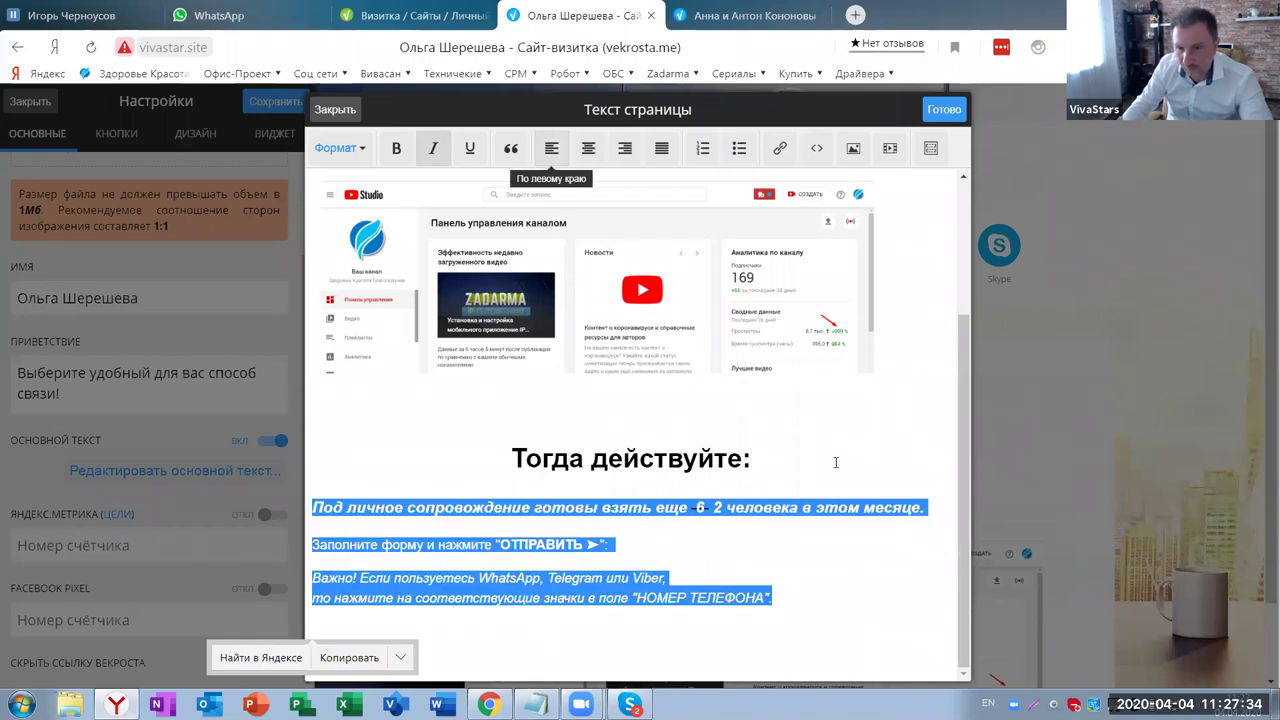
key("ctrl+e")
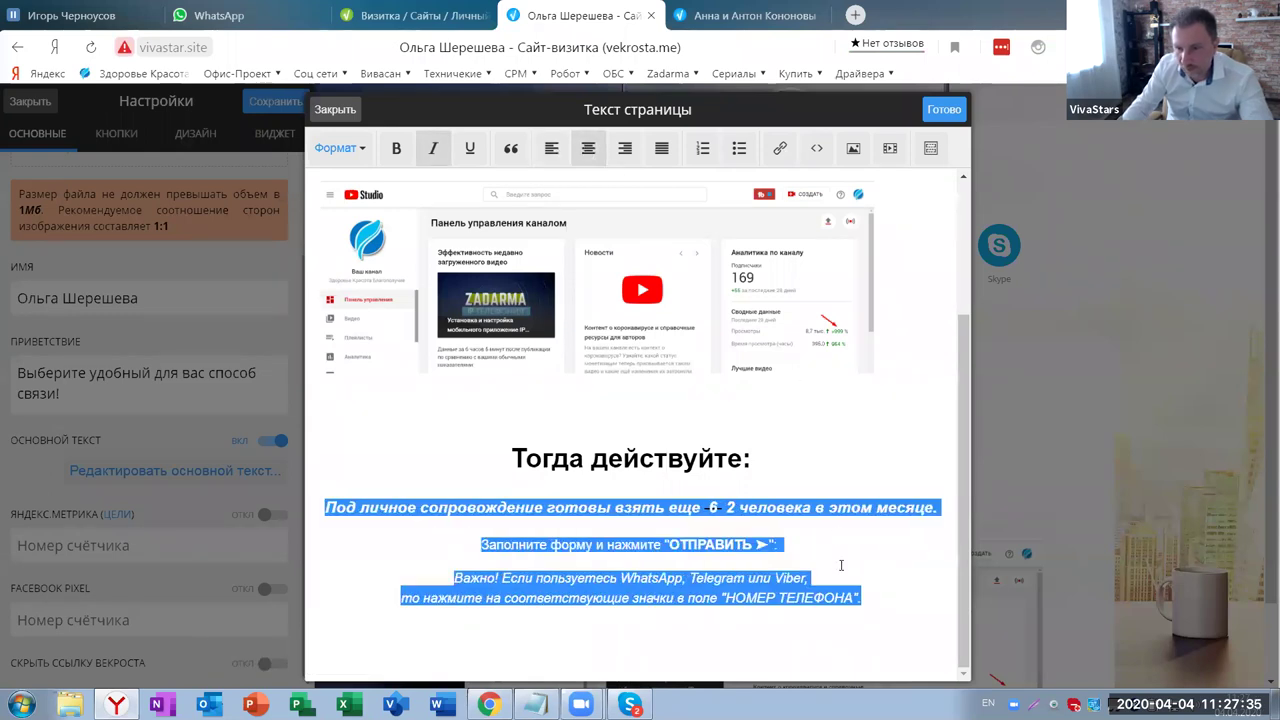
Start a registration form on a new line below the call-to-action text and fill in its UID copied from the Notepad file
left_click(882, 600)
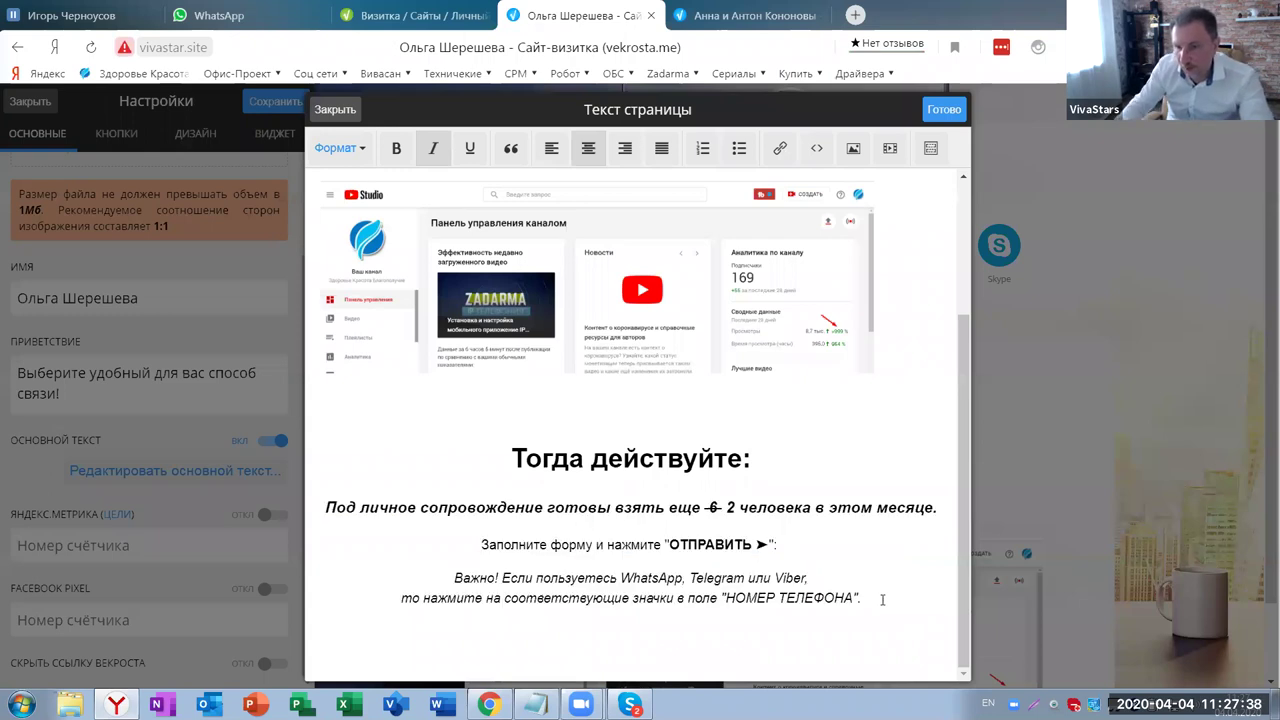
key("Return")
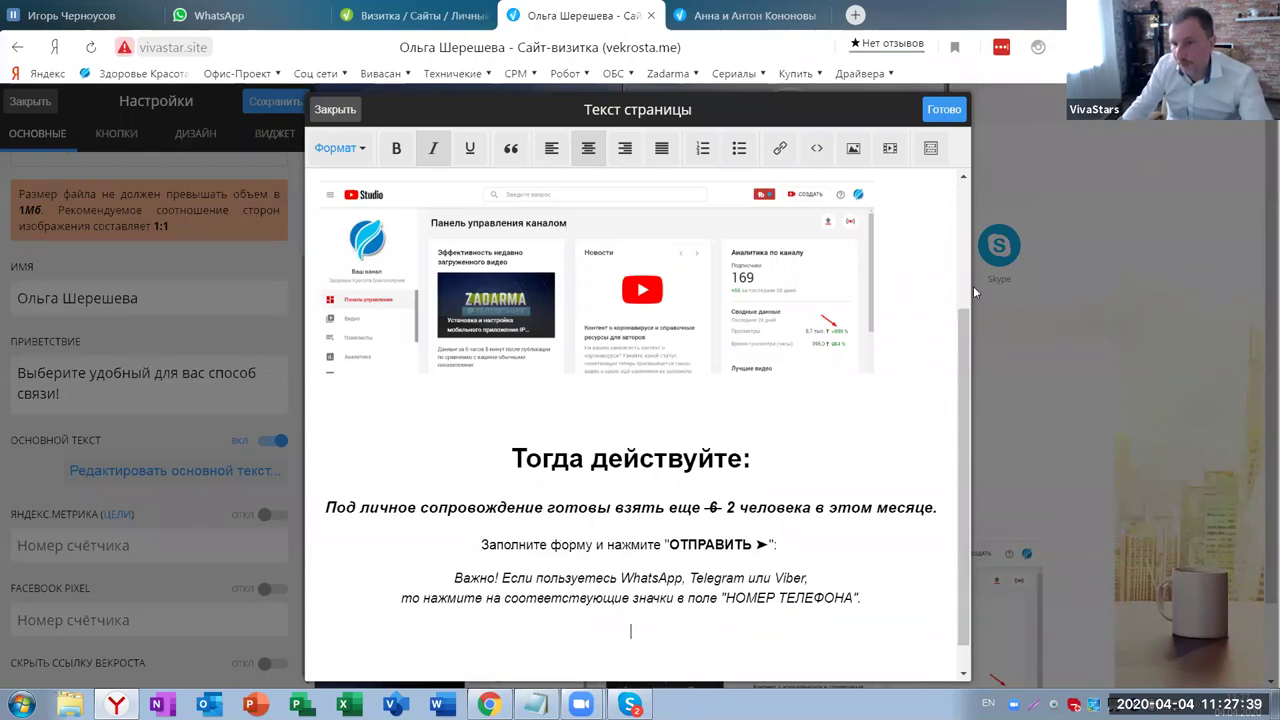
left_click(931, 148)
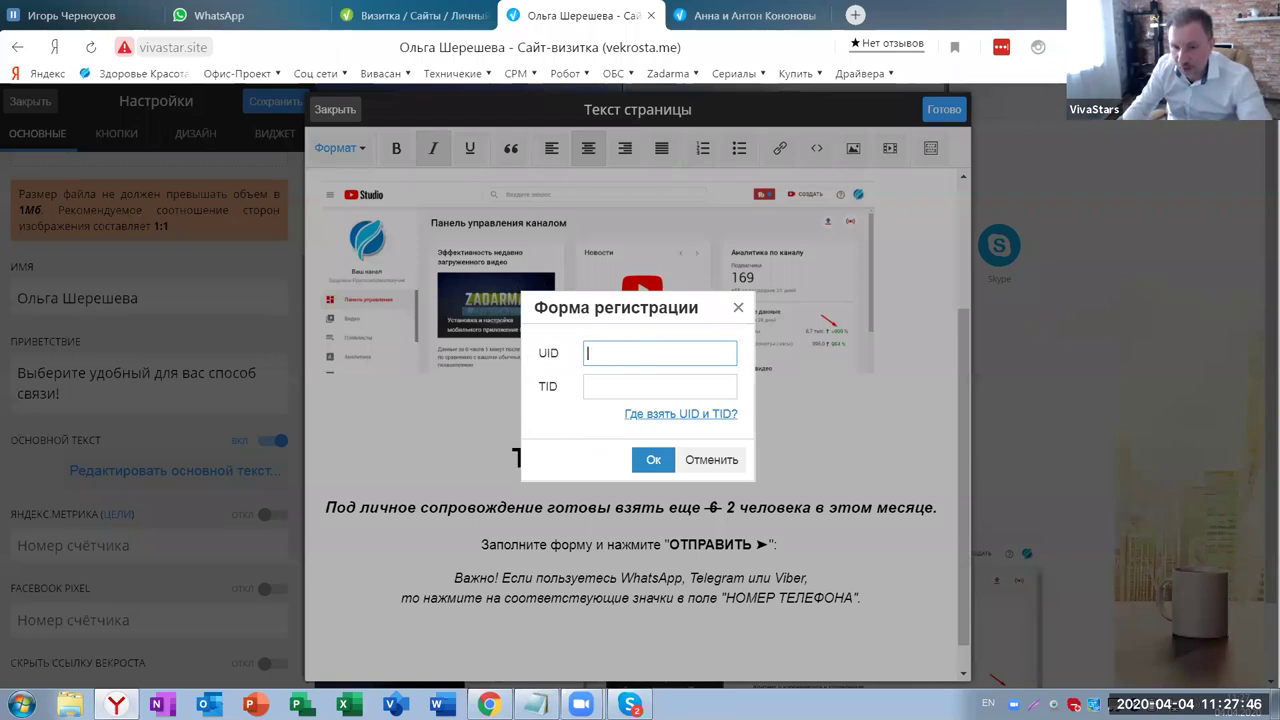
key("alt+Tab")
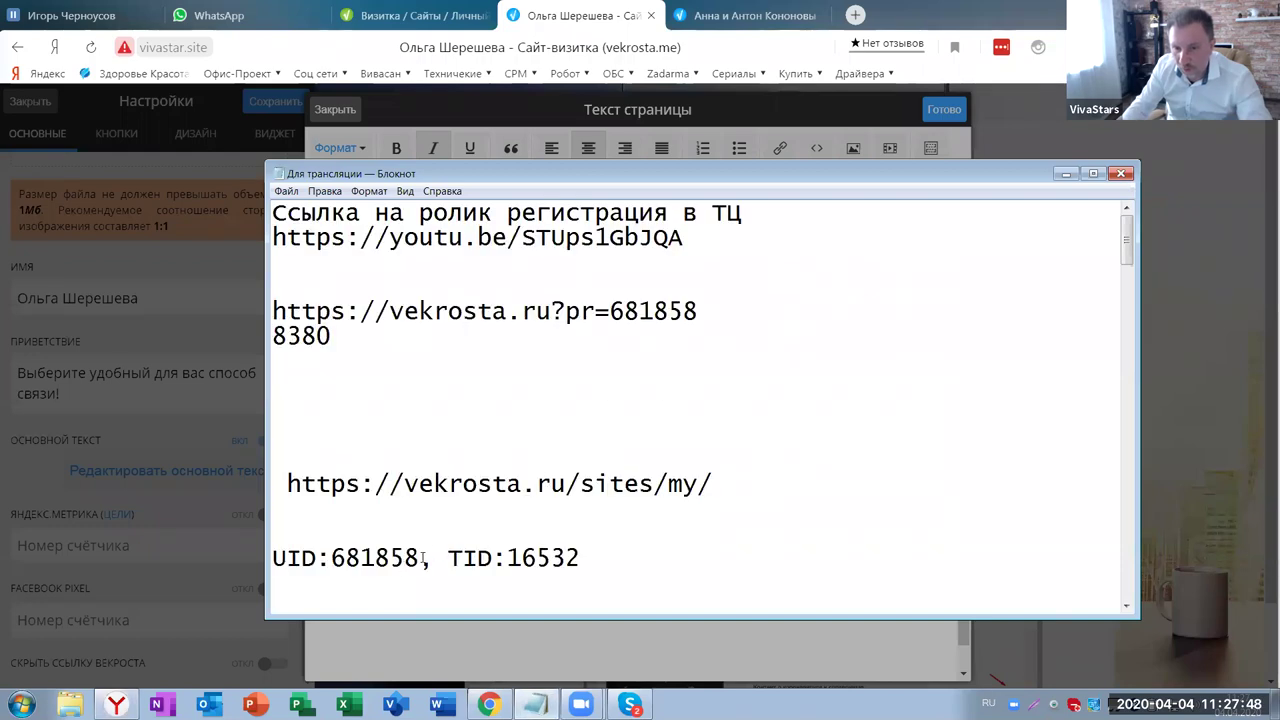
left_click_drag(418, 557, 352, 557)
right_click(352, 561)
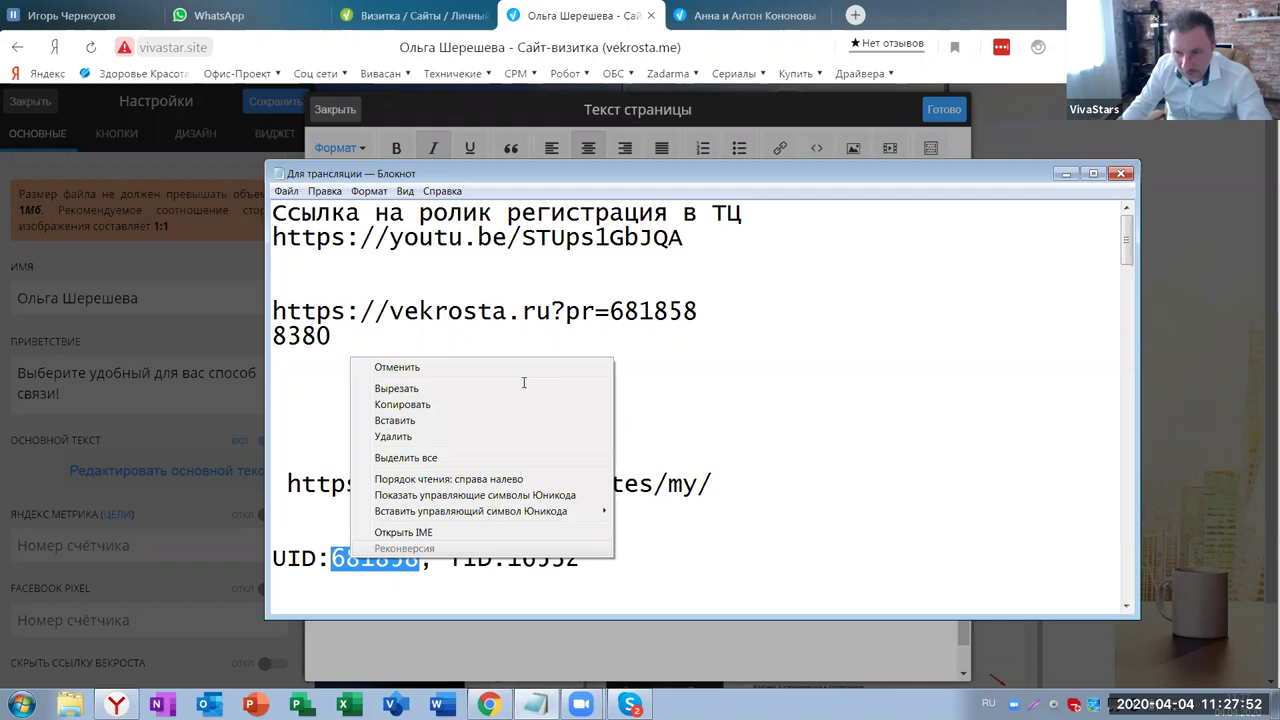
left_click(515, 404)
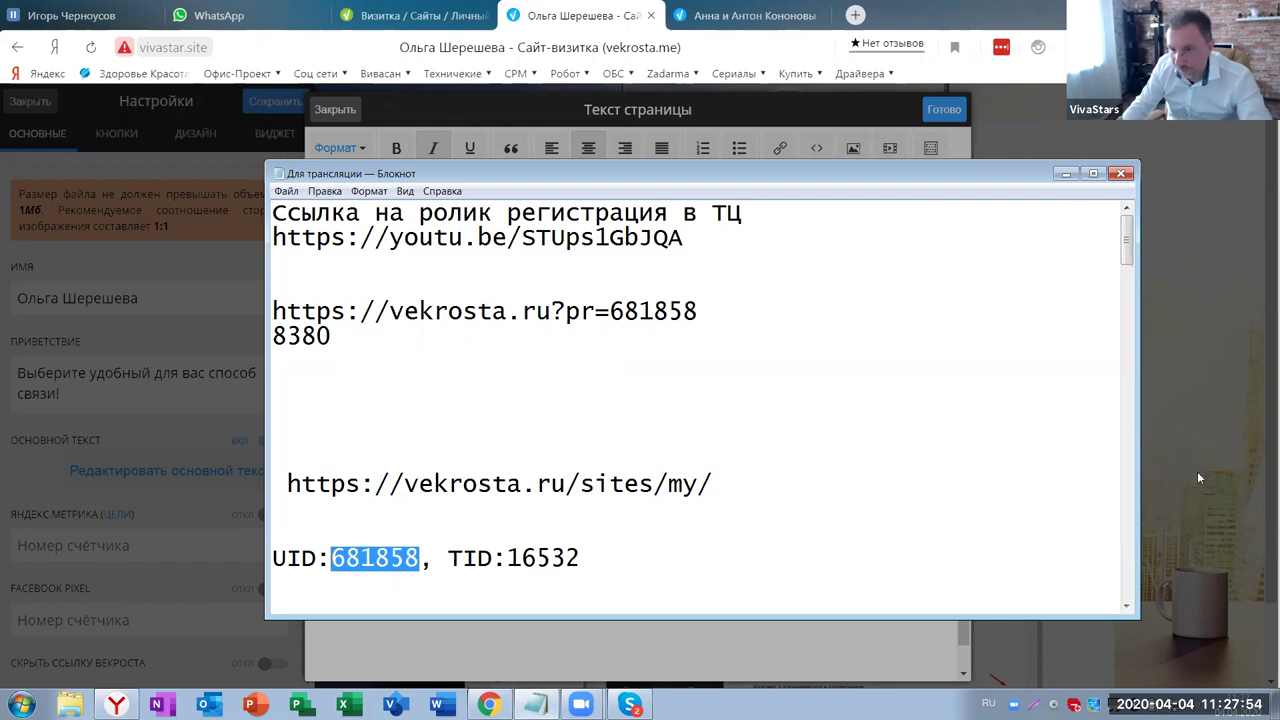
left_click(1197, 471)
left_click(590, 353)
key("ctrl+v")
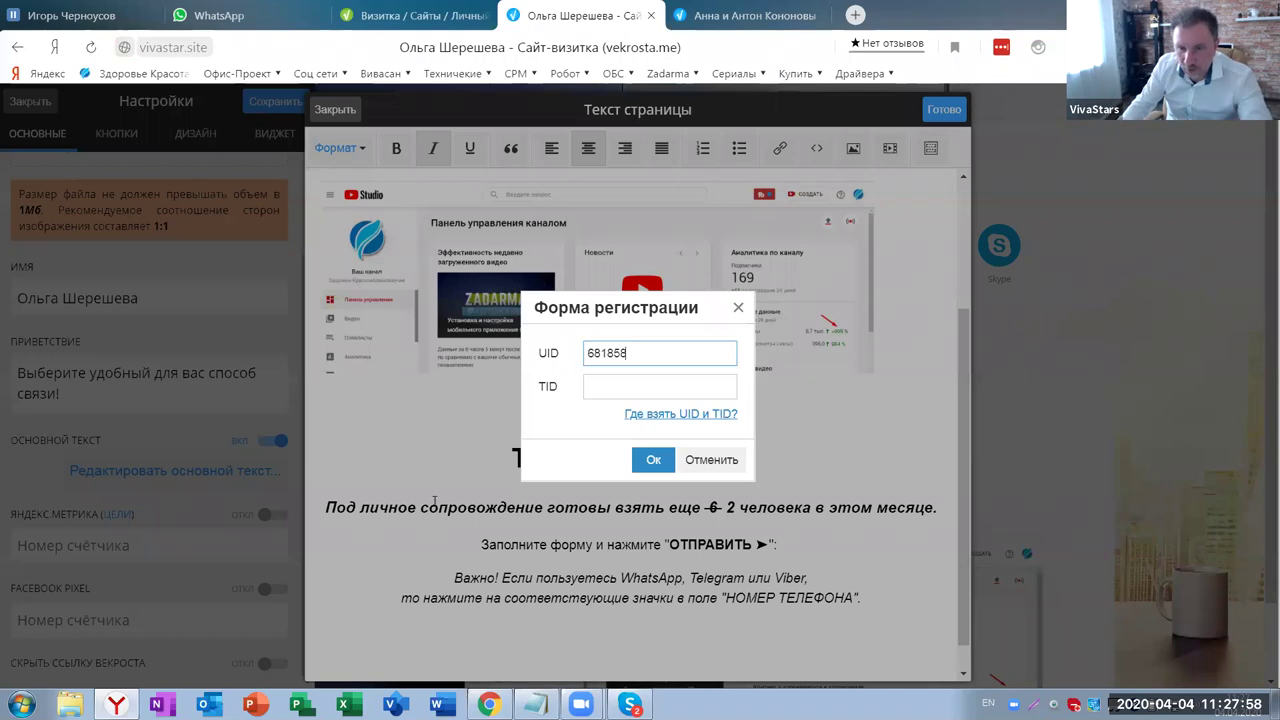
Copy the TID from the Notepad file into the registration form's settings, insert the form and apply the page text
key("alt+Tab")
mouse_move(520, 557)
left_mouse_down()
mouse_move(580, 557)
mouse_move(506, 557)
left_mouse_up()
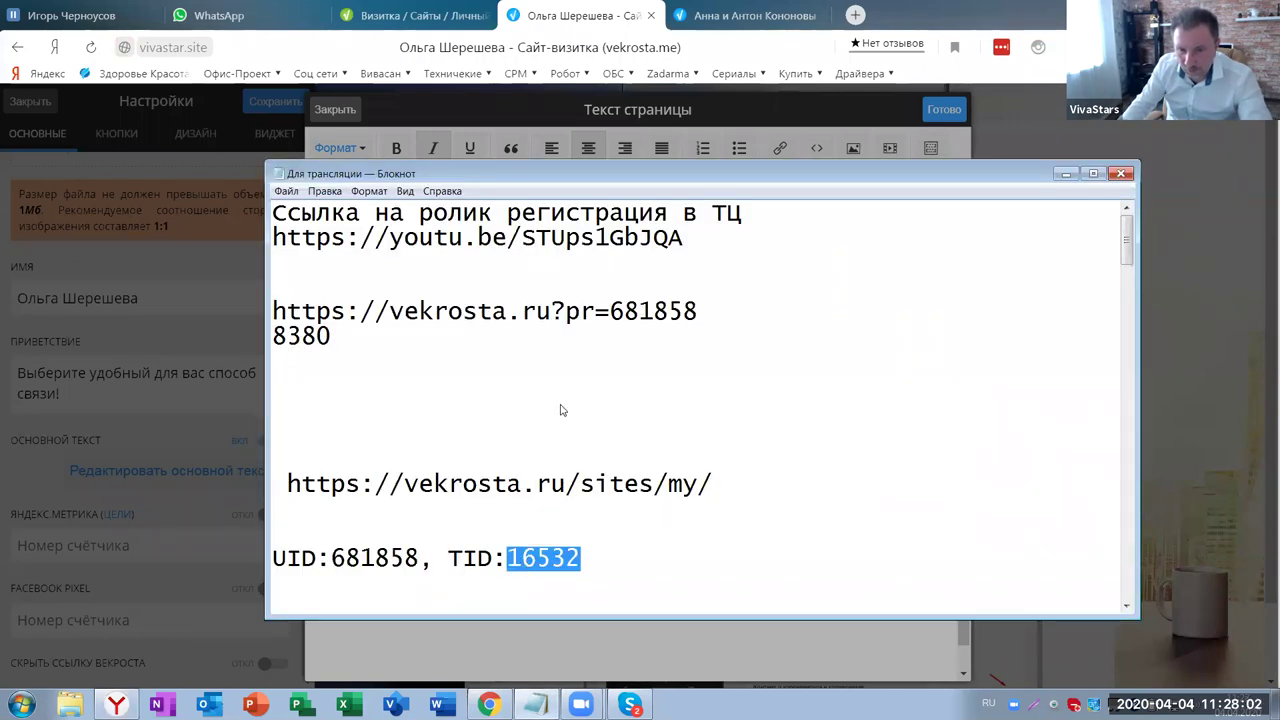
right_click(522, 357)
left_click(575, 405)
left_click(600, 383)
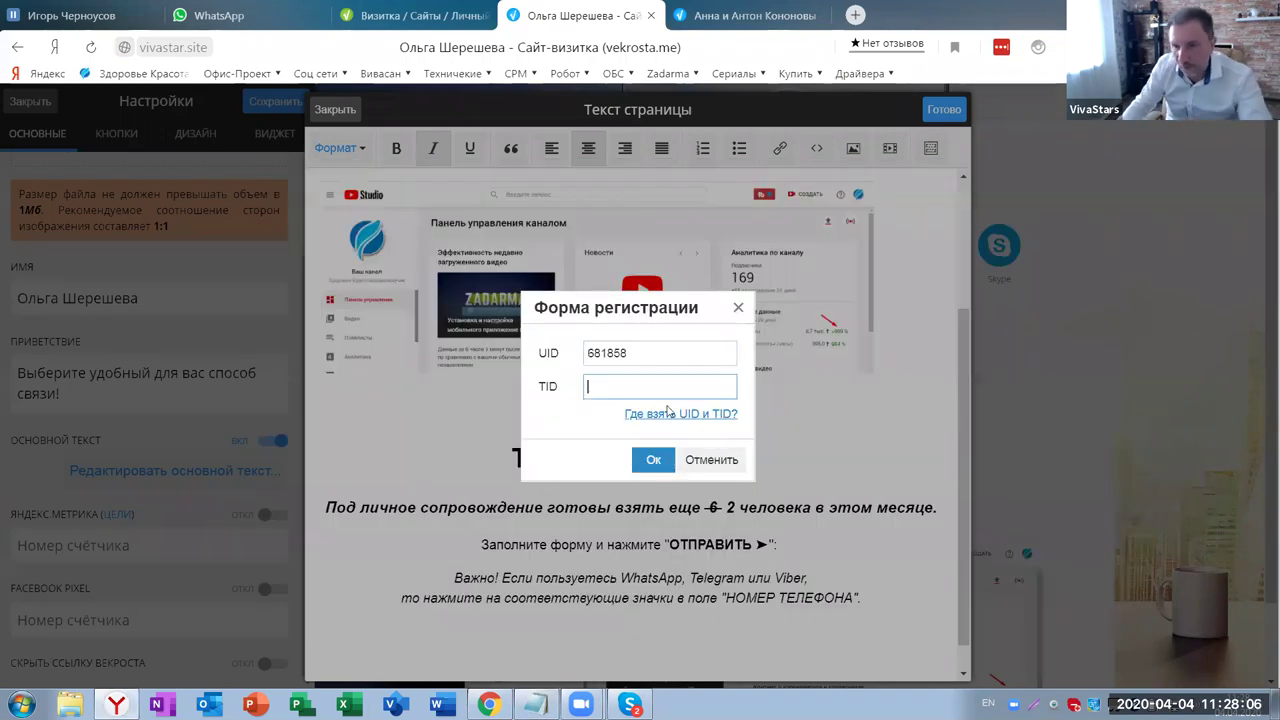
left_click(653, 459)
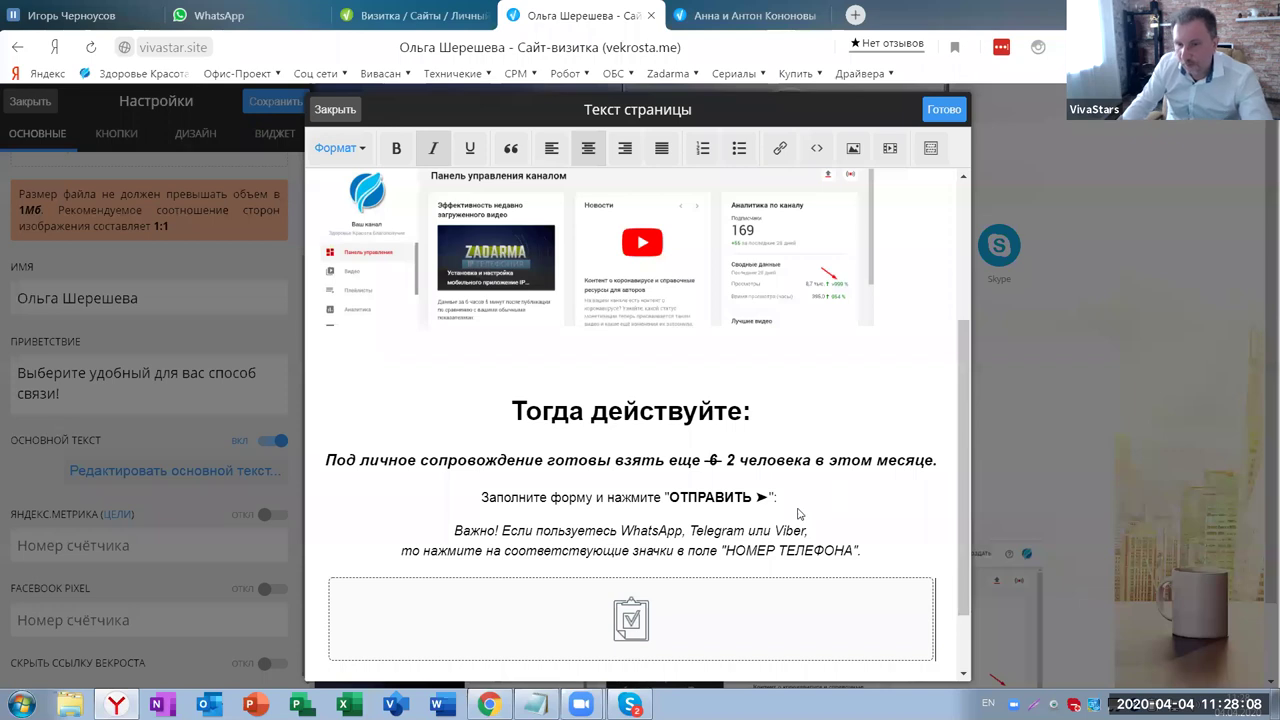
scroll(799, 514, "down", 2)
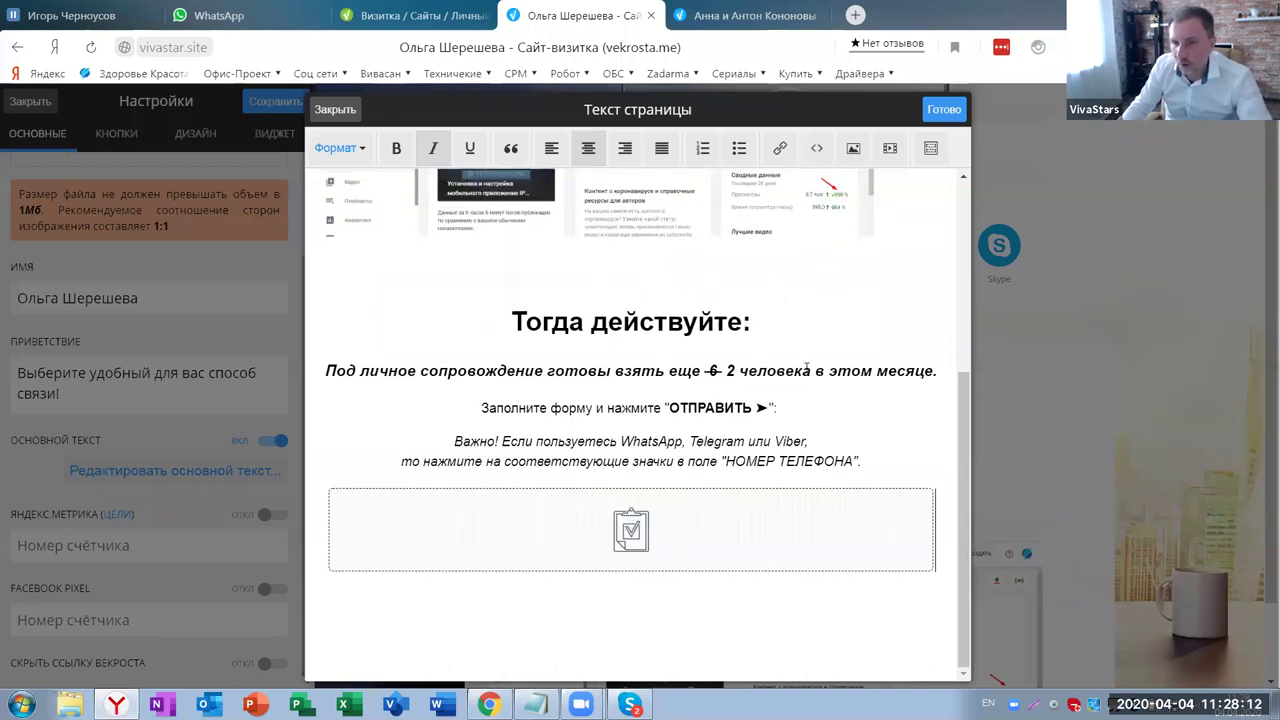
left_click(944, 110)
Examine the card's preview from the contact buttons down to the registration form, and glance at the VekRosta account page
scroll(989, 316, "down", 2)
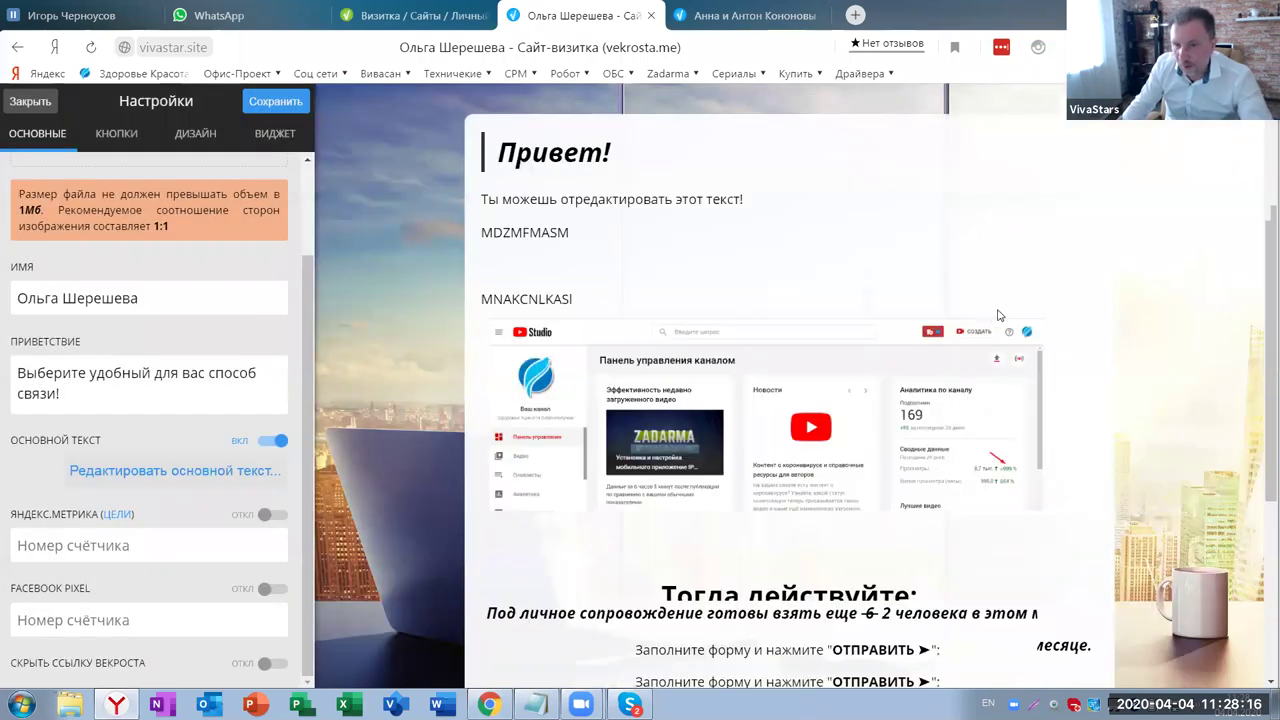
scroll(1027, 467, "down", 3)
scroll(1078, 450, "up", 1)
scroll(815, 529, "down", 1)
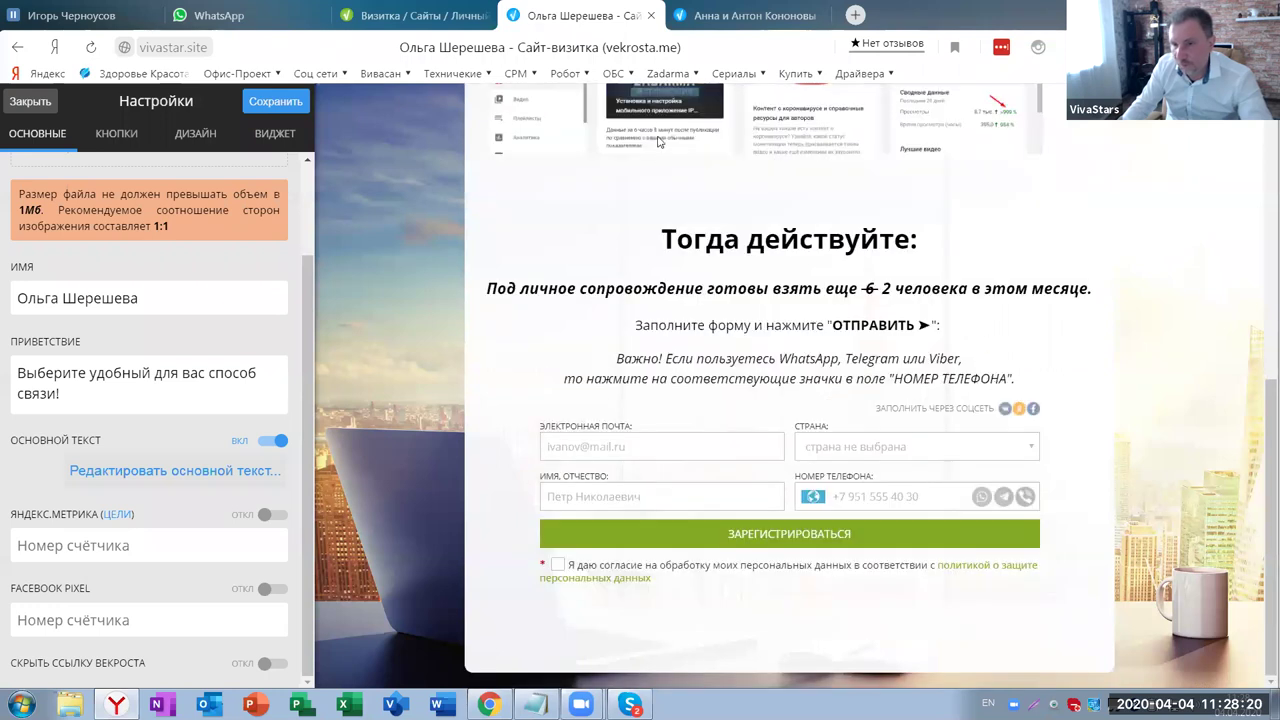
scroll(837, 177, "up", 6)
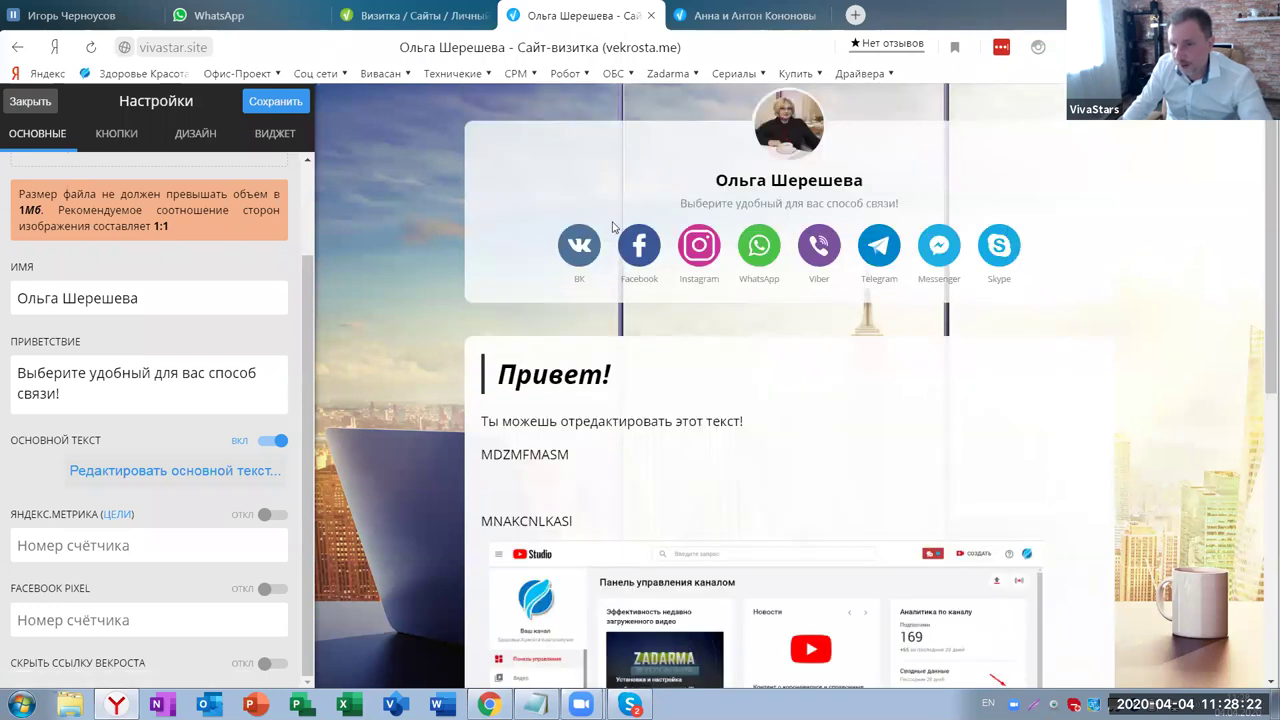
scroll(853, 159, "down", 2)
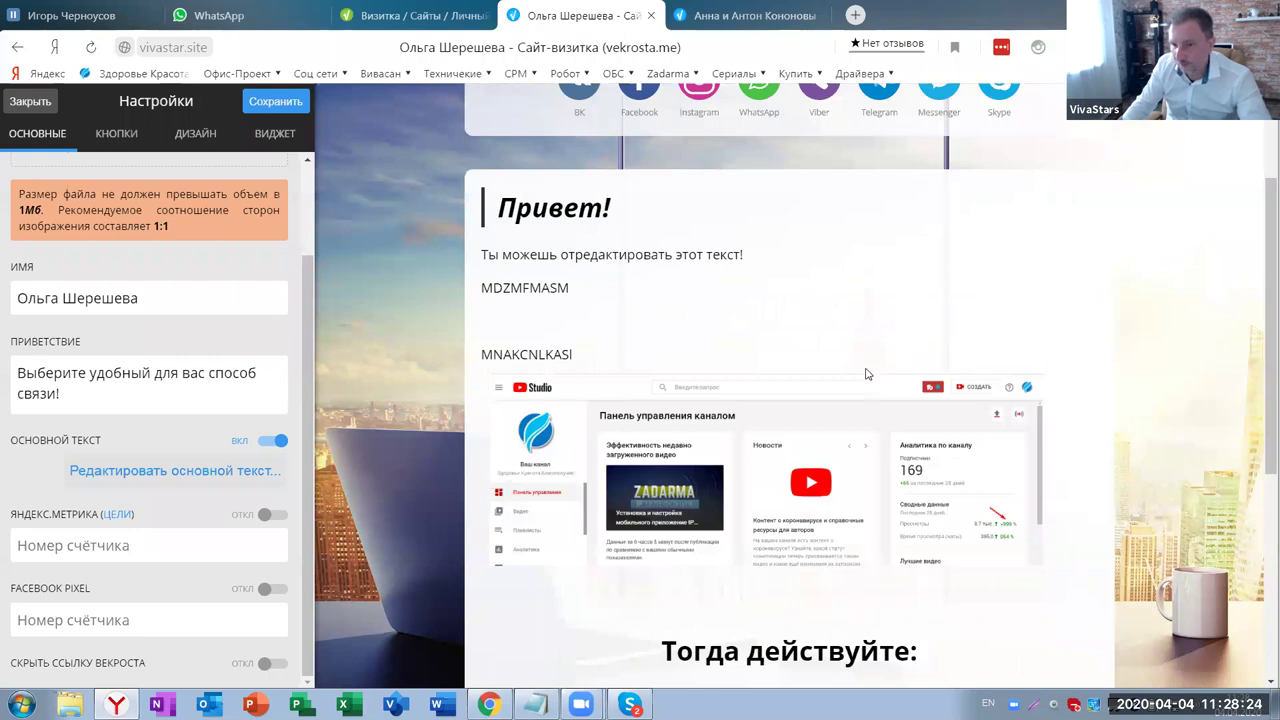
scroll(867, 373, "down", 5)
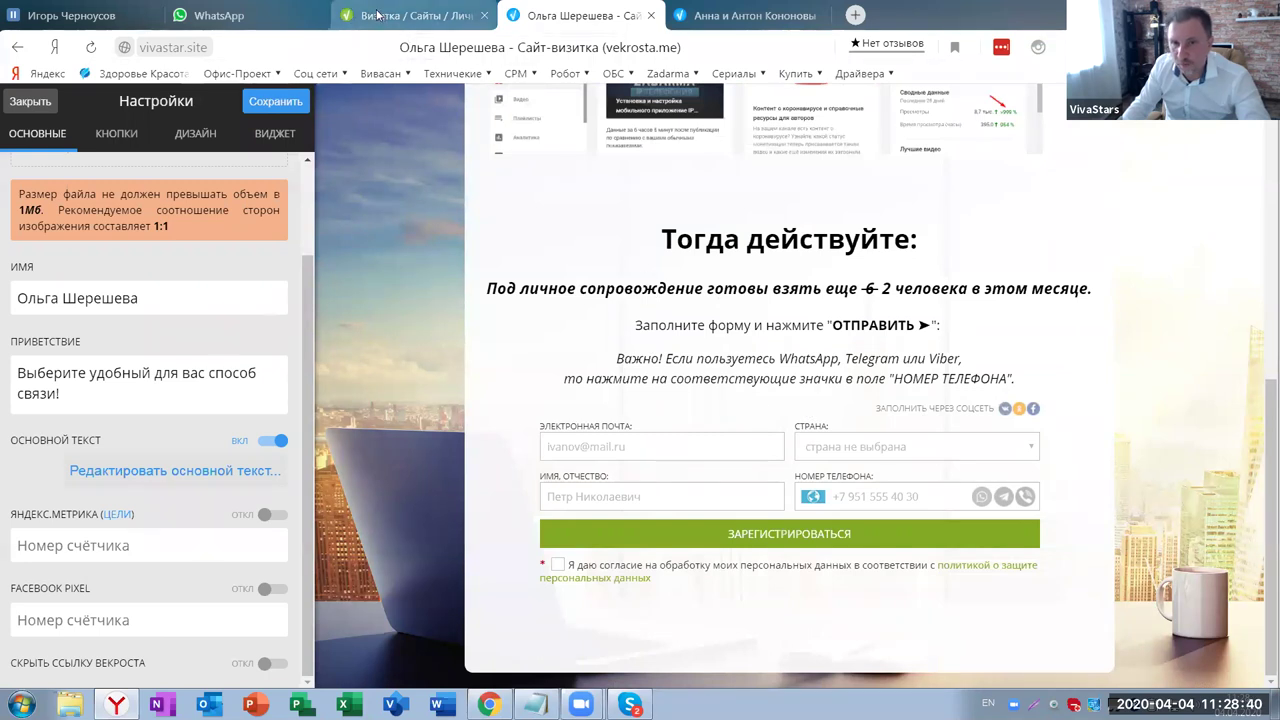
left_click(410, 15)
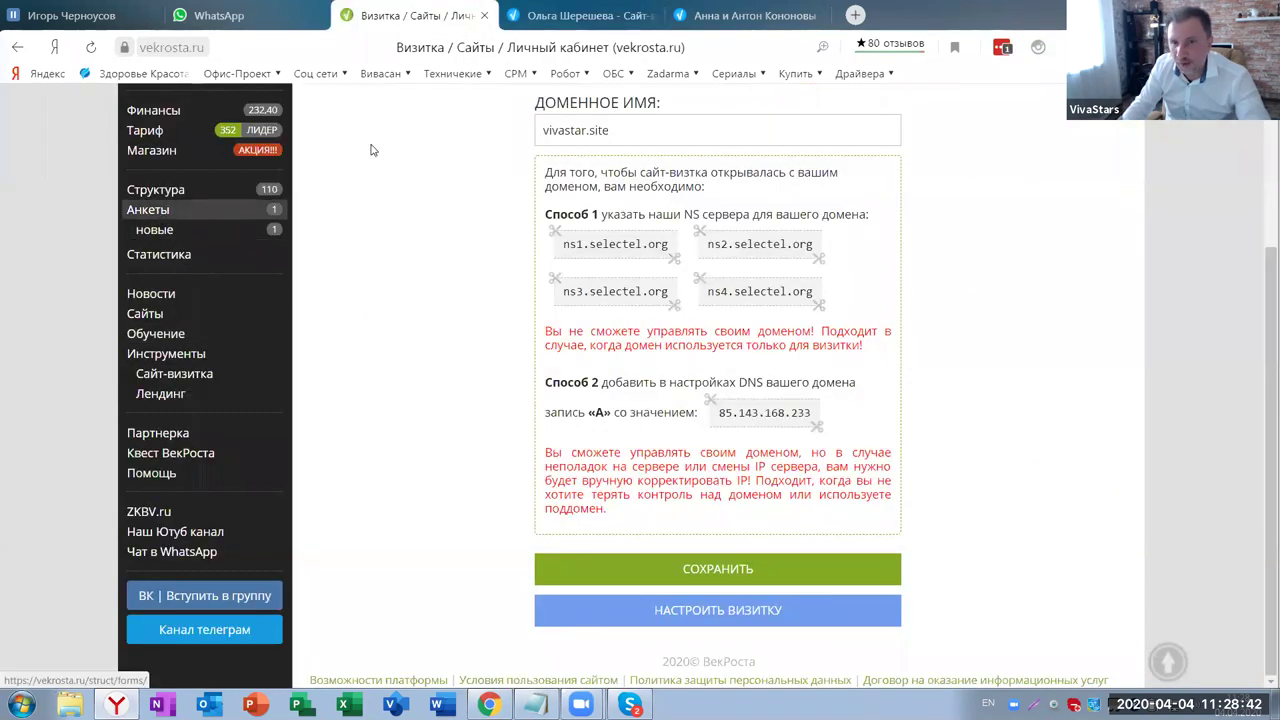
left_click(573, 17)
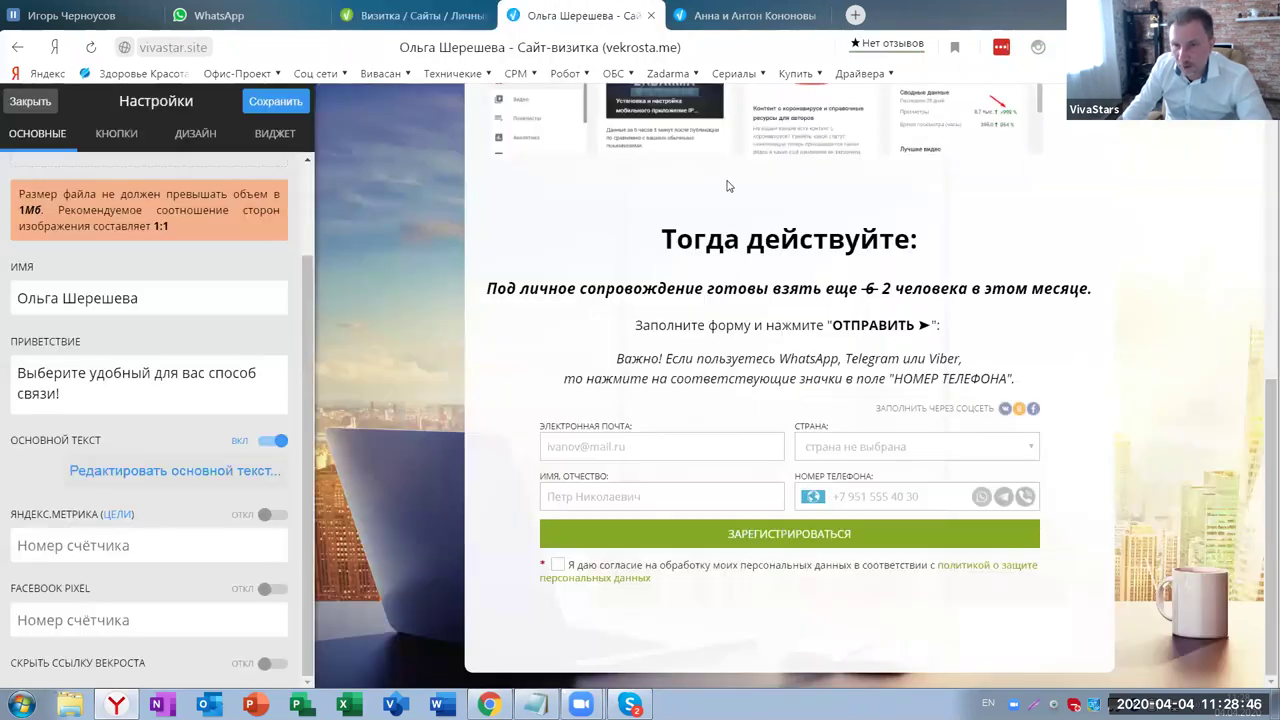
Save the business card's changes, dismiss the notification and close the settings
scroll(1227, 303, "up", 10)
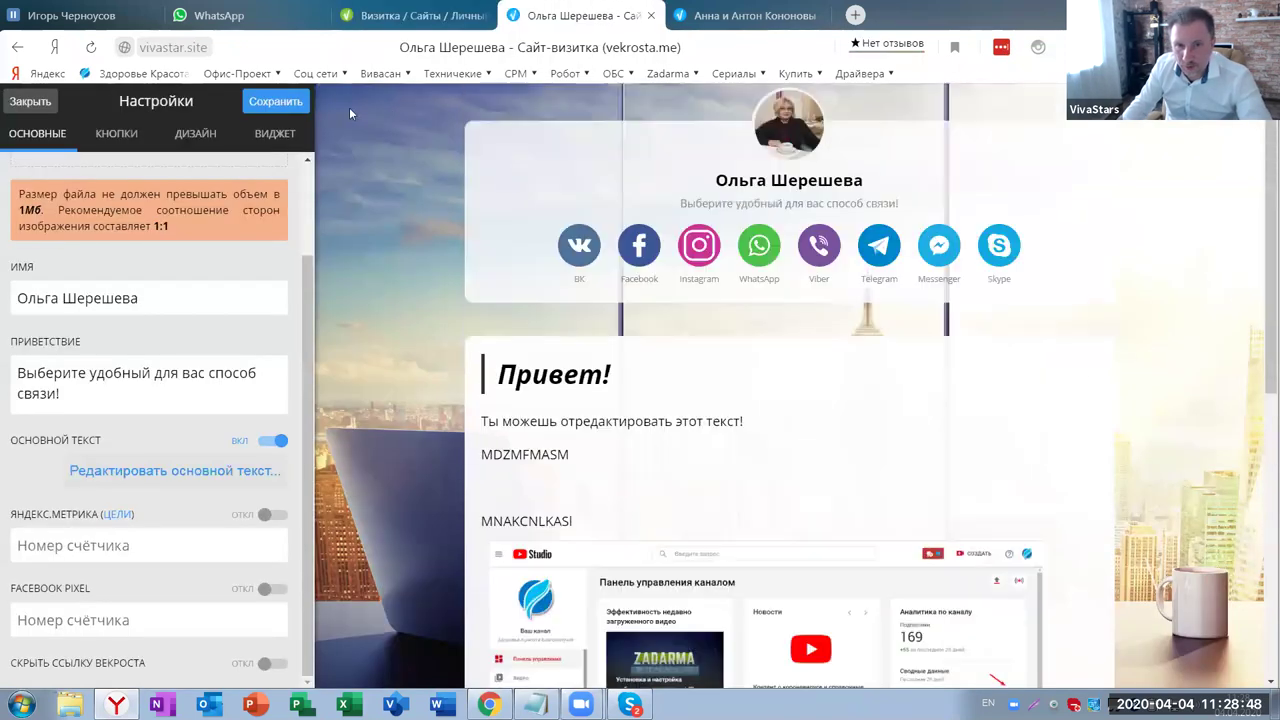
left_click(273, 104)
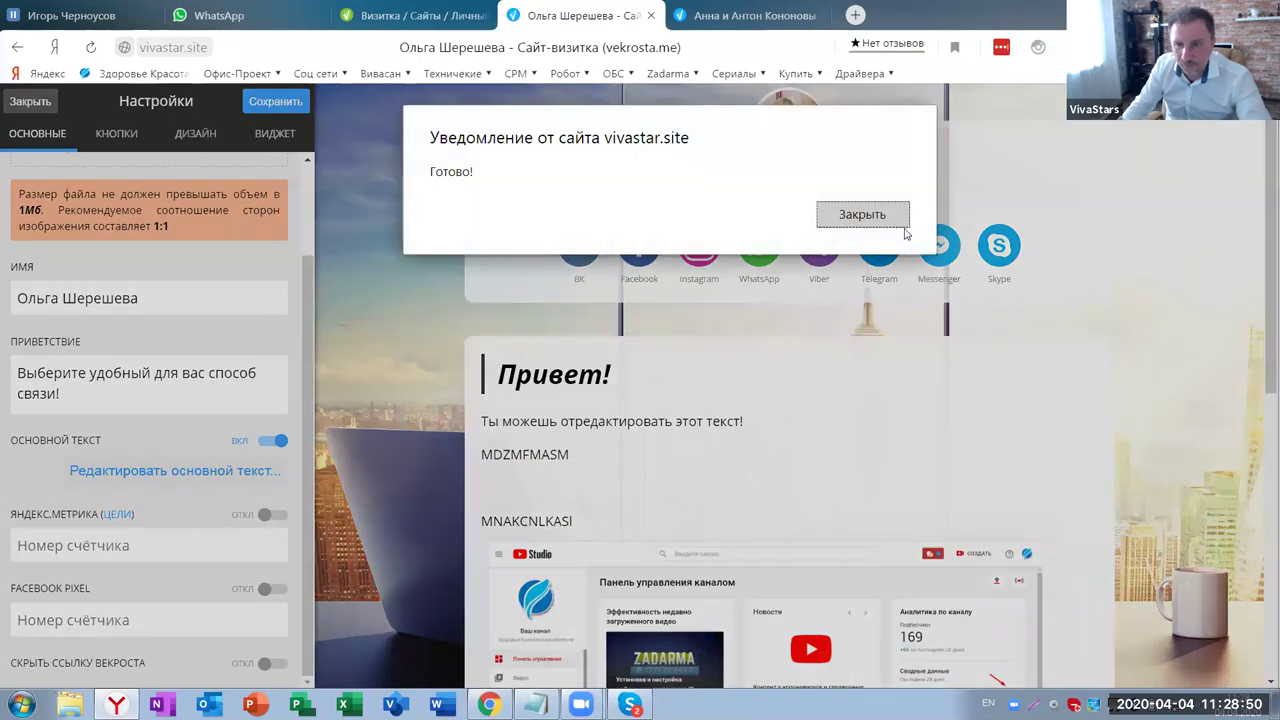
left_click(895, 226)
left_click(30, 103)
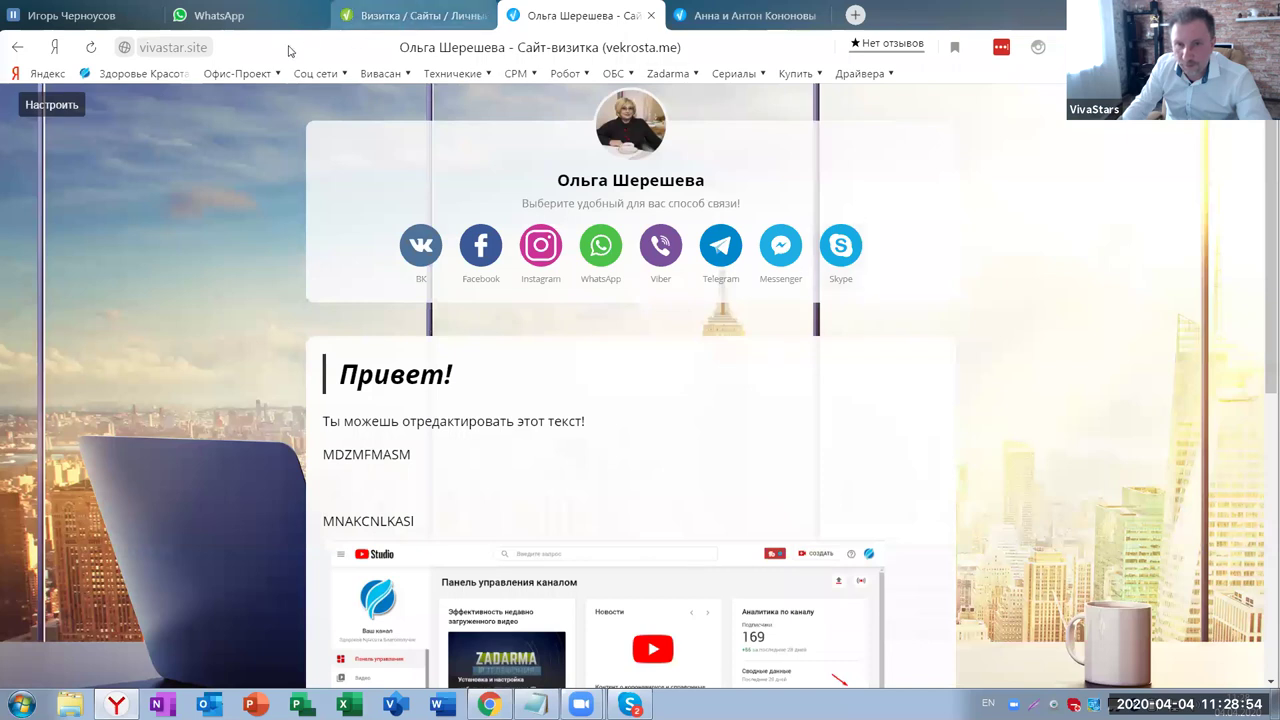
Show the published card's full web address, and close both the published card and the sample card pages
left_click(235, 50)
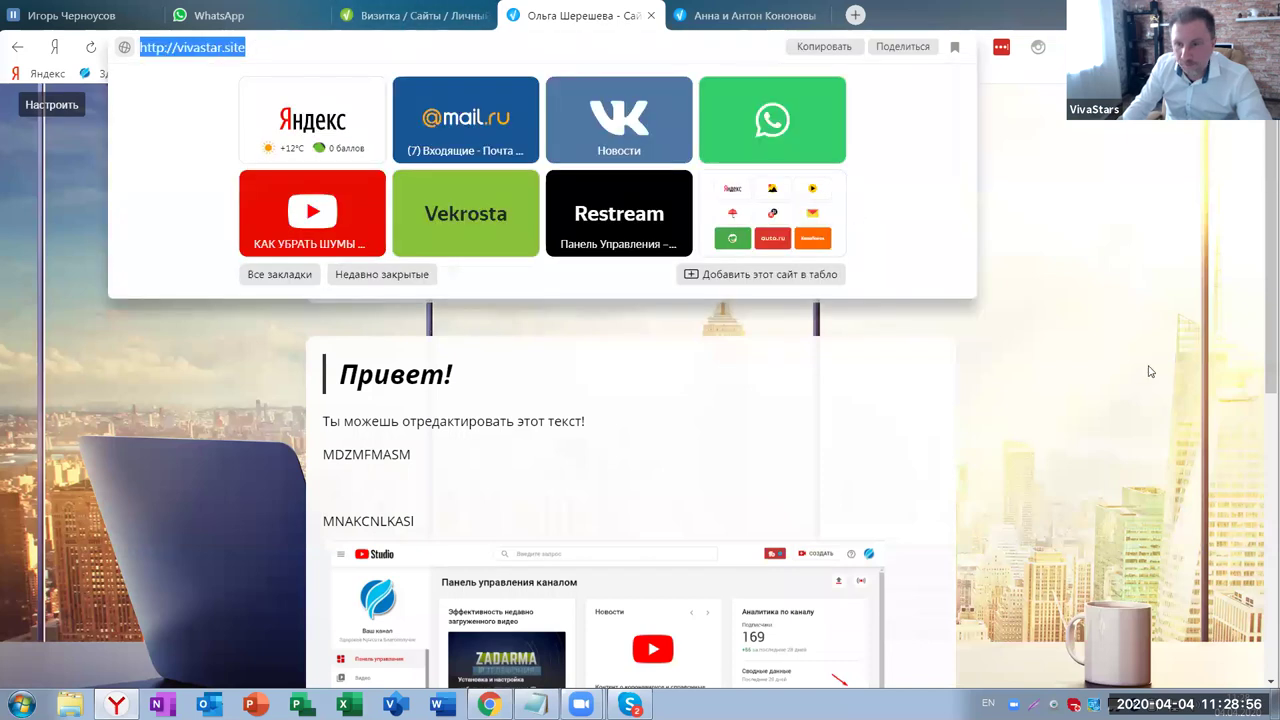
left_click(1063, 343)
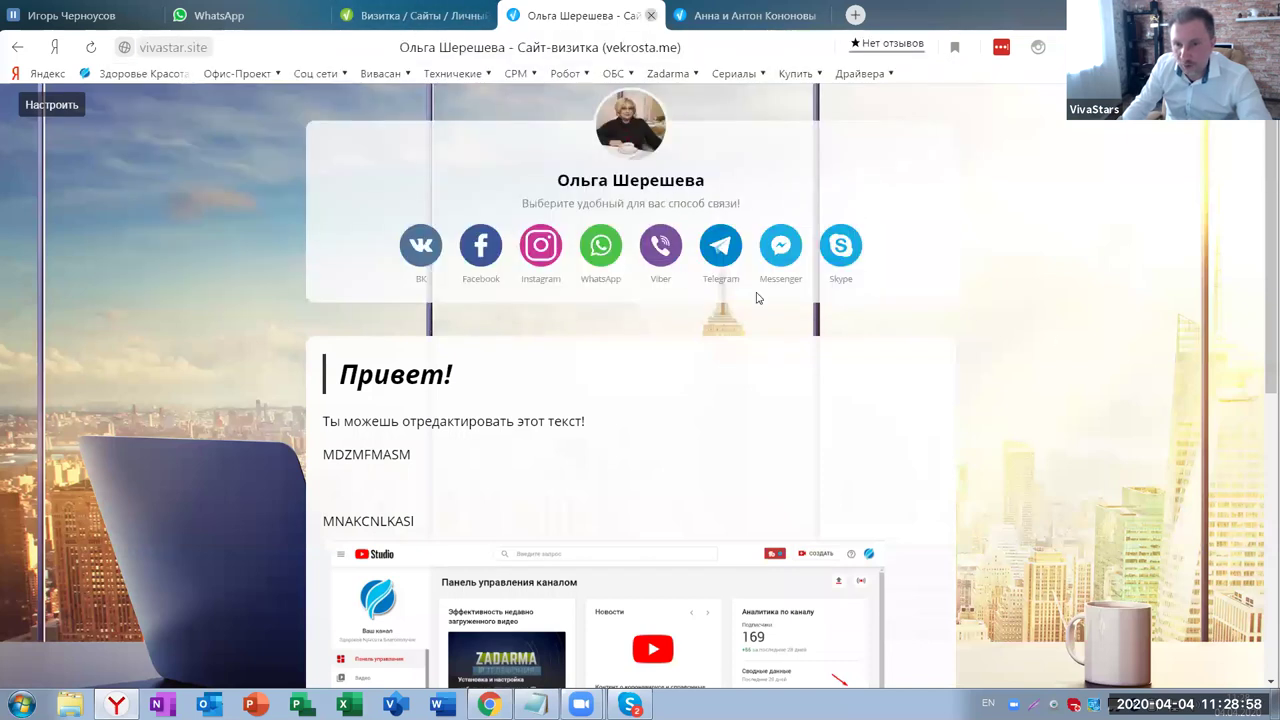
left_click(651, 15)
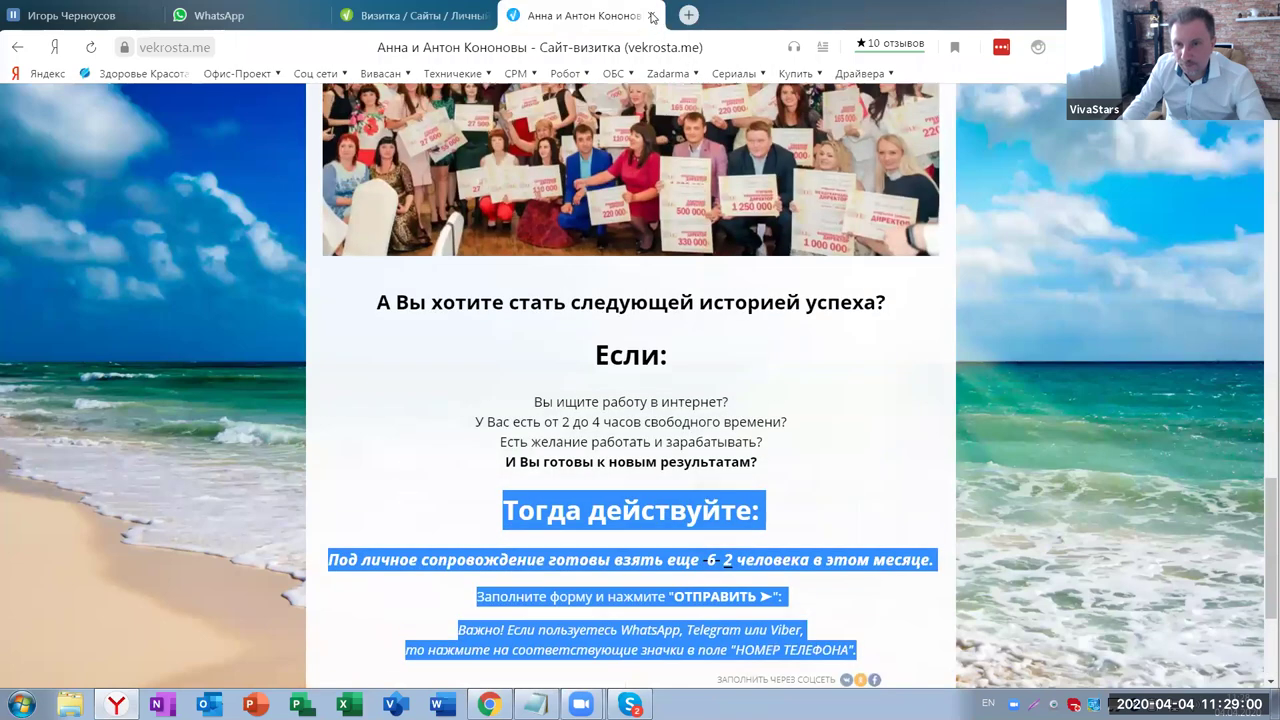
left_click(651, 15)
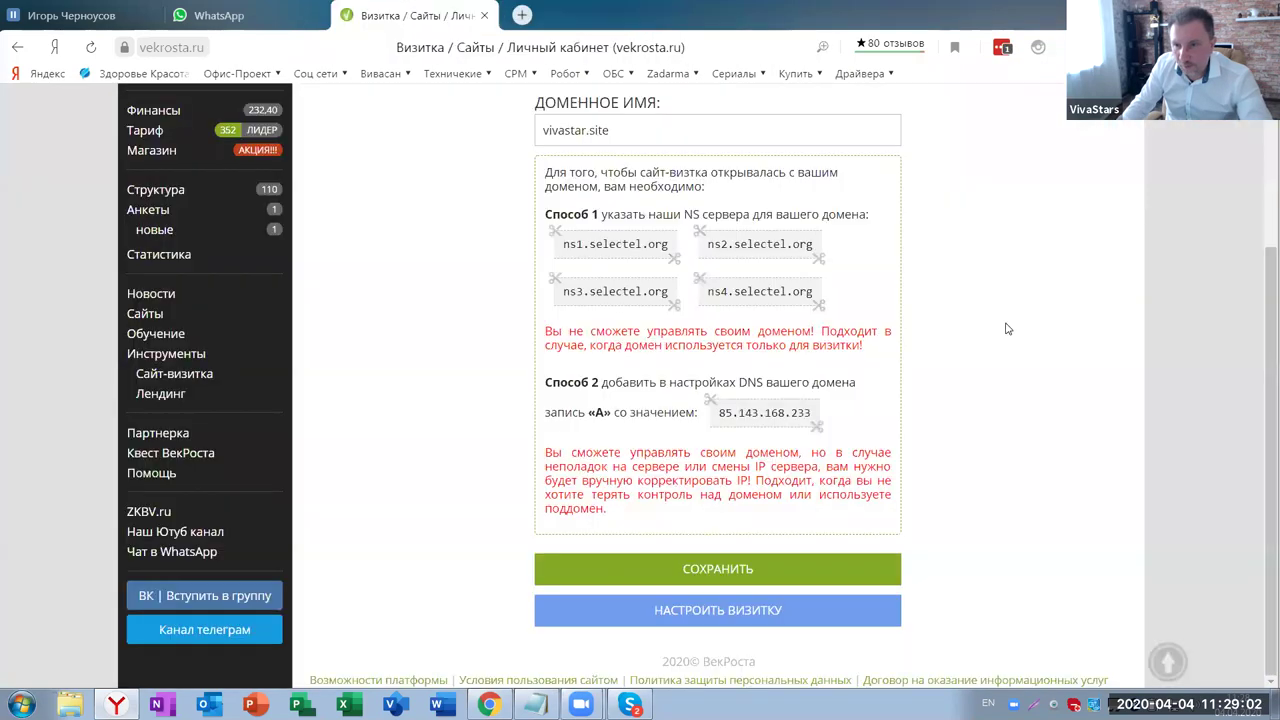
Glance at the business card's direct link and try clearing the page name
scroll(849, 297, "up", 3)
left_click(850, 287)
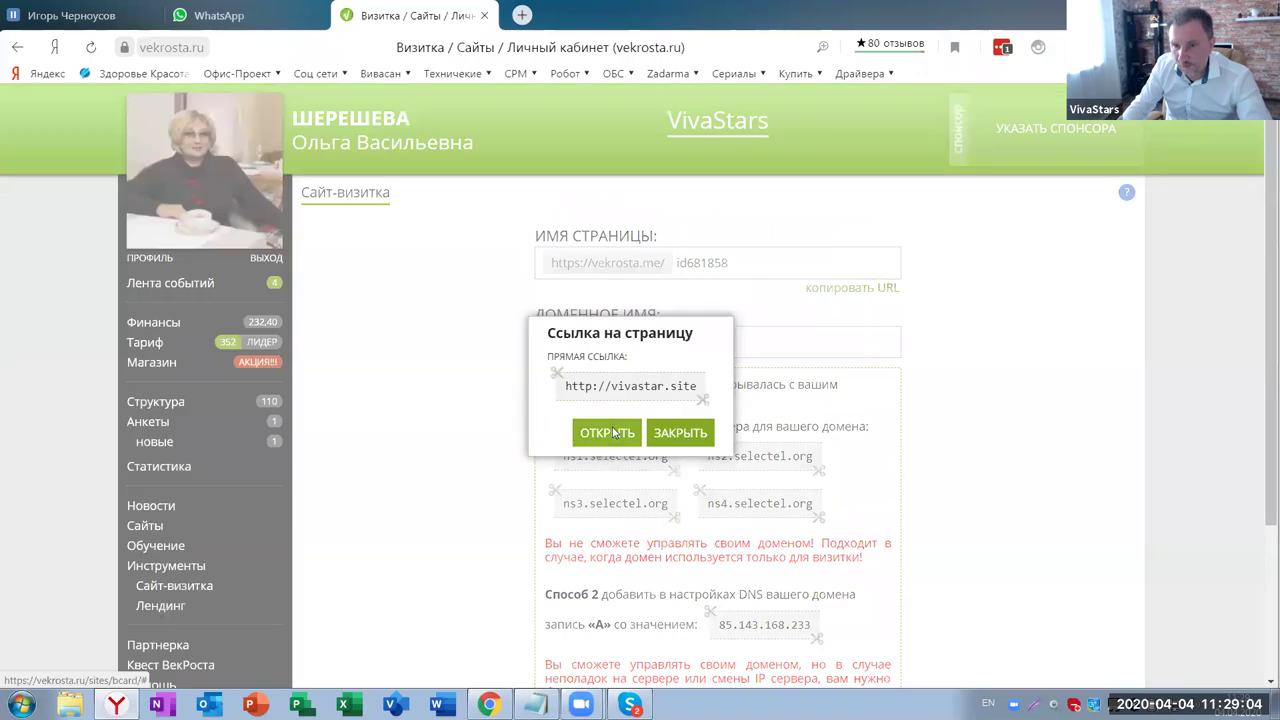
left_click(887, 360)
double_click(746, 263)
key("BackSpace")
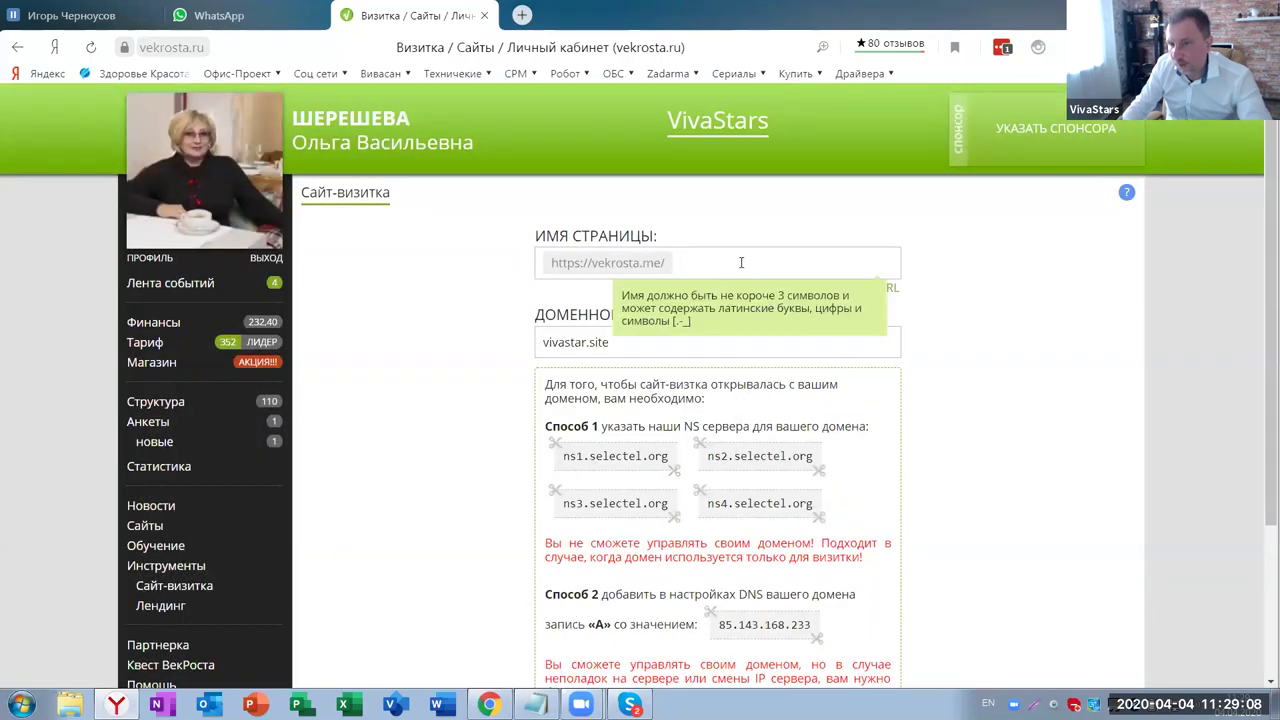
left_click(991, 405)
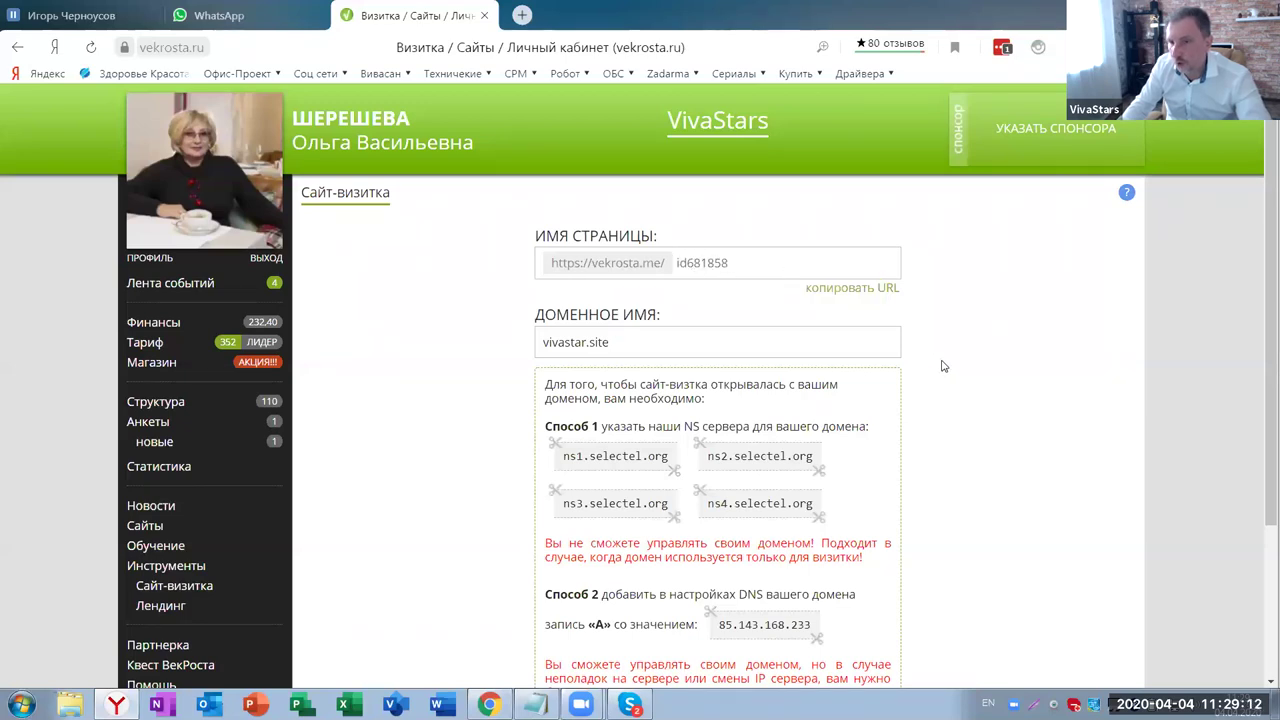
left_click(853, 294)
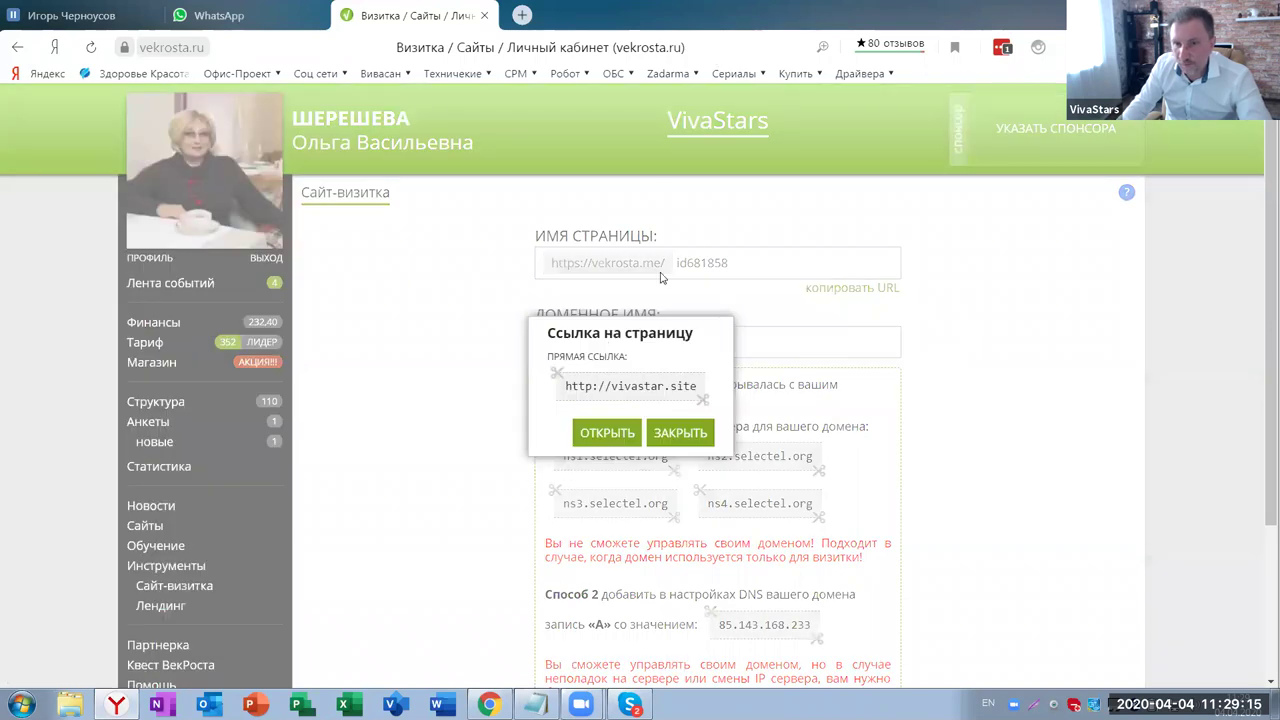
left_click(615, 390)
key("ctrl+c")
left_click(734, 361)
left_click(680, 432)
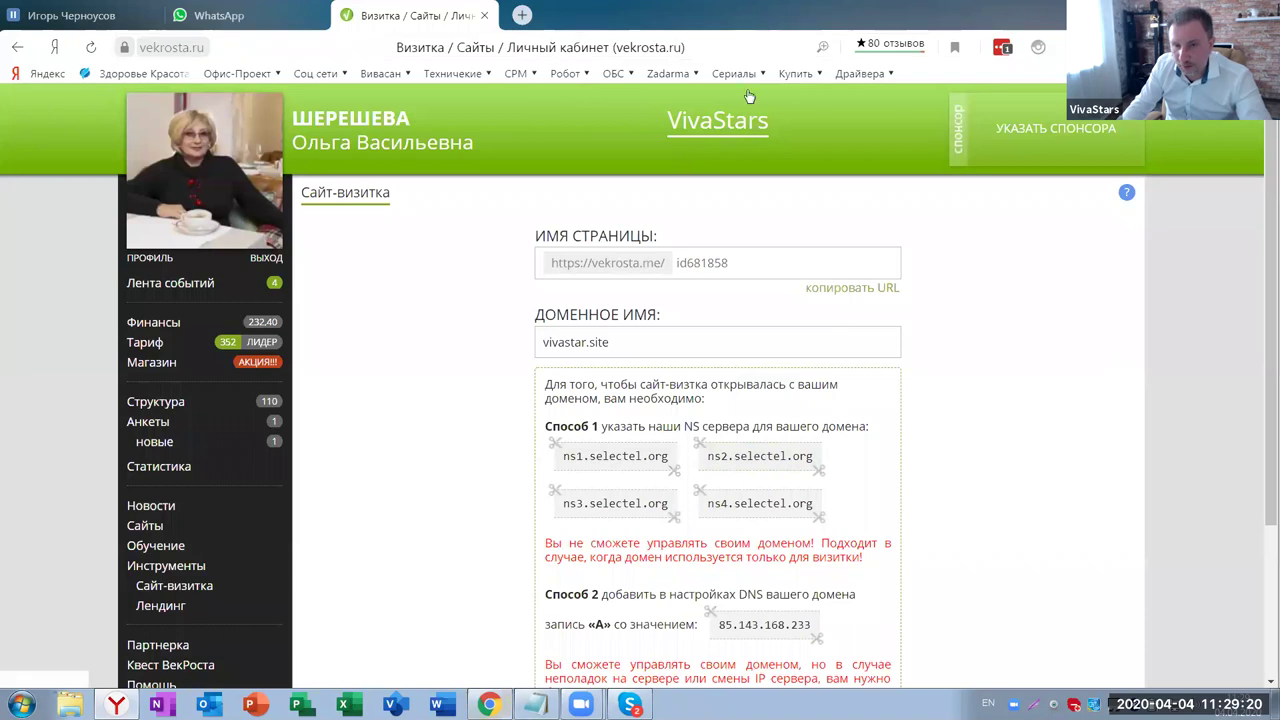
left_click(489, 705)
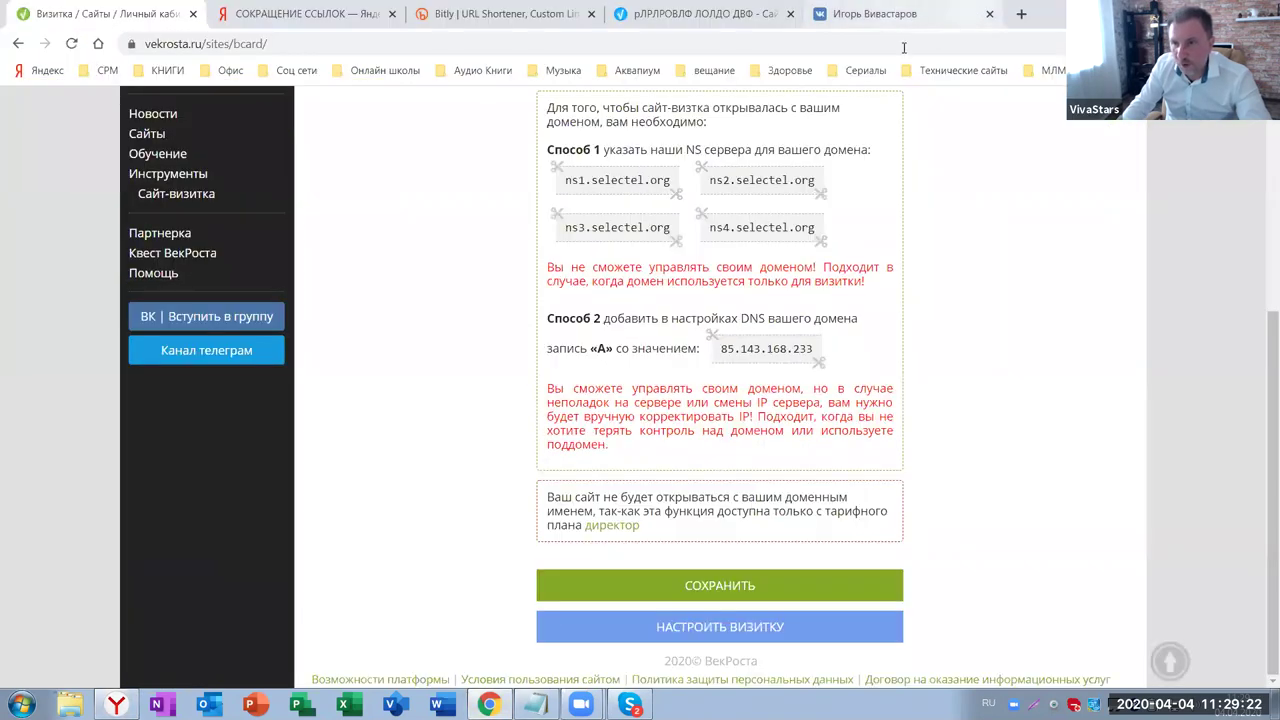
left_click(989, 14)
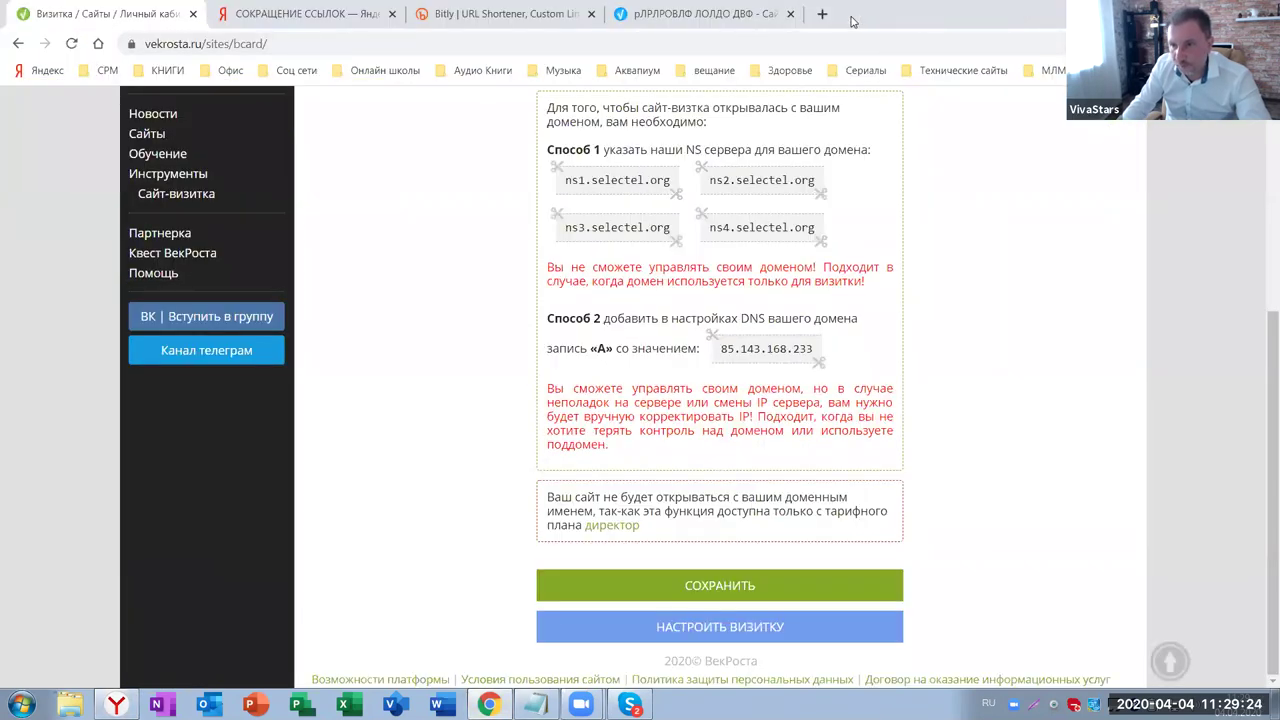
left_click(789, 15)
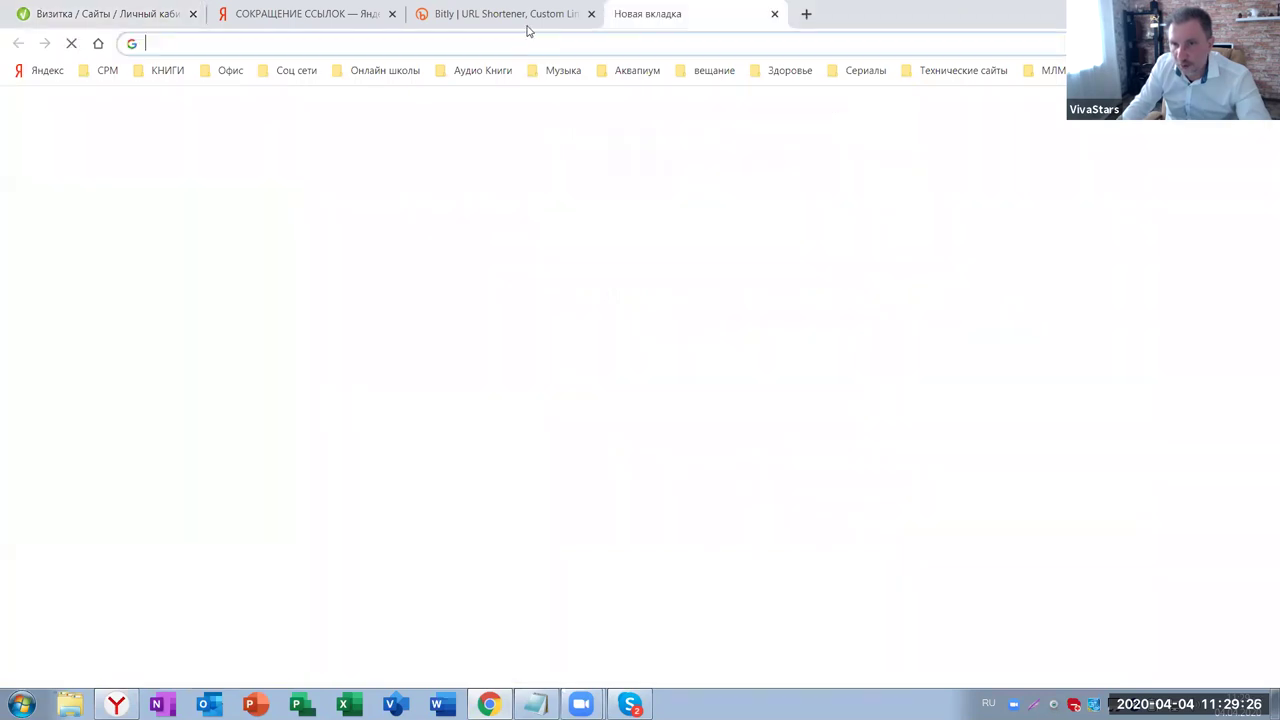
left_click(624, 14)
key("ctrl+v")
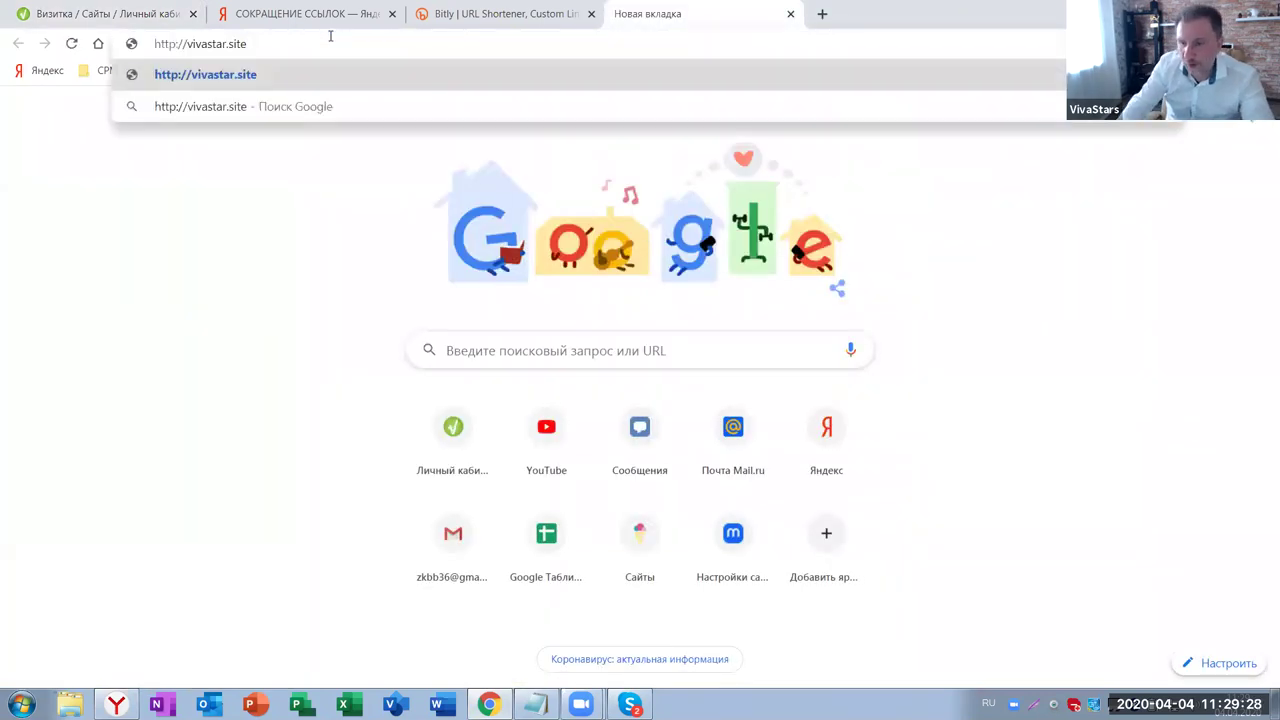
key("Return")
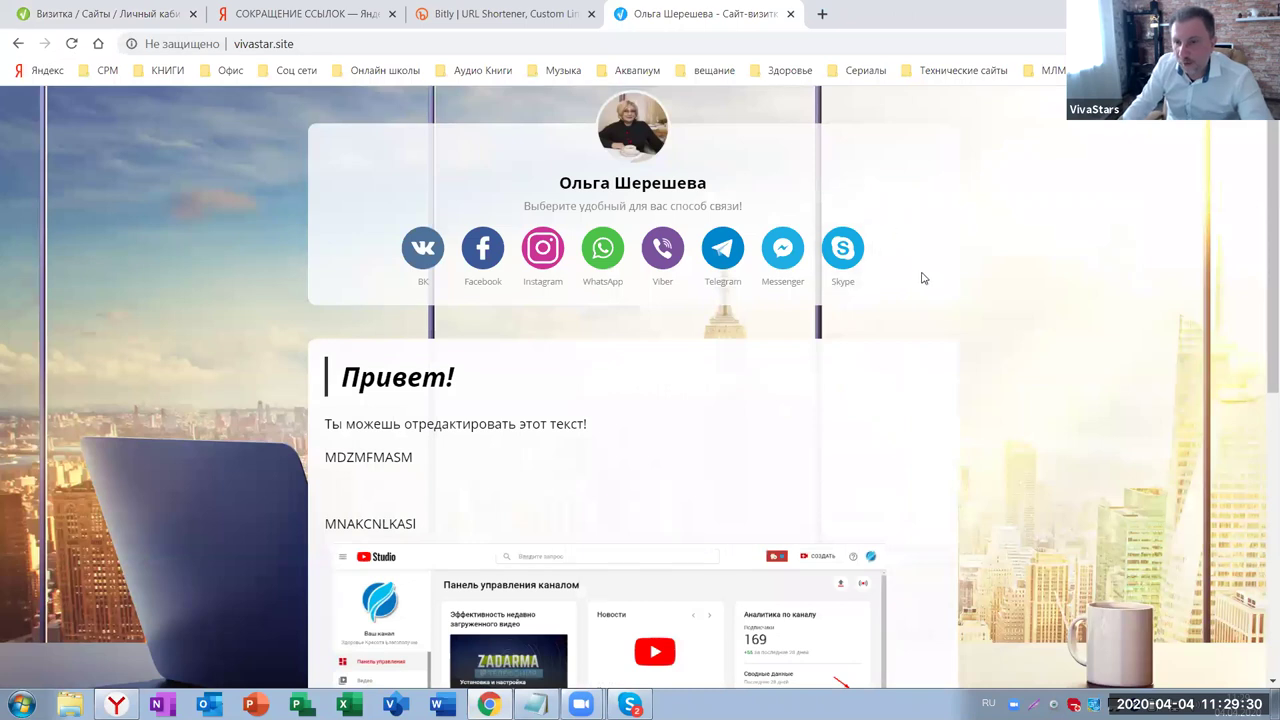
Fill in a test e-mail address in the registration form at the card's end and select Россия as the country
scroll(924, 295, "down", 1)
scroll(924, 302, "down", 5)
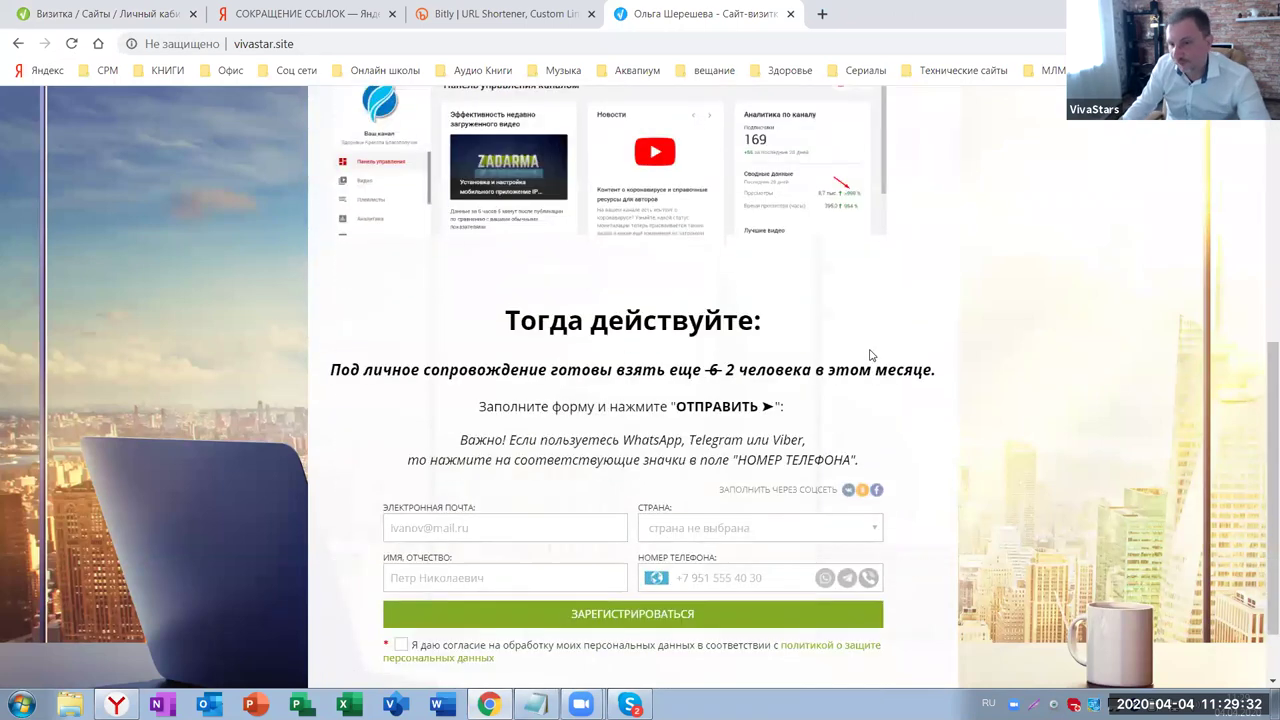
left_click(500, 447)
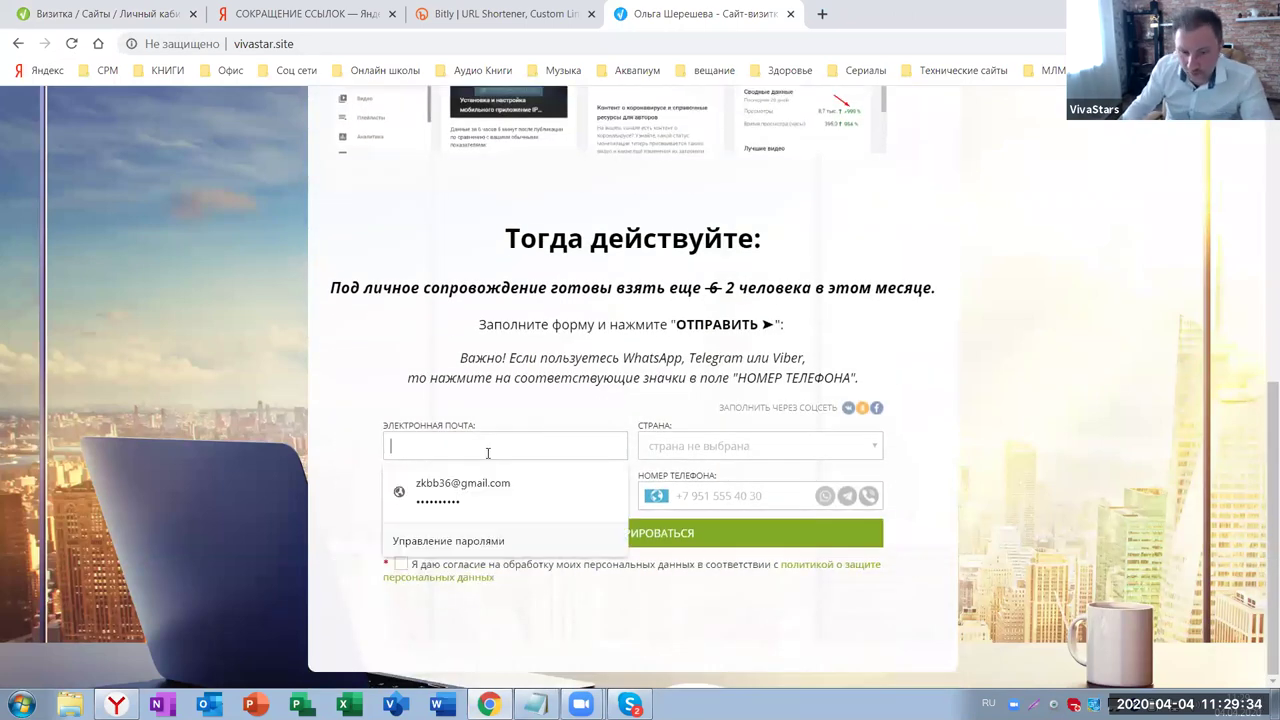
type("hjhj@klkl.ru")
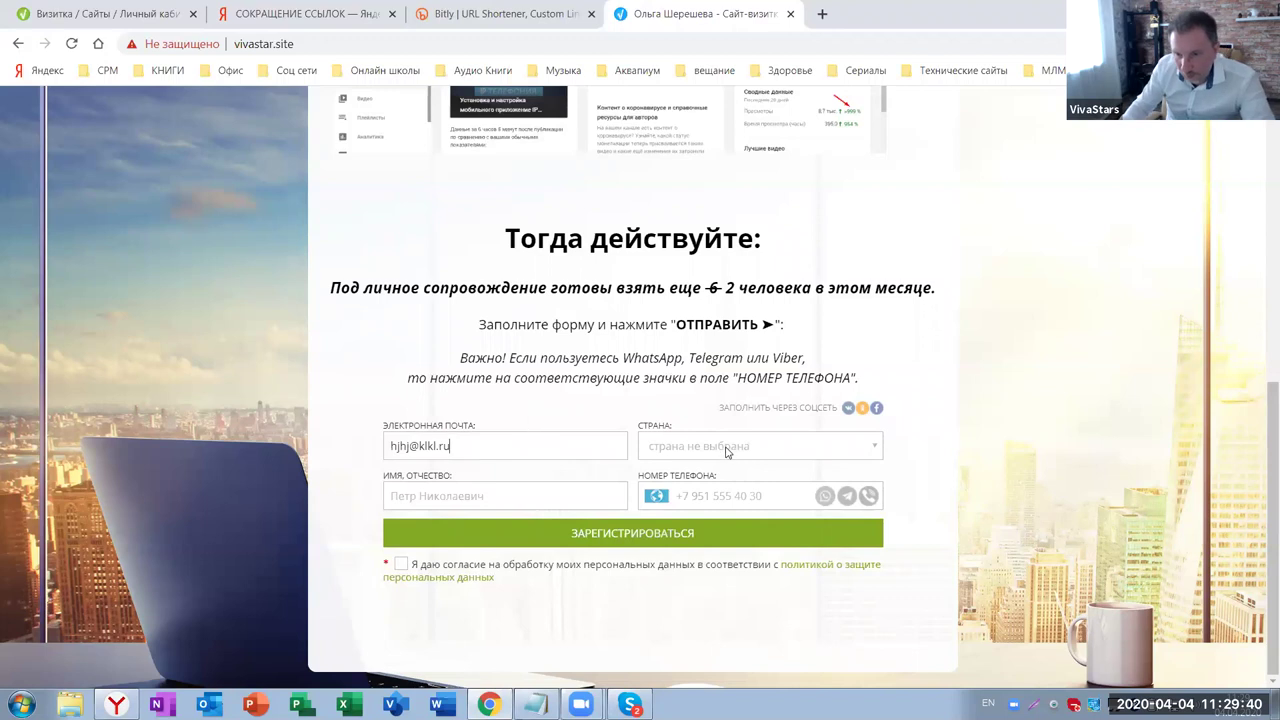
left_click(727, 446)
left_click(685, 145)
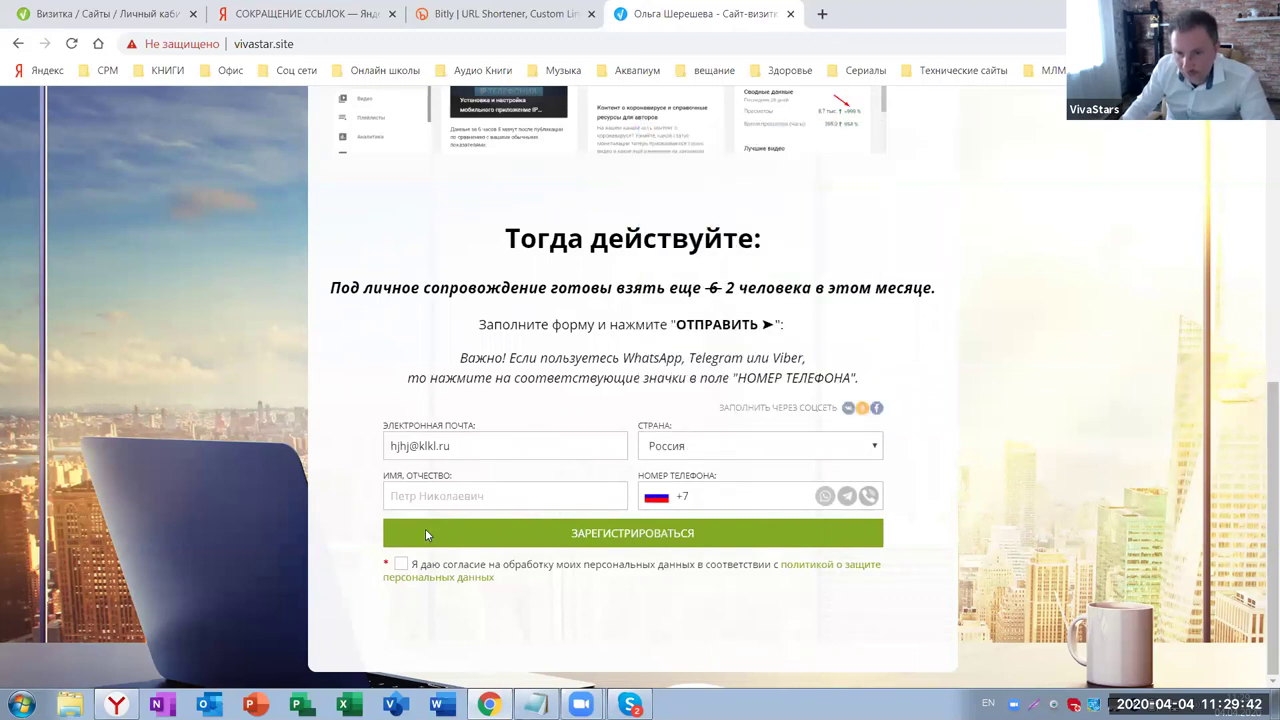
Enter a test name and phone number in the registration form, marking the number for WhatsApp, Telegram and Viber
left_click(422, 494)
type("asfasf zsvsfvs")
left_click(735, 497)
type("sfsfsgf")
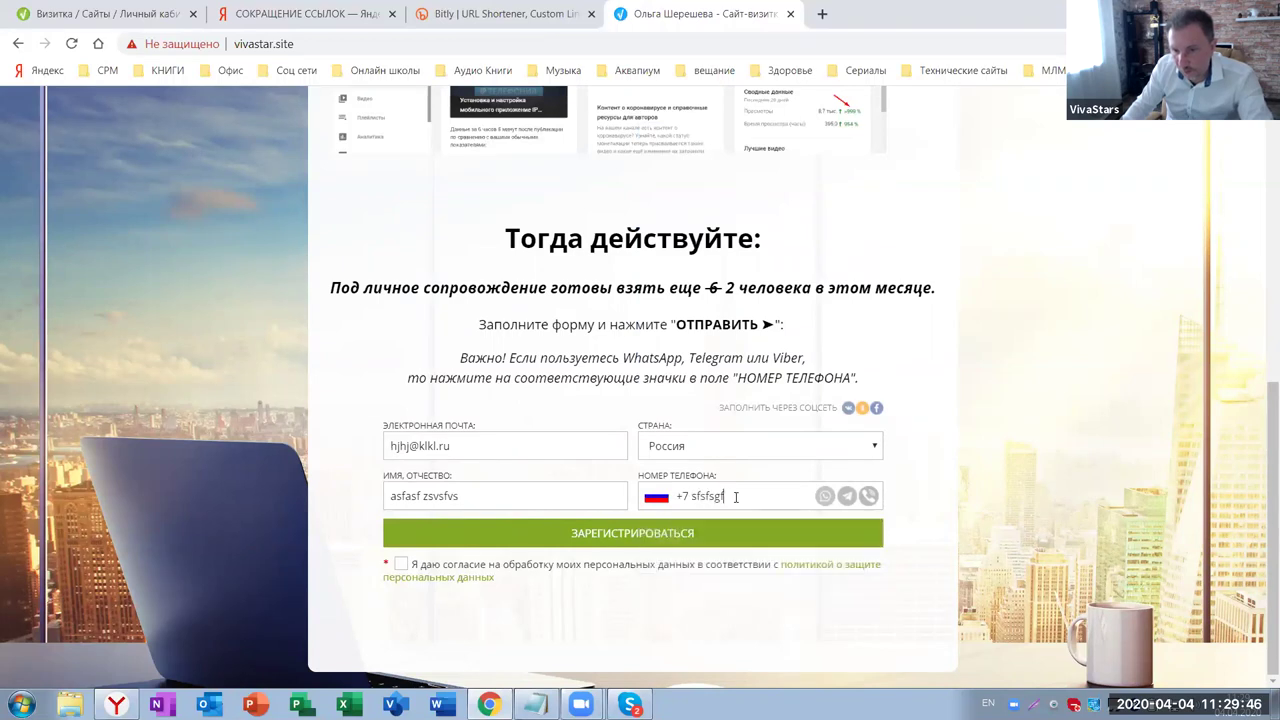
key("BackSpace")
key("BackSpace")
key("BackSpace")
key("BackSpace")
key("BackSpace")
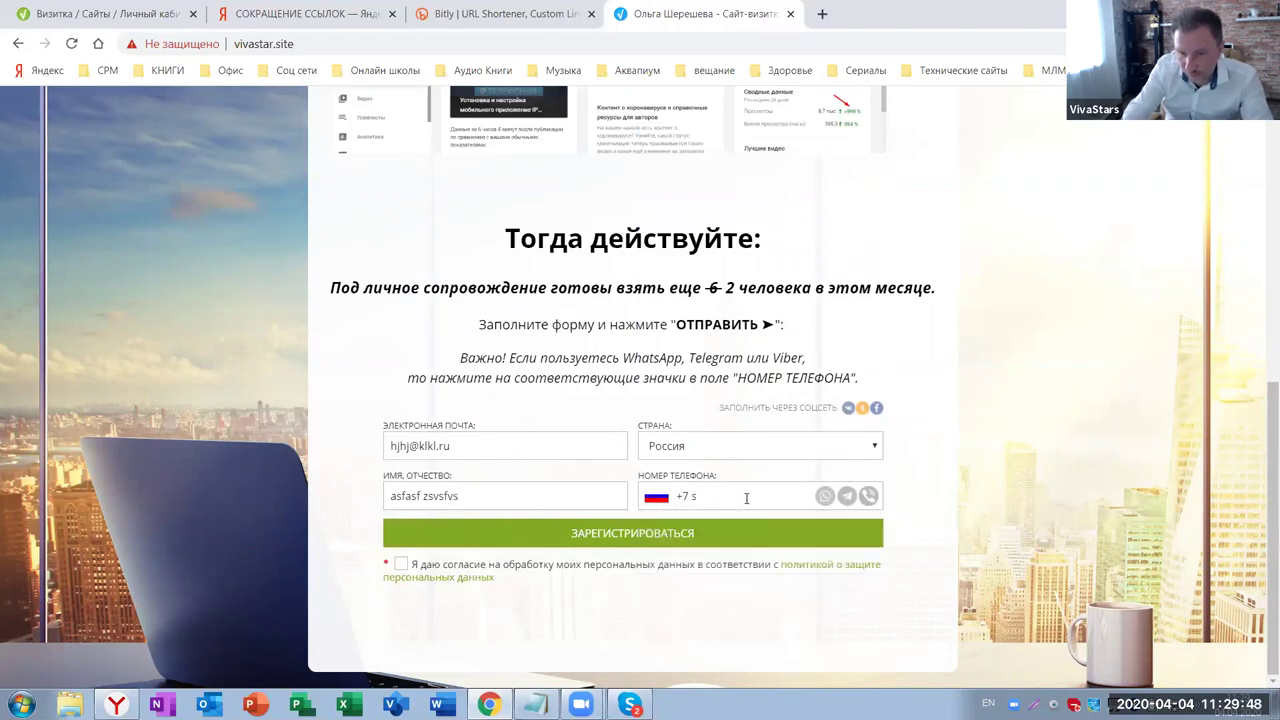
type("3536347")
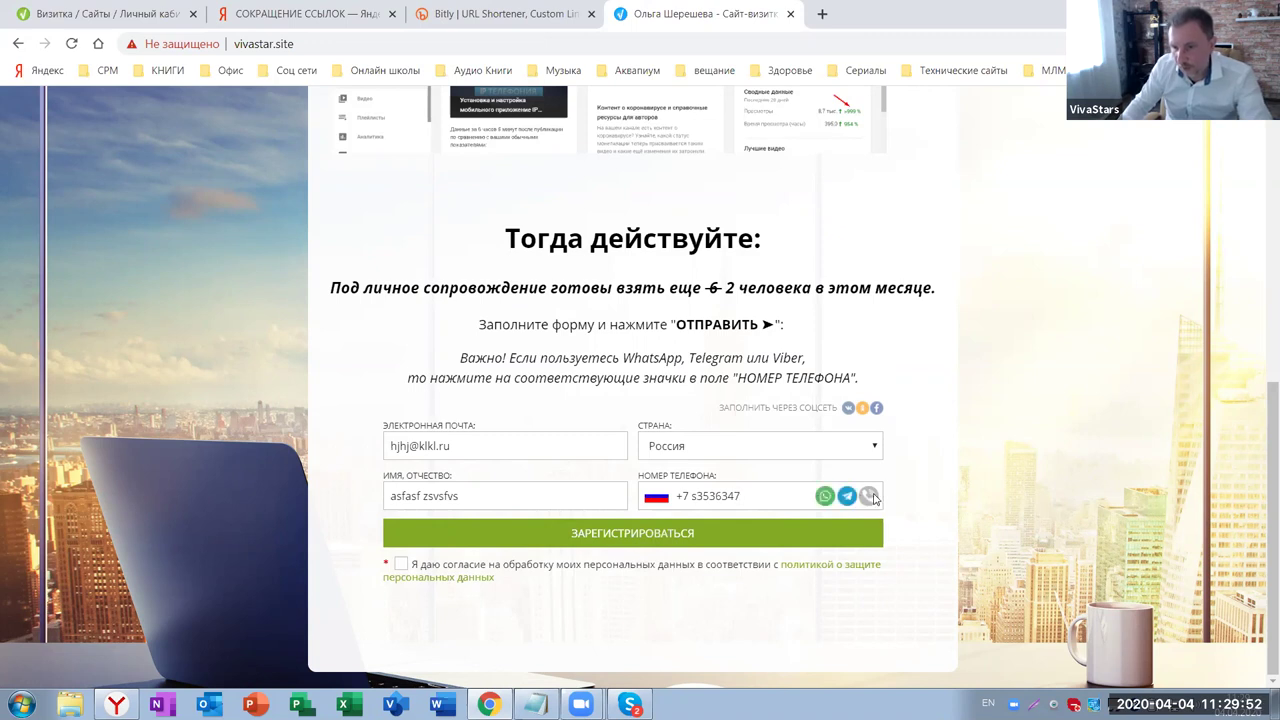
Accept the personal data consent, submit the registration form and dismiss the confirmation message
left_click(401, 564)
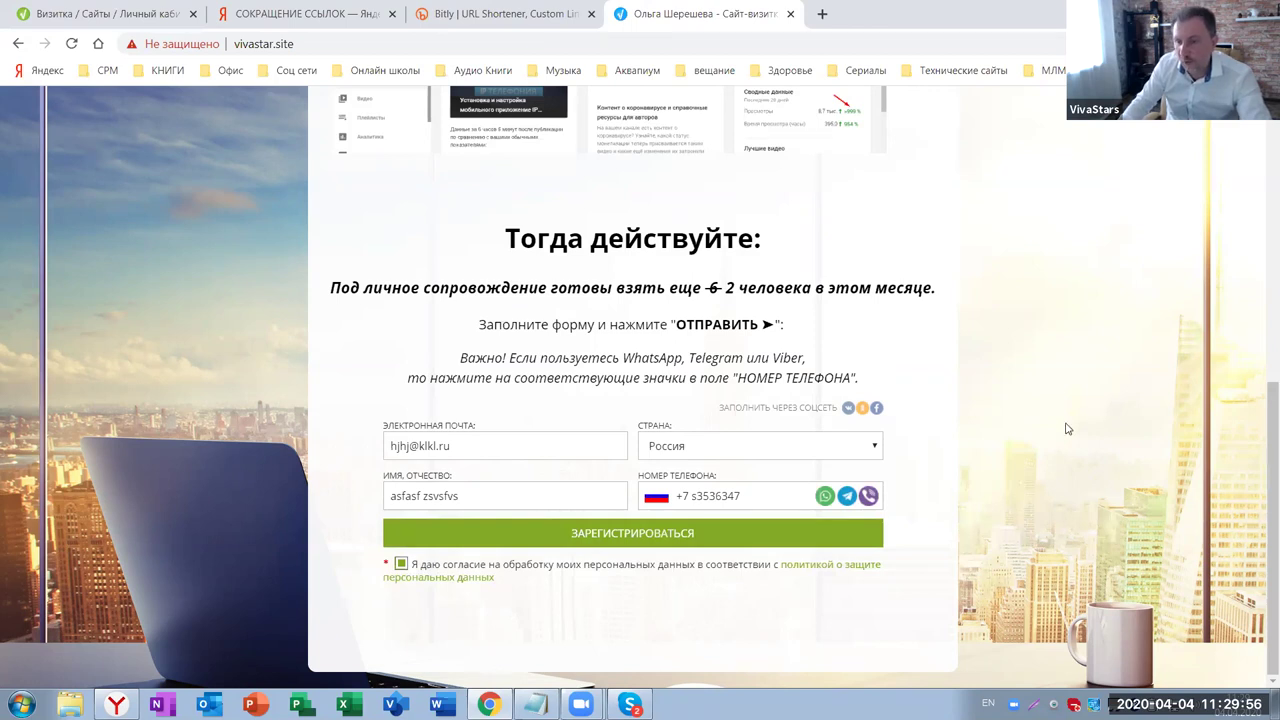
left_click(657, 538)
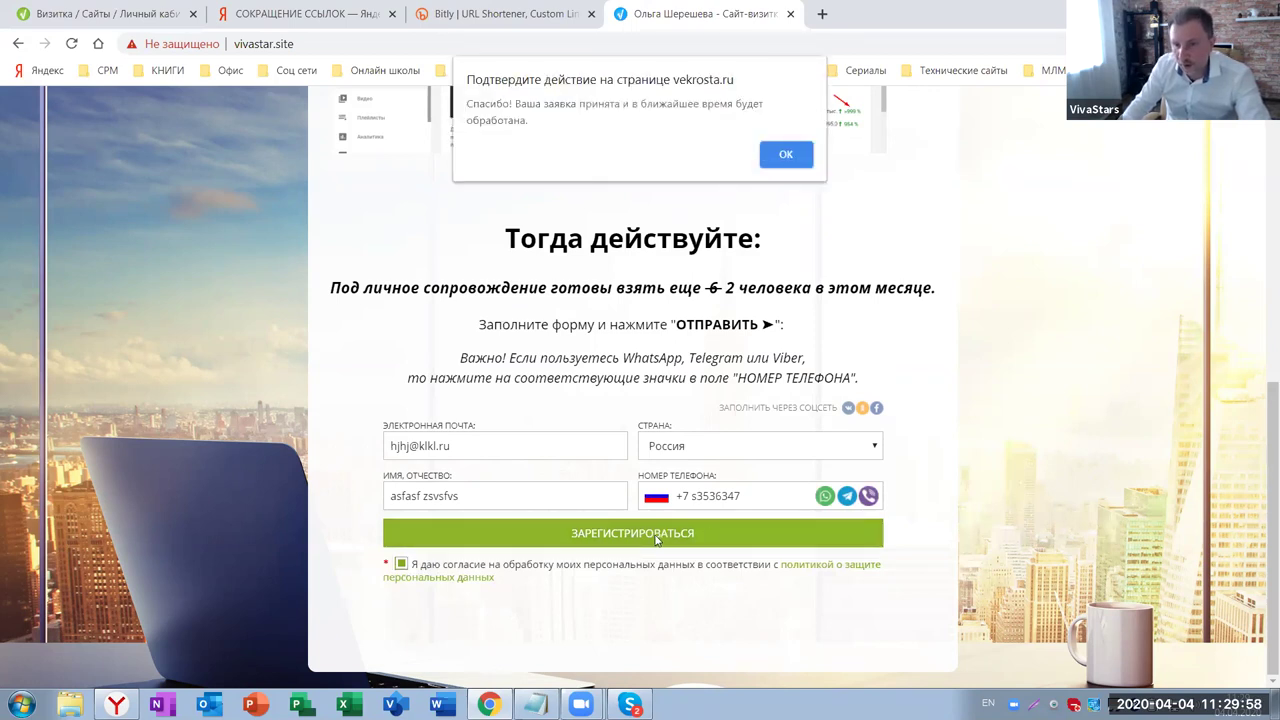
left_click(788, 153)
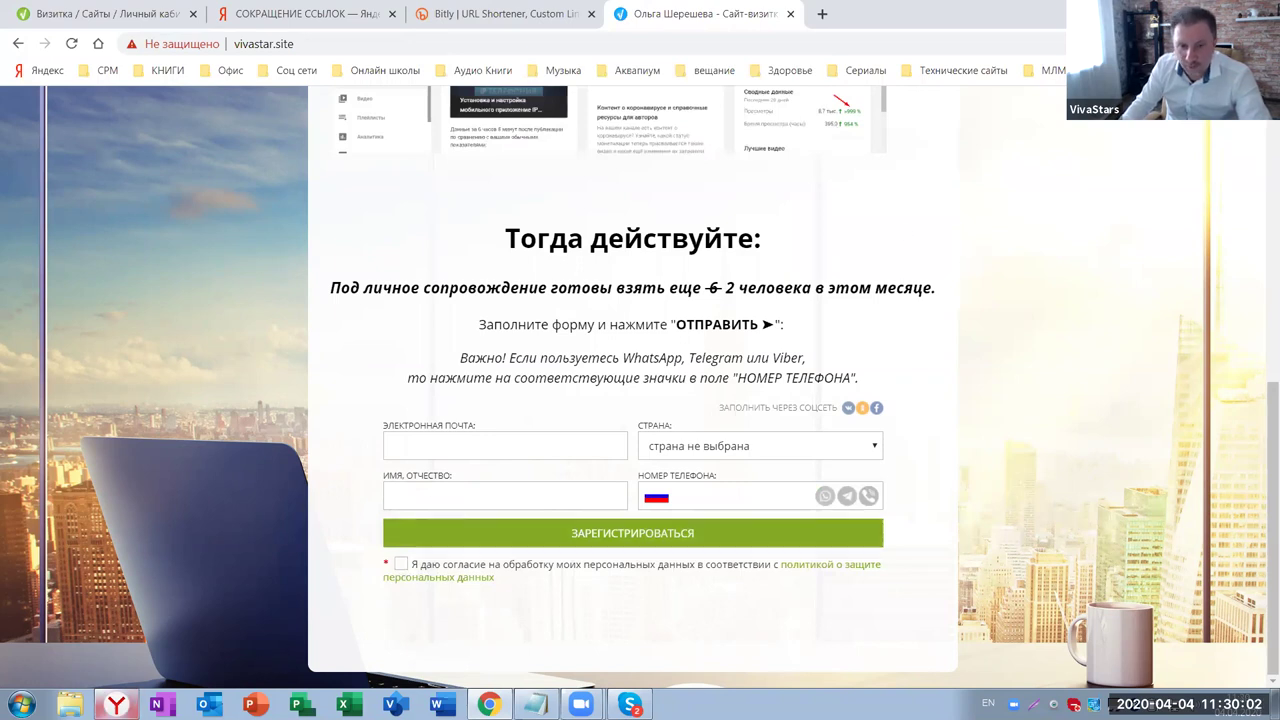
Switch back to Yandex Browser and open the list of new questionnaires in the VekRosta account
left_click(117, 704)
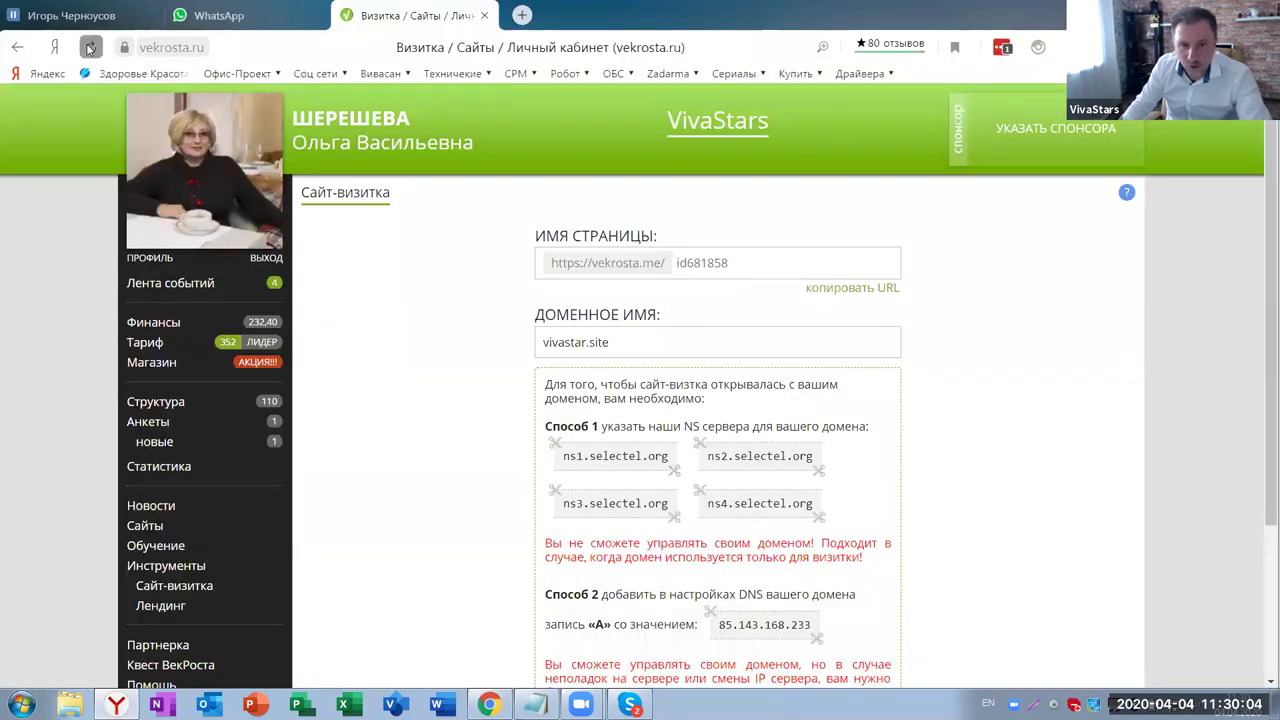
left_click(154, 442)
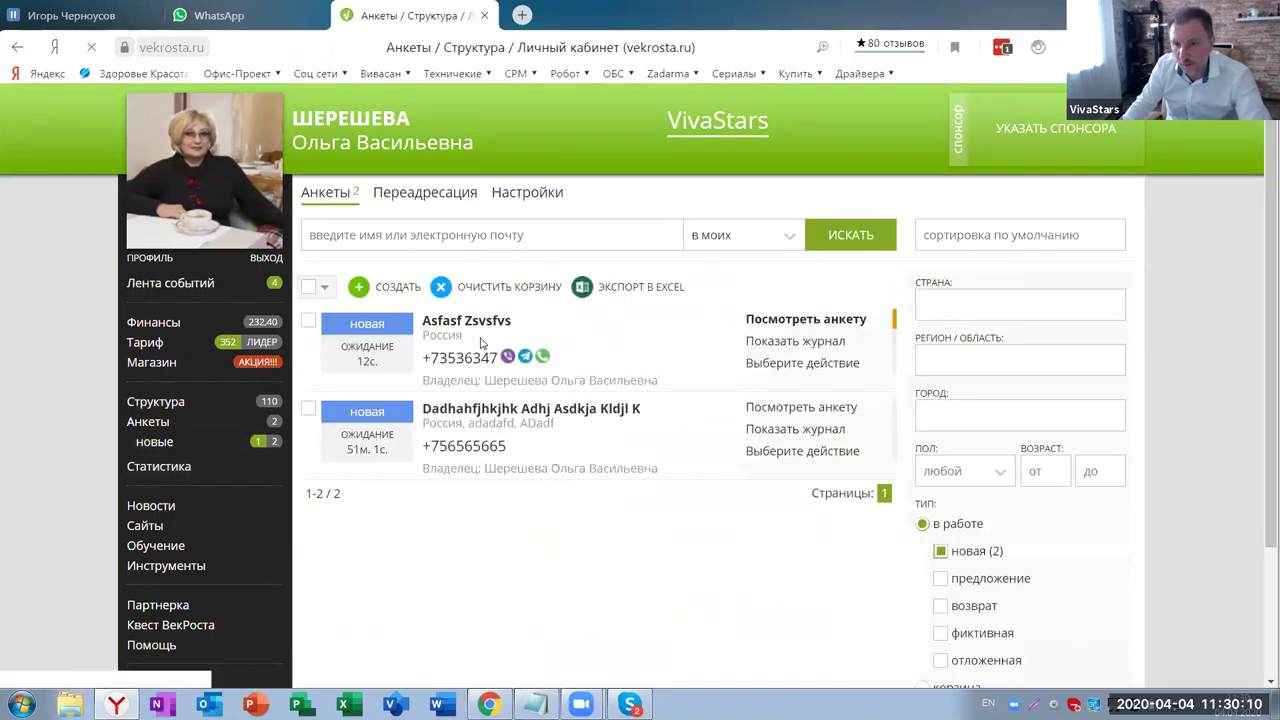